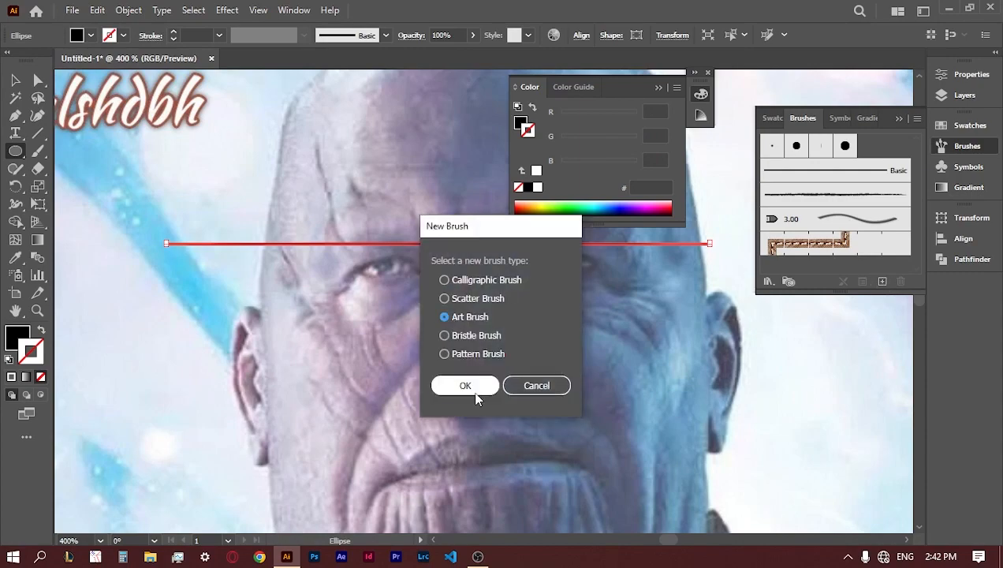
- Create a new Art Brush from the selected long, thin black ellipse and accept its options
{"action": "left_click", "coordinate": [463, 386]}
{"action": "left_click", "coordinate": [765, 494]}
{"action": "left_click", "coordinate": [706, 73]}
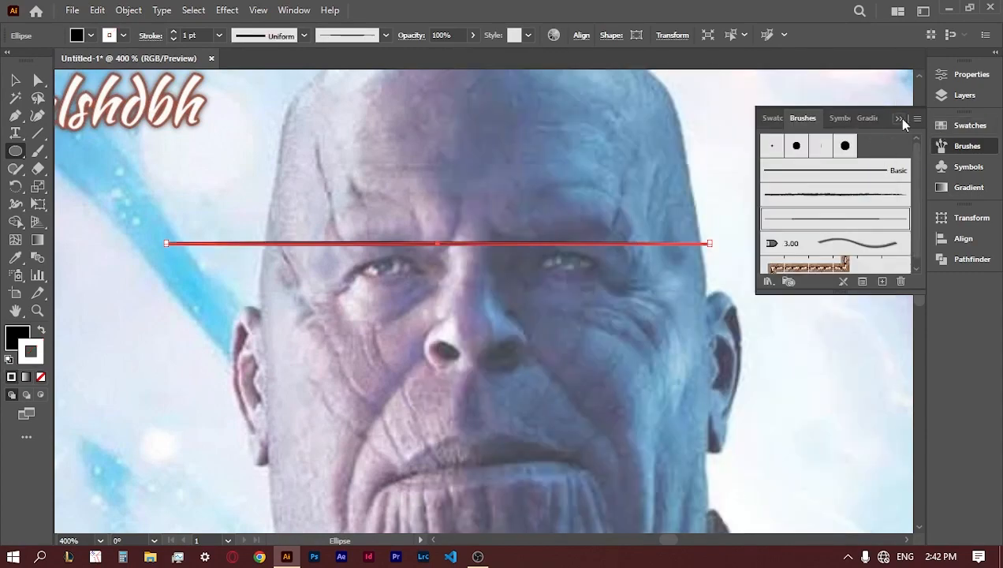
{"action": "left_click", "coordinate": [966, 146]}
- Paint two curved wrinkle strokes down the cheek on the left side of the face with the Paintbrush
{"action": "key", "text": "b"}
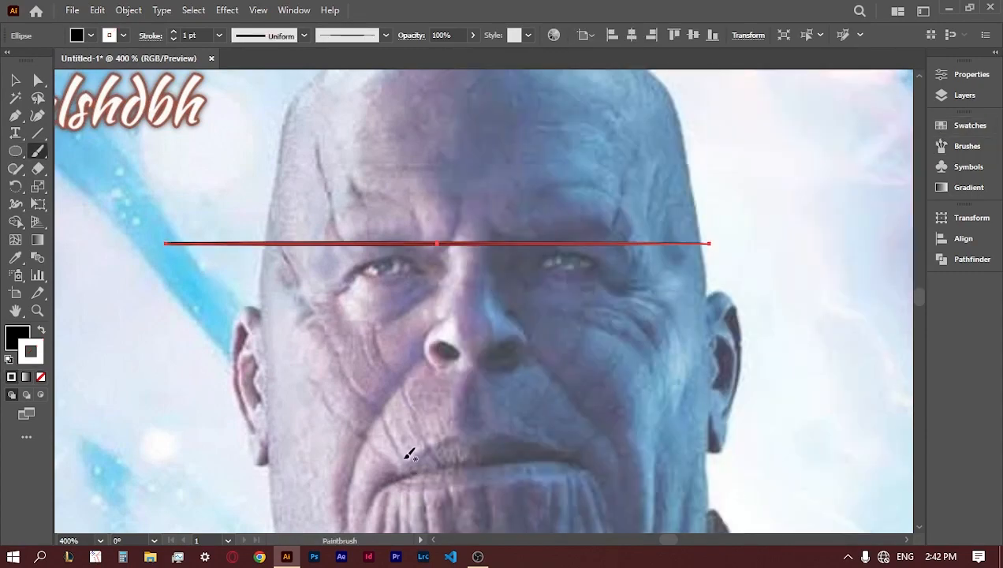
{"action": "key", "text": "z"}
{"action": "left_click", "coordinate": [373, 334]}
{"action": "key", "text": "b"}
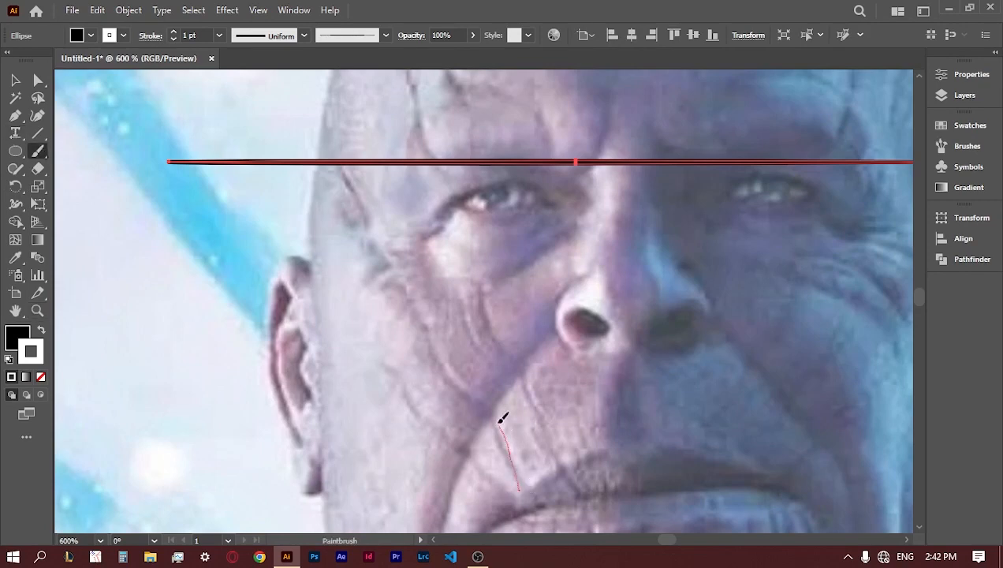
{"action": "left_click_drag", "start_coordinate": [436, 339], "coordinate": [425, 329]}
{"action": "left_click_drag", "start_coordinate": [513, 353], "coordinate": [480, 285]}
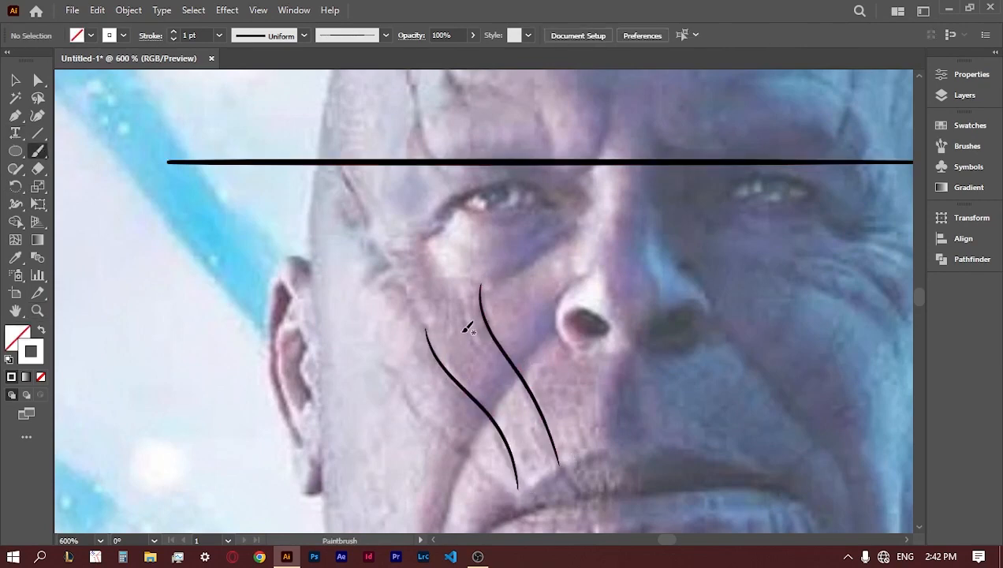
- Delete the black ellipse across the face and paint a third wrinkle stroke outside the two on the left cheek
{"action": "left_click", "coordinate": [264, 163], "text": "ctrl"}
{"action": "key", "text": "Delete"}
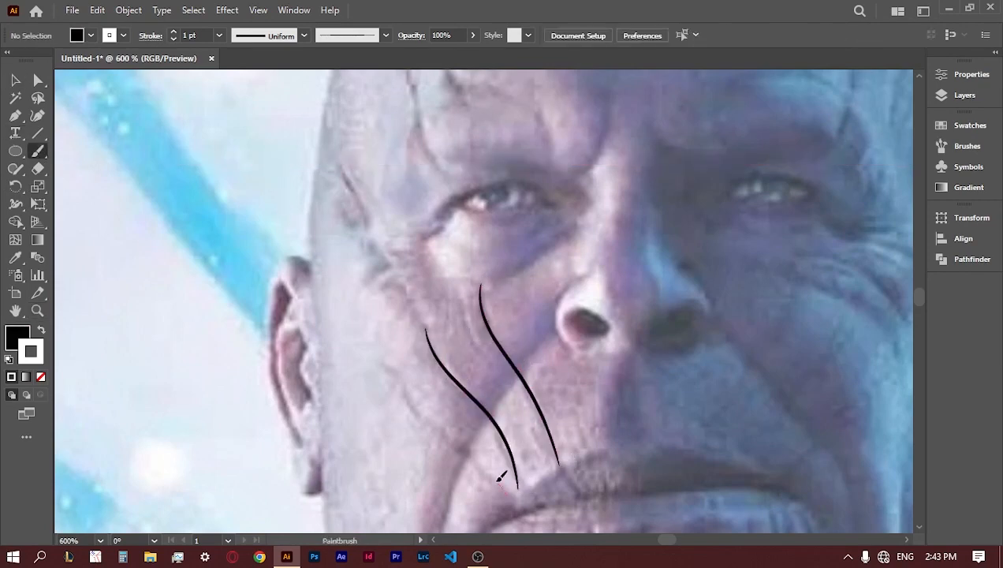
{"action": "left_click_drag", "start_coordinate": [505, 491], "coordinate": [380, 367]}
{"action": "key", "text": "ctrl+z"}
{"action": "left_click_drag", "start_coordinate": [492, 480], "coordinate": [490, 483]}
- Paint three curved wrinkle strokes down the right cheek, roughly mirroring those on the left cheek
{"action": "left_click_drag", "start_coordinate": [727, 402], "coordinate": [714, 421]}
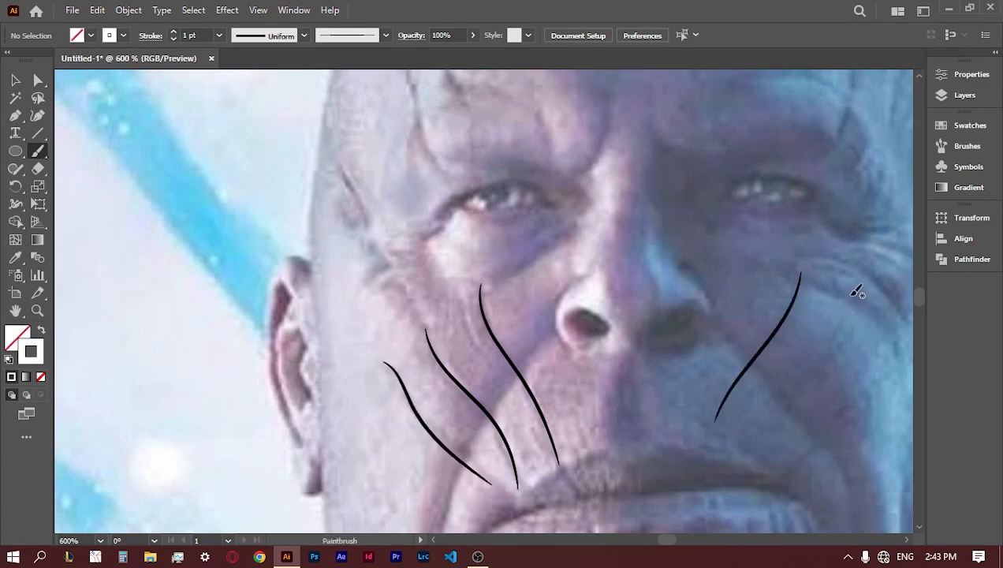
{"action": "left_click_drag", "start_coordinate": [789, 398], "coordinate": [760, 431]}
{"action": "left_click_drag", "start_coordinate": [826, 432], "coordinate": [789, 467]}
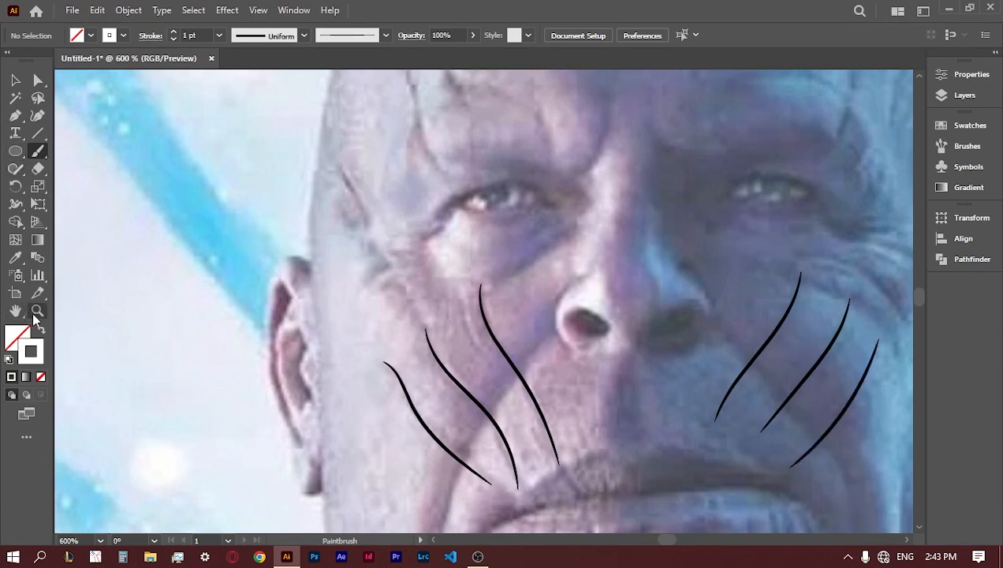
- Paint wrinkle strokes on the left forehead, between the brows and along the left temple
{"action": "scroll", "coordinate": [367, 273], "scroll_direction": "up", "scroll_amount": 5}
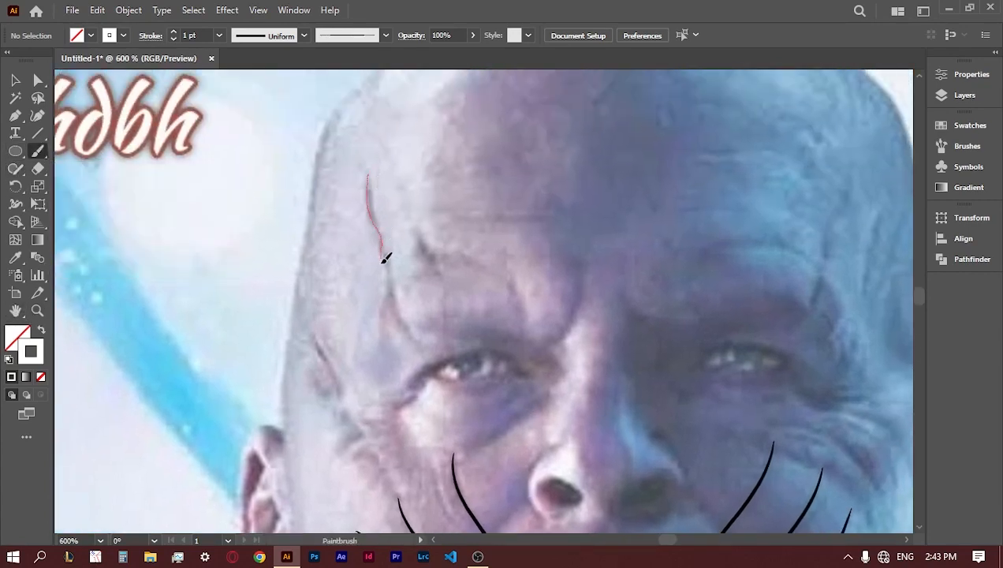
{"action": "left_click_drag", "start_coordinate": [419, 344], "coordinate": [416, 345]}
{"action": "left_click_drag", "start_coordinate": [573, 311], "coordinate": [555, 341]}
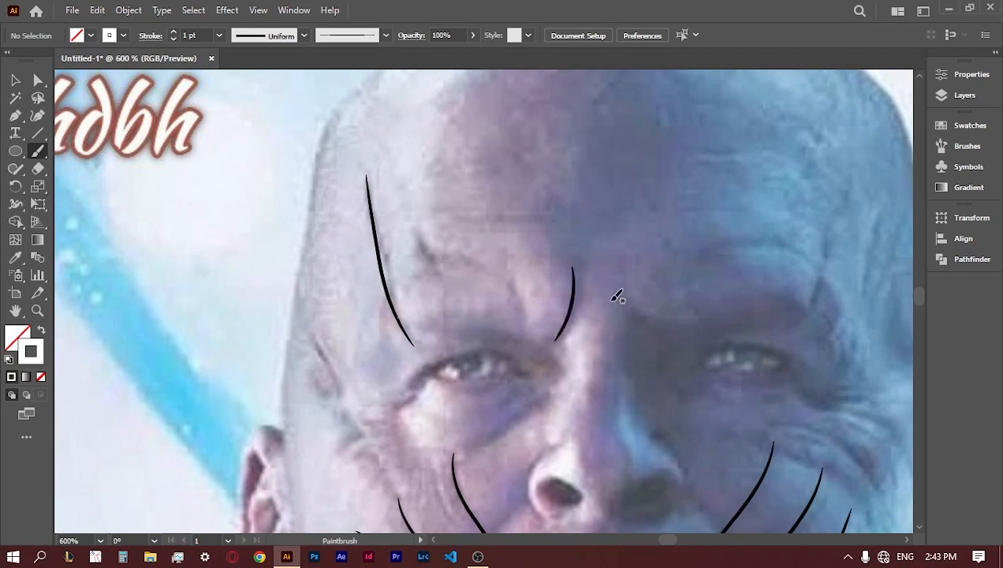
{"action": "left_click_drag", "start_coordinate": [446, 280], "coordinate": [442, 282]}
{"action": "left_click_drag", "start_coordinate": [303, 306], "coordinate": [332, 353]}
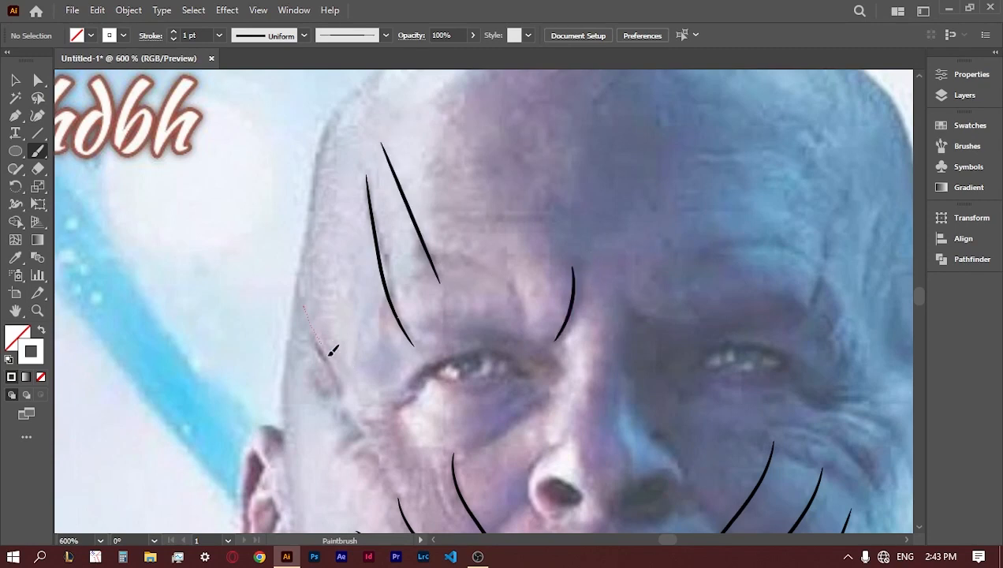
{"action": "left_click_drag", "start_coordinate": [372, 431], "coordinate": [371, 437]}
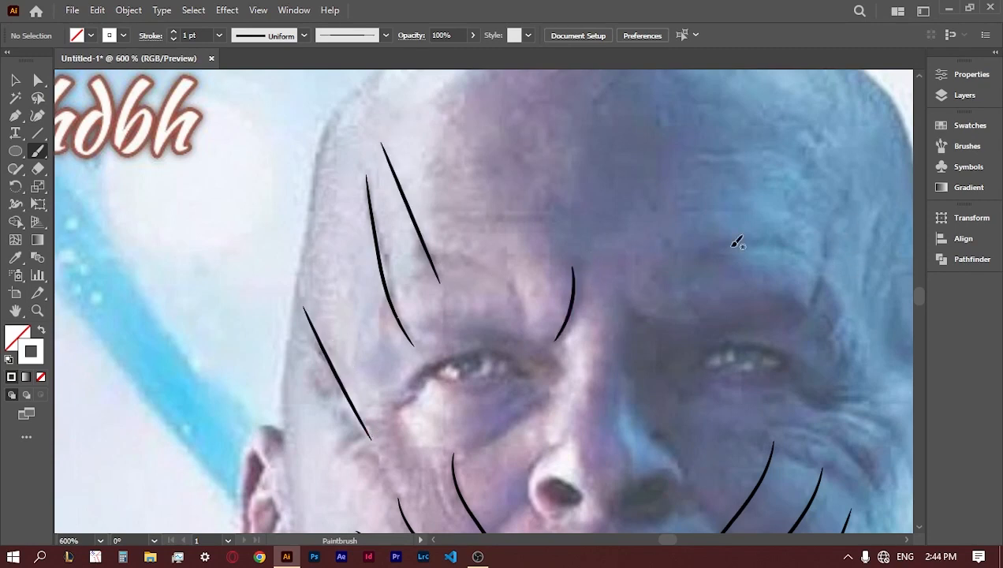
- Raise the opacity of the linked Thanos photo on Layer 1 and keep that layer locked
{"action": "left_click", "coordinate": [963, 95]}
{"action": "left_click", "coordinate": [15, 79]}
{"action": "left_click", "coordinate": [473, 205]}
{"action": "left_click", "coordinate": [970, 75]}
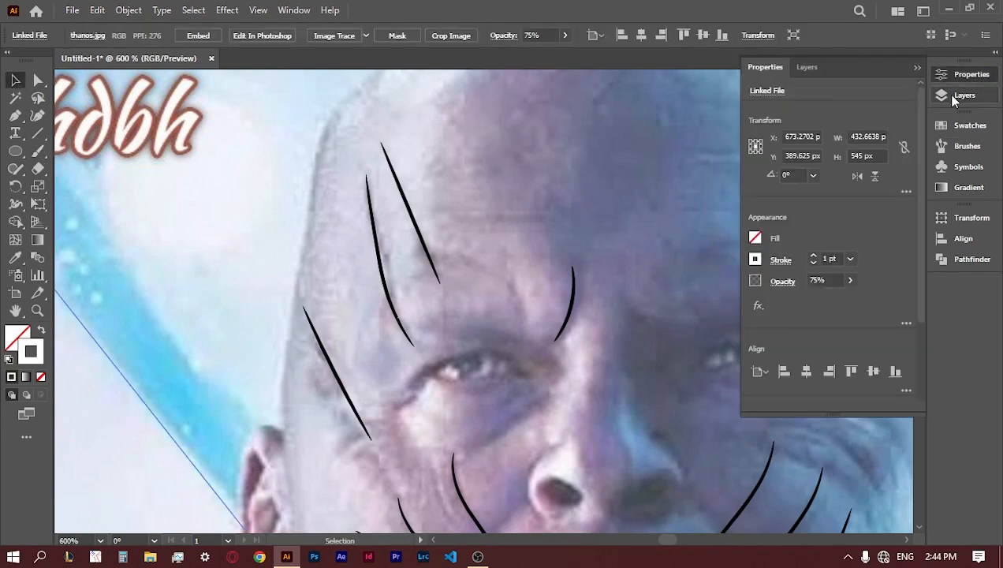
{"action": "left_click", "coordinate": [850, 280]}
{"action": "left_click_drag", "start_coordinate": [833, 299], "coordinate": [851, 300]}
{"action": "left_click", "coordinate": [806, 67]}
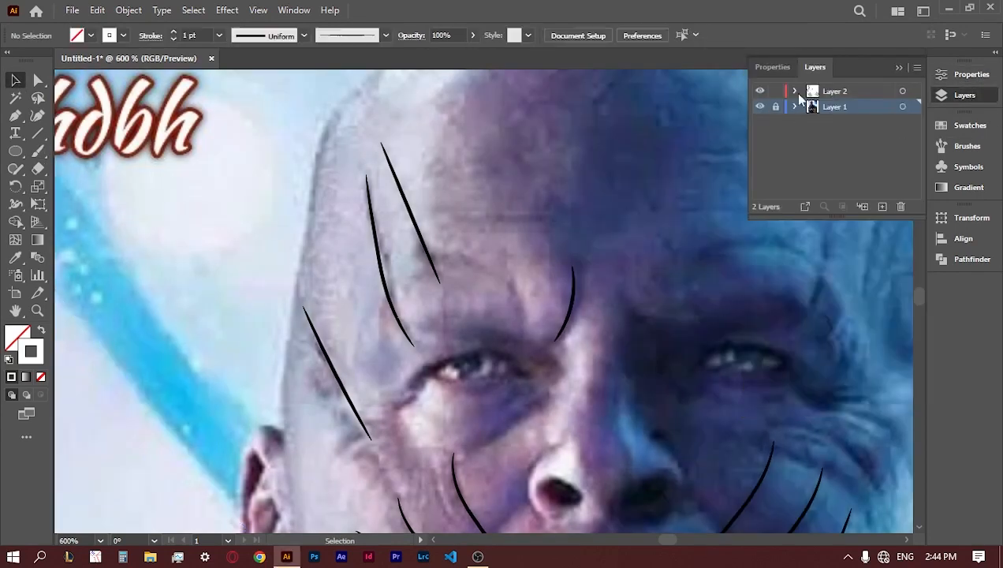
- Paint a right forehead wrinkle, crow's-feet strokes and a curved fold beside the right eye on Layer 2
{"action": "left_click", "coordinate": [834, 91]}
{"action": "key", "text": "h"}
{"action": "left_click_drag", "start_coordinate": [664, 319], "coordinate": [418, 319]}
{"action": "key", "text": "b"}
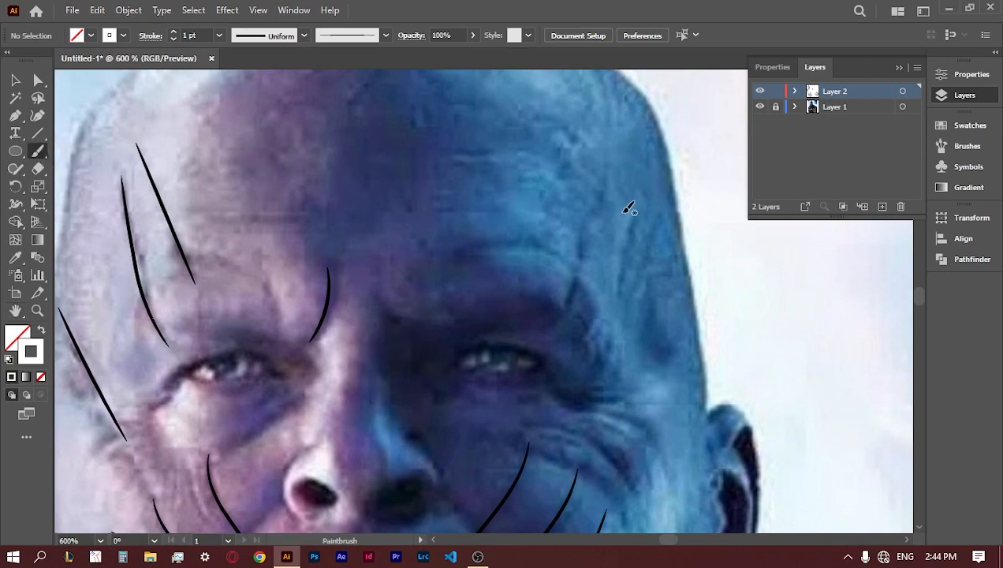
{"action": "left_click_drag", "start_coordinate": [598, 207], "coordinate": [563, 314]}
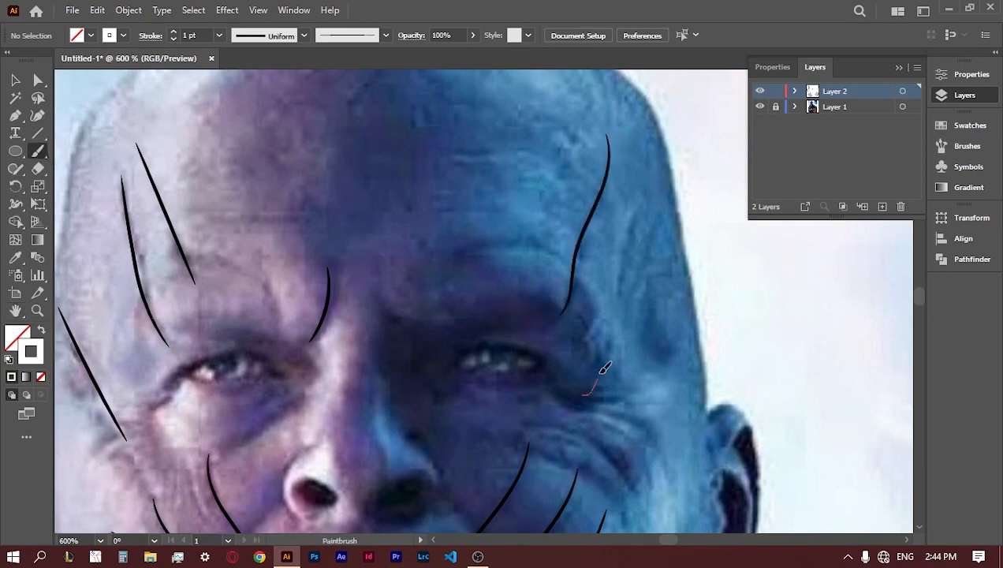
{"action": "left_click_drag", "start_coordinate": [600, 373], "coordinate": [601, 363]}
{"action": "mouse_move", "coordinate": [585, 396]}
{"action": "left_mouse_down"}
{"action": "mouse_move", "coordinate": [609, 385]}
{"action": "mouse_move", "coordinate": [617, 397]}
{"action": "left_mouse_up"}
{"action": "left_click_drag", "start_coordinate": [579, 407], "coordinate": [646, 440]}
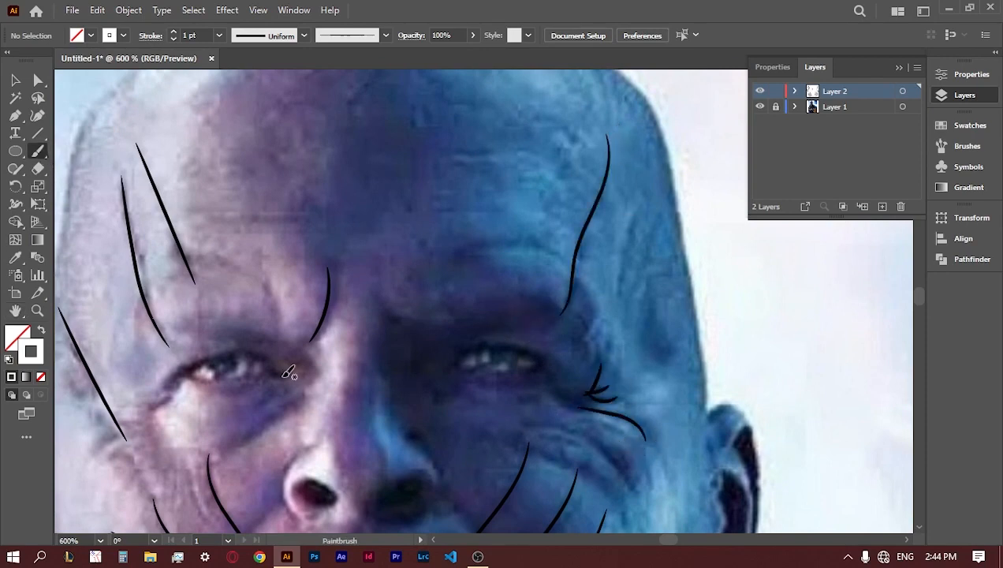
- Outline the upper and lower lids of the left eye with brush strokes
{"action": "key", "text": "z"}
{"action": "left_click", "coordinate": [320, 382]}
{"action": "left_click", "coordinate": [327, 299]}
{"action": "key", "text": "b"}
{"action": "left_click_drag", "start_coordinate": [651, 285], "coordinate": [573, 244]}
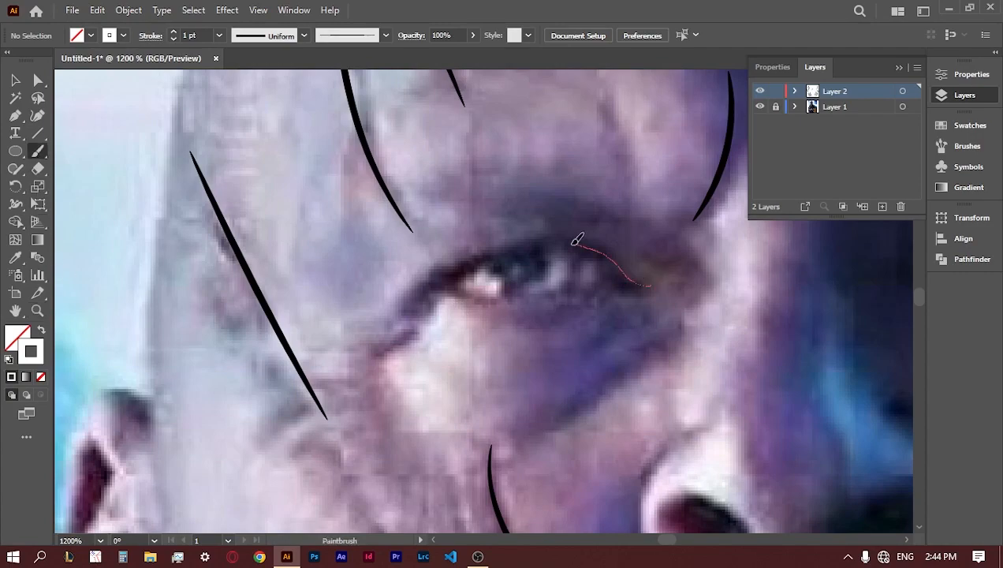
{"action": "mouse_move", "coordinate": [479, 263]}
{"action": "left_mouse_down"}
{"action": "mouse_move", "coordinate": [562, 302]}
{"action": "mouse_move", "coordinate": [507, 308]}
{"action": "mouse_move", "coordinate": [445, 284]}
{"action": "left_mouse_up"}
- Outline the upper and lower lids of the right eye with brush strokes
{"action": "left_click", "coordinate": [15, 310]}
{"action": "mouse_move", "coordinate": [636, 366]}
{"action": "left_mouse_down"}
{"action": "mouse_move", "coordinate": [249, 365]}
{"action": "mouse_move", "coordinate": [79, 387]}
{"action": "left_mouse_up"}
{"action": "left_click", "coordinate": [36, 156]}
{"action": "mouse_move", "coordinate": [417, 292]}
{"action": "left_mouse_down"}
{"action": "mouse_move", "coordinate": [456, 259]}
{"action": "mouse_move", "coordinate": [575, 266]}
{"action": "mouse_move", "coordinate": [608, 284]}
{"action": "mouse_move", "coordinate": [514, 304]}
{"action": "mouse_move", "coordinate": [435, 280]}
{"action": "left_mouse_up"}
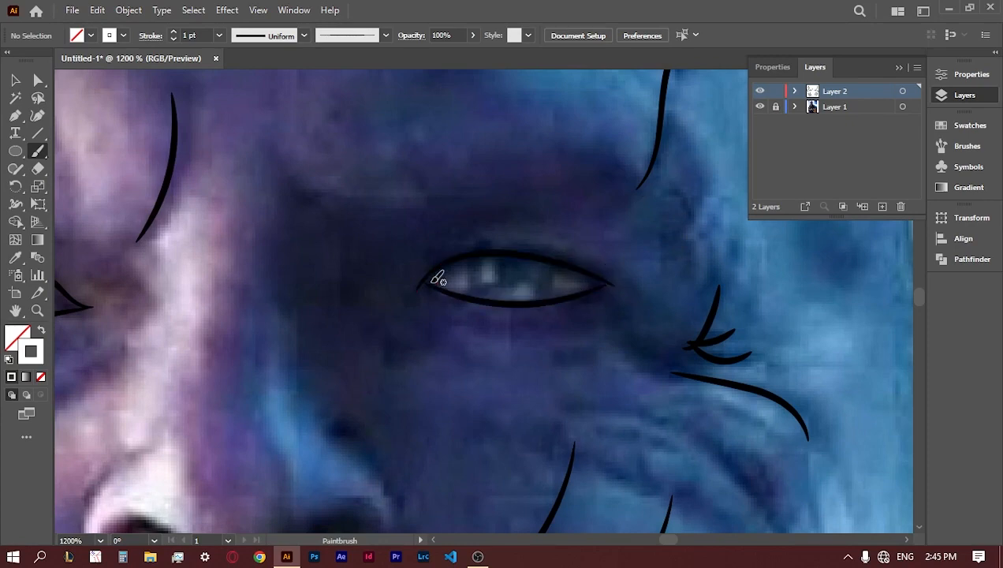
- Paint the nose bridge lines and the curved outer edges of both nostrils
{"action": "left_click", "coordinate": [15, 311]}
{"action": "left_click_drag", "start_coordinate": [252, 347], "coordinate": [411, 231]}
{"action": "left_click", "coordinate": [37, 152]}
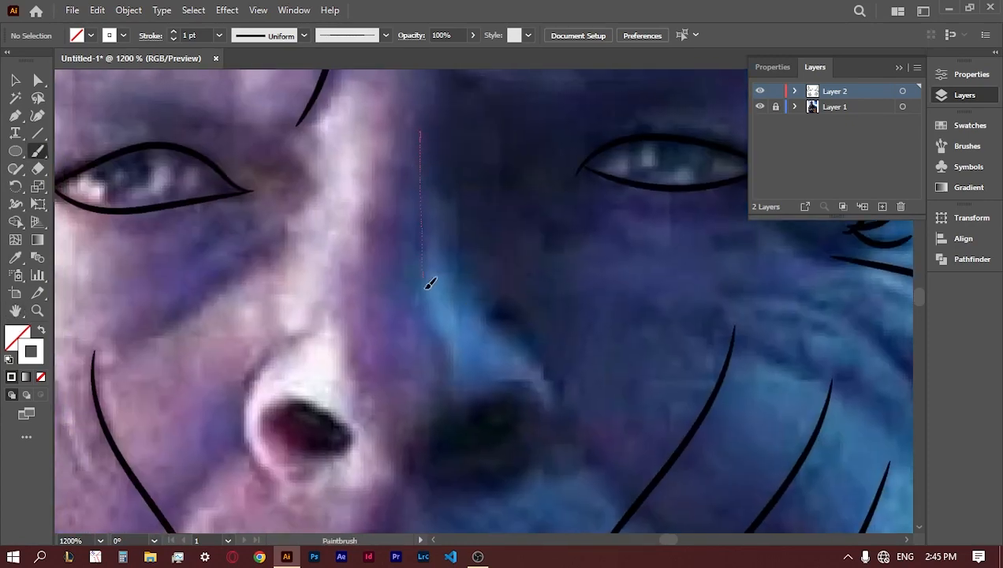
{"action": "left_click_drag", "start_coordinate": [430, 282], "coordinate": [438, 347]}
{"action": "left_click_drag", "start_coordinate": [540, 390], "coordinate": [501, 460]}
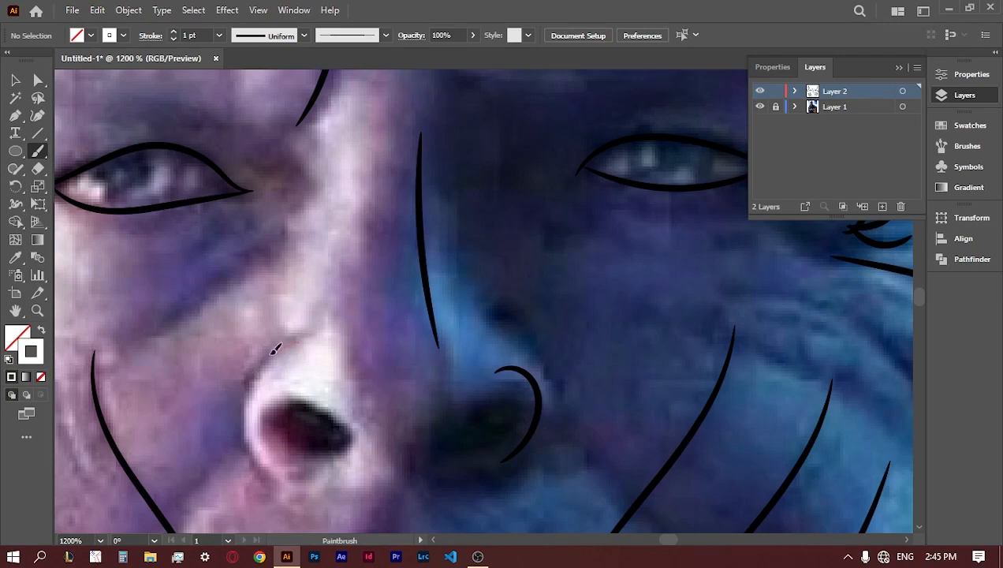
{"action": "left_click_drag", "start_coordinate": [297, 344], "coordinate": [267, 466]}
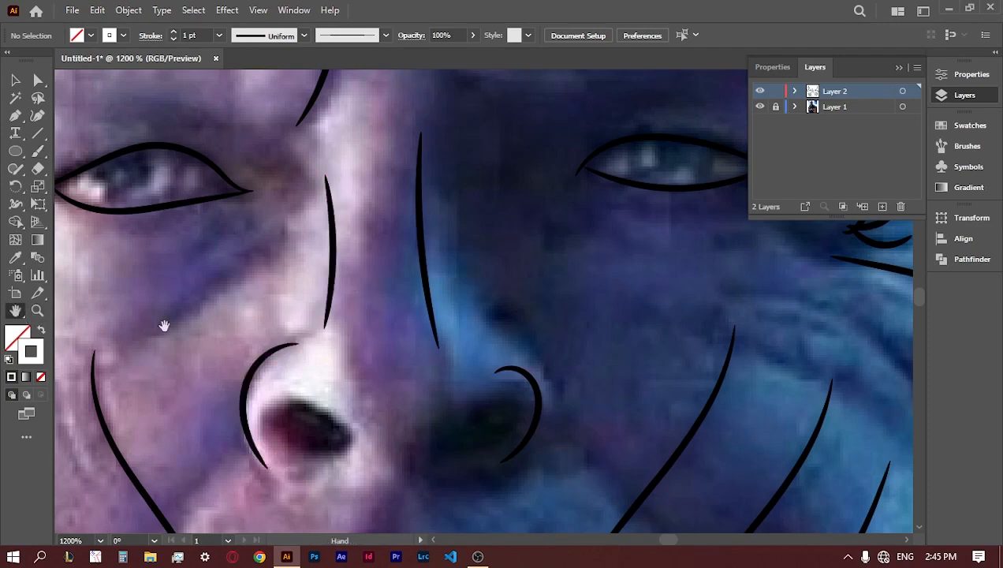
- Paint two more wrinkle strokes between the right forehead wrinkle and the edge of the head
{"action": "left_click_drag", "start_coordinate": [163, 329], "coordinate": [310, 494]}
{"action": "left_click_drag", "start_coordinate": [309, 235], "coordinate": [339, 488]}
{"action": "left_click_drag", "start_coordinate": [331, 339], "coordinate": [235, 435]}
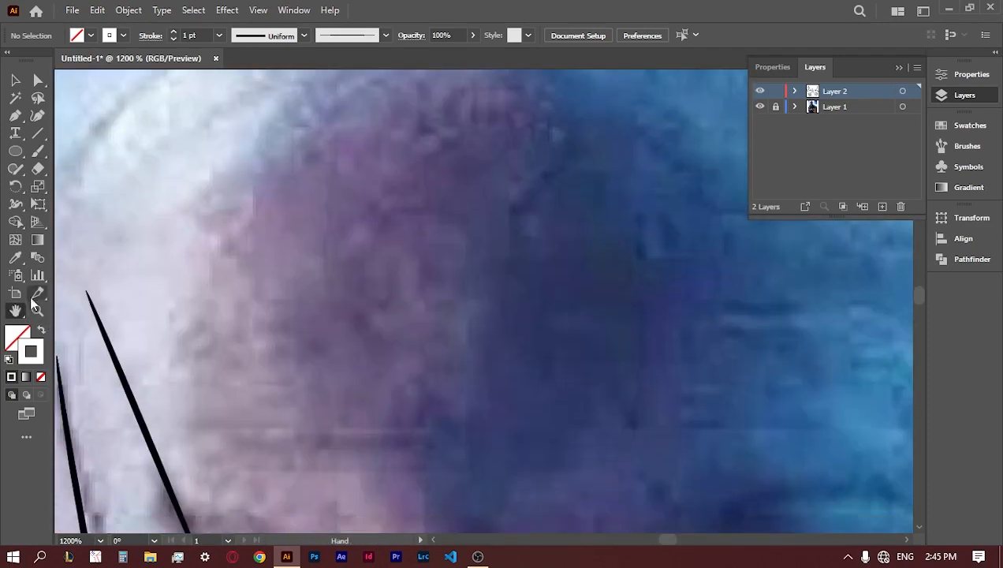
{"action": "left_click", "coordinate": [37, 311]}
{"action": "left_click", "coordinate": [315, 329], "text": "alt"}
{"action": "left_click", "coordinate": [386, 353], "text": "alt"}
{"action": "left_click", "coordinate": [418, 382], "text": "alt"}
{"action": "left_click", "coordinate": [16, 310]}
{"action": "left_click_drag", "start_coordinate": [702, 374], "coordinate": [372, 371]}
{"action": "left_click", "coordinate": [37, 150]}
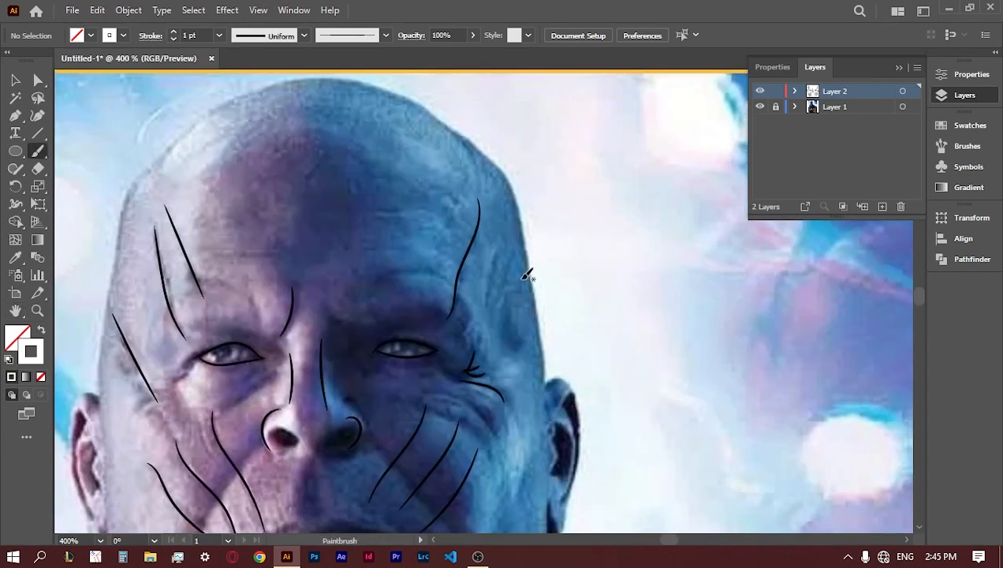
{"action": "left_click_drag", "start_coordinate": [473, 318], "coordinate": [471, 322]}
{"action": "left_click_drag", "start_coordinate": [514, 251], "coordinate": [477, 331]}
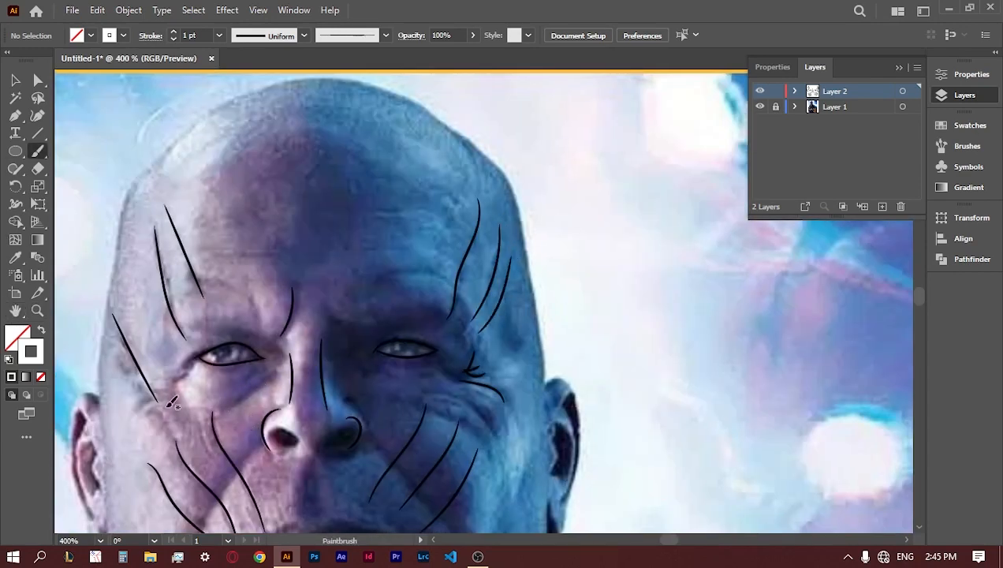
- Choose the Pencil tool and set it to a black fill (000000) with no stroke
{"action": "scroll", "coordinate": [163, 352], "scroll_direction": "down", "scroll_amount": 3}
{"action": "left_click", "coordinate": [16, 168]}
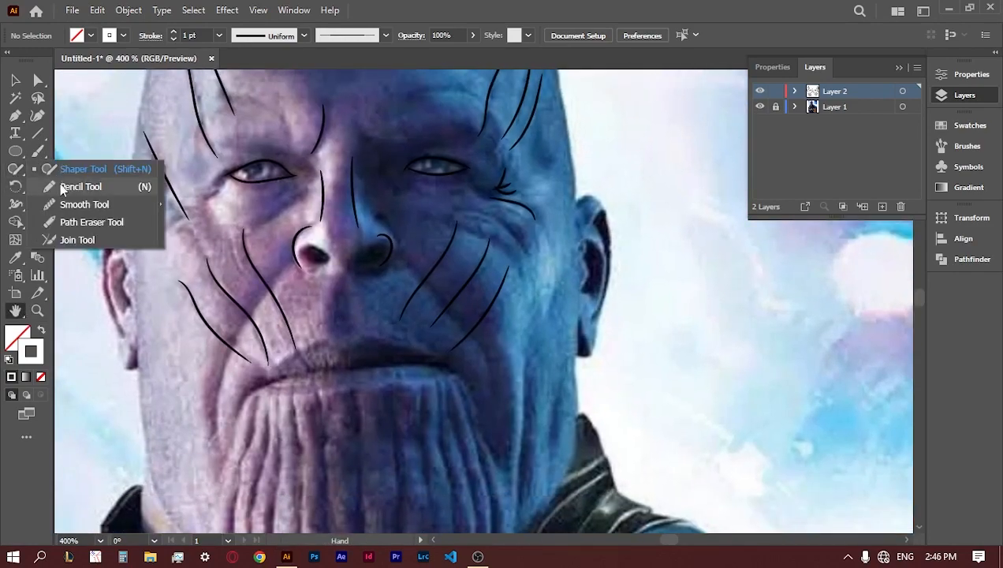
{"action": "left_click", "coordinate": [78, 180]}
{"action": "left_click", "coordinate": [41, 331]}
{"action": "double_click", "coordinate": [22, 332]}
{"action": "left_click", "coordinate": [591, 433]}
{"action": "left_click", "coordinate": [930, 252]}
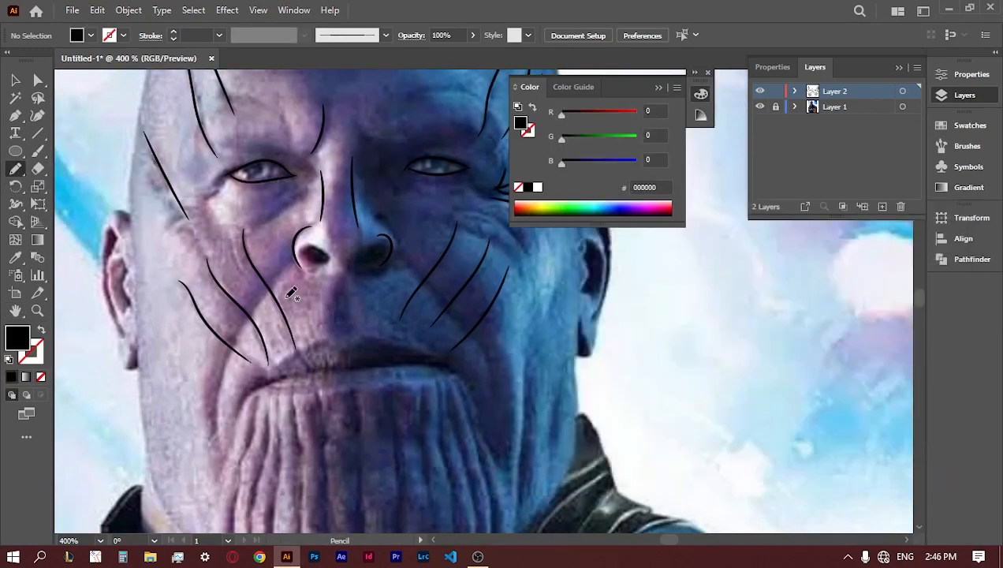
{"action": "mouse_move", "coordinate": [300, 260]}
{"action": "left_mouse_down"}
{"action": "mouse_move", "coordinate": [265, 291]}
{"action": "mouse_move", "coordinate": [224, 401]}
{"action": "left_mouse_up"}
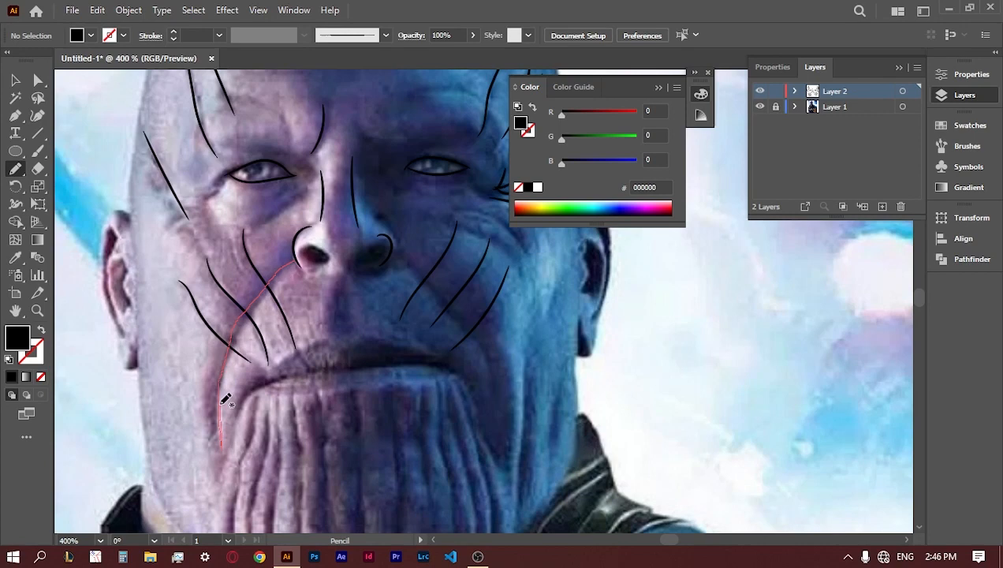
{"action": "left_click_drag", "start_coordinate": [269, 291], "coordinate": [298, 290]}
{"action": "key", "text": "ctrl+z"}
- Draw a filled, tapered fold with the Pencil from the left nostril down past the corner of the mouth
{"action": "key", "text": "z"}
{"action": "left_click", "coordinate": [266, 308]}
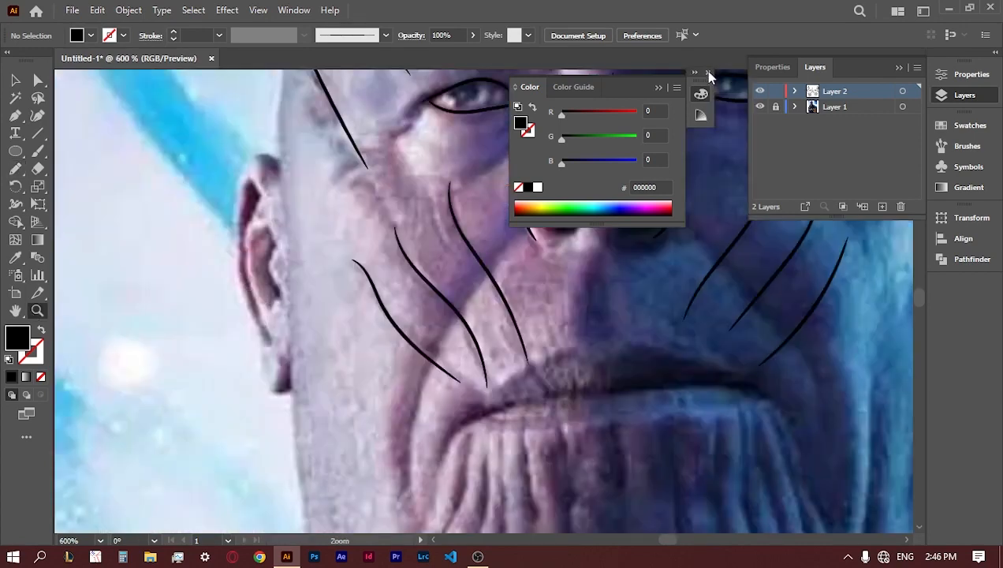
{"action": "left_click", "coordinate": [707, 72]}
{"action": "left_click", "coordinate": [15, 169]}
{"action": "mouse_move", "coordinate": [467, 300]}
{"action": "left_mouse_down"}
{"action": "mouse_move", "coordinate": [431, 373]}
{"action": "mouse_move", "coordinate": [415, 448]}
{"action": "left_mouse_up"}
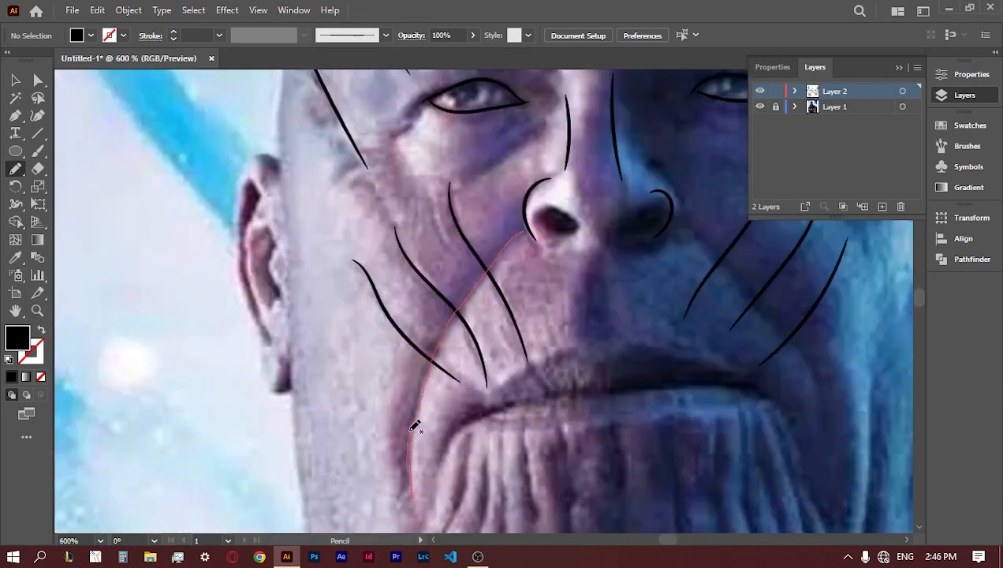
{"action": "left_click_drag", "start_coordinate": [451, 306], "coordinate": [529, 234]}
{"action": "key", "text": "ctrl+z"}
{"action": "left_click_drag", "start_coordinate": [424, 408], "coordinate": [421, 439]}
{"action": "left_click_drag", "start_coordinate": [443, 343], "coordinate": [521, 232]}
- Draw a matching filled fold from the right nostril down past the right corner of the mouth
{"action": "left_click", "coordinate": [16, 310]}
{"action": "left_click_drag", "start_coordinate": [757, 325], "coordinate": [482, 338]}
{"action": "left_click", "coordinate": [16, 168]}
{"action": "mouse_move", "coordinate": [423, 252]}
{"action": "left_mouse_down"}
{"action": "mouse_move", "coordinate": [502, 343]}
{"action": "mouse_move", "coordinate": [547, 429]}
{"action": "mouse_move", "coordinate": [520, 363]}
{"action": "mouse_move", "coordinate": [424, 253]}
{"action": "left_mouse_up"}
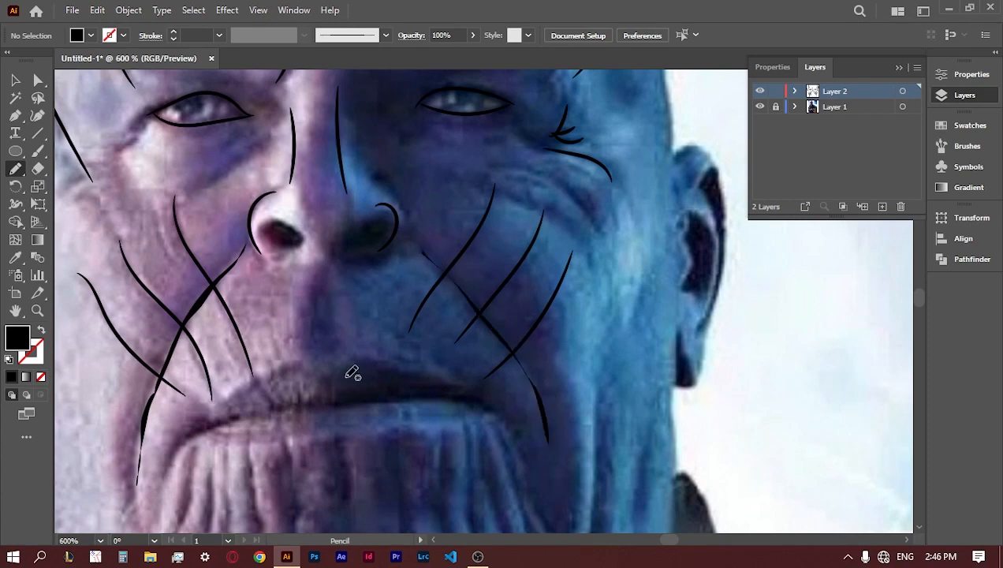
- Draw thin filled Pencil folds below and above the left eye and arched folds along both brows
{"action": "left_click", "coordinate": [17, 311]}
{"action": "mouse_move", "coordinate": [221, 193]}
{"action": "left_mouse_down"}
{"action": "mouse_move", "coordinate": [253, 272]}
{"action": "mouse_move", "coordinate": [309, 350]}
{"action": "left_mouse_up"}
{"action": "left_click", "coordinate": [39, 154]}
{"action": "left_click", "coordinate": [15, 169]}
{"action": "mouse_move", "coordinate": [354, 298]}
{"action": "left_mouse_down"}
{"action": "mouse_move", "coordinate": [279, 346]}
{"action": "mouse_move", "coordinate": [345, 311]}
{"action": "left_mouse_up"}
{"action": "mouse_move", "coordinate": [338, 248]}
{"action": "left_mouse_down"}
{"action": "mouse_move", "coordinate": [299, 234]}
{"action": "mouse_move", "coordinate": [249, 240]}
{"action": "left_mouse_up"}
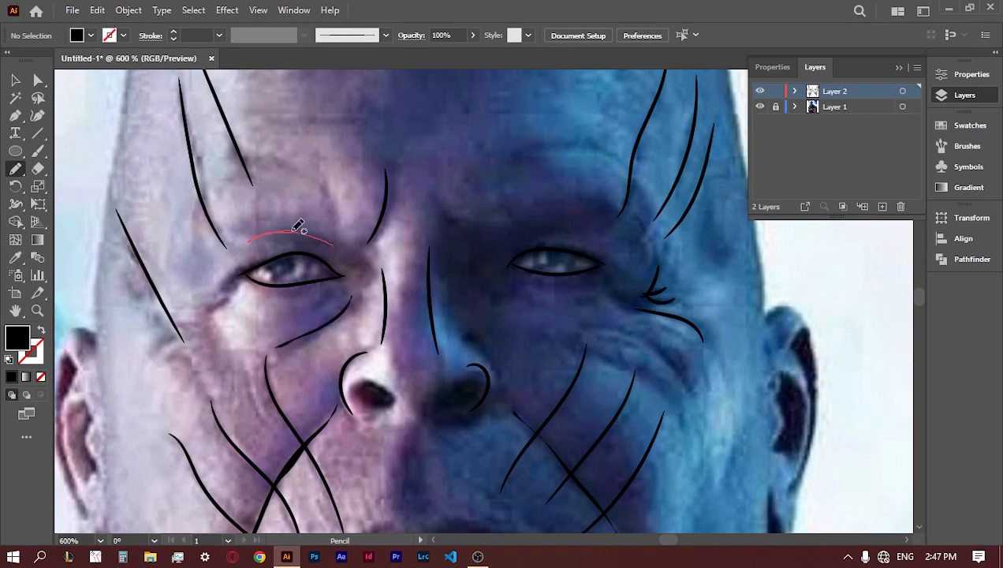
{"action": "mouse_move", "coordinate": [512, 160]}
{"action": "left_mouse_down"}
{"action": "mouse_move", "coordinate": [576, 146]}
{"action": "mouse_move", "coordinate": [636, 170]}
{"action": "left_mouse_up"}
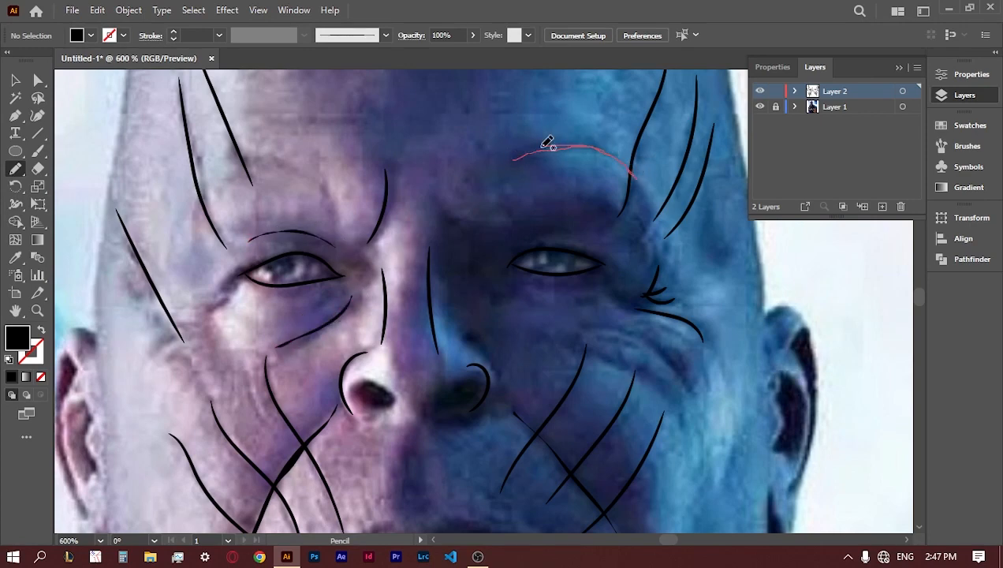
{"action": "left_click_drag", "start_coordinate": [247, 173], "coordinate": [192, 209]}
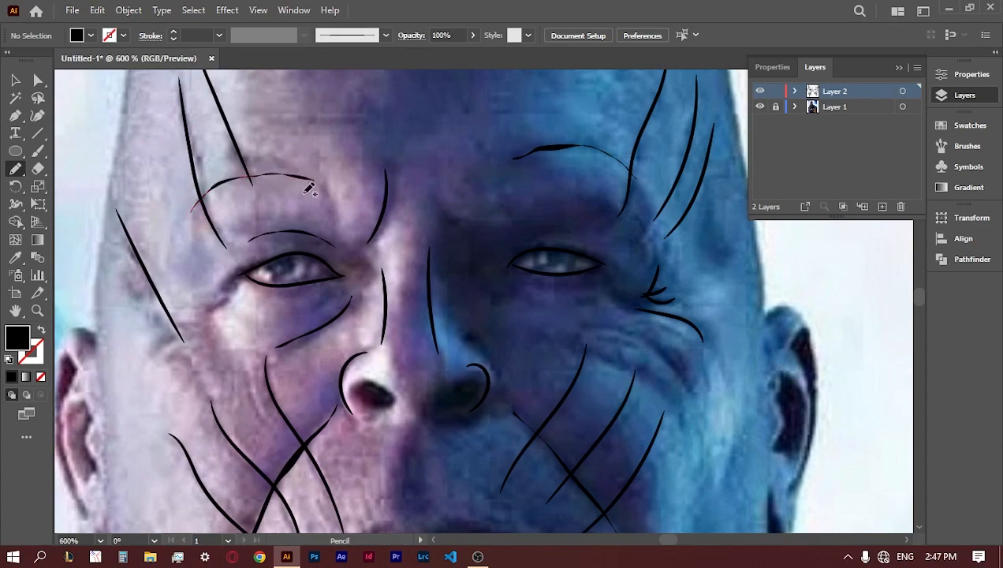
- Brush short wrinkles at the left eye's outer corner and trace the left ear's outer and inner contours with a 0.75 pt stroke
{"action": "key", "text": "b"}
{"action": "left_click_drag", "start_coordinate": [184, 299], "coordinate": [214, 291]}
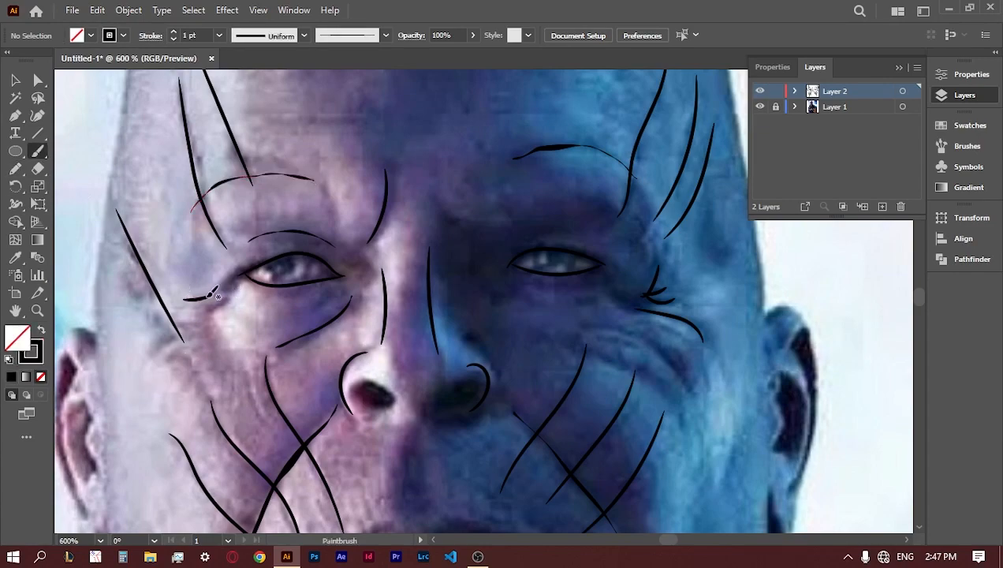
{"action": "mouse_move", "coordinate": [190, 417]}
{"action": "left_mouse_down"}
{"action": "mouse_move", "coordinate": [394, 349]}
{"action": "mouse_move", "coordinate": [437, 351]}
{"action": "left_mouse_up"}
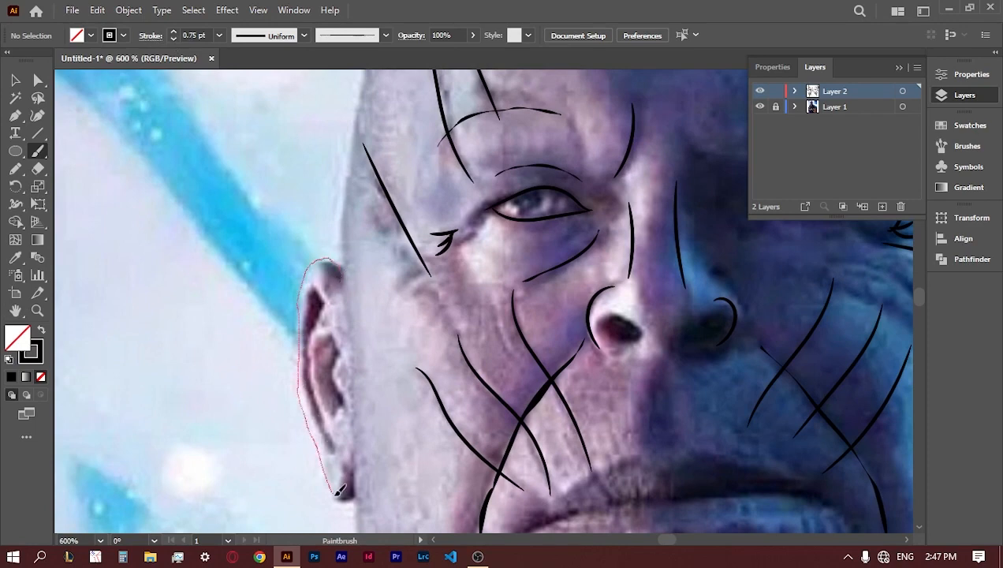
{"action": "left_click_drag", "start_coordinate": [337, 493], "coordinate": [352, 489]}
{"action": "left_click_drag", "start_coordinate": [319, 402], "coordinate": [332, 449]}
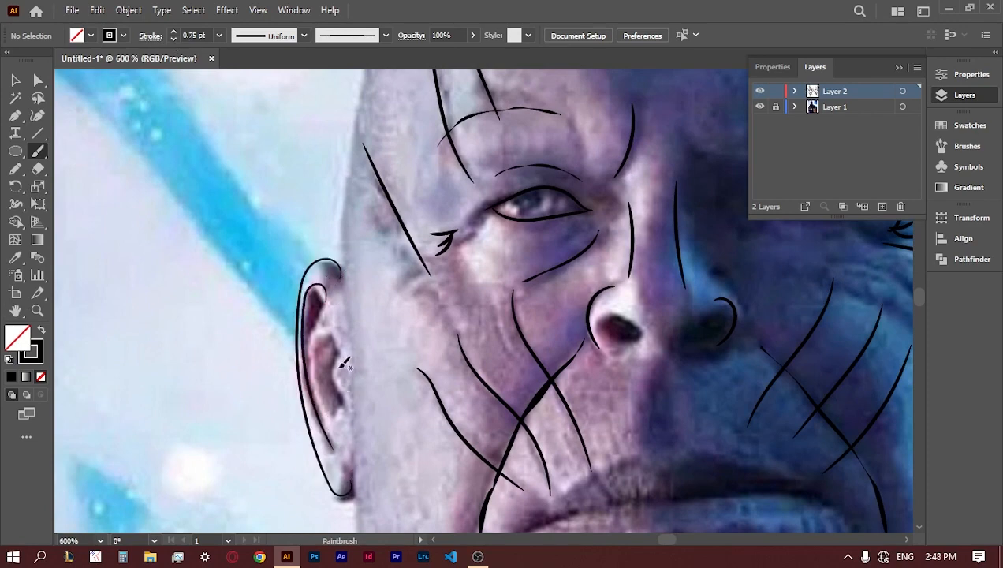
{"action": "left_click_drag", "start_coordinate": [315, 378], "coordinate": [328, 400]}
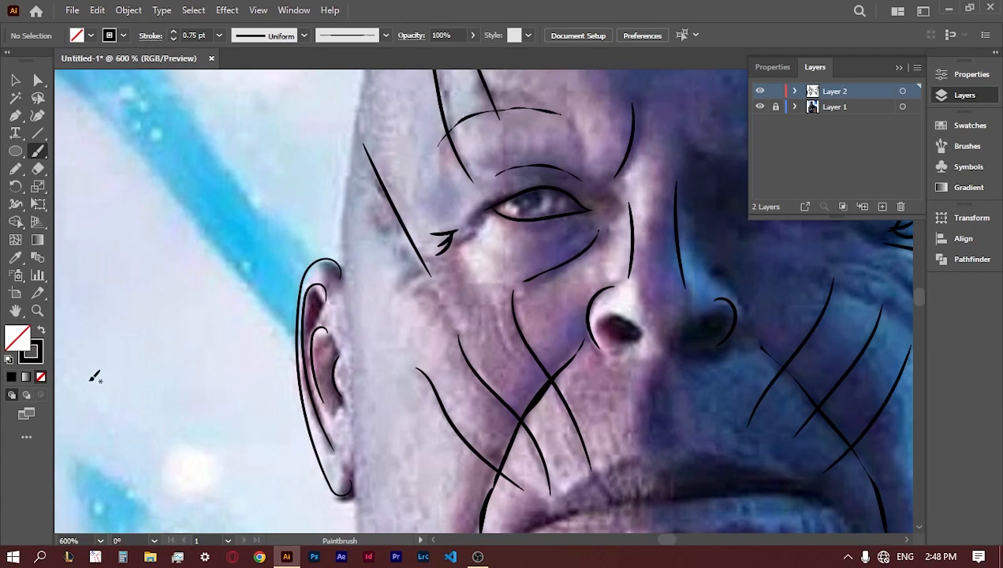
- Trace the right ear's outer contour and inner folds with 0.75 pt Paintbrush strokes
{"action": "left_click", "coordinate": [12, 314]}
{"action": "left_click_drag", "start_coordinate": [784, 359], "coordinate": [202, 360]}
{"action": "left_click", "coordinate": [37, 151]}
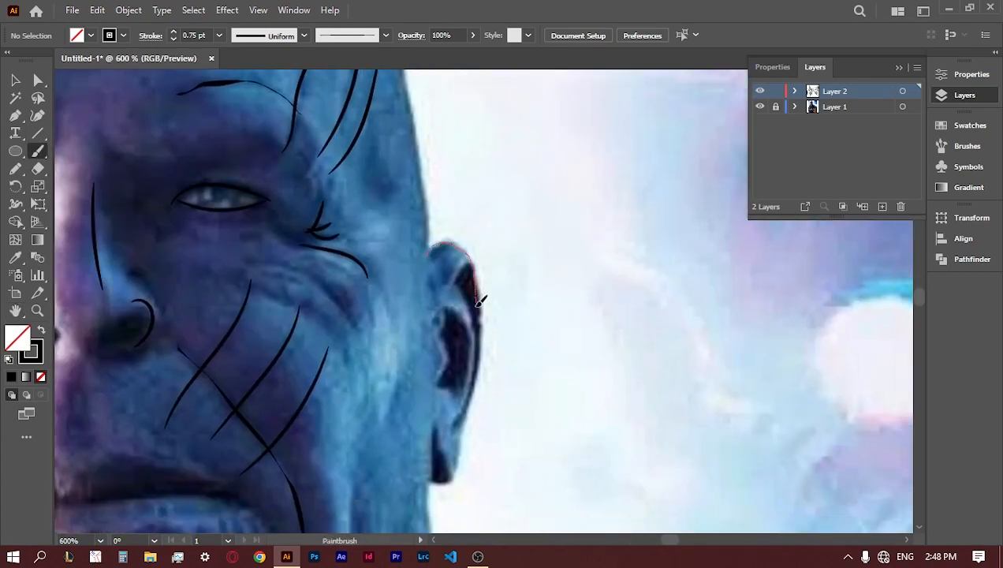
{"action": "left_click_drag", "start_coordinate": [440, 476], "coordinate": [436, 478]}
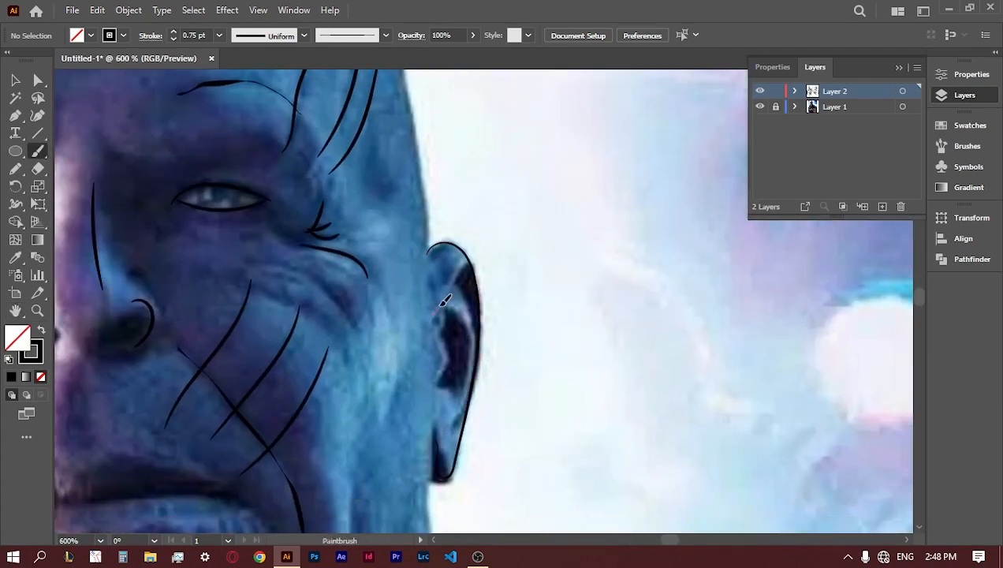
{"action": "left_click_drag", "start_coordinate": [473, 274], "coordinate": [471, 272]}
{"action": "left_click_drag", "start_coordinate": [447, 340], "coordinate": [434, 392]}
- Trace the head's outline from above the right ear up and over the top of the skull with the Paintbrush
{"action": "left_click", "coordinate": [15, 311]}
{"action": "left_click_drag", "start_coordinate": [316, 75], "coordinate": [424, 301]}
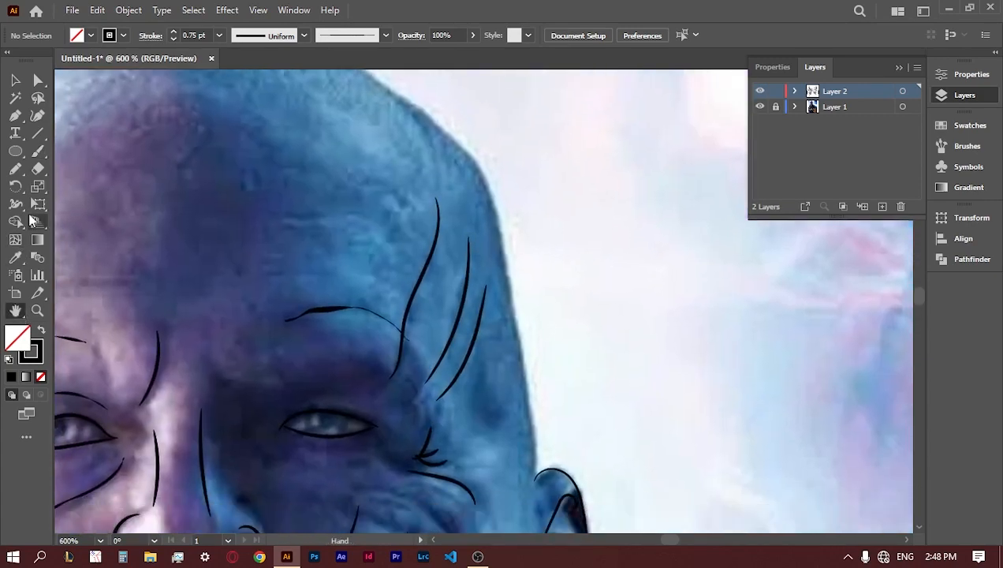
{"action": "left_click", "coordinate": [37, 151]}
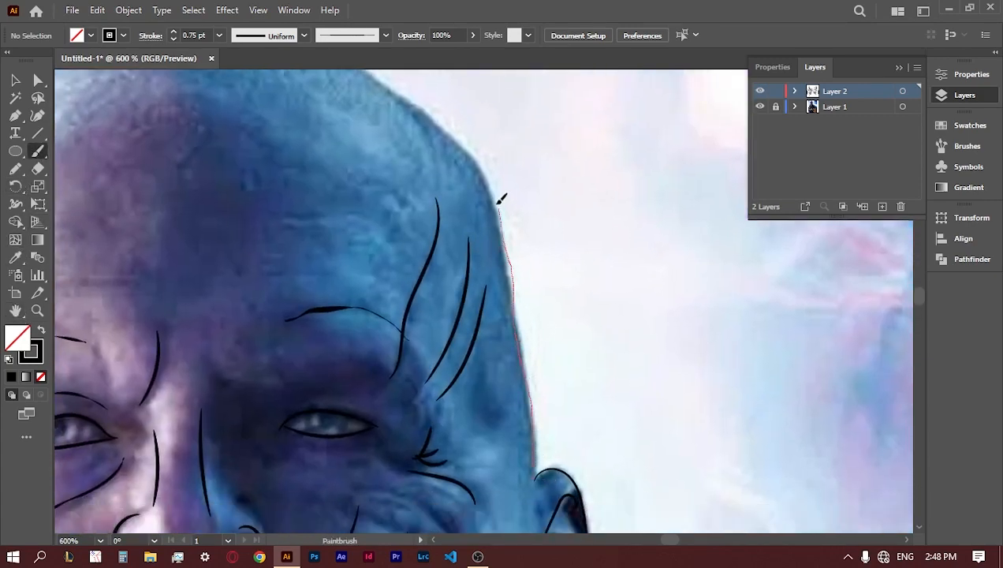
{"action": "mouse_move", "coordinate": [501, 198]}
{"action": "left_mouse_down"}
{"action": "mouse_move", "coordinate": [432, 125]}
{"action": "mouse_move", "coordinate": [596, 272]}
{"action": "left_mouse_up"}
{"action": "key", "text": "space"}
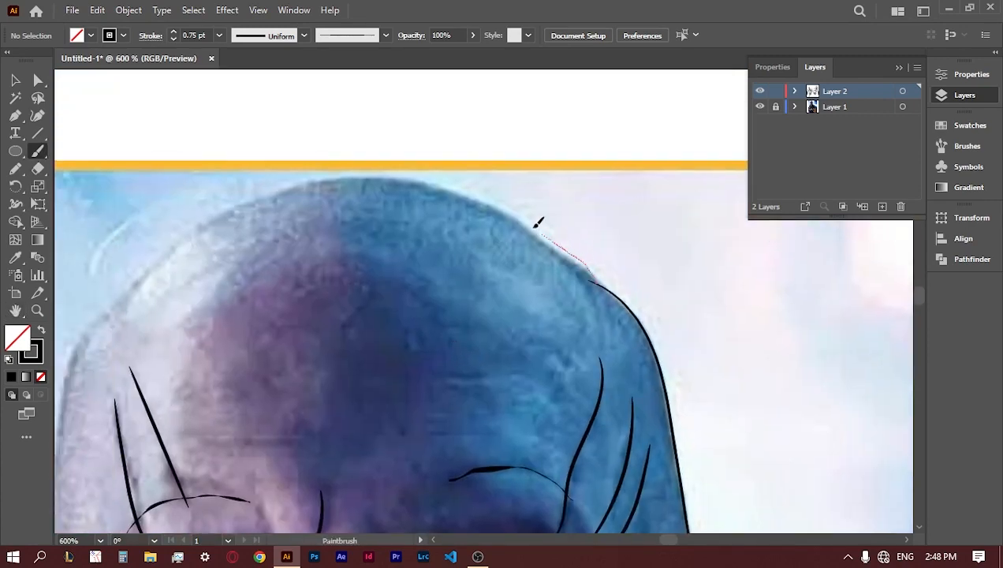
{"action": "mouse_move", "coordinate": [539, 223]}
{"action": "left_mouse_down"}
{"action": "mouse_move", "coordinate": [312, 177]}
{"action": "mouse_move", "coordinate": [233, 213]}
{"action": "left_mouse_up"}
{"action": "key", "text": "ctrl+z"}
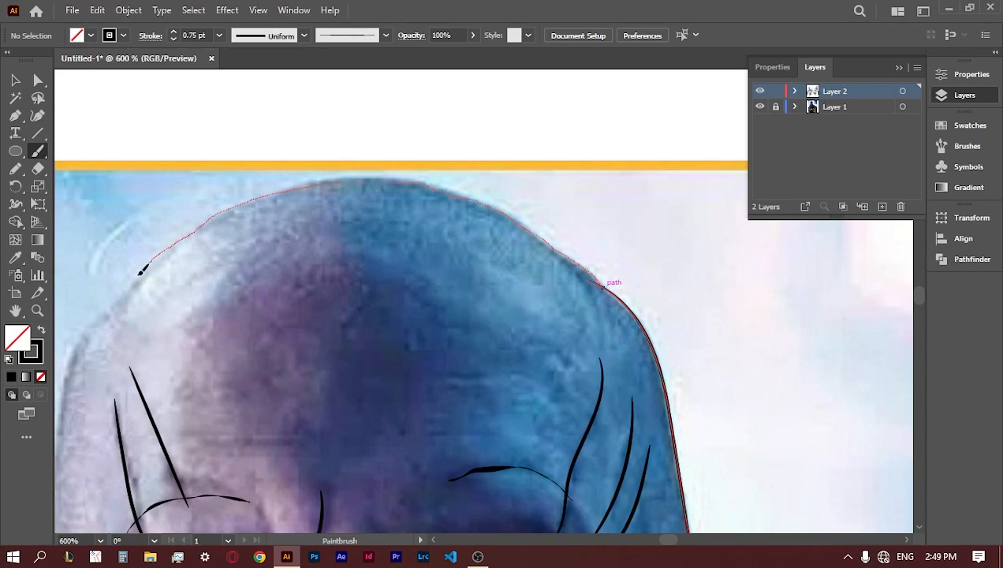
{"action": "left_click_drag", "start_coordinate": [141, 271], "coordinate": [109, 311]}
- Continue the head's outline down the left side of the skull to the left ear
{"action": "key", "text": "space"}
{"action": "left_click_drag", "start_coordinate": [201, 331], "coordinate": [556, 211]}
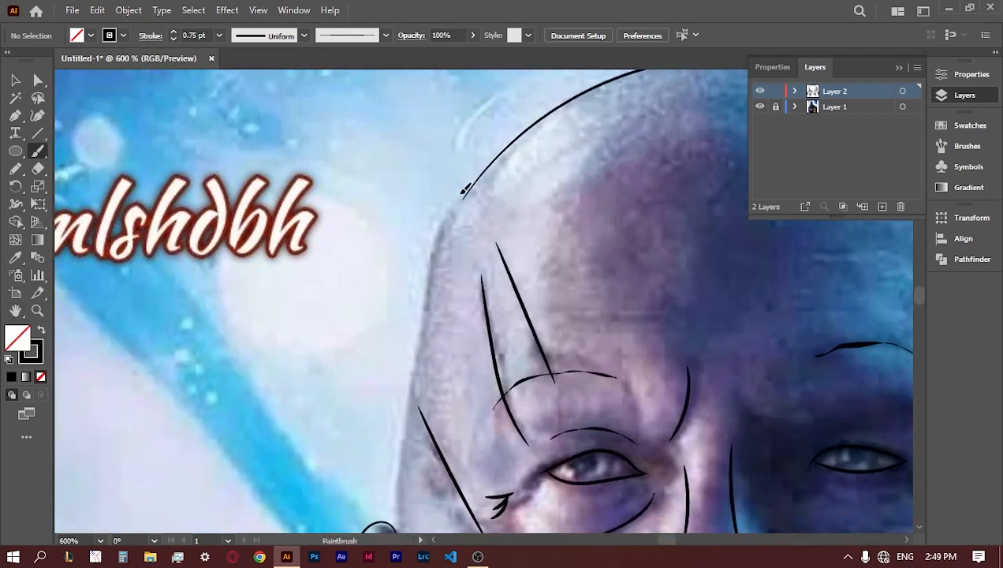
{"action": "left_click_drag", "start_coordinate": [416, 349], "coordinate": [417, 349]}
{"action": "left_click_drag", "start_coordinate": [466, 187], "coordinate": [412, 344]}
{"action": "mouse_move", "coordinate": [398, 511]}
{"action": "left_mouse_down"}
{"action": "mouse_move", "coordinate": [331, 332]}
{"action": "mouse_move", "coordinate": [237, 183]}
{"action": "left_mouse_up"}
- Trace the left and right jawlines from the earlobes down toward the chin with the Paintbrush
{"action": "key", "text": "space"}
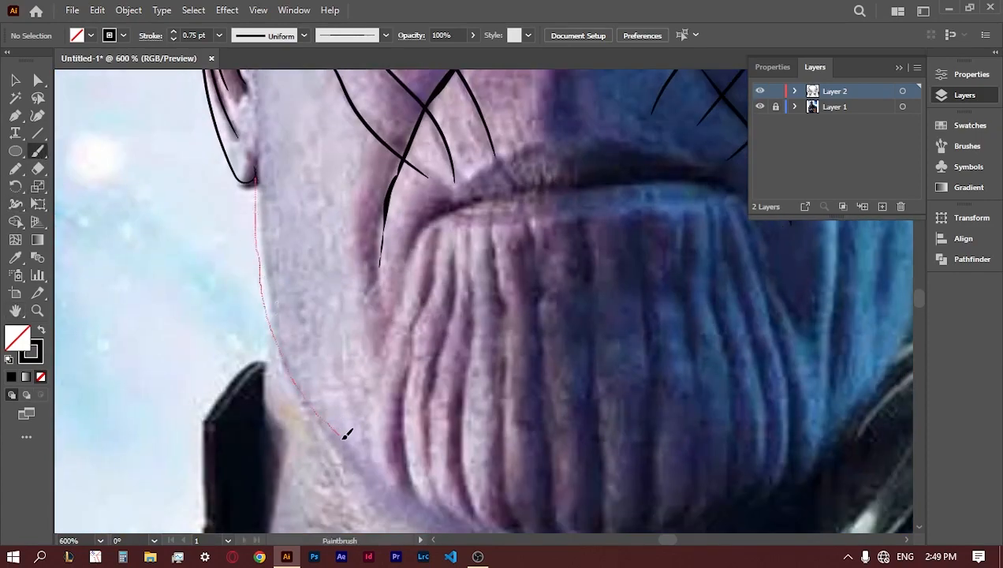
{"action": "left_click_drag", "start_coordinate": [346, 434], "coordinate": [398, 482]}
{"action": "key", "text": "ctrl+z"}
{"action": "key", "text": "space"}
{"action": "left_click_drag", "start_coordinate": [617, 335], "coordinate": [306, 335]}
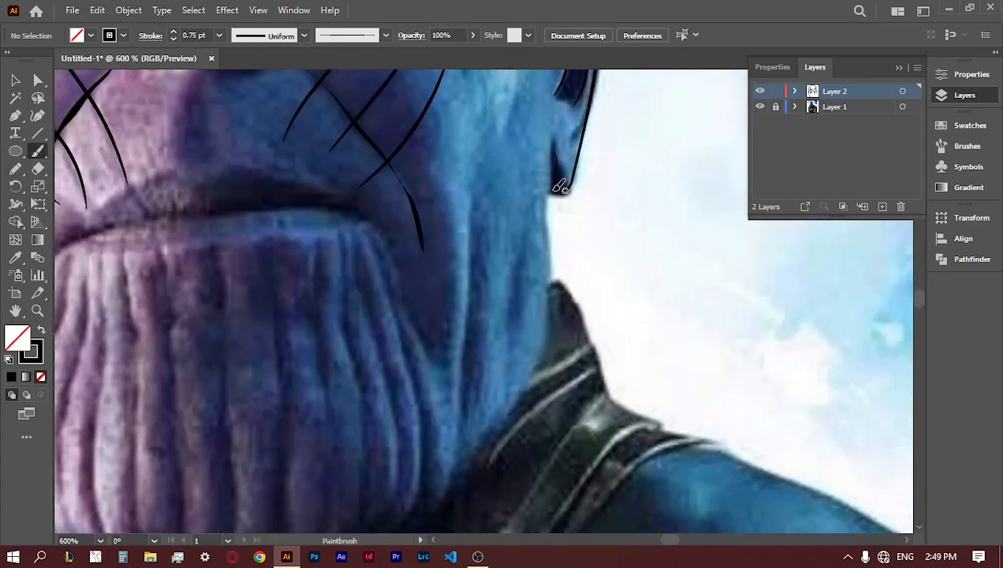
{"action": "left_click_drag", "start_coordinate": [494, 425], "coordinate": [459, 433]}
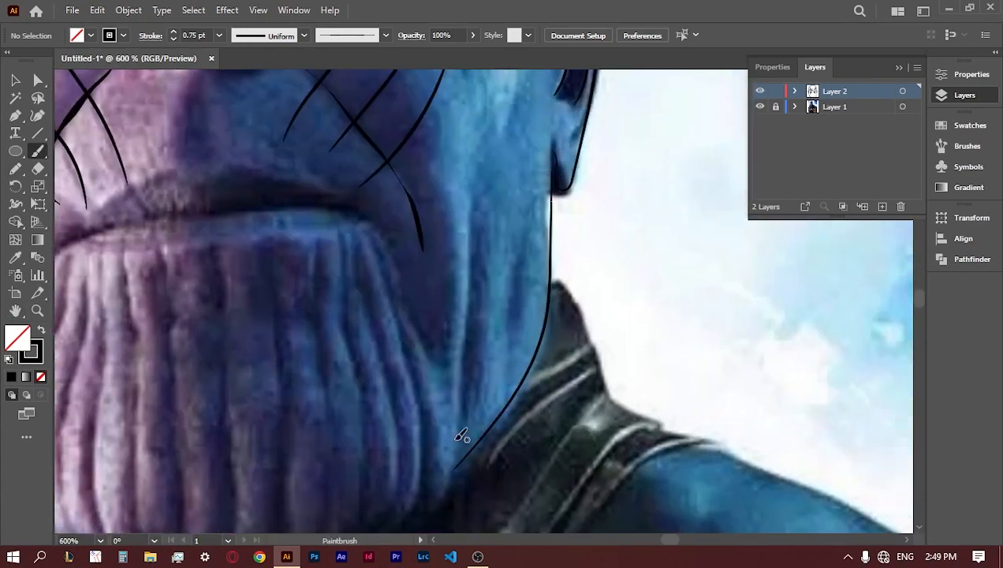
- Set the Pencil to a black fill with no stroke and draw a thin filled groove on the right part of the chin
{"action": "left_click", "coordinate": [37, 310]}
{"action": "left_click", "coordinate": [105, 340], "text": "alt"}
{"action": "key", "text": "space"}
{"action": "mouse_move", "coordinate": [104, 340]}
{"action": "left_mouse_down"}
{"action": "mouse_move", "coordinate": [469, 321]}
{"action": "mouse_move", "coordinate": [161, 381]}
{"action": "left_mouse_up"}
{"action": "key", "text": "space"}
{"action": "left_click", "coordinate": [18, 169]}
{"action": "left_click", "coordinate": [40, 330]}
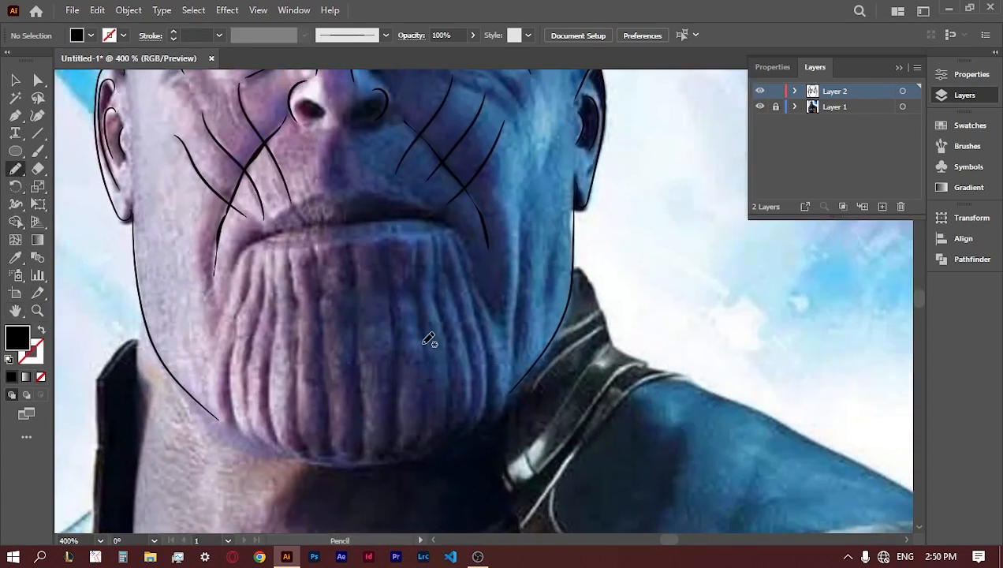
{"action": "mouse_move", "coordinate": [419, 249]}
{"action": "left_mouse_down"}
{"action": "mouse_move", "coordinate": [423, 328]}
{"action": "mouse_move", "coordinate": [421, 241]}
{"action": "mouse_move", "coordinate": [454, 319]}
{"action": "mouse_move", "coordinate": [436, 445]}
{"action": "mouse_move", "coordinate": [450, 331]}
{"action": "mouse_move", "coordinate": [434, 243]}
{"action": "left_mouse_up"}
{"action": "key", "text": "ctrl+z"}
- Draw three long filled Pencil grooves down the middle of the chin, following the photo's creases
{"action": "key", "text": "z"}
{"action": "left_click", "coordinate": [455, 311]}
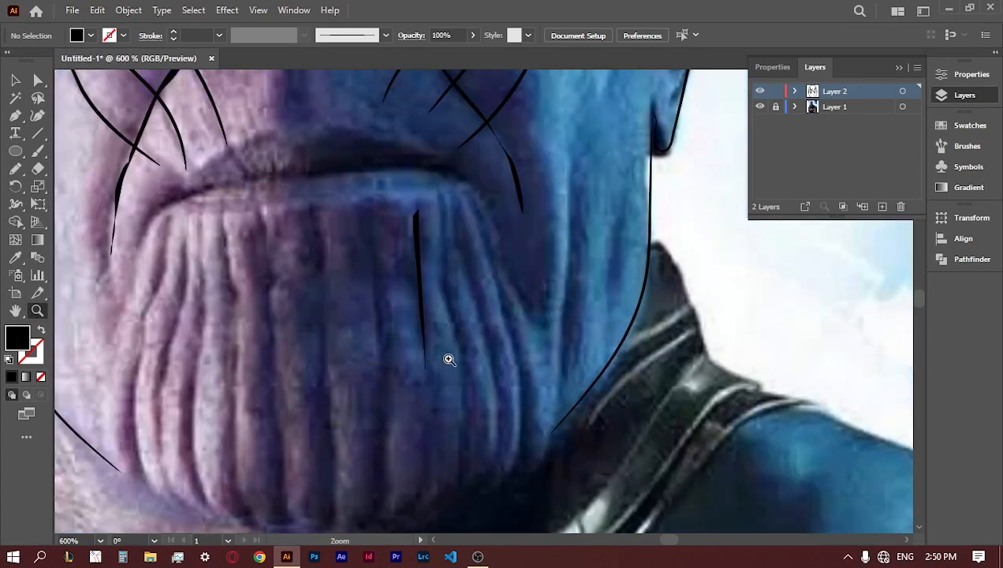
{"action": "left_click", "coordinate": [447, 357]}
{"action": "key", "text": "h"}
{"action": "mouse_move", "coordinate": [369, 308]}
{"action": "left_mouse_down"}
{"action": "mouse_move", "coordinate": [397, 327]}
{"action": "mouse_move", "coordinate": [431, 308]}
{"action": "left_mouse_up"}
{"action": "left_click", "coordinate": [15, 169]}
{"action": "mouse_move", "coordinate": [448, 110]}
{"action": "left_mouse_down"}
{"action": "mouse_move", "coordinate": [461, 472]}
{"action": "mouse_move", "coordinate": [447, 111]}
{"action": "left_mouse_up"}
{"action": "mouse_move", "coordinate": [380, 127]}
{"action": "left_mouse_down"}
{"action": "mouse_move", "coordinate": [394, 447]}
{"action": "mouse_move", "coordinate": [377, 110]}
{"action": "left_mouse_up"}
{"action": "mouse_move", "coordinate": [298, 118]}
{"action": "left_mouse_down"}
{"action": "mouse_move", "coordinate": [341, 497]}
{"action": "mouse_move", "coordinate": [303, 158]}
{"action": "left_mouse_up"}
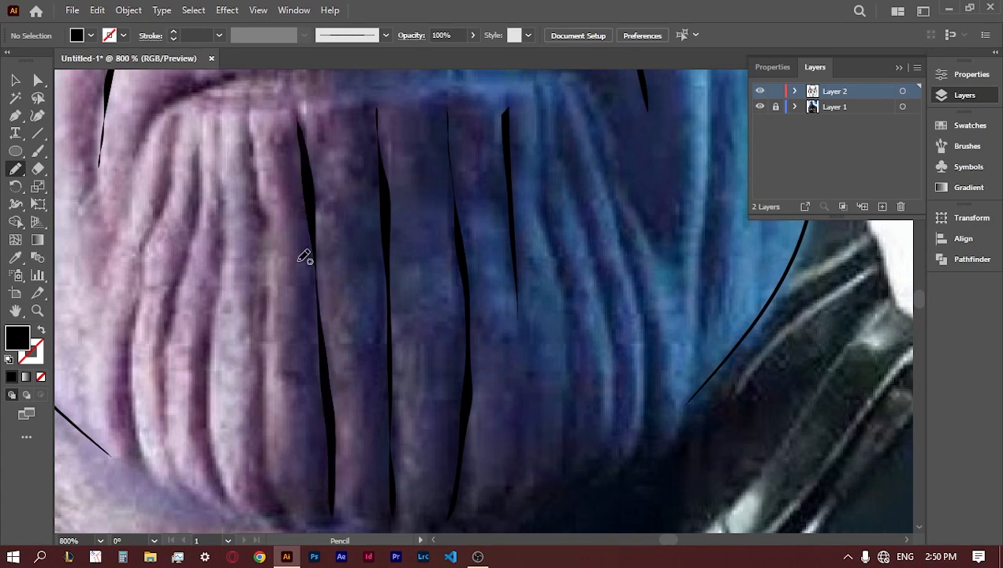
- Draw filled, tapered Pencil grooves along the creases on the left part of the chin
{"action": "mouse_move", "coordinate": [253, 124]}
{"action": "left_mouse_down"}
{"action": "mouse_move", "coordinate": [282, 502]}
{"action": "mouse_move", "coordinate": [251, 129]}
{"action": "left_mouse_up"}
{"action": "mouse_move", "coordinate": [219, 227]}
{"action": "left_mouse_down"}
{"action": "mouse_move", "coordinate": [228, 492]}
{"action": "mouse_move", "coordinate": [210, 380]}
{"action": "mouse_move", "coordinate": [218, 132]}
{"action": "mouse_move", "coordinate": [169, 354]}
{"action": "left_mouse_up"}
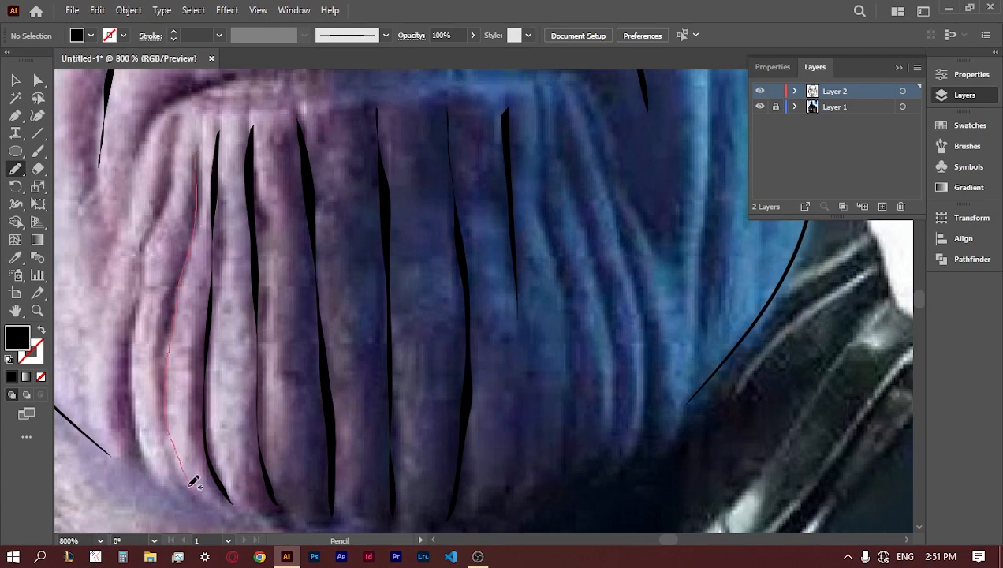
{"action": "mouse_move", "coordinate": [194, 482]}
{"action": "left_mouse_down"}
{"action": "mouse_move", "coordinate": [179, 291]}
{"action": "mouse_move", "coordinate": [203, 145]}
{"action": "left_mouse_up"}
{"action": "mouse_move", "coordinate": [169, 176]}
{"action": "left_mouse_down"}
{"action": "mouse_move", "coordinate": [150, 464]}
{"action": "mouse_move", "coordinate": [125, 329]}
{"action": "left_mouse_up"}
{"action": "left_click_drag", "start_coordinate": [175, 141], "coordinate": [173, 128]}
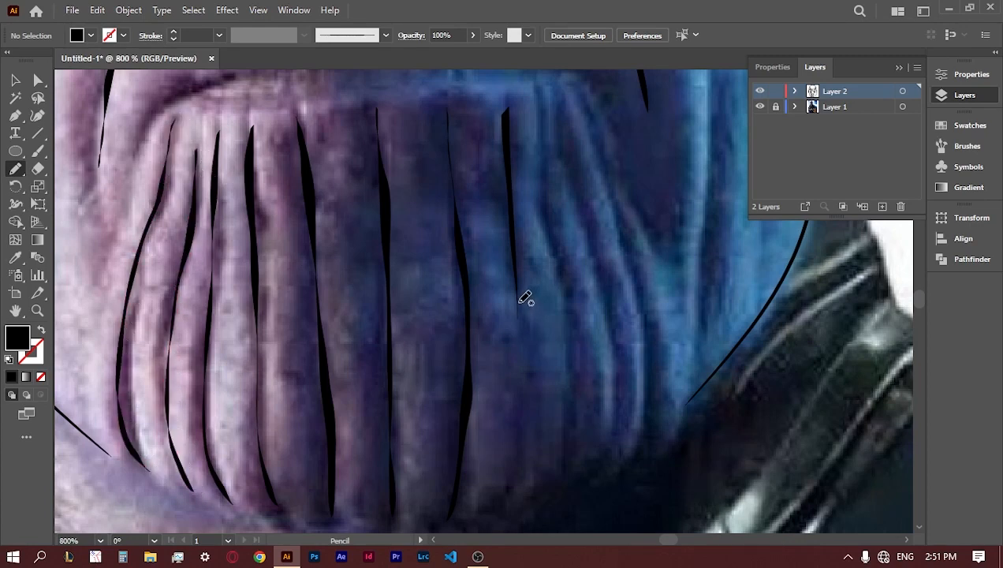
- Extend the short chin groove to the chin's lower edge and add three curved filled grooves on the chin's right side
{"action": "mouse_move", "coordinate": [522, 300]}
{"action": "left_mouse_down"}
{"action": "mouse_move", "coordinate": [510, 496]}
{"action": "mouse_move", "coordinate": [526, 410]}
{"action": "mouse_move", "coordinate": [521, 315]}
{"action": "left_mouse_up"}
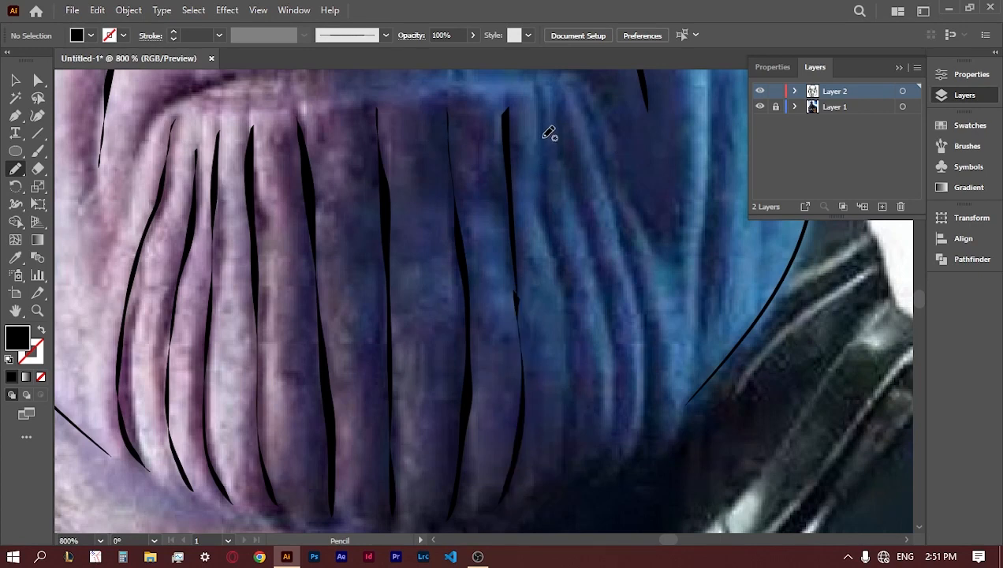
{"action": "mouse_move", "coordinate": [542, 108]}
{"action": "left_mouse_down"}
{"action": "mouse_move", "coordinate": [562, 259]}
{"action": "mouse_move", "coordinate": [565, 468]}
{"action": "mouse_move", "coordinate": [548, 476]}
{"action": "mouse_move", "coordinate": [553, 152]}
{"action": "mouse_move", "coordinate": [587, 413]}
{"action": "mouse_move", "coordinate": [571, 458]}
{"action": "mouse_move", "coordinate": [573, 268]}
{"action": "mouse_move", "coordinate": [548, 95]}
{"action": "mouse_move", "coordinate": [622, 421]}
{"action": "mouse_move", "coordinate": [563, 101]}
{"action": "mouse_move", "coordinate": [658, 320]}
{"action": "mouse_move", "coordinate": [640, 452]}
{"action": "mouse_move", "coordinate": [631, 224]}
{"action": "mouse_move", "coordinate": [584, 100]}
{"action": "left_mouse_up"}
{"action": "key", "text": "ctrl+z"}
- Brush the chin's lower edge with a 1 pt stroke, joining the right jawline to the left one
{"action": "key", "text": "b"}
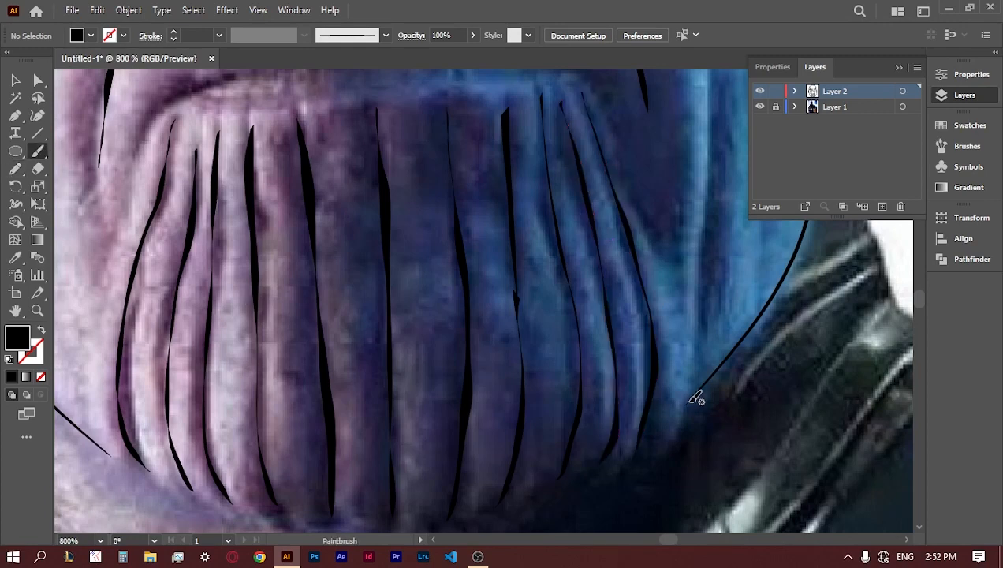
{"action": "left_click_drag", "start_coordinate": [637, 451], "coordinate": [503, 511]}
{"action": "key", "text": "space"}
{"action": "left_click_drag", "start_coordinate": [124, 409], "coordinate": [259, 338]}
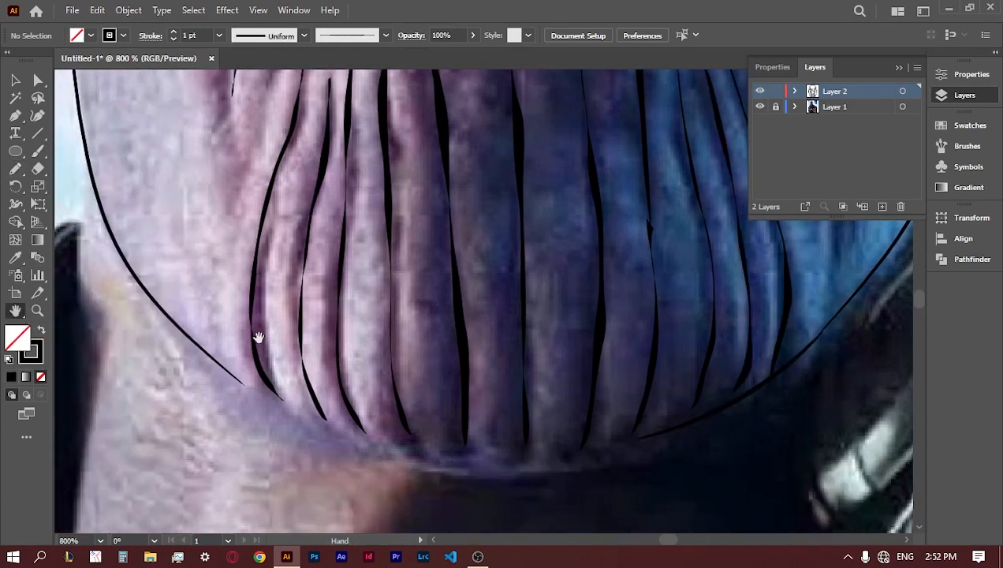
{"action": "mouse_move", "coordinate": [370, 426]}
{"action": "left_mouse_down"}
{"action": "mouse_move", "coordinate": [636, 427]}
{"action": "mouse_move", "coordinate": [515, 443]}
{"action": "mouse_move", "coordinate": [391, 426]}
{"action": "left_mouse_up"}
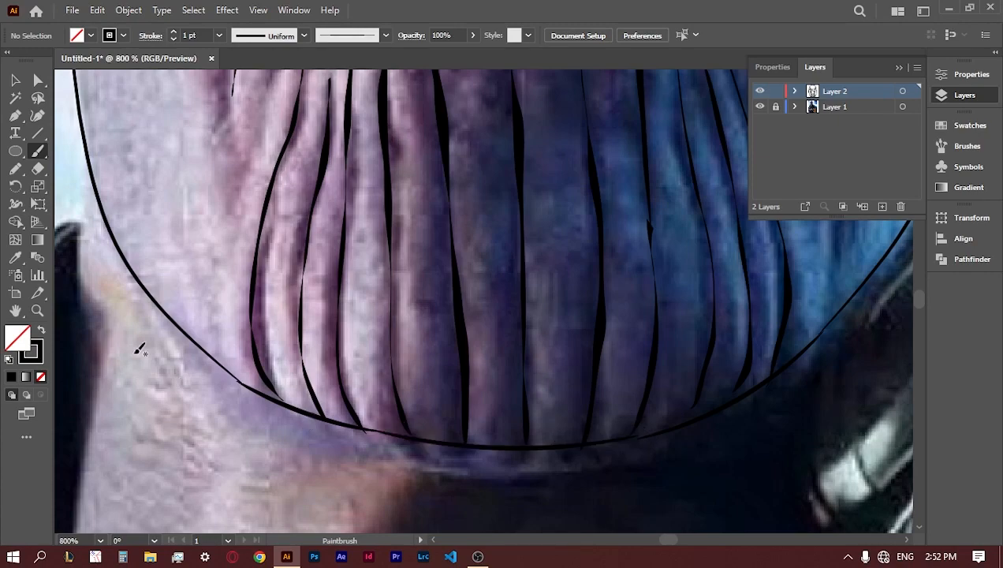
- Trace the neck's left edge downward from the jaw with a 1 pt Paintbrush stroke
{"action": "left_click", "coordinate": [37, 312]}
{"action": "left_click", "coordinate": [428, 264], "text": "alt"}
{"action": "left_click", "coordinate": [428, 265], "text": "alt"}
{"action": "left_click", "coordinate": [433, 264], "text": "alt"}
{"action": "left_click", "coordinate": [16, 311]}
{"action": "left_click", "coordinate": [37, 311]}
{"action": "left_click", "coordinate": [473, 391]}
{"action": "left_click", "coordinate": [844, 320]}
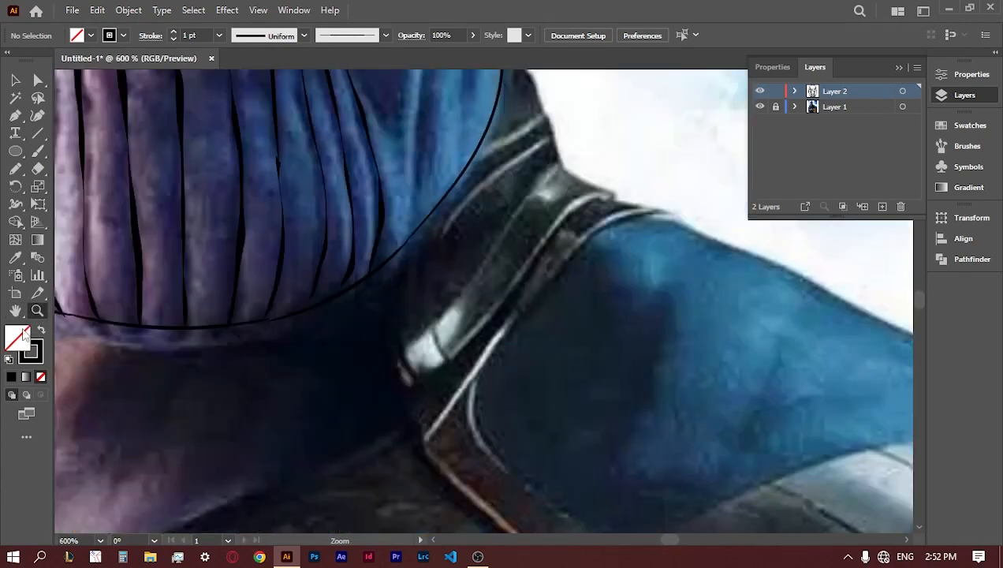
{"action": "left_click", "coordinate": [15, 311]}
{"action": "left_click_drag", "start_coordinate": [90, 336], "coordinate": [399, 285]}
{"action": "left_click", "coordinate": [38, 151]}
{"action": "mouse_move", "coordinate": [150, 113]}
{"action": "left_mouse_down"}
{"action": "mouse_move", "coordinate": [286, 105]}
{"action": "mouse_move", "coordinate": [307, 288]}
{"action": "mouse_move", "coordinate": [300, 405]}
{"action": "left_mouse_up"}
- Unlock Layer 1 and reduce the reference photo's opacity to 79%
{"action": "left_click", "coordinate": [14, 311]}
{"action": "mouse_move", "coordinate": [517, 414]}
{"action": "left_mouse_down"}
{"action": "mouse_move", "coordinate": [308, 383]}
{"action": "mouse_move", "coordinate": [299, 413]}
{"action": "left_mouse_up"}
{"action": "left_click", "coordinate": [836, 107]}
{"action": "left_click", "coordinate": [776, 107]}
{"action": "key", "text": "v"}
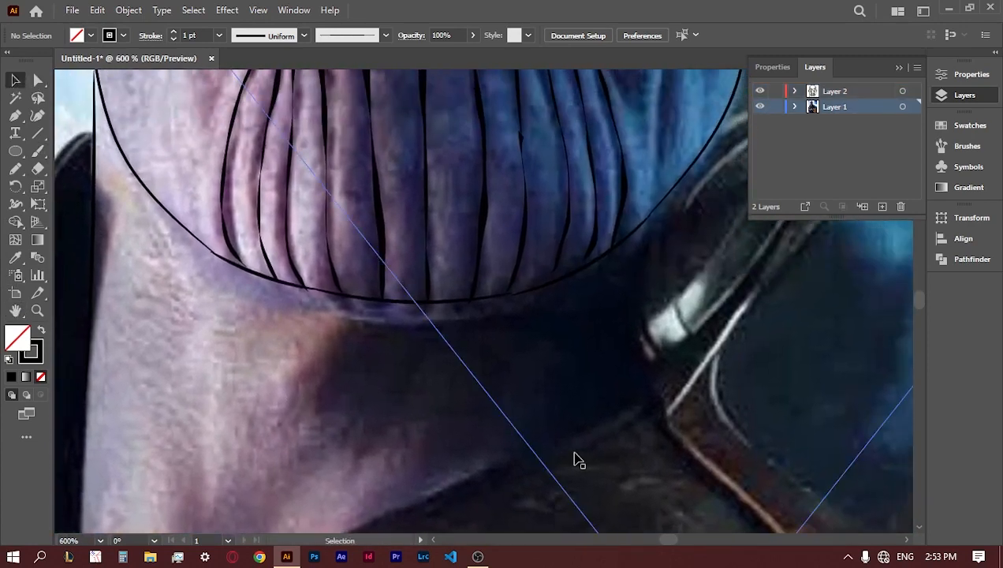
{"action": "left_click", "coordinate": [575, 456]}
{"action": "left_click", "coordinate": [970, 75]}
{"action": "left_click", "coordinate": [849, 281]}
{"action": "left_click_drag", "start_coordinate": [846, 300], "coordinate": [837, 303]}
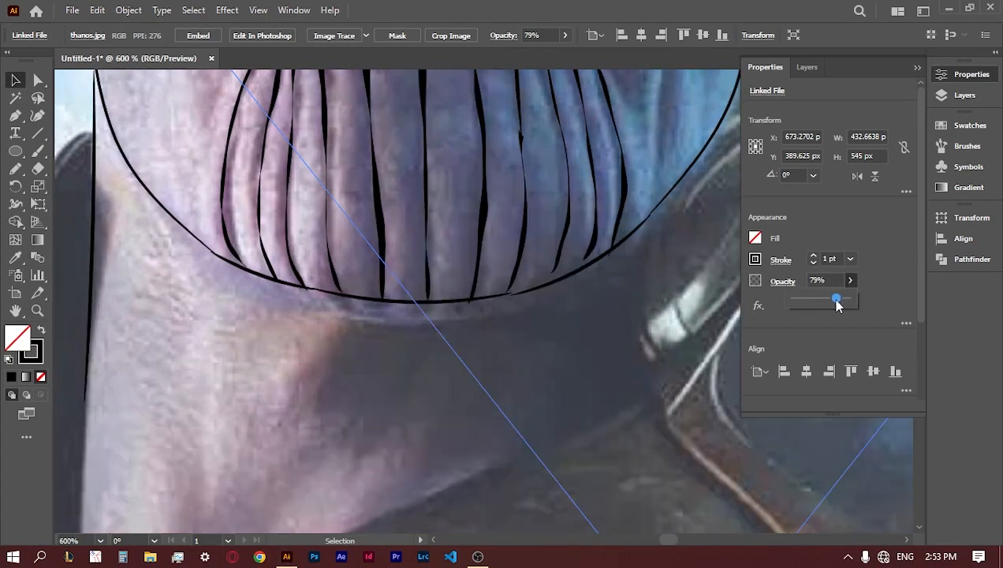
- Lock Layer 1 again and make Layer 2 the active layer
{"action": "left_click", "coordinate": [940, 93]}
{"action": "left_click", "coordinate": [776, 107]}
{"action": "left_click", "coordinate": [828, 92]}
- Continue the neck outline down its left edge and along the neckline toward the right collar with the Paintbrush
{"action": "left_click", "coordinate": [37, 151]}
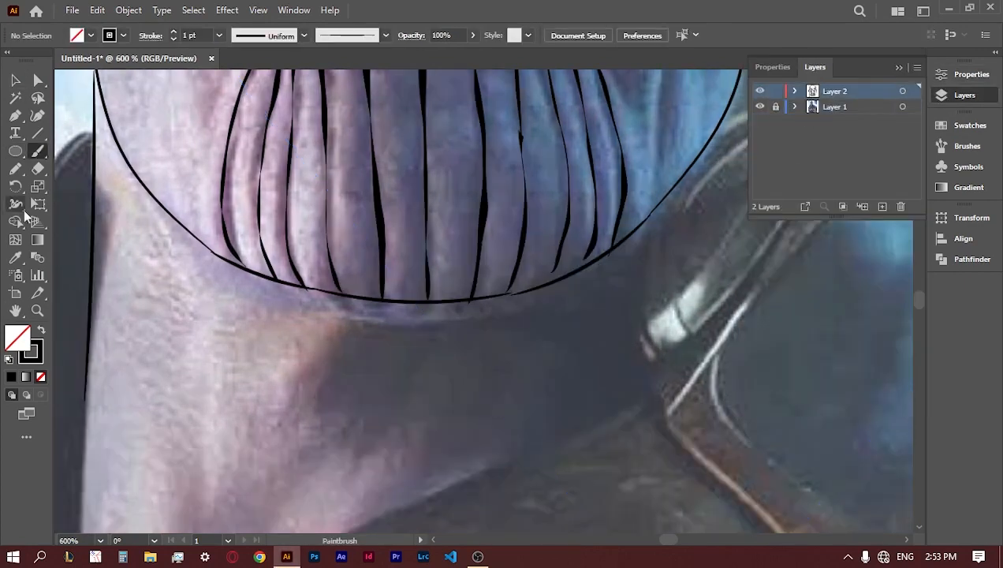
{"action": "left_click", "coordinate": [15, 311]}
{"action": "left_click_drag", "start_coordinate": [267, 344], "coordinate": [311, 269]}
{"action": "key", "text": "b"}
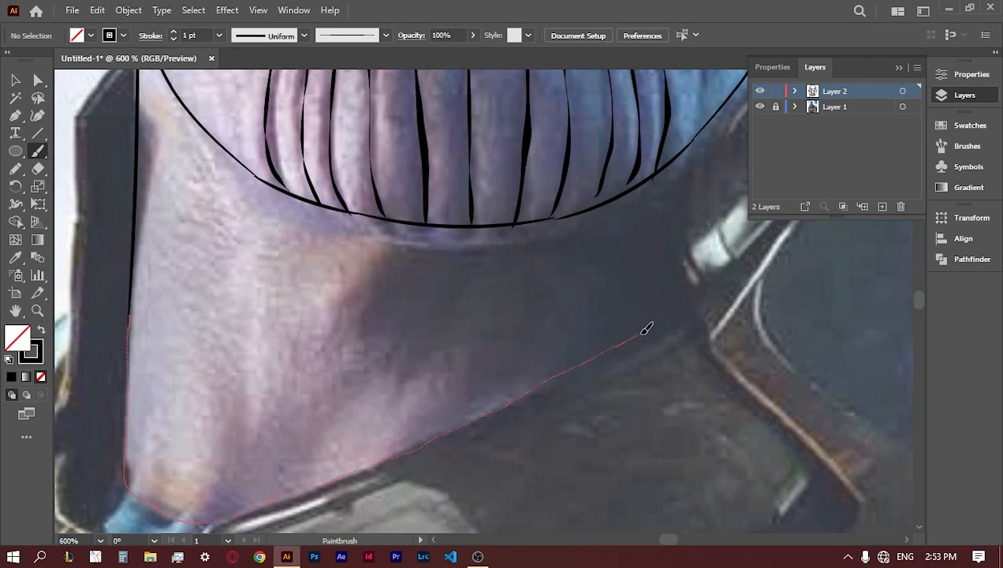
{"action": "left_click_drag", "start_coordinate": [641, 334], "coordinate": [677, 308]}
- Extend the neckline to the right collar and trace the collar's inner edge up to the jaw
{"action": "left_click", "coordinate": [15, 310]}
{"action": "mouse_move", "coordinate": [744, 263]}
{"action": "left_mouse_down"}
{"action": "mouse_move", "coordinate": [531, 439]}
{"action": "mouse_move", "coordinate": [554, 398]}
{"action": "left_mouse_up"}
{"action": "left_click", "coordinate": [37, 150]}
{"action": "left_click_drag", "start_coordinate": [486, 444], "coordinate": [494, 432]}
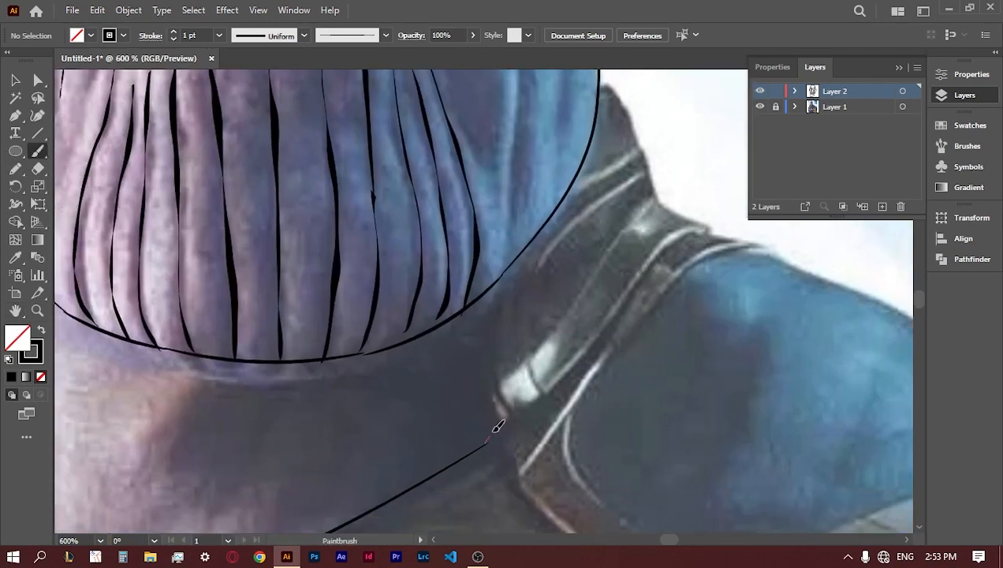
{"action": "left_click_drag", "start_coordinate": [509, 282], "coordinate": [522, 251]}
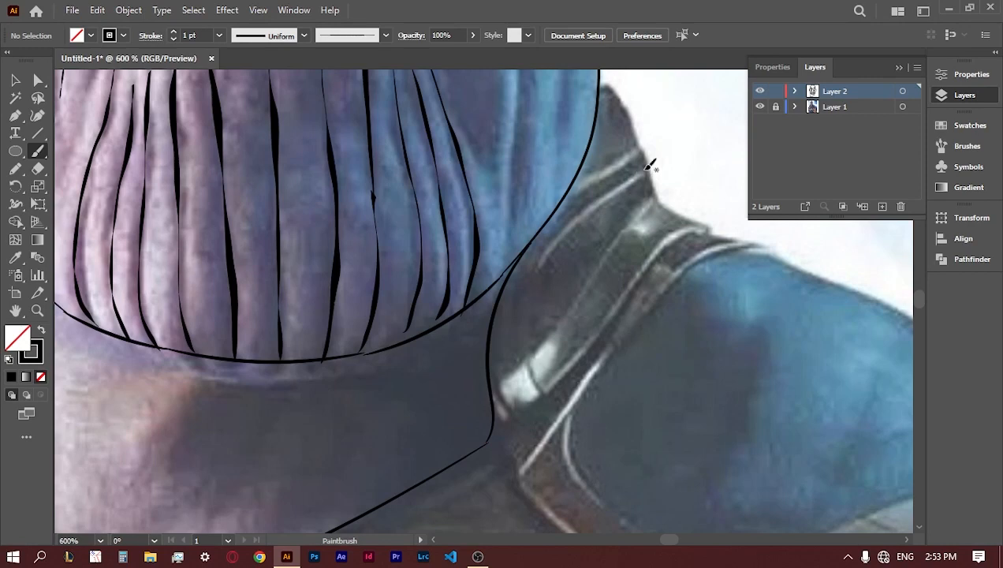
- Brush the right collar's outer contour, lower edge and inner seam lines
{"action": "left_click_drag", "start_coordinate": [542, 389], "coordinate": [644, 170]}
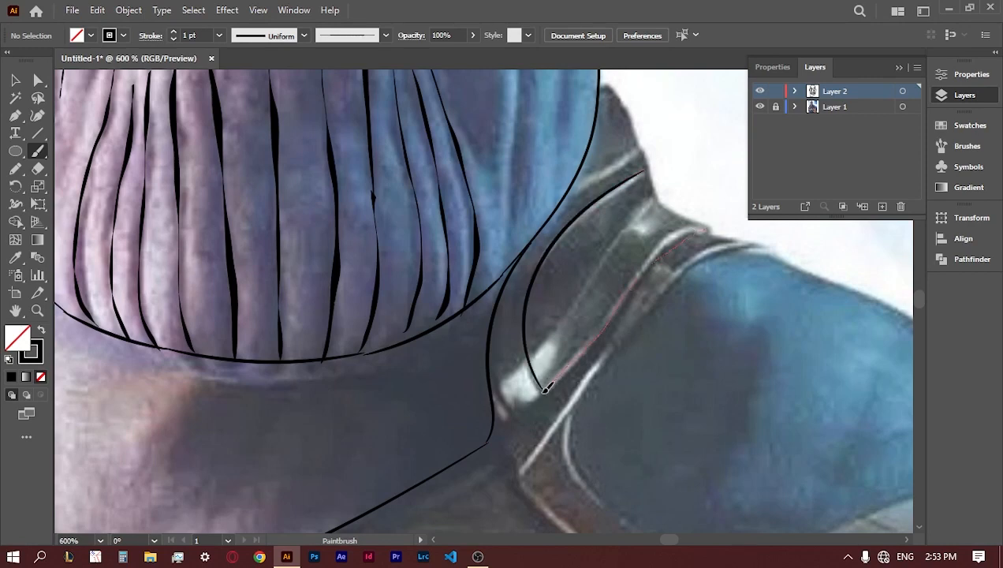
{"action": "left_click_drag", "start_coordinate": [545, 388], "coordinate": [495, 418]}
{"action": "left_click_drag", "start_coordinate": [674, 213], "coordinate": [700, 231]}
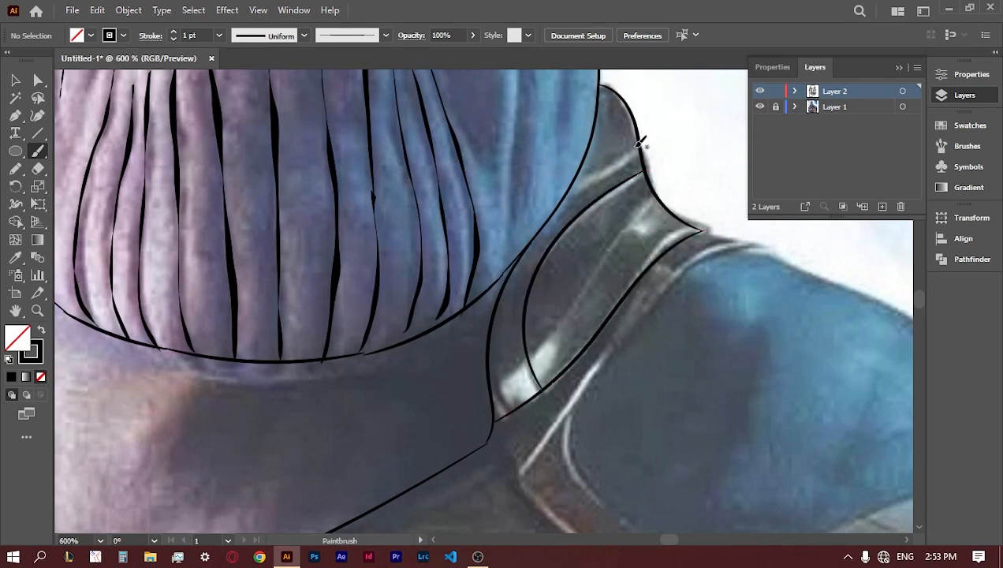
{"action": "left_click_drag", "start_coordinate": [578, 180], "coordinate": [577, 180]}
{"action": "left_click_drag", "start_coordinate": [648, 196], "coordinate": [542, 347]}
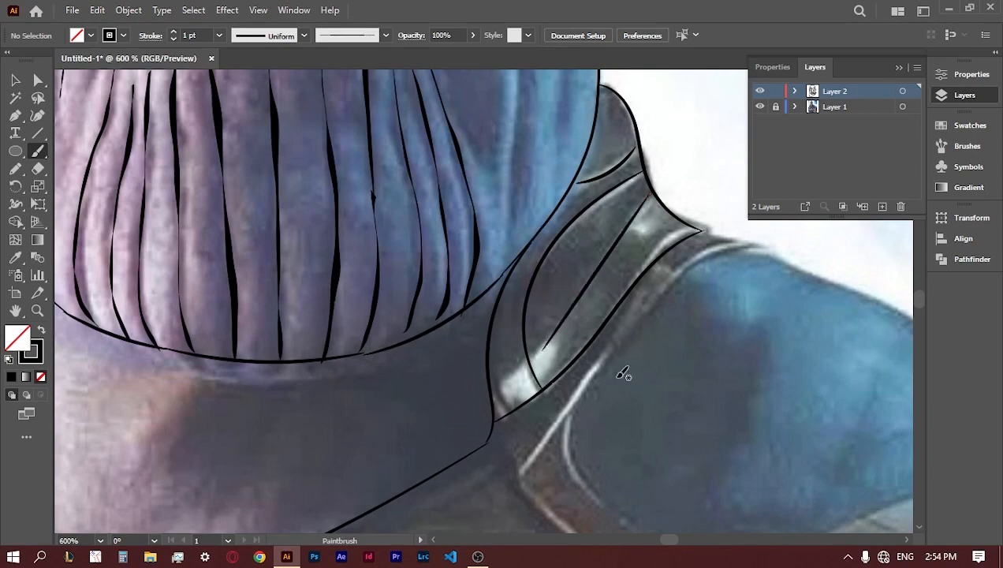
- Switch the Pencil to a black fill with no stroke and draw two tapered filled folds on the right side of the jaw
{"action": "left_click", "coordinate": [16, 312]}
{"action": "left_click_drag", "start_coordinate": [86, 368], "coordinate": [526, 281]}
{"action": "mouse_move", "coordinate": [511, 268]}
{"action": "left_mouse_down"}
{"action": "mouse_move", "coordinate": [477, 258]}
{"action": "mouse_move", "coordinate": [320, 376]}
{"action": "mouse_move", "coordinate": [510, 157]}
{"action": "mouse_move", "coordinate": [411, 371]}
{"action": "mouse_move", "coordinate": [349, 365]}
{"action": "mouse_move", "coordinate": [207, 310]}
{"action": "left_mouse_up"}
{"action": "key", "text": "n"}
{"action": "key", "text": "shift+x"}
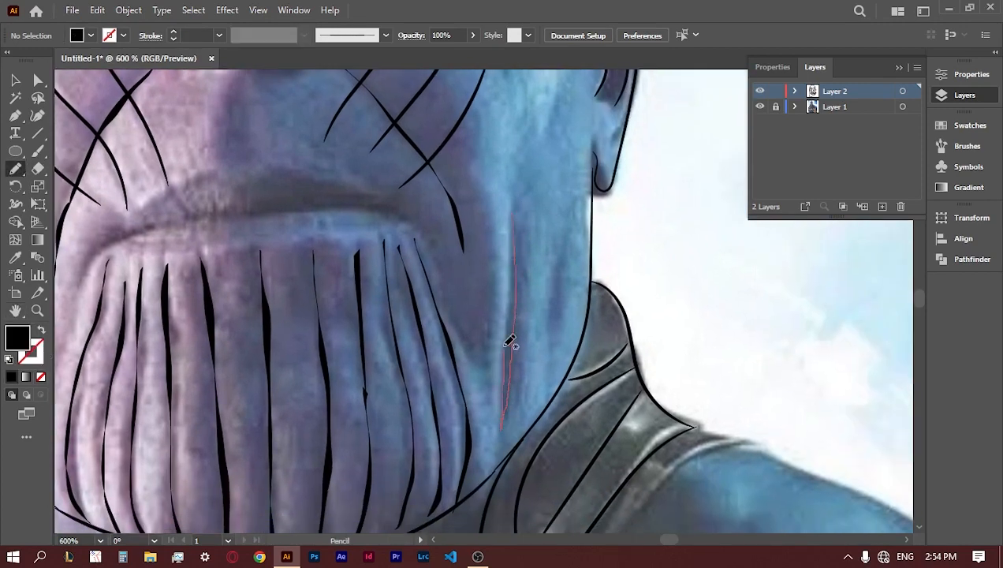
{"action": "left_click_drag", "start_coordinate": [509, 340], "coordinate": [513, 251]}
{"action": "left_click_drag", "start_coordinate": [549, 329], "coordinate": [549, 333]}
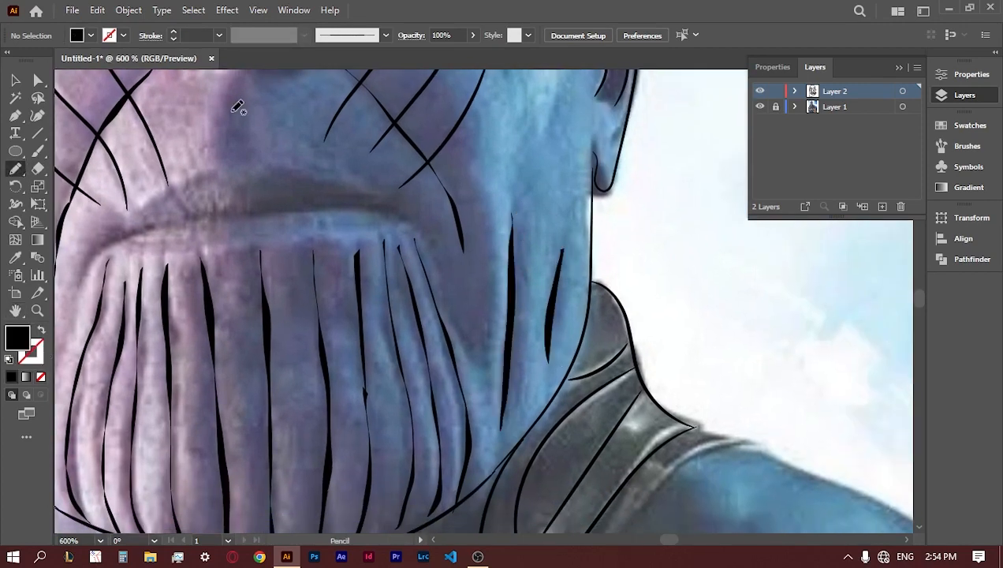
{"action": "left_click_drag", "start_coordinate": [239, 157], "coordinate": [241, 112]}
{"action": "key", "text": "ctrl+z"}
{"action": "left_click_drag", "start_coordinate": [255, 162], "coordinate": [245, 90]}
{"action": "left_click", "coordinate": [15, 310]}
{"action": "mouse_move", "coordinate": [98, 237]}
{"action": "left_mouse_down"}
{"action": "mouse_move", "coordinate": [201, 347]}
{"action": "mouse_move", "coordinate": [268, 386]}
{"action": "left_mouse_up"}
{"action": "key", "text": "v"}
{"action": "left_click_drag", "start_coordinate": [432, 231], "coordinate": [362, 311]}
{"action": "key", "text": "Delete"}
- Brush two philtrum lines and the lip outlines with the mouth line, and add short lip creases with a 0.25 pt stroke
{"action": "key", "text": "b"}
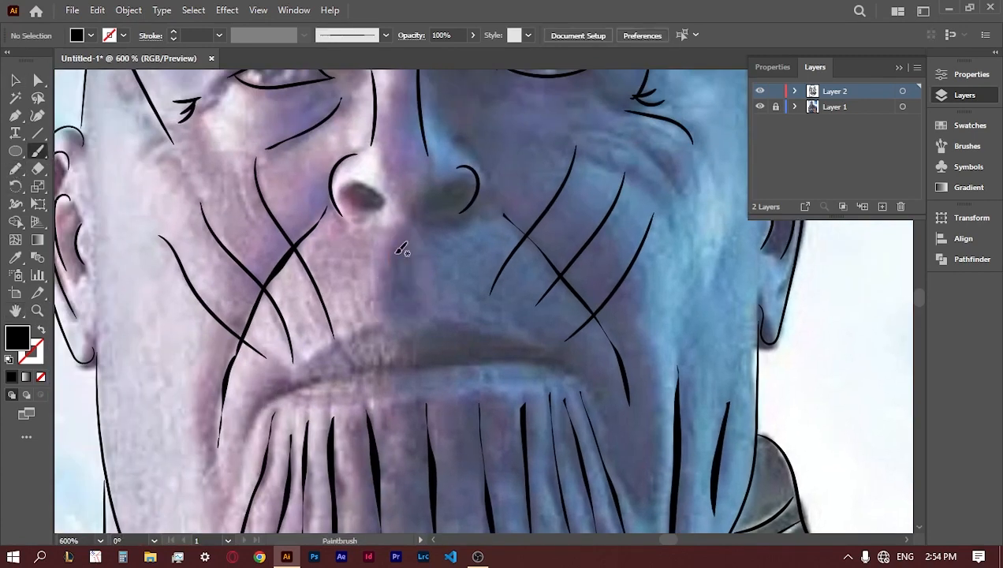
{"action": "mouse_move", "coordinate": [393, 246]}
{"action": "left_mouse_down"}
{"action": "mouse_move", "coordinate": [381, 310]}
{"action": "mouse_move", "coordinate": [422, 314]}
{"action": "left_mouse_up"}
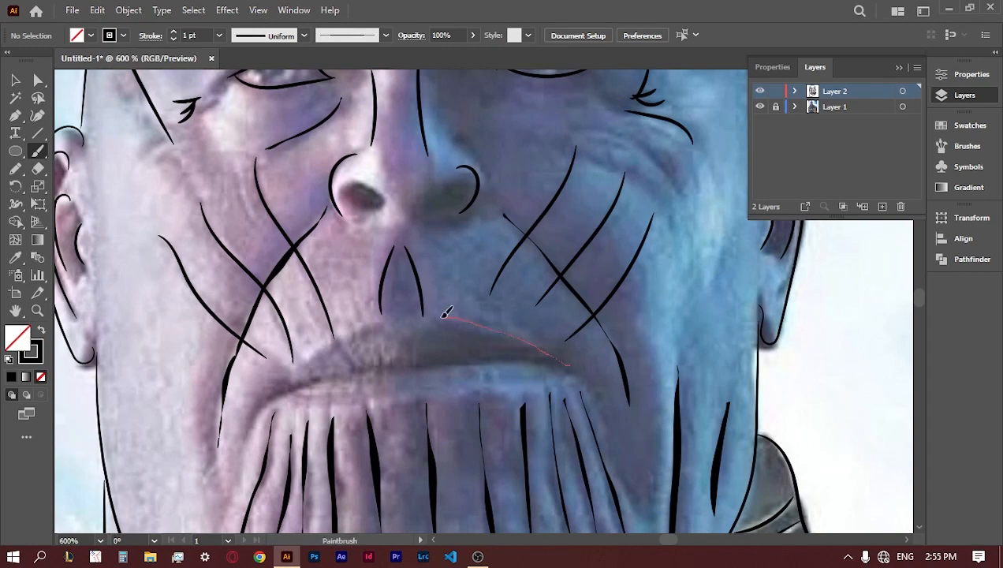
{"action": "left_click_drag", "start_coordinate": [311, 356], "coordinate": [278, 388]}
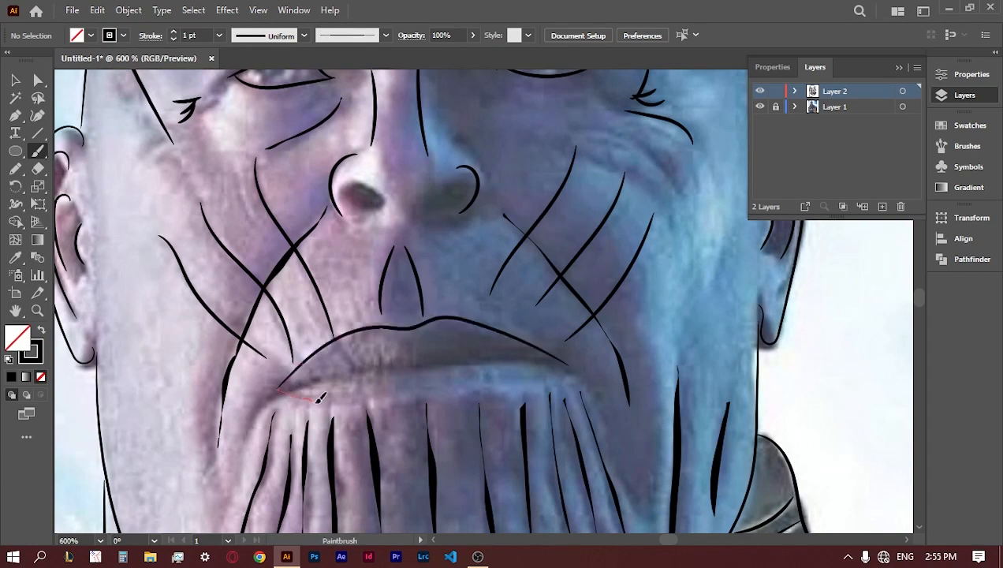
{"action": "mouse_move", "coordinate": [568, 364]}
{"action": "left_mouse_down"}
{"action": "mouse_move", "coordinate": [639, 359]}
{"action": "mouse_move", "coordinate": [655, 339]}
{"action": "left_mouse_up"}
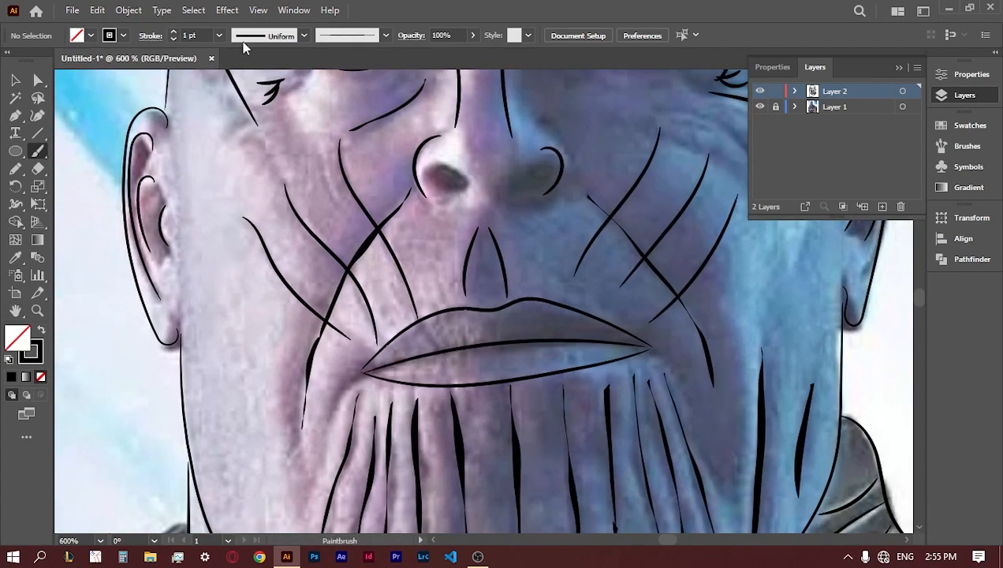
{"action": "left_click", "coordinate": [174, 37]}
{"action": "left_click_drag", "start_coordinate": [181, 324], "coordinate": [179, 335]}
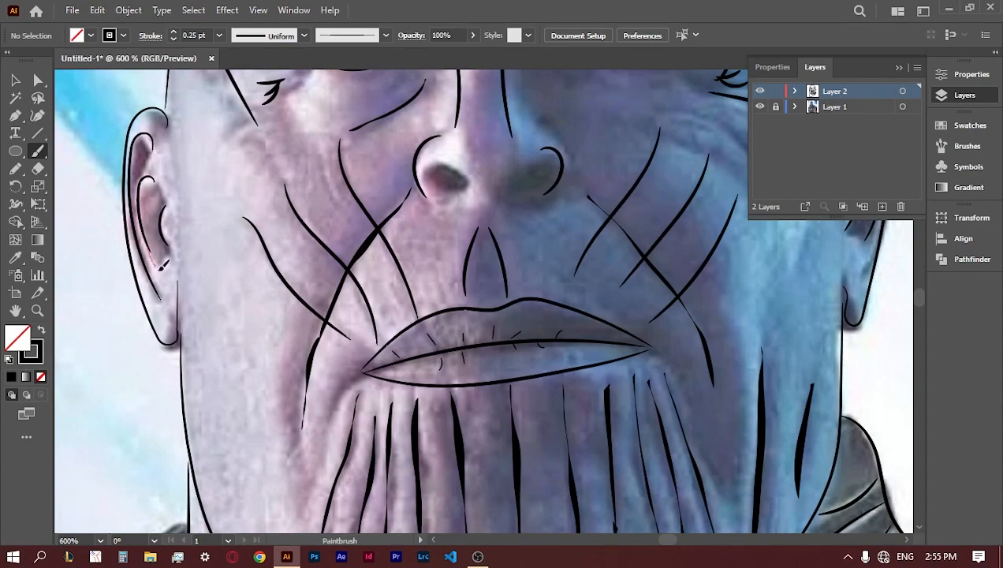
- Switch the Pencil to a black fill with no stroke and draw small filled creases on the left temple and upper cheek
{"action": "left_click_drag", "start_coordinate": [89, 272], "coordinate": [120, 432]}
{"action": "left_click", "coordinate": [15, 168]}
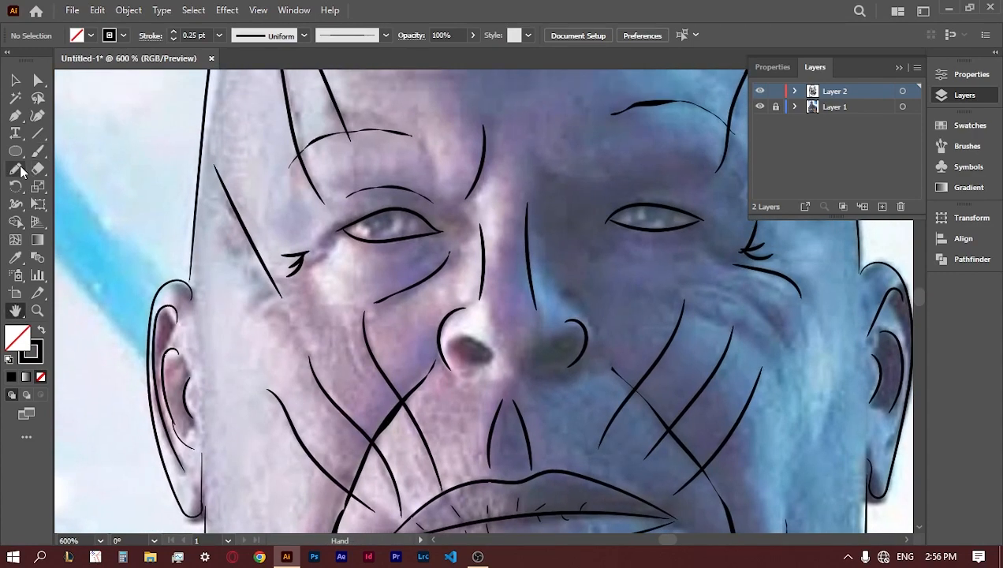
{"action": "left_click", "coordinate": [41, 329]}
{"action": "left_click_drag", "start_coordinate": [280, 306], "coordinate": [272, 306]}
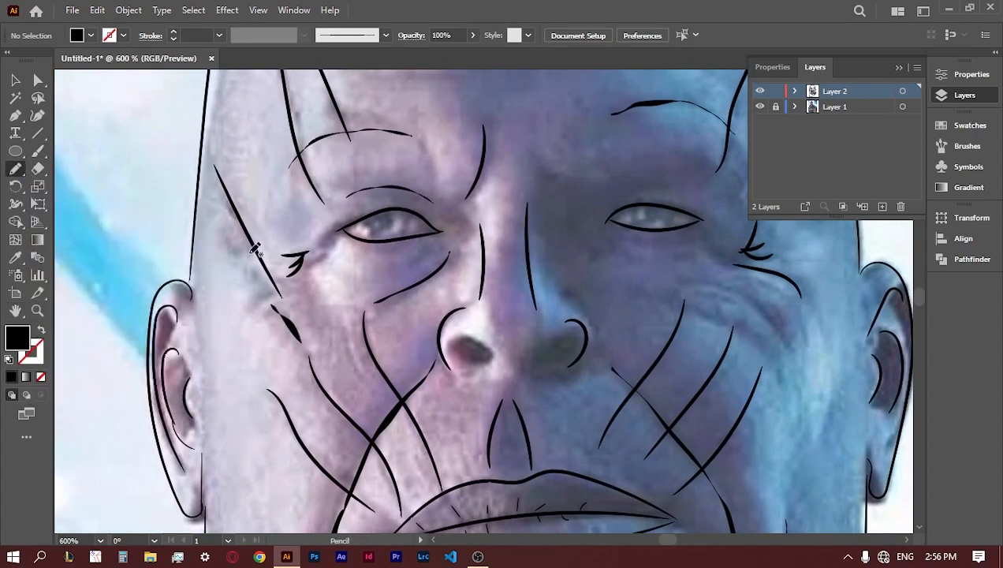
{"action": "left_click_drag", "start_coordinate": [241, 252], "coordinate": [251, 258]}
{"action": "left_click_drag", "start_coordinate": [259, 309], "coordinate": [251, 275]}
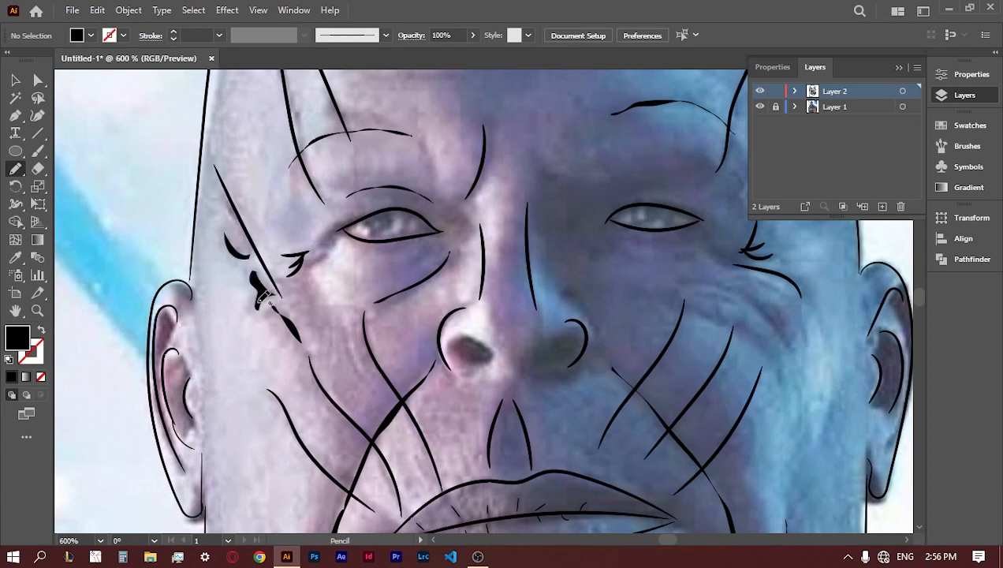
- Draw a filled shape at the left eye's outer corner and a tapered filled fold below the right eye's outer corner
{"action": "left_click_drag", "start_coordinate": [374, 315], "coordinate": [325, 326]}
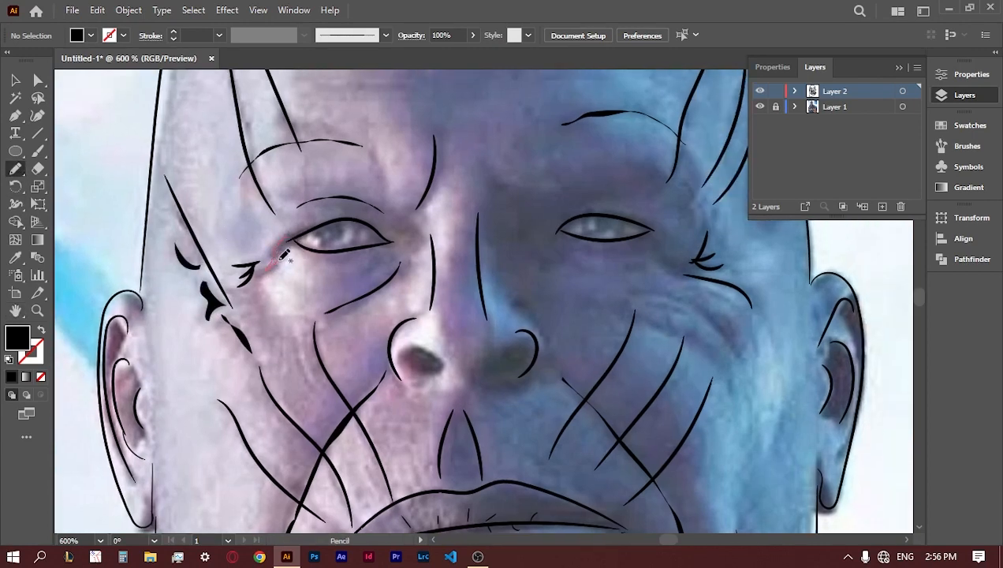
{"action": "left_click_drag", "start_coordinate": [281, 254], "coordinate": [292, 238]}
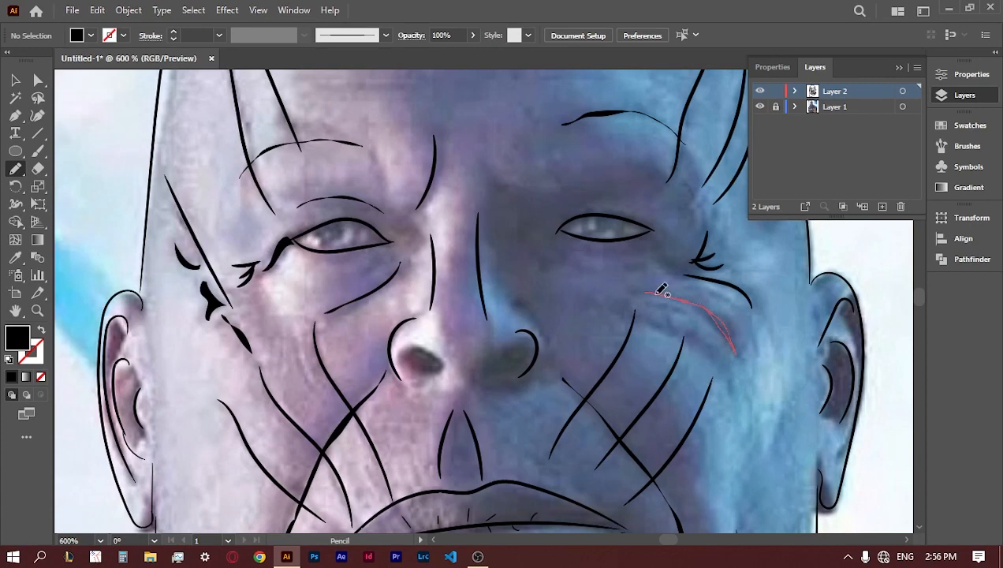
{"action": "left_click_drag", "start_coordinate": [662, 290], "coordinate": [664, 291]}
- Draw three thin, tapered filled wrinkles across the forehead with the Pencil
{"action": "scroll", "coordinate": [215, 217], "scroll_direction": "up", "scroll_amount": 5}
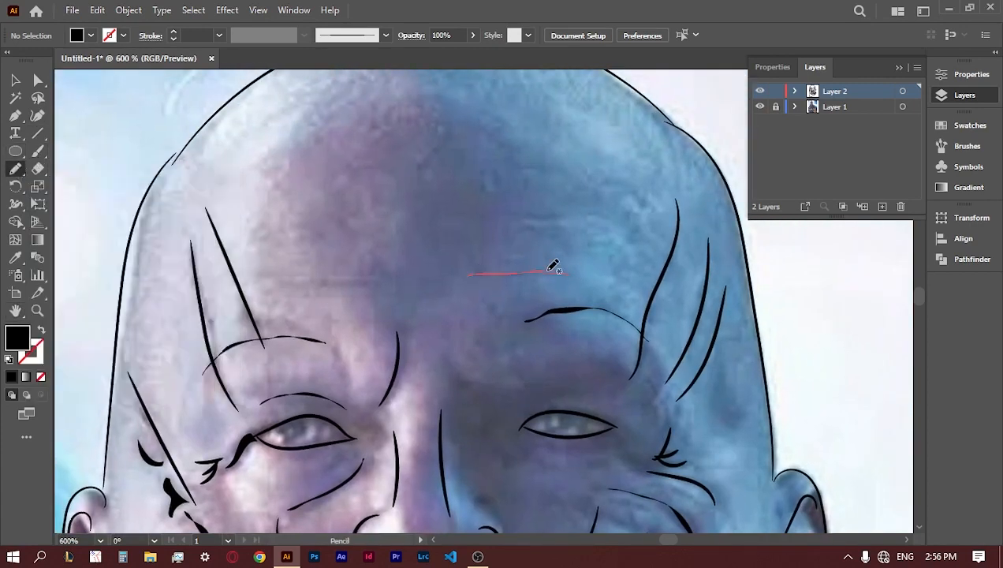
{"action": "left_click_drag", "start_coordinate": [553, 268], "coordinate": [562, 272]}
{"action": "mouse_move", "coordinate": [380, 281]}
{"action": "left_mouse_down"}
{"action": "mouse_move", "coordinate": [356, 280]}
{"action": "mouse_move", "coordinate": [391, 282]}
{"action": "left_mouse_up"}
{"action": "mouse_move", "coordinate": [566, 214]}
{"action": "left_mouse_down"}
{"action": "mouse_move", "coordinate": [508, 211]}
{"action": "mouse_move", "coordinate": [581, 221]}
{"action": "left_mouse_up"}
- Draw a small filled crease in front of the right ear and a thicker filled fold across the right upper cheek
{"action": "key", "text": "space"}
{"action": "left_click_drag", "start_coordinate": [291, 347], "coordinate": [224, 126]}
{"action": "mouse_move", "coordinate": [710, 422]}
{"action": "left_mouse_down"}
{"action": "mouse_move", "coordinate": [615, 337]}
{"action": "mouse_move", "coordinate": [544, 332]}
{"action": "mouse_move", "coordinate": [525, 281]}
{"action": "left_mouse_up"}
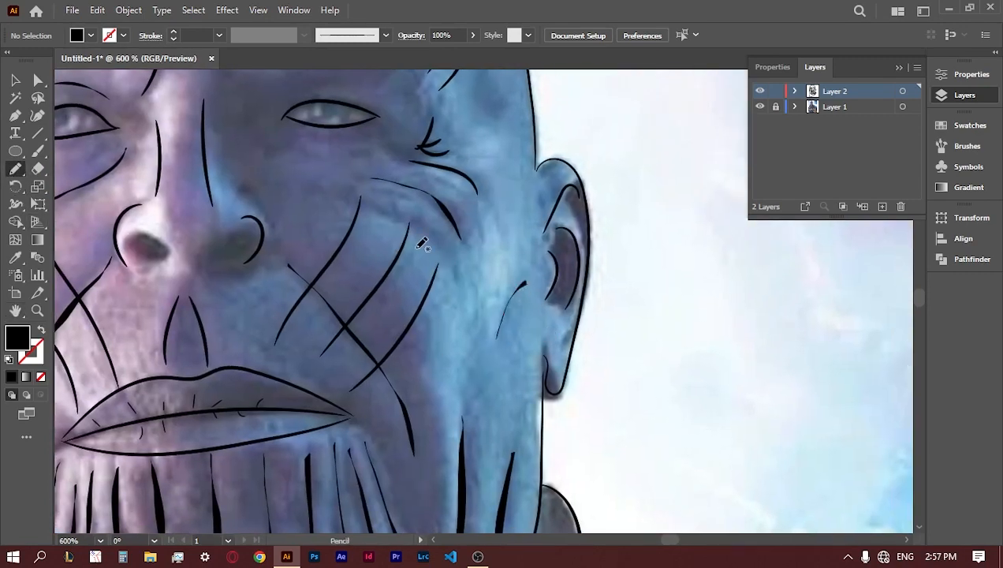
{"action": "left_click_drag", "start_coordinate": [426, 230], "coordinate": [334, 192]}
- Brush curved lines at the inner ends of both brows with the Paintbrush
{"action": "key", "text": "space"}
{"action": "mouse_move", "coordinate": [147, 141]}
{"action": "left_mouse_down"}
{"action": "mouse_move", "coordinate": [454, 336]}
{"action": "mouse_move", "coordinate": [351, 320]}
{"action": "mouse_move", "coordinate": [348, 361]}
{"action": "left_mouse_up"}
{"action": "left_click", "coordinate": [38, 168]}
{"action": "left_click", "coordinate": [38, 150]}
{"action": "left_click_drag", "start_coordinate": [418, 231], "coordinate": [432, 296]}
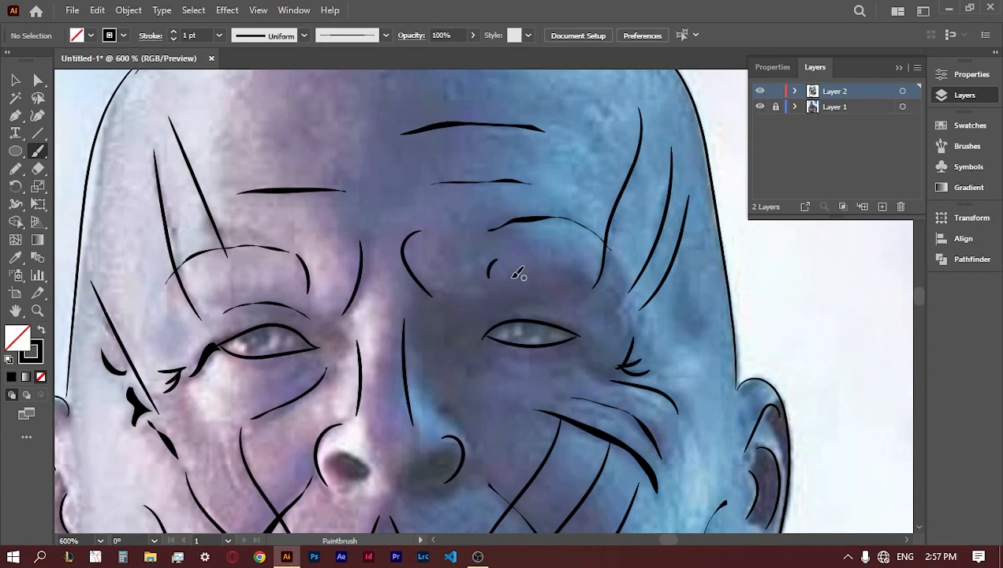
{"action": "left_click_drag", "start_coordinate": [513, 276], "coordinate": [542, 264]}
{"action": "key", "text": "ctrl+z"}
{"action": "key", "text": "ctrl+z"}
- Brush the two curved iris edges inside the right eye, undoing and redrawing them until they fit the photo
{"action": "key", "text": "z"}
{"action": "left_click", "coordinate": [512, 346]}
{"action": "left_click", "coordinate": [511, 307]}
{"action": "left_click", "coordinate": [510, 303]}
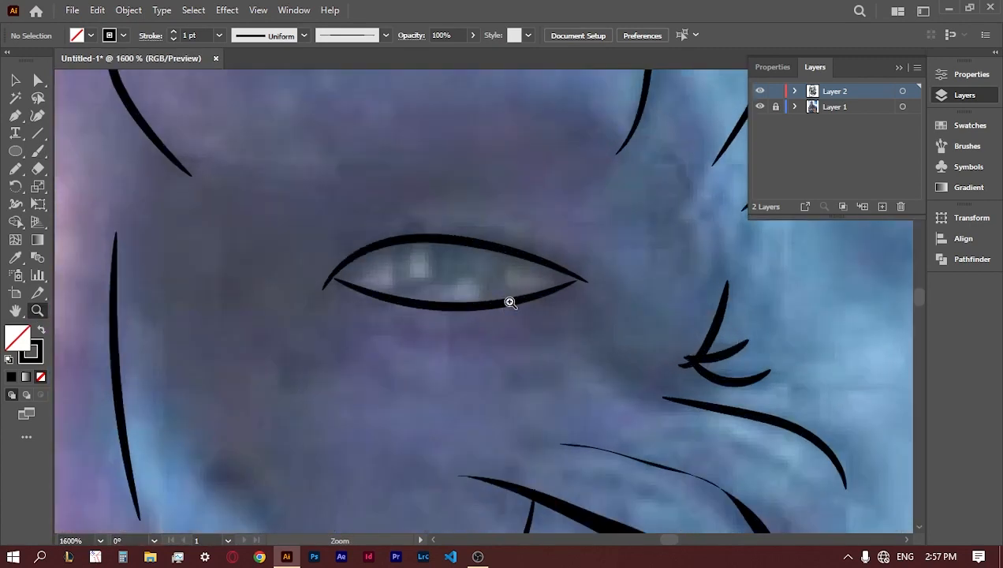
{"action": "key", "text": "b"}
{"action": "left_click_drag", "start_coordinate": [505, 298], "coordinate": [505, 303]}
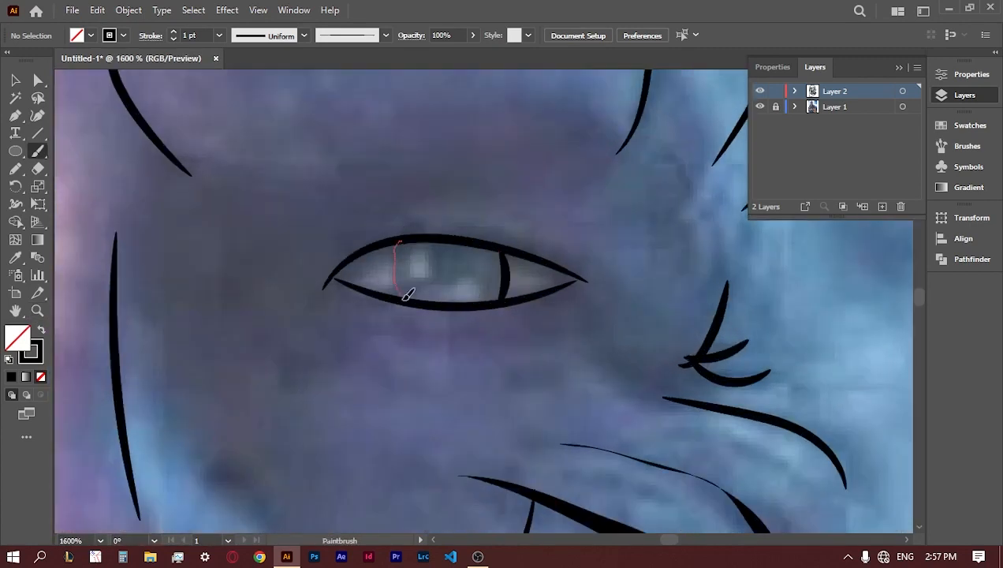
{"action": "left_click_drag", "start_coordinate": [403, 300], "coordinate": [406, 302]}
{"action": "key", "text": "ctrl+z"}
{"action": "key", "text": "ctrl+z"}
{"action": "mouse_move", "coordinate": [499, 248]}
{"action": "left_mouse_down"}
{"action": "mouse_move", "coordinate": [507, 290]}
{"action": "mouse_move", "coordinate": [505, 273]}
{"action": "mouse_move", "coordinate": [490, 301]}
{"action": "left_mouse_up"}
{"action": "key", "text": "ctrl+z"}
{"action": "left_click_drag", "start_coordinate": [414, 303], "coordinate": [415, 304]}
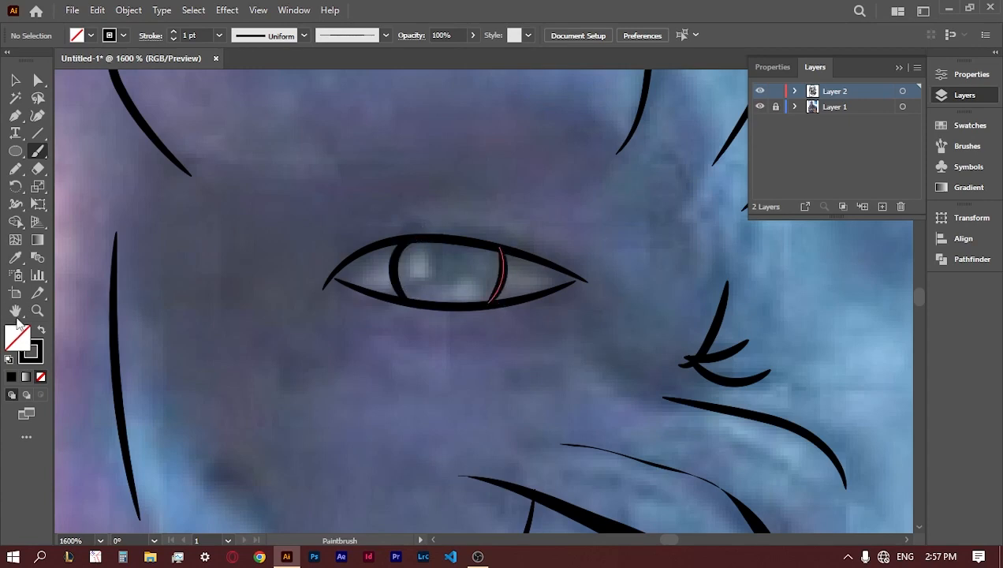
- Brush the two curved iris edges inside the left eye
{"action": "left_click_drag", "start_coordinate": [60, 244], "coordinate": [691, 243]}
{"action": "left_click_drag", "start_coordinate": [400, 272], "coordinate": [381, 327]}
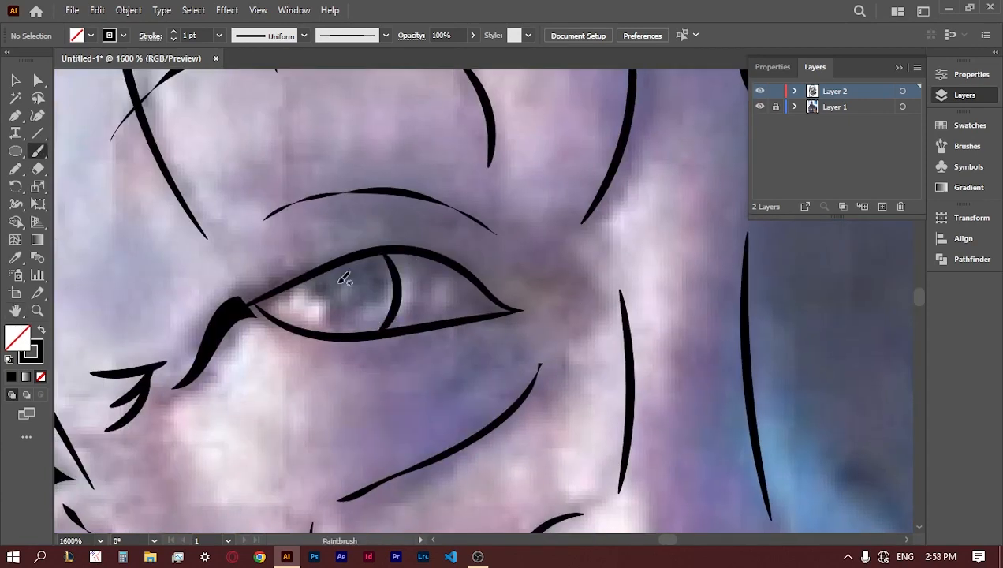
{"action": "left_click_drag", "start_coordinate": [308, 319], "coordinate": [323, 332]}
- Fill the left eye's iris solid black with the Blob Brush
{"action": "right_click", "coordinate": [38, 152]}
{"action": "left_click", "coordinate": [86, 163]}
{"action": "mouse_move", "coordinate": [327, 292]}
{"action": "left_mouse_down"}
{"action": "mouse_move", "coordinate": [348, 315]}
{"action": "mouse_move", "coordinate": [376, 300]}
{"action": "mouse_move", "coordinate": [365, 273]}
{"action": "left_mouse_up"}
{"action": "key", "text": "ctrl+z"}
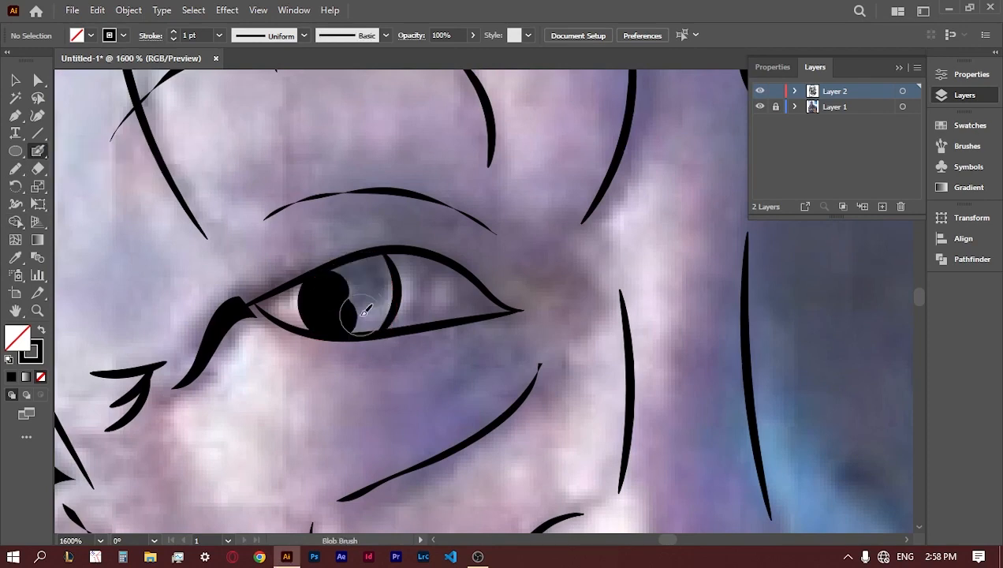
{"action": "mouse_move", "coordinate": [359, 314]}
{"action": "left_mouse_down"}
{"action": "mouse_move", "coordinate": [375, 274]}
{"action": "mouse_move", "coordinate": [344, 276]}
{"action": "left_mouse_up"}
- Fill the right eye's iris solid black with the Blob Brush
{"action": "left_click", "coordinate": [15, 310]}
{"action": "left_click_drag", "start_coordinate": [734, 339], "coordinate": [551, 338]}
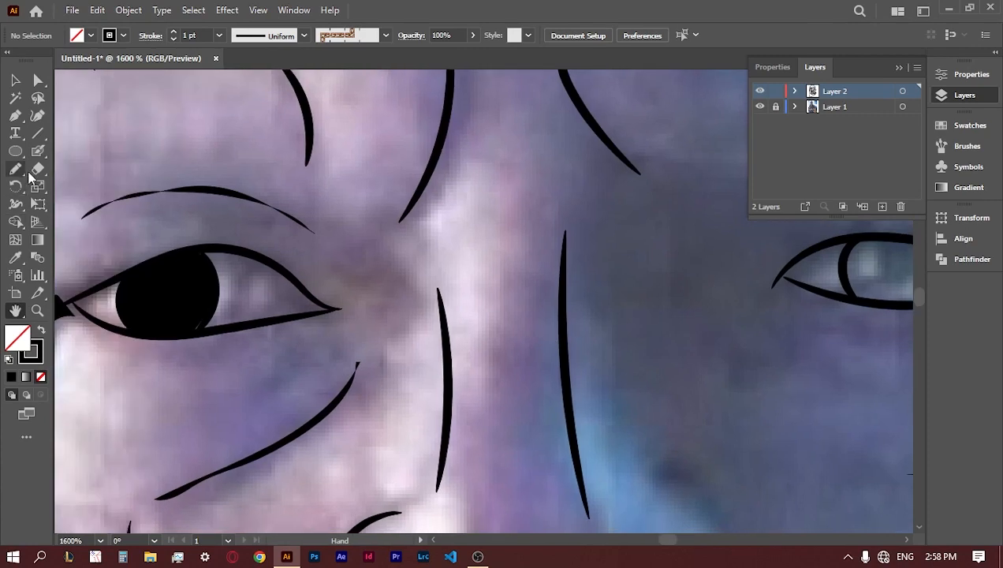
{"action": "left_click", "coordinate": [38, 152]}
{"action": "left_click", "coordinate": [15, 311]}
{"action": "left_click_drag", "start_coordinate": [599, 316], "coordinate": [204, 323]}
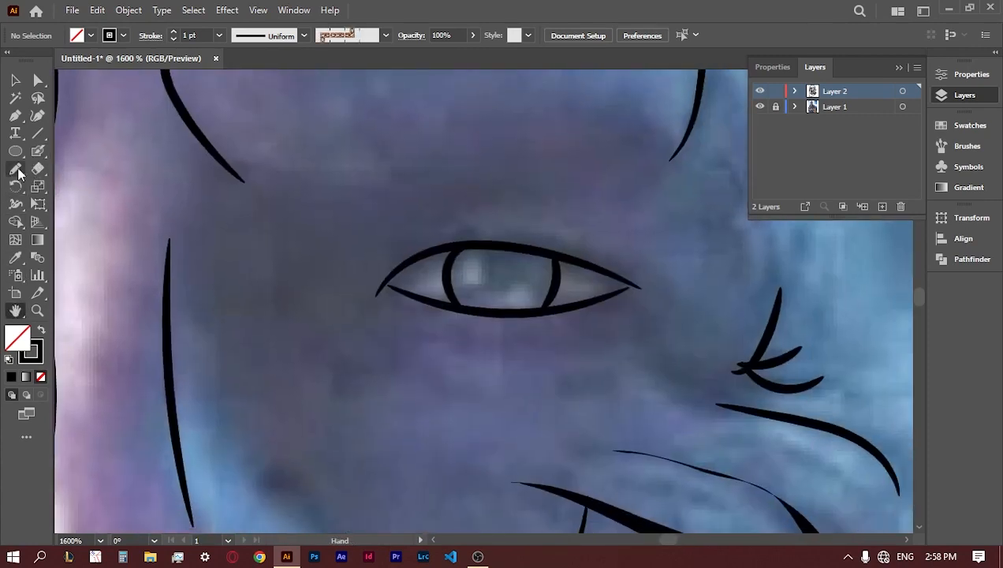
{"action": "left_click", "coordinate": [38, 151]}
{"action": "mouse_move", "coordinate": [476, 291]}
{"action": "left_mouse_down"}
{"action": "mouse_move", "coordinate": [493, 264]}
{"action": "mouse_move", "coordinate": [537, 285]}
{"action": "mouse_move", "coordinate": [481, 303]}
{"action": "left_mouse_up"}
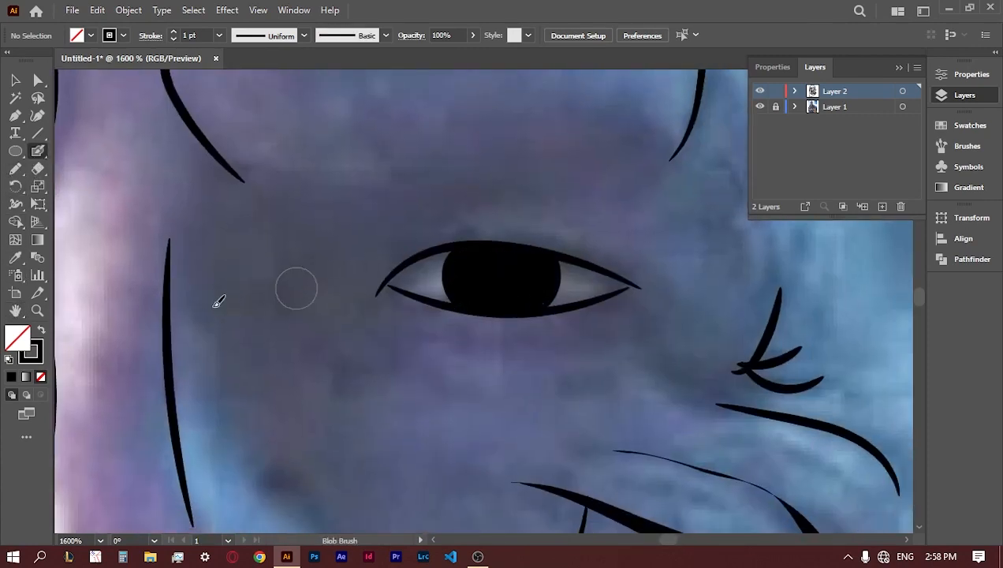
- Trace the left collar's outer edge and the left shoulder's upper contour with the Paintbrush
{"action": "left_click", "coordinate": [36, 312]}
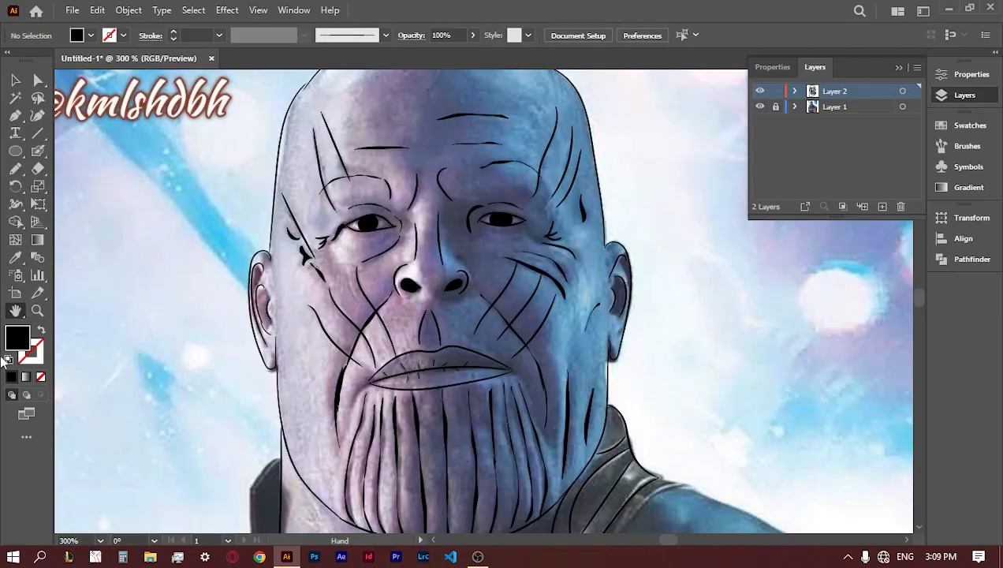
{"action": "left_click_drag", "start_coordinate": [380, 527], "coordinate": [463, 238]}
{"action": "left_click", "coordinate": [38, 311]}
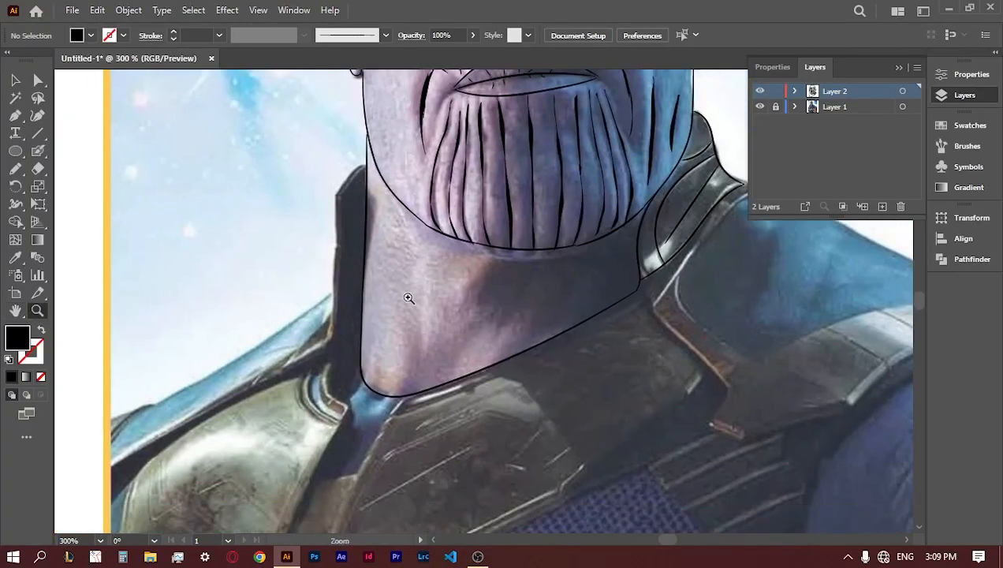
{"action": "left_click", "coordinate": [409, 296]}
{"action": "left_click_drag", "start_coordinate": [38, 152], "coordinate": [85, 152]}
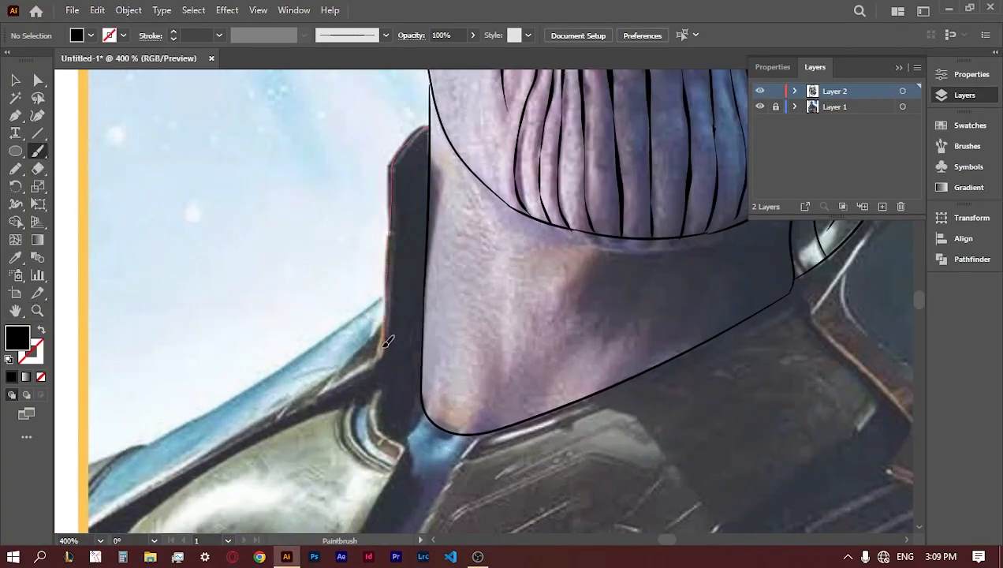
{"action": "left_click_drag", "start_coordinate": [306, 399], "coordinate": [304, 401]}
{"action": "left_click_drag", "start_coordinate": [240, 396], "coordinate": [132, 444]}
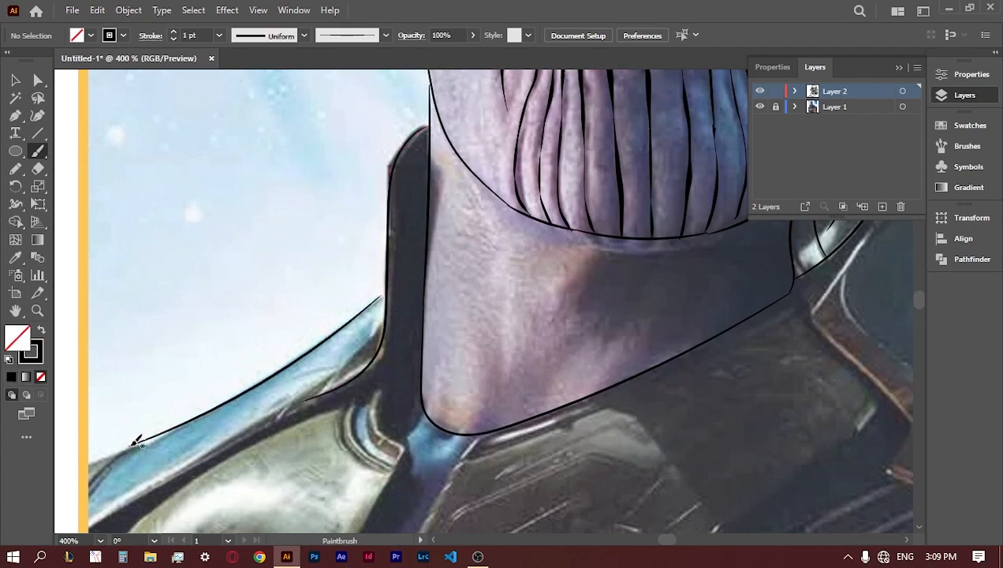
- Brush the curved trim at the left collar's base and both edges of the blue strip running down from the neckline
{"action": "mouse_move", "coordinate": [385, 404]}
{"action": "left_mouse_down"}
{"action": "mouse_move", "coordinate": [402, 448]}
{"action": "mouse_move", "coordinate": [364, 388]}
{"action": "left_mouse_up"}
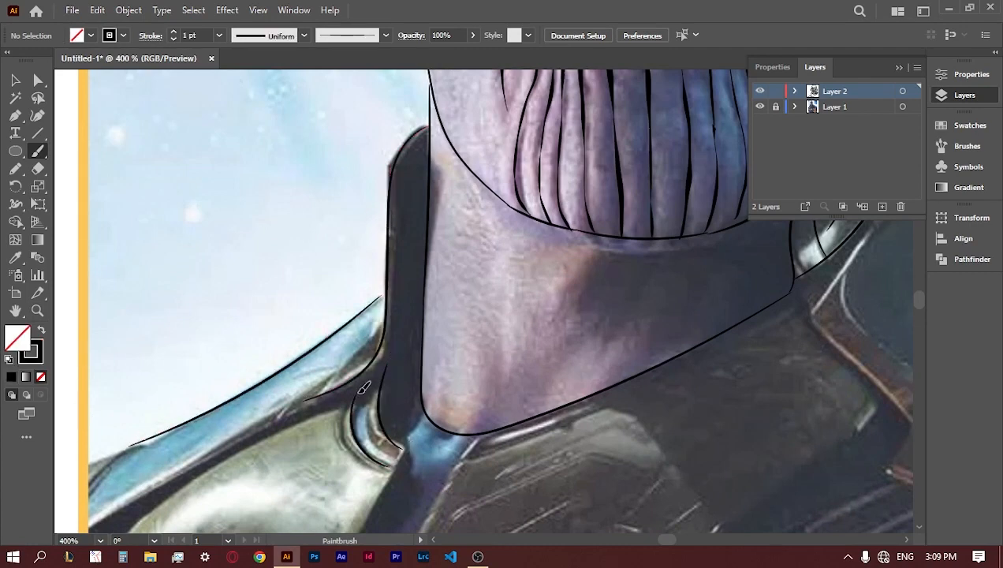
{"action": "left_click_drag", "start_coordinate": [386, 487], "coordinate": [363, 526]}
{"action": "left_click_drag", "start_coordinate": [448, 484], "coordinate": [423, 529]}
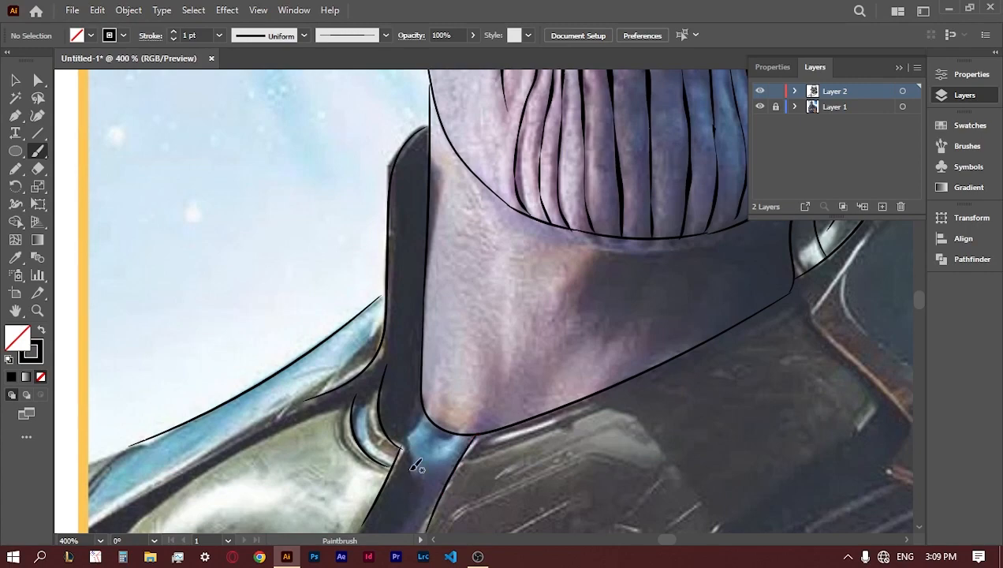
- Brush the right collar's outer band down to the neckline and outline the blue shoulder panel's lower and upper edges
{"action": "key", "text": "space"}
{"action": "left_click_drag", "start_coordinate": [694, 339], "coordinate": [254, 376]}
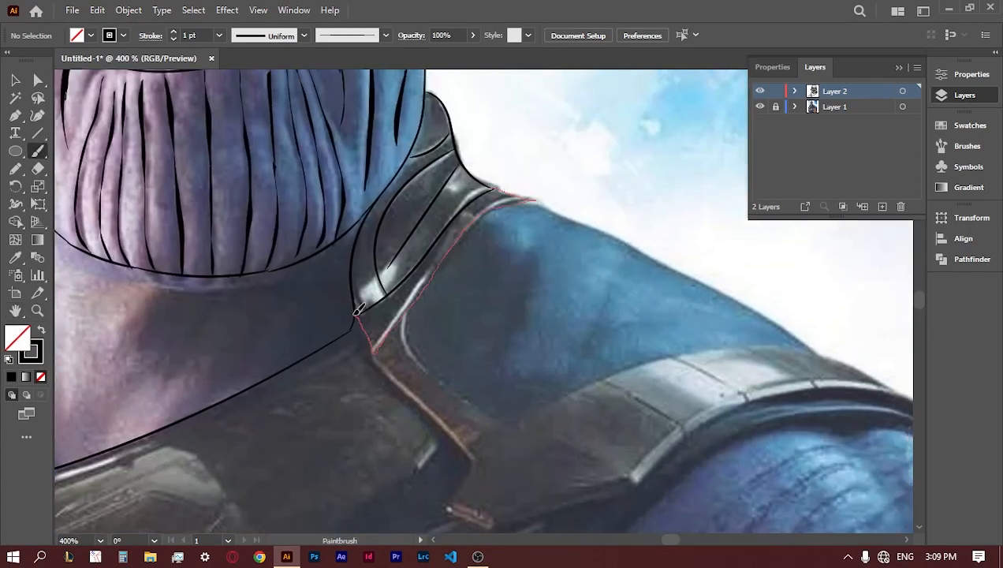
{"action": "left_click_drag", "start_coordinate": [357, 311], "coordinate": [359, 314]}
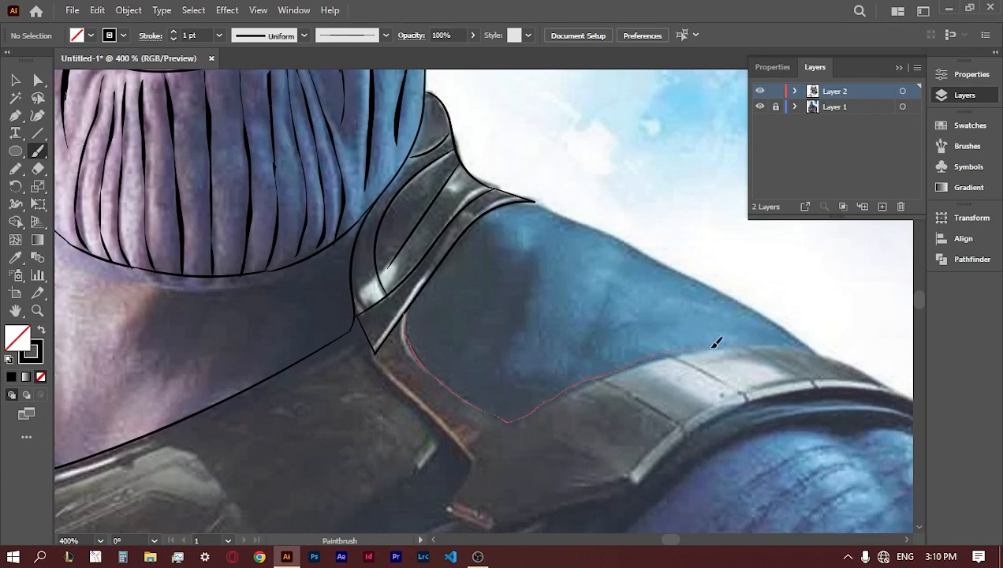
{"action": "left_click_drag", "start_coordinate": [828, 355], "coordinate": [823, 355]}
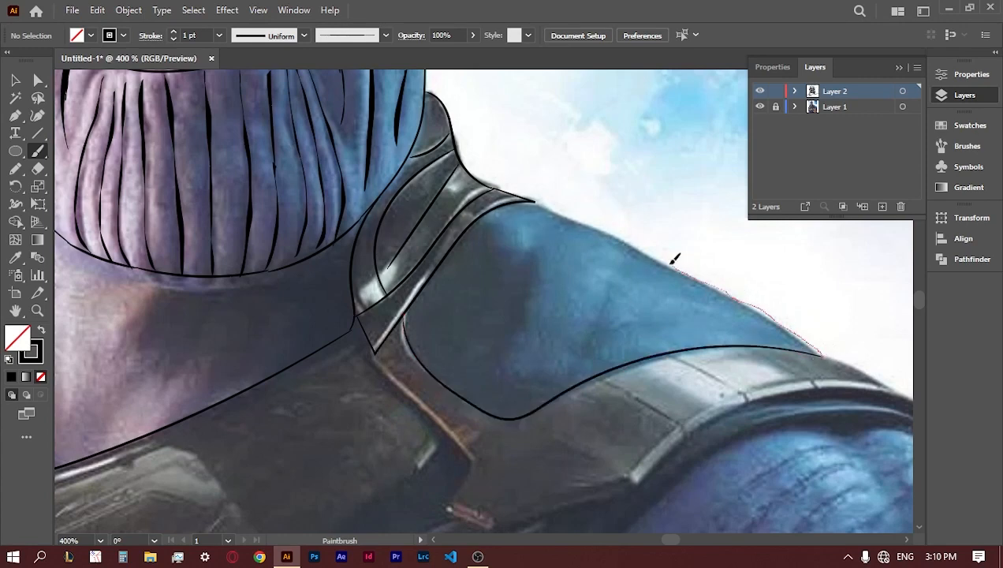
{"action": "left_click_drag", "start_coordinate": [559, 211], "coordinate": [533, 202]}
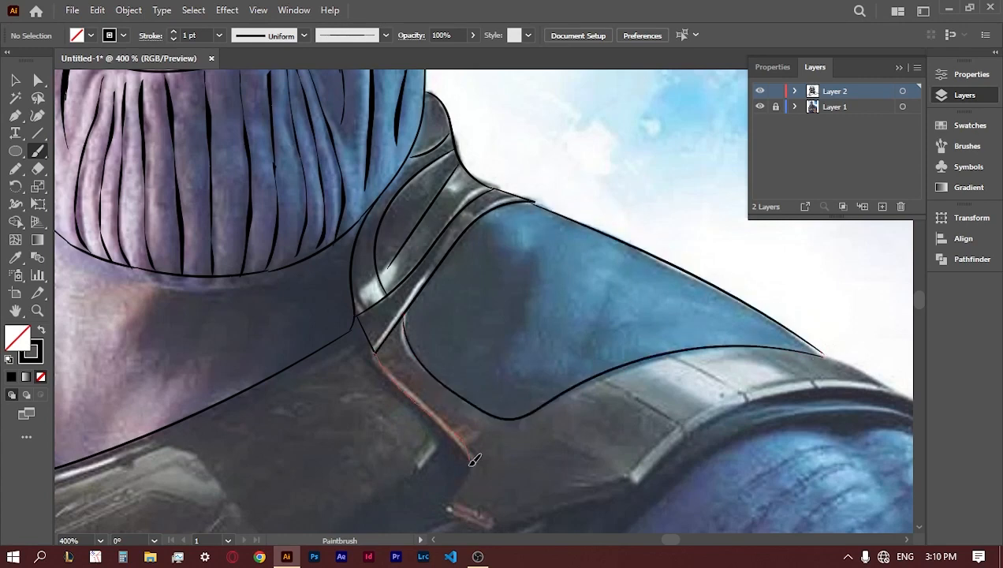
- Brush the right shoulder armour's inner edge, lower edge, curved rim and outer contour
{"action": "left_click_drag", "start_coordinate": [473, 460], "coordinate": [450, 497]}
{"action": "left_click_drag", "start_coordinate": [529, 518], "coordinate": [627, 490]}
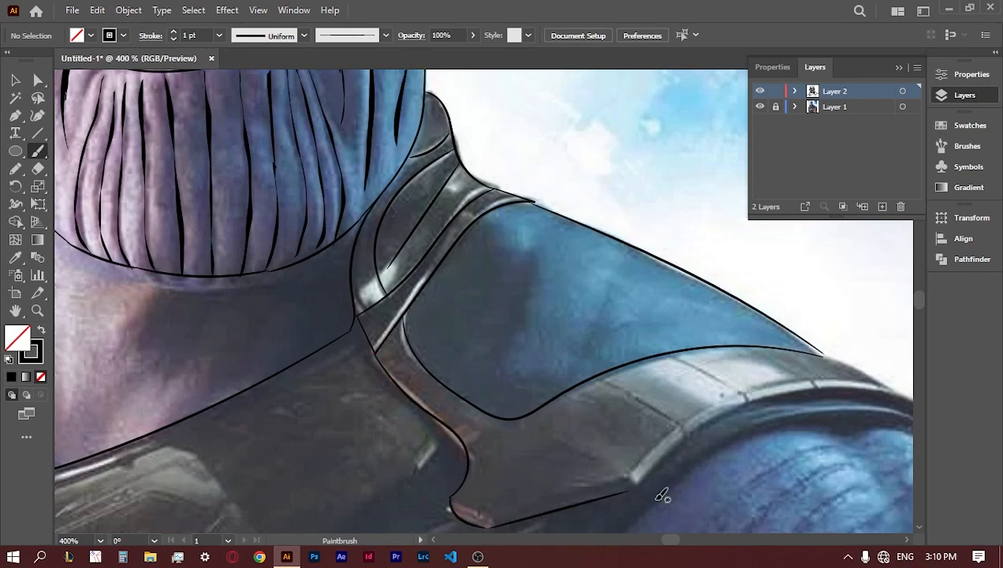
{"action": "left_click_drag", "start_coordinate": [861, 384], "coordinate": [915, 403]}
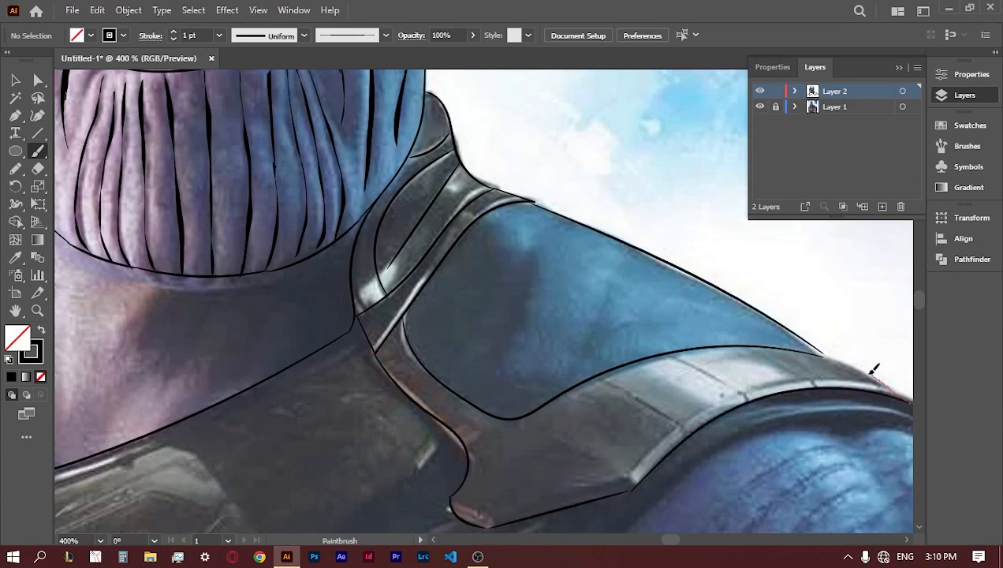
{"action": "left_click_drag", "start_coordinate": [874, 369], "coordinate": [821, 355]}
- Brush the short seam lines across the right shoulder armour band
{"action": "left_click_drag", "start_coordinate": [659, 404], "coordinate": [604, 378]}
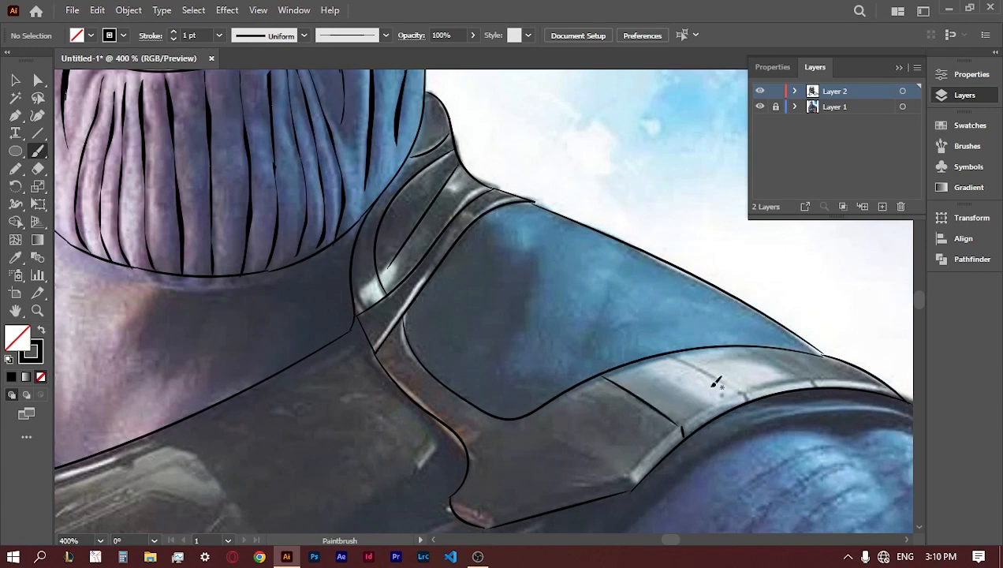
{"action": "left_click_drag", "start_coordinate": [670, 351], "coordinate": [669, 352]}
{"action": "left_click_drag", "start_coordinate": [747, 347], "coordinate": [746, 348]}
{"action": "scroll", "coordinate": [512, 354], "scroll_direction": "down", "scroll_amount": 5}
{"action": "scroll", "coordinate": [512, 354], "scroll_direction": "left", "scroll_amount": 5}
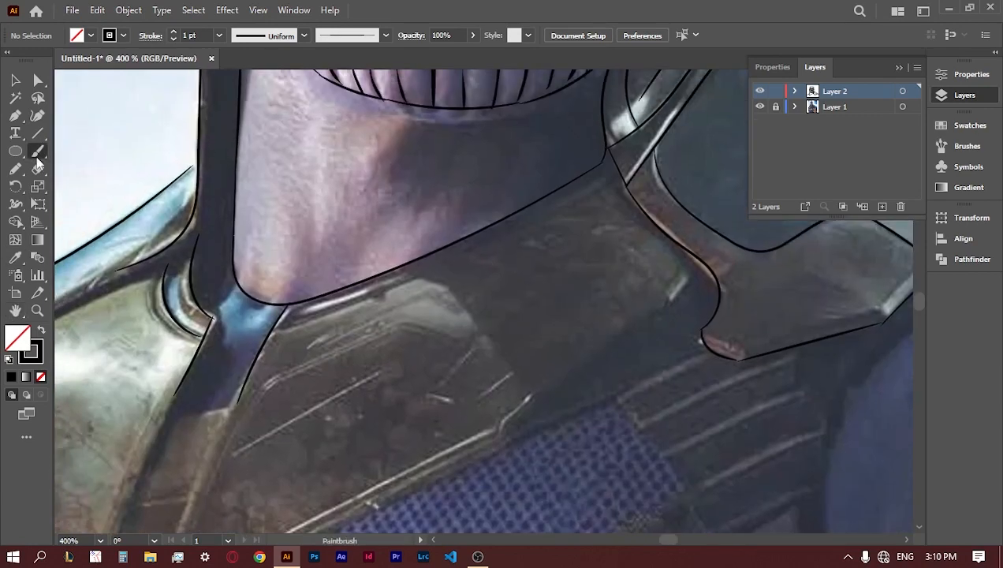
- Brush the right chest plate's curved outer edge, its lower edge and its inner edge along the central strip
{"action": "left_click_drag", "start_coordinate": [557, 375], "coordinate": [503, 426]}
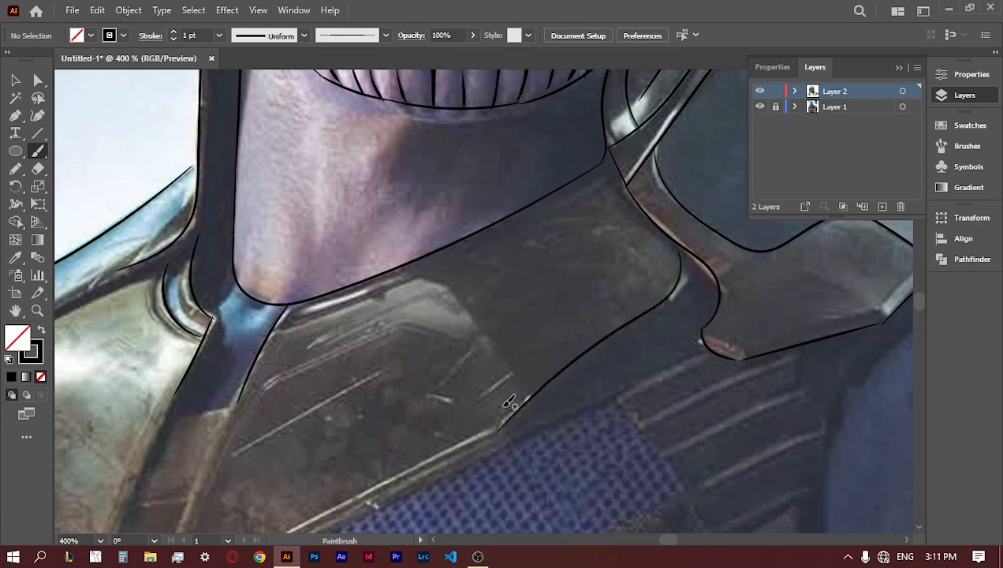
{"action": "scroll", "coordinate": [370, 380], "scroll_direction": "down", "scroll_amount": 3}
{"action": "scroll", "coordinate": [370, 380], "scroll_direction": "left", "scroll_amount": 3}
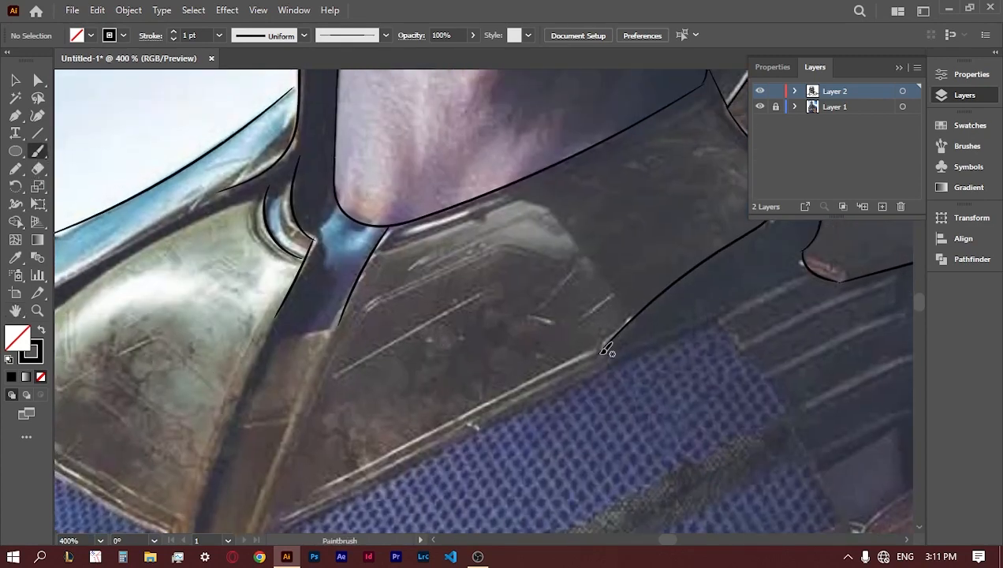
{"action": "left_click_drag", "start_coordinate": [277, 516], "coordinate": [276, 517]}
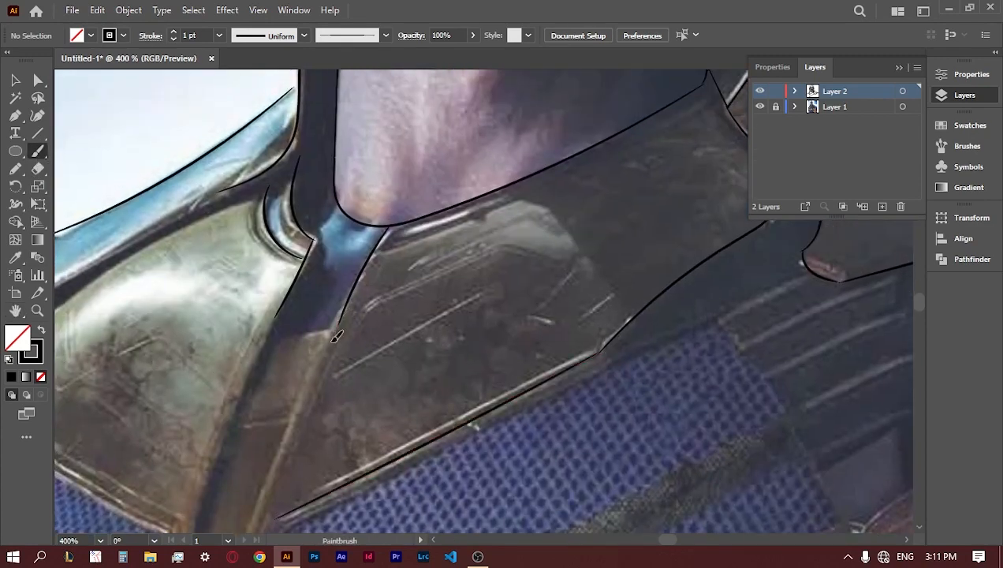
{"action": "left_click_drag", "start_coordinate": [298, 467], "coordinate": [286, 512]}
- Brush the lower edge and slanted outer end of the blue band on the left shoulder
{"action": "left_click_drag", "start_coordinate": [282, 310], "coordinate": [506, 286]}
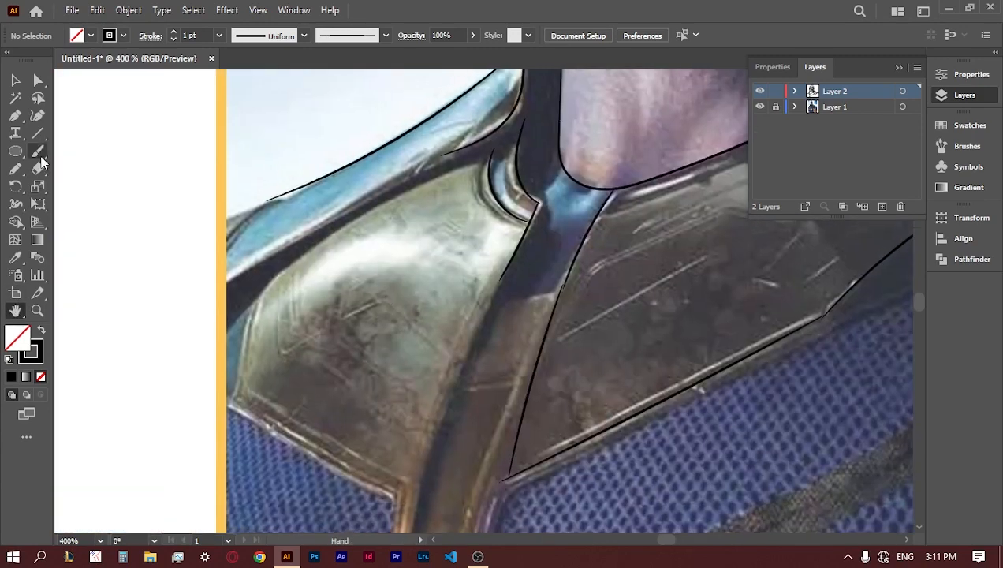
{"action": "left_click_drag", "start_coordinate": [229, 272], "coordinate": [229, 272]}
{"action": "mouse_move", "coordinate": [274, 197]}
{"action": "left_mouse_down"}
{"action": "mouse_move", "coordinate": [248, 221]}
{"action": "mouse_move", "coordinate": [227, 272]}
{"action": "left_mouse_up"}
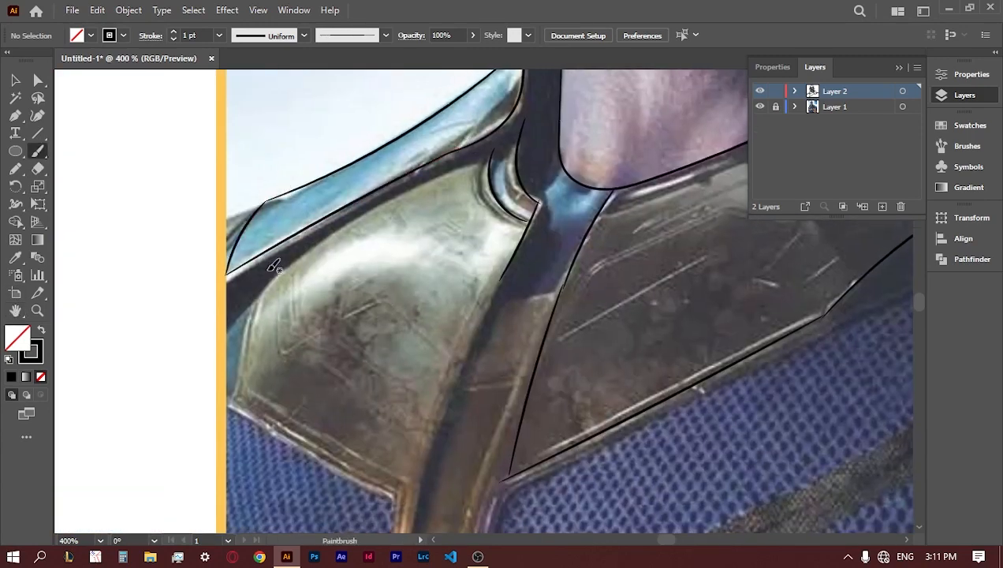
- Brush the central strip's left and bottom edges and the left chest plate's outer and lower edges
{"action": "left_click_drag", "start_coordinate": [429, 452], "coordinate": [418, 482]}
{"action": "key", "text": "ctrl+z"}
{"action": "left_click_drag", "start_coordinate": [506, 270], "coordinate": [503, 273]}
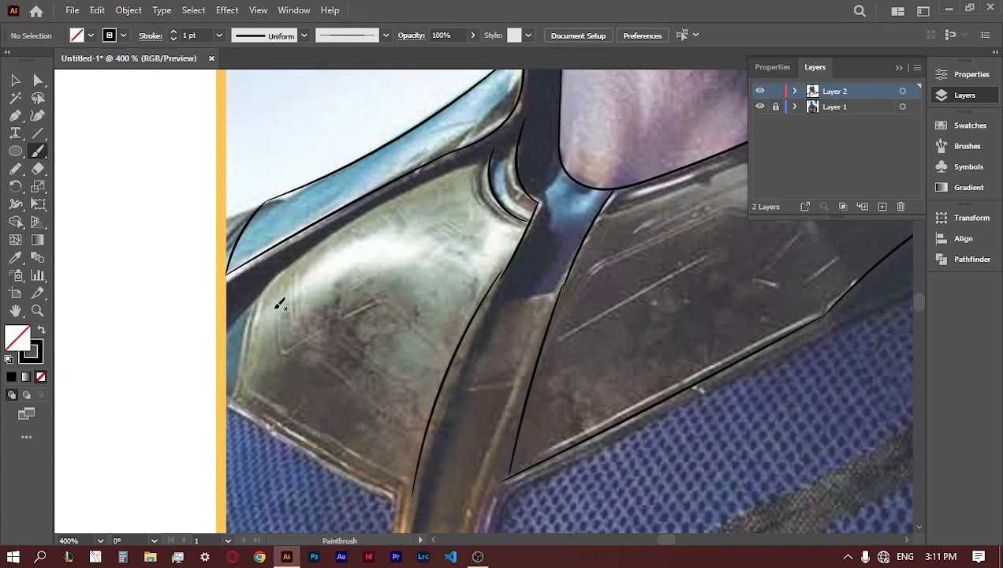
{"action": "left_click_drag", "start_coordinate": [256, 282], "coordinate": [242, 400]}
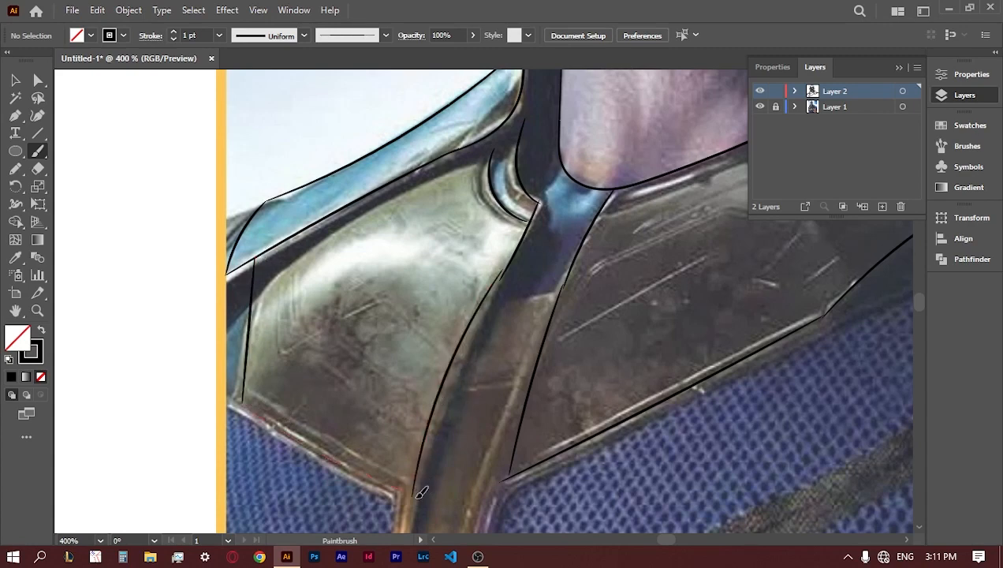
{"action": "left_click_drag", "start_coordinate": [418, 492], "coordinate": [410, 488]}
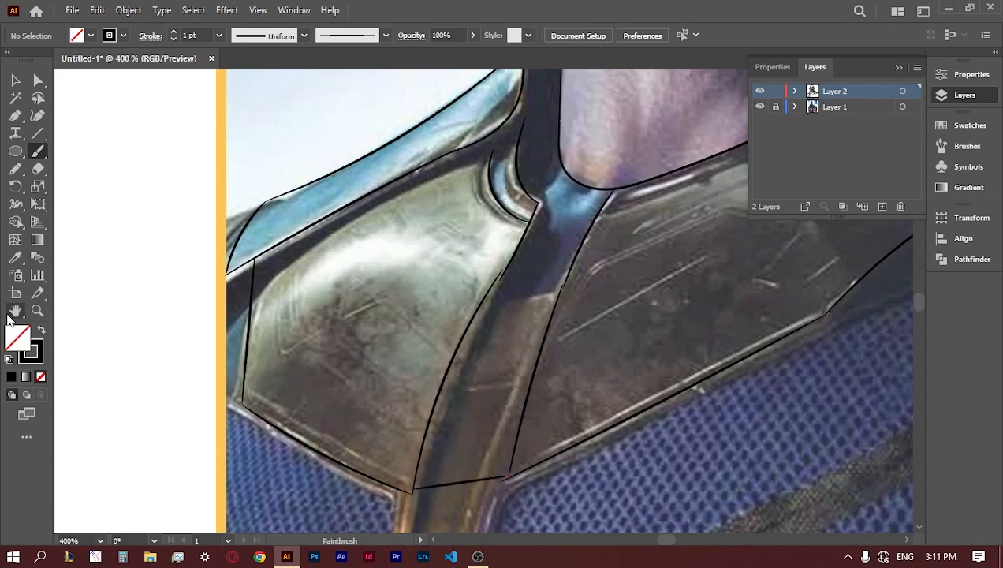
- Brush the diagonal groove, the angular bent outline and the hooked line engraved on the right chest plate
{"action": "left_click_drag", "start_coordinate": [591, 319], "coordinate": [316, 384]}
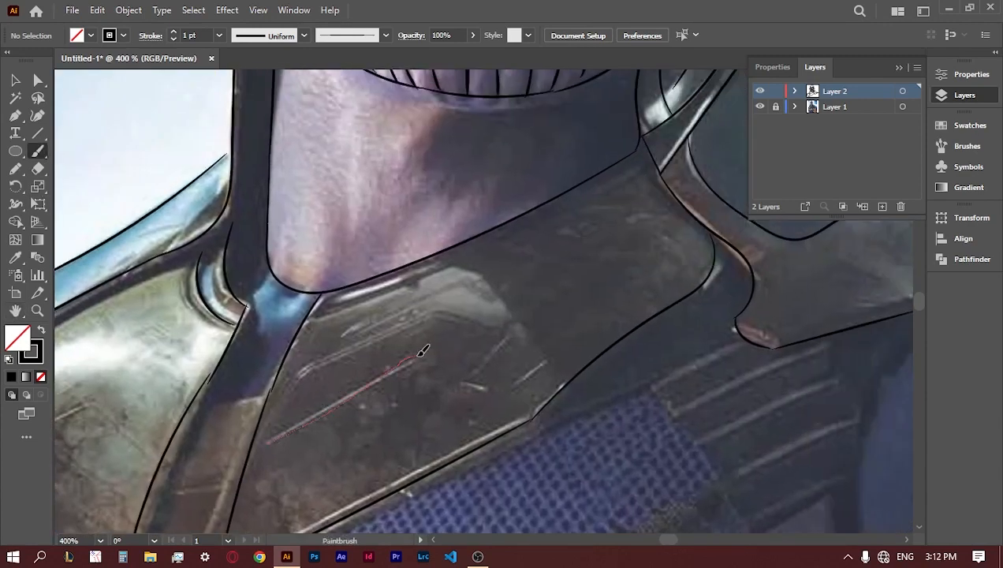
{"action": "left_click_drag", "start_coordinate": [423, 350], "coordinate": [417, 354]}
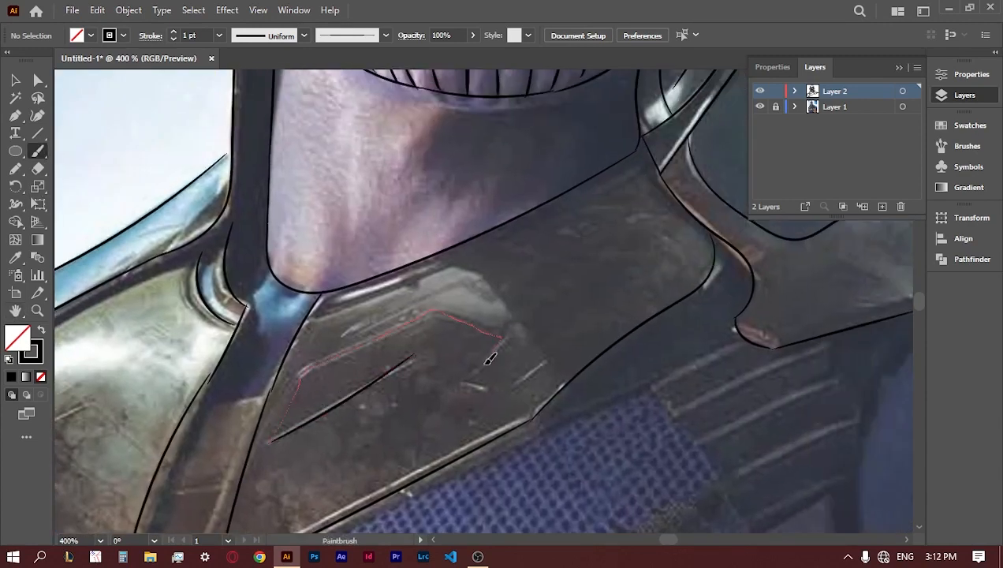
{"action": "left_click_drag", "start_coordinate": [513, 379], "coordinate": [542, 362]}
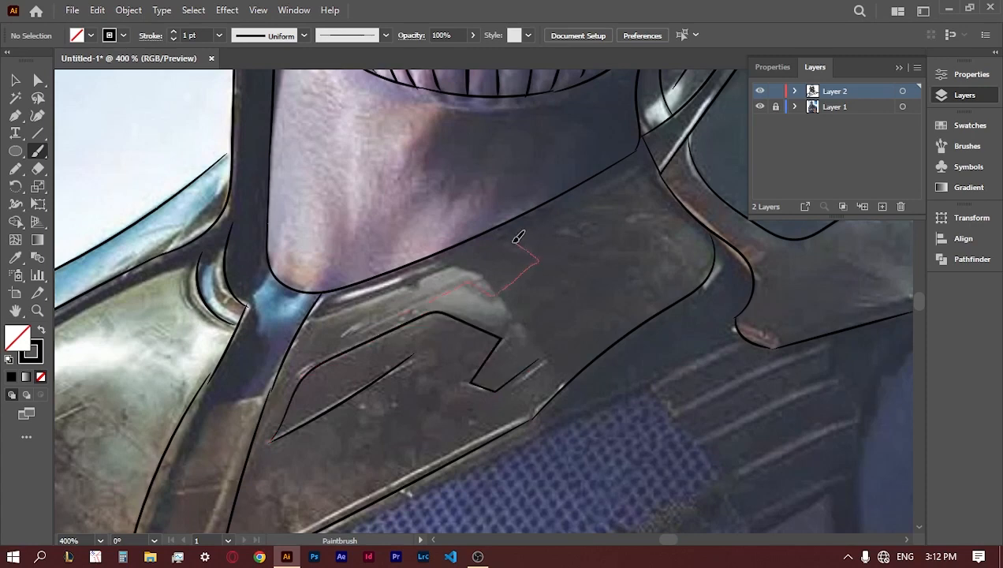
{"action": "left_click_drag", "start_coordinate": [514, 241], "coordinate": [511, 240]}
- Brush a short seam across the central strip and the angular and slanted engraved lines on the left chest plate
{"action": "mouse_move", "coordinate": [420, 373]}
{"action": "left_mouse_down"}
{"action": "mouse_move", "coordinate": [638, 303]}
{"action": "mouse_move", "coordinate": [653, 314]}
{"action": "left_mouse_up"}
{"action": "left_click_drag", "start_coordinate": [458, 426], "coordinate": [428, 428]}
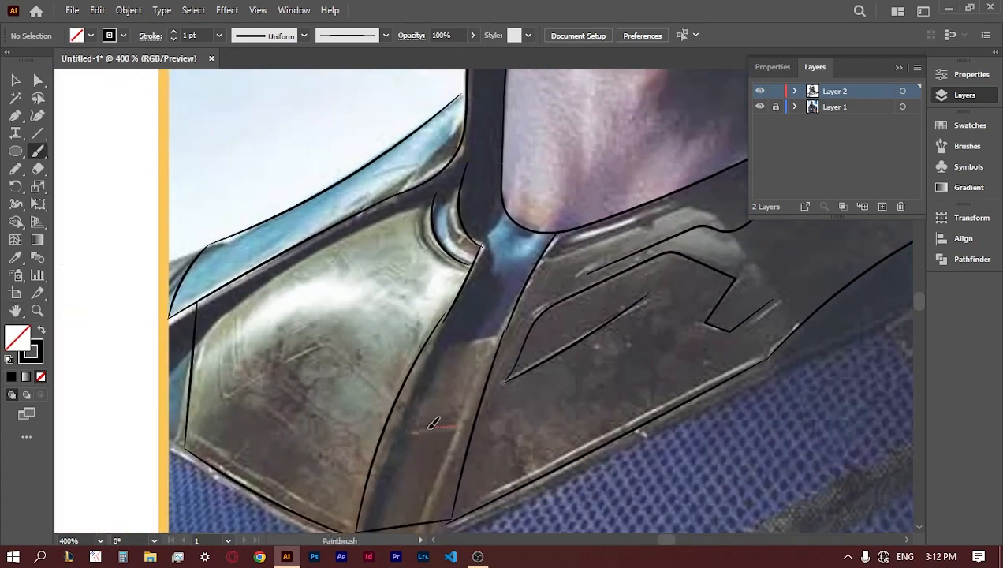
{"action": "left_click_drag", "start_coordinate": [225, 388], "coordinate": [222, 317]}
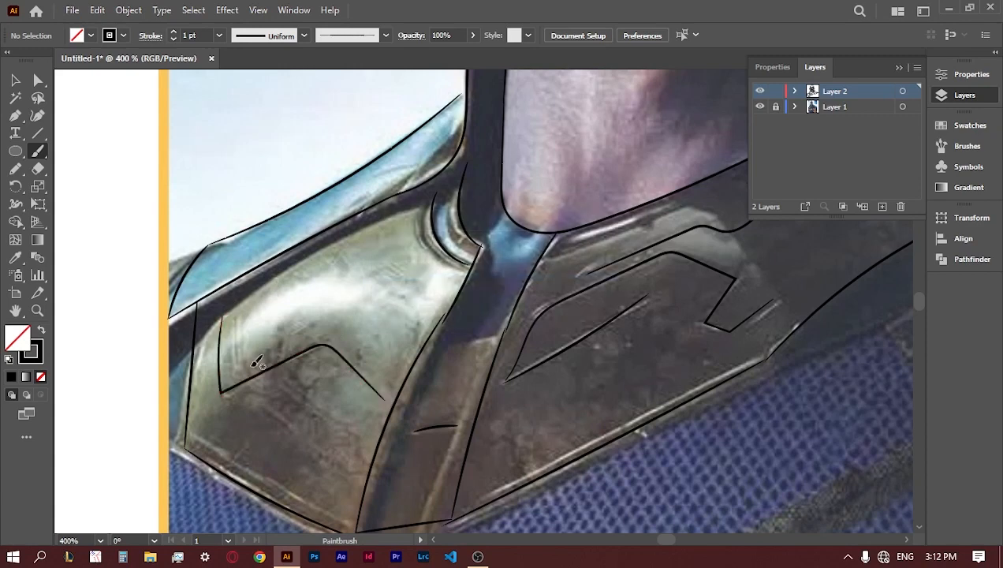
{"action": "left_click_drag", "start_coordinate": [250, 366], "coordinate": [266, 386]}
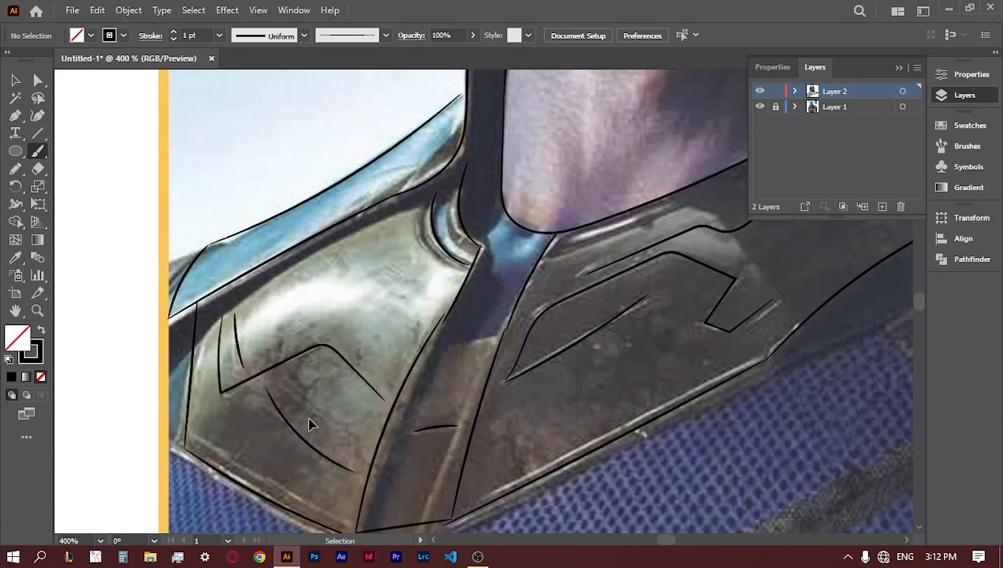
{"action": "key", "text": "ctrl+z"}
{"action": "left_click_drag", "start_coordinate": [350, 464], "coordinate": [258, 394]}
{"action": "left_click_drag", "start_coordinate": [351, 429], "coordinate": [285, 382]}
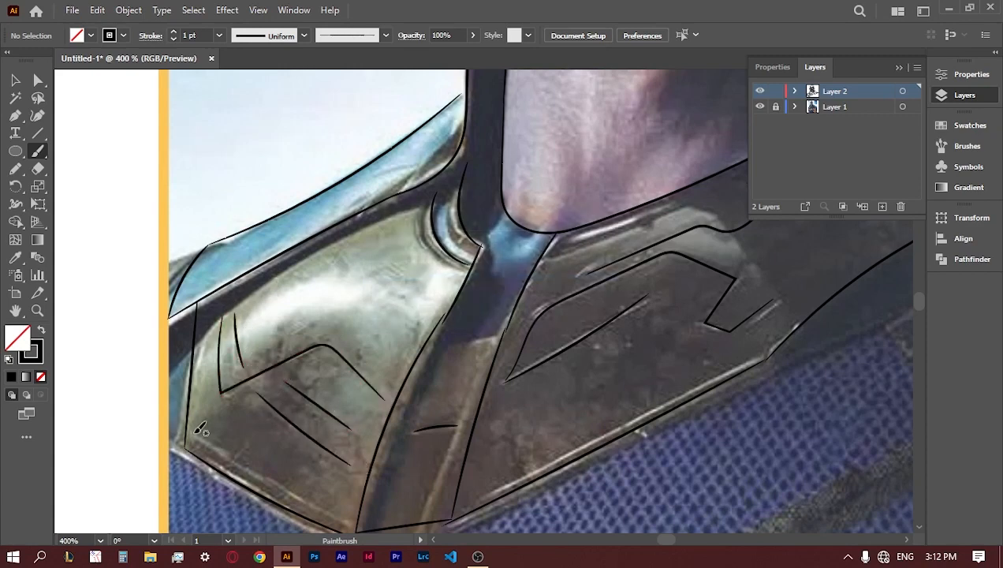
- Brush inner rim lines along both chest plates' lower edges and a curve beside the left collar trim
{"action": "left_click_drag", "start_coordinate": [318, 499], "coordinate": [349, 520]}
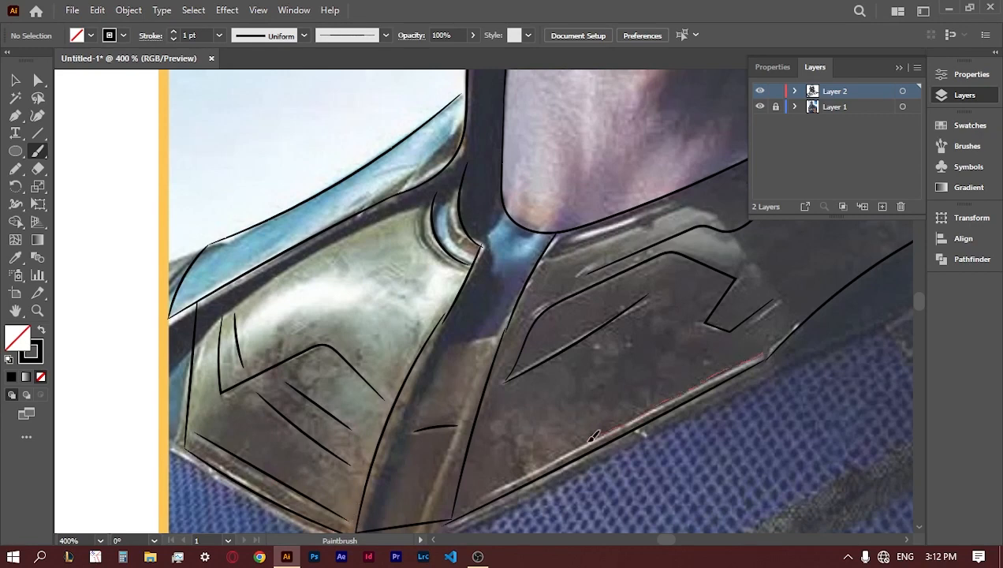
{"action": "left_click_drag", "start_coordinate": [470, 496], "coordinate": [465, 500]}
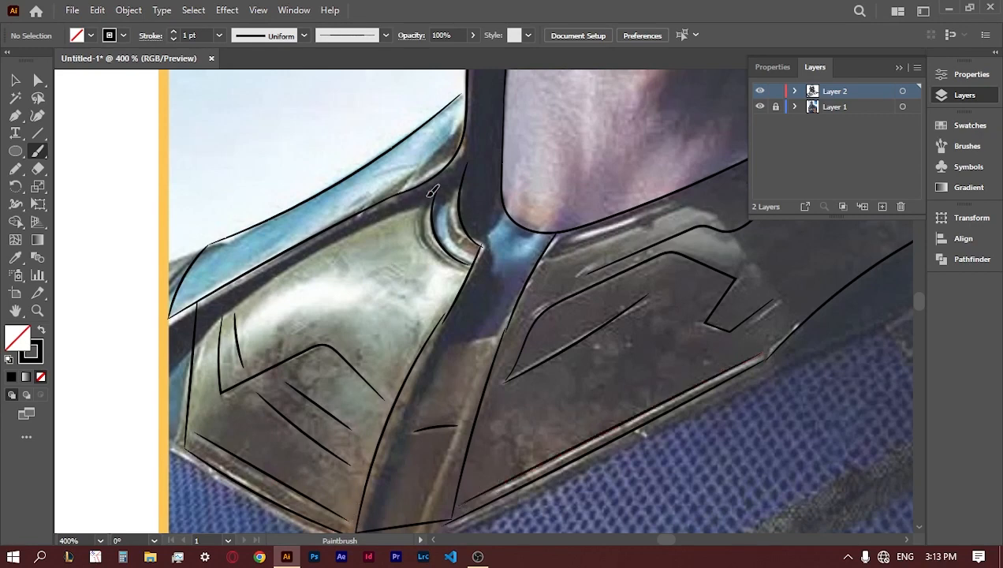
{"action": "left_click_drag", "start_coordinate": [463, 267], "coordinate": [467, 270]}
- Sample the purple skin colour from the face and block in the face and forehead with the Blob Brush on Layer 3
{"action": "left_click", "coordinate": [16, 310]}
{"action": "left_click_drag", "start_coordinate": [656, 308], "coordinate": [385, 402]}
{"action": "mouse_move", "coordinate": [627, 315]}
{"action": "left_mouse_down"}
{"action": "mouse_move", "coordinate": [524, 349]}
{"action": "mouse_move", "coordinate": [369, 497]}
{"action": "left_mouse_up"}
{"action": "left_click_drag", "start_coordinate": [442, 403], "coordinate": [493, 280]}
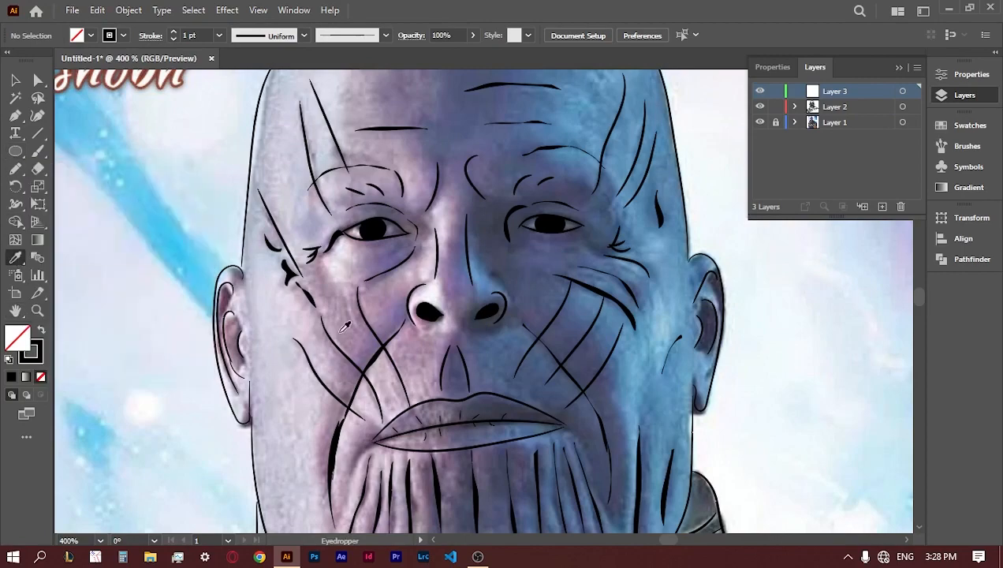
{"action": "left_click", "coordinate": [552, 299]}
{"action": "key", "text": "shift+b"}
{"action": "mouse_move", "coordinate": [488, 268]}
{"action": "left_mouse_down"}
{"action": "mouse_move", "coordinate": [553, 320]}
{"action": "mouse_move", "coordinate": [560, 123]}
{"action": "mouse_move", "coordinate": [635, 207]}
{"action": "left_mouse_up"}
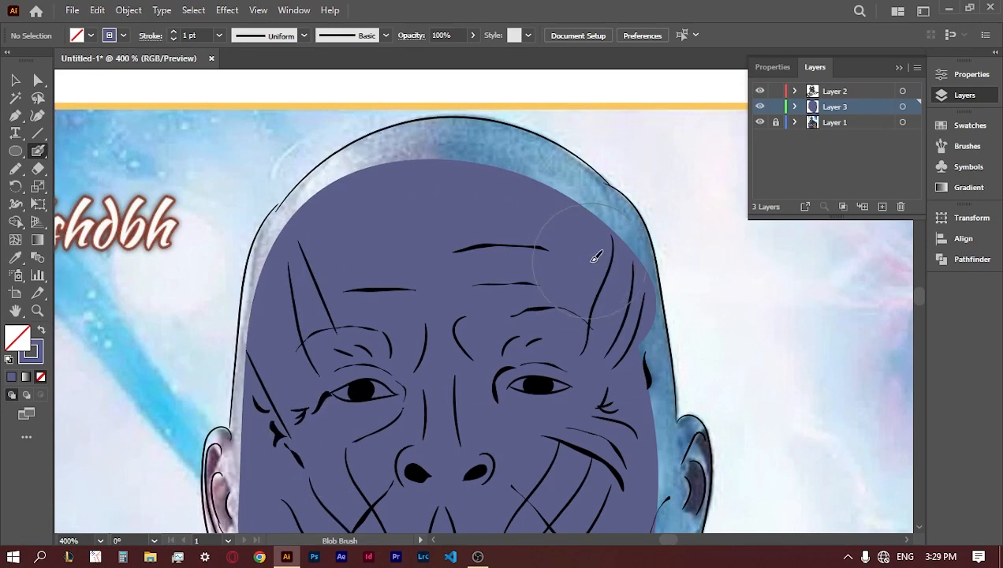
{"action": "mouse_move", "coordinate": [595, 256]}
{"action": "left_mouse_down"}
{"action": "mouse_move", "coordinate": [309, 259]}
{"action": "mouse_move", "coordinate": [307, 317]}
{"action": "mouse_move", "coordinate": [540, 247]}
{"action": "mouse_move", "coordinate": [560, 208]}
{"action": "mouse_move", "coordinate": [513, 183]}
{"action": "mouse_move", "coordinate": [385, 187]}
{"action": "mouse_move", "coordinate": [457, 170]}
{"action": "left_mouse_up"}
- Fill the remaining gap along the head's upper left contour with the purple skin colour
{"action": "left_click", "coordinate": [37, 311]}
{"action": "left_click", "coordinate": [312, 107]}
{"action": "left_click", "coordinate": [313, 107]}
{"action": "left_click", "coordinate": [312, 106]}
{"action": "left_click", "coordinate": [37, 150]}
{"action": "mouse_move", "coordinate": [430, 406]}
{"action": "left_mouse_down"}
{"action": "mouse_move", "coordinate": [478, 368]}
{"action": "mouse_move", "coordinate": [640, 298]}
{"action": "mouse_move", "coordinate": [430, 390]}
{"action": "mouse_move", "coordinate": [364, 451]}
{"action": "left_mouse_up"}
- Paint the purple skin up to the outline along the head's upper right contour and right temple
{"action": "key", "text": "space"}
{"action": "left_click_drag", "start_coordinate": [912, 443], "coordinate": [353, 403]}
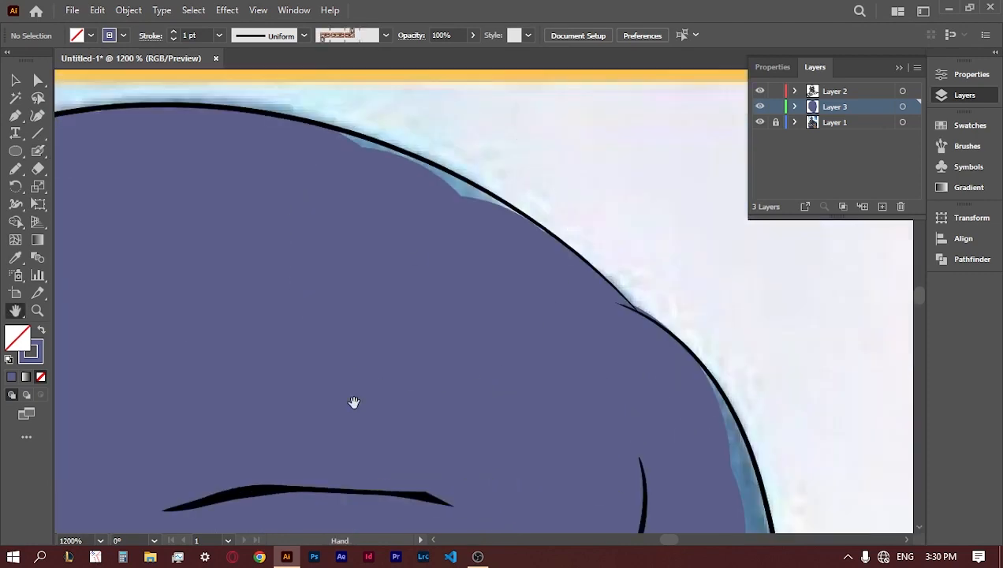
{"action": "mouse_move", "coordinate": [406, 312]}
{"action": "left_mouse_down"}
{"action": "mouse_move", "coordinate": [321, 266]}
{"action": "mouse_move", "coordinate": [603, 453]}
{"action": "mouse_move", "coordinate": [323, 110]}
{"action": "left_mouse_up"}
{"action": "left_click", "coordinate": [16, 310]}
{"action": "left_click", "coordinate": [37, 150]}
{"action": "left_click_drag", "start_coordinate": [385, 207], "coordinate": [420, 398]}
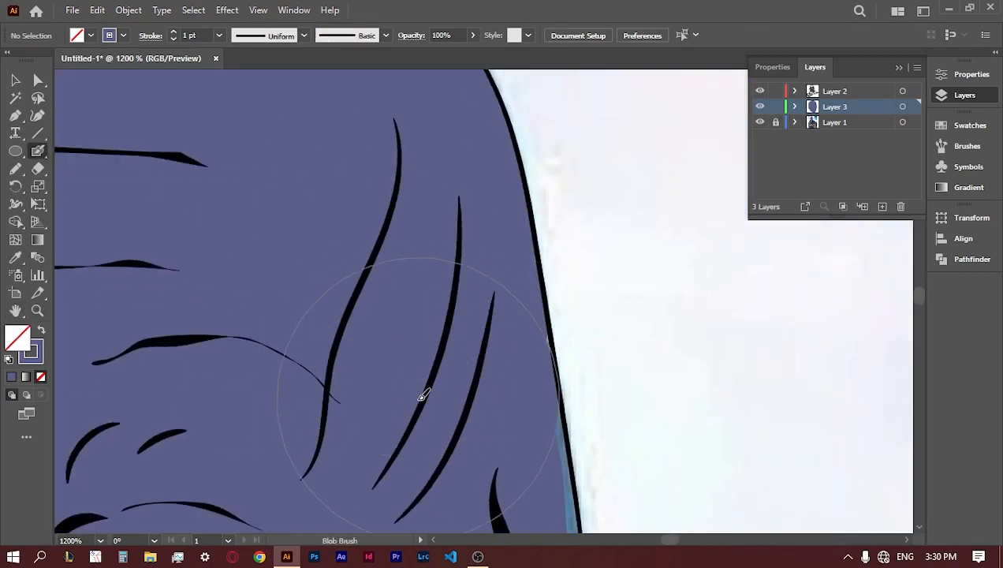
- Fill the face's right edge beside the eye down to the ear, using a smaller Blob Brush
{"action": "left_click", "coordinate": [15, 311]}
{"action": "left_click", "coordinate": [37, 151]}
{"action": "mouse_move", "coordinate": [442, 465]}
{"action": "left_mouse_down"}
{"action": "mouse_move", "coordinate": [396, 122]}
{"action": "mouse_move", "coordinate": [403, 331]}
{"action": "left_mouse_up"}
{"action": "key", "text": "["}
{"action": "key", "text": "["}
{"action": "key", "text": "["}
{"action": "key", "text": "["}
{"action": "left_click_drag", "start_coordinate": [526, 489], "coordinate": [533, 441]}
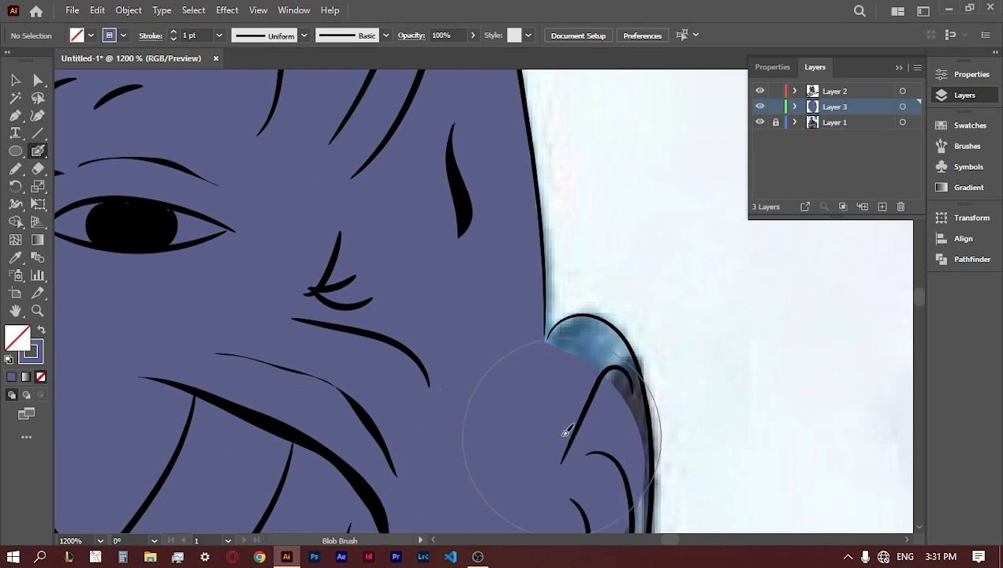
- Reduce the Blob Brush size and fill the right ear and its lobe with the purple skin colour
{"action": "key", "text": "["}
{"action": "key", "text": "["}
{"action": "key", "text": "["}
{"action": "key", "text": "["}
{"action": "key", "text": "["}
{"action": "mouse_move", "coordinate": [593, 375]}
{"action": "left_mouse_down"}
{"action": "mouse_move", "coordinate": [589, 362]}
{"action": "mouse_move", "coordinate": [605, 469]}
{"action": "left_mouse_up"}
{"action": "left_click", "coordinate": [16, 311]}
{"action": "left_click_drag", "start_coordinate": [567, 441], "coordinate": [443, 157]}
{"action": "left_click", "coordinate": [37, 150]}
{"action": "mouse_move", "coordinate": [374, 418]}
{"action": "left_mouse_down"}
{"action": "mouse_move", "coordinate": [488, 224]}
{"action": "mouse_move", "coordinate": [414, 421]}
{"action": "mouse_move", "coordinate": [470, 421]}
{"action": "mouse_move", "coordinate": [465, 479]}
{"action": "left_mouse_up"}
- Enlarge the Blob Brush and fill the right cheek and jaw below the ear with the purple skin colour
{"action": "left_click", "coordinate": [16, 311]}
{"action": "left_click_drag", "start_coordinate": [331, 473], "coordinate": [472, 144]}
{"action": "left_click", "coordinate": [37, 150]}
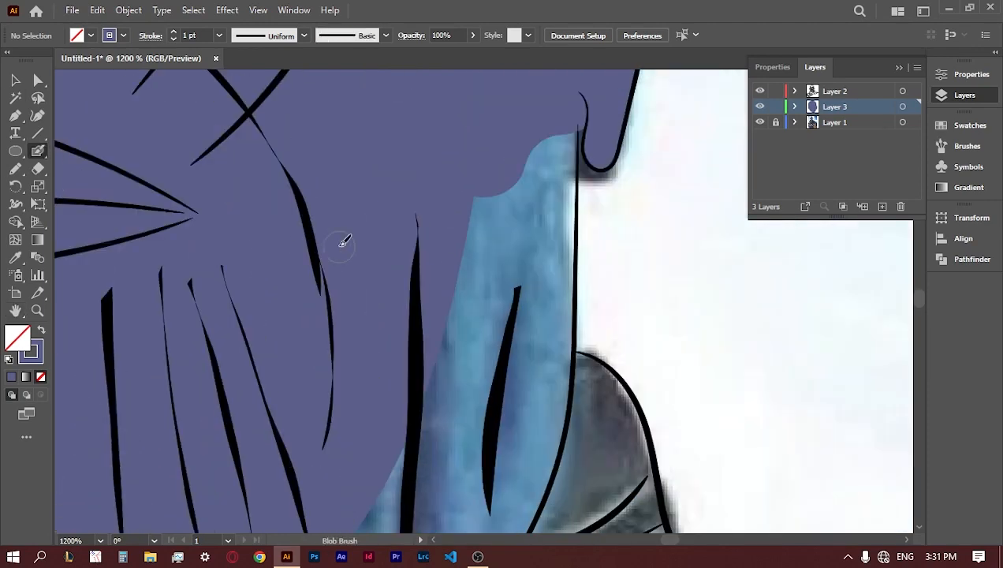
{"action": "key", "text": "]"}
{"action": "key", "text": "]"}
{"action": "key", "text": "]"}
{"action": "key", "text": "]"}
{"action": "key", "text": "]"}
{"action": "key", "text": "]"}
{"action": "key", "text": "]"}
{"action": "key", "text": "]"}
{"action": "mouse_move", "coordinate": [488, 211]}
{"action": "left_mouse_down"}
{"action": "mouse_move", "coordinate": [497, 193]}
{"action": "mouse_move", "coordinate": [476, 466]}
{"action": "left_mouse_up"}
- Fill the lower right jaw and chin up to the chin outline with the purple skin colour
{"action": "left_click", "coordinate": [16, 310]}
{"action": "mouse_move", "coordinate": [281, 521]}
{"action": "left_mouse_down"}
{"action": "mouse_move", "coordinate": [539, 161]}
{"action": "mouse_move", "coordinate": [383, 252]}
{"action": "left_mouse_up"}
{"action": "left_click", "coordinate": [37, 150]}
{"action": "mouse_move", "coordinate": [119, 449]}
{"action": "left_mouse_down"}
{"action": "mouse_move", "coordinate": [462, 349]}
{"action": "mouse_move", "coordinate": [530, 315]}
{"action": "mouse_move", "coordinate": [537, 330]}
{"action": "left_mouse_up"}
- Fill the lower left part of the chin up to its outline with the purple skin colour
{"action": "left_click", "coordinate": [16, 311]}
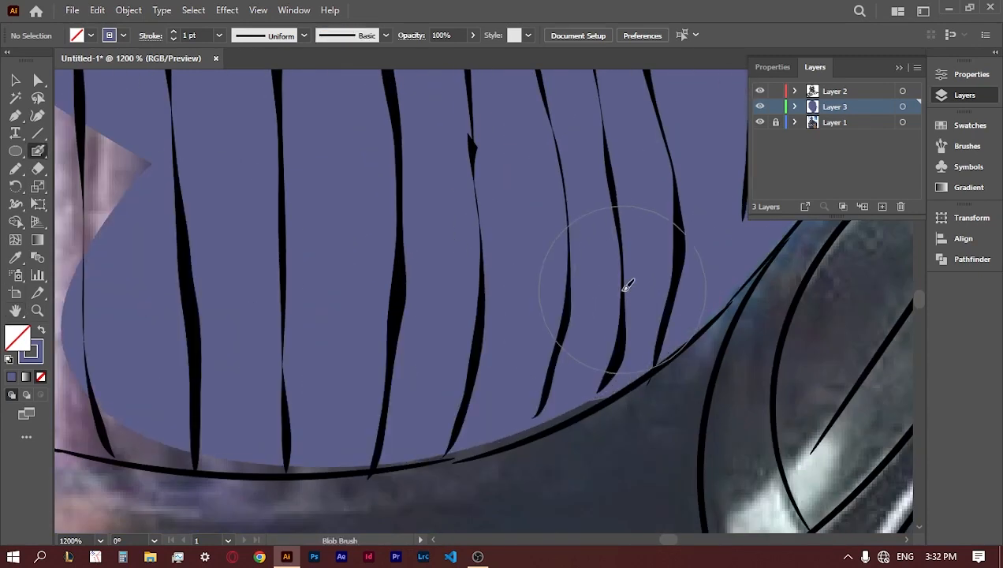
{"action": "left_click", "coordinate": [16, 311]}
{"action": "left_click_drag", "start_coordinate": [142, 339], "coordinate": [712, 364]}
{"action": "left_click", "coordinate": [37, 151]}
{"action": "mouse_move", "coordinate": [619, 208]}
{"action": "left_mouse_down"}
{"action": "mouse_move", "coordinate": [642, 361]}
{"action": "mouse_move", "coordinate": [718, 405]}
{"action": "left_mouse_up"}
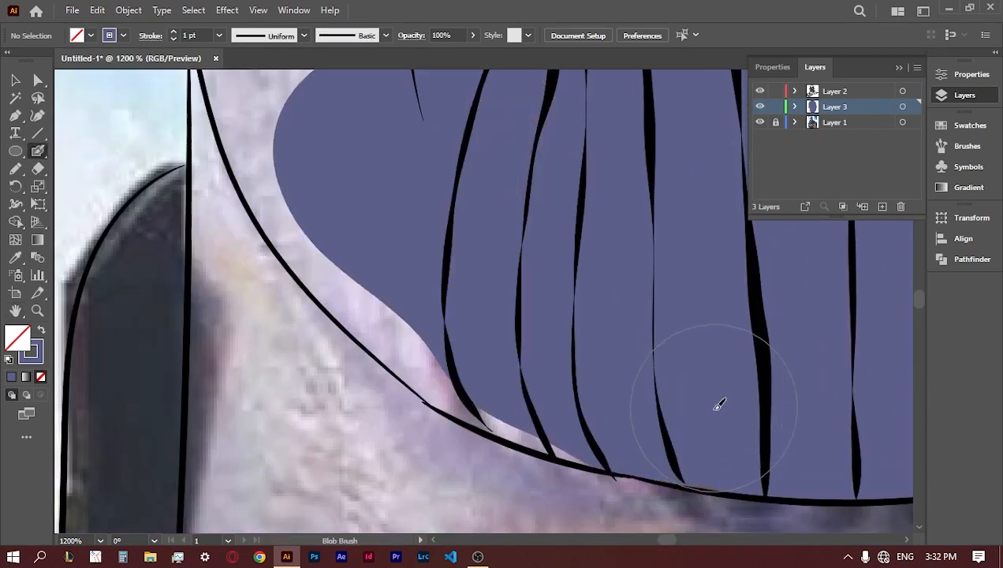
{"action": "left_click_drag", "start_coordinate": [522, 374], "coordinate": [389, 239]}
- Fill the left jaw between the chin grooves and the outline with the purple skin colour
{"action": "left_click", "coordinate": [16, 311]}
{"action": "left_click_drag", "start_coordinate": [300, 157], "coordinate": [381, 434]}
{"action": "left_click", "coordinate": [37, 151]}
{"action": "mouse_move", "coordinate": [385, 118]}
{"action": "left_mouse_down"}
{"action": "mouse_move", "coordinate": [394, 408]}
{"action": "mouse_move", "coordinate": [366, 312]}
{"action": "mouse_move", "coordinate": [389, 418]}
{"action": "left_mouse_up"}
- Fill the left cheek and the face edge beside the left ear with the purple skin colour
{"action": "left_click", "coordinate": [16, 311]}
{"action": "left_click_drag", "start_coordinate": [316, 394], "coordinate": [224, 226]}
{"action": "left_click", "coordinate": [37, 151]}
{"action": "left_click", "coordinate": [15, 310]}
{"action": "left_click_drag", "start_coordinate": [260, 95], "coordinate": [342, 312]}
{"action": "left_click", "coordinate": [37, 151]}
{"action": "left_click_drag", "start_coordinate": [355, 395], "coordinate": [376, 267]}
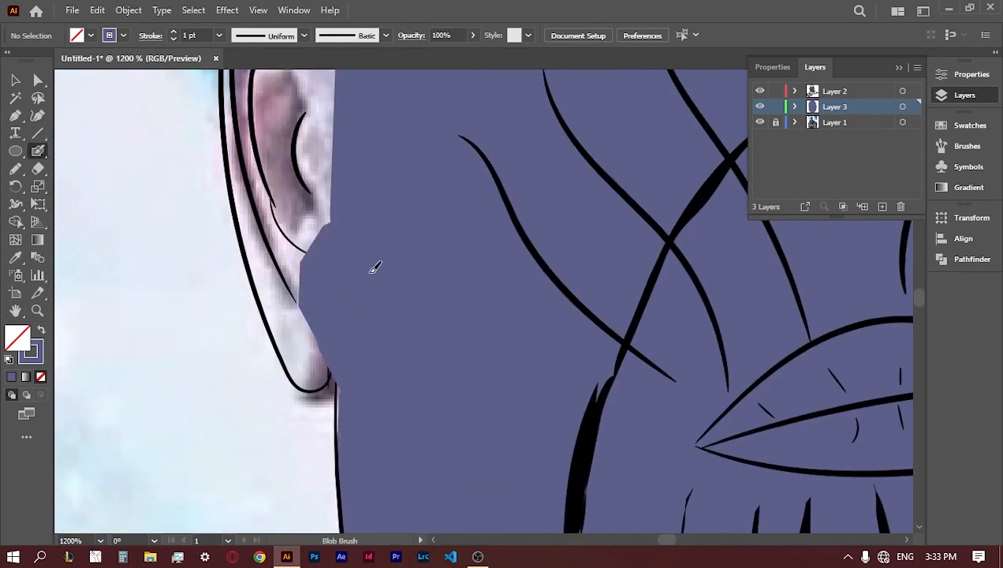
{"action": "left_click", "coordinate": [15, 310]}
{"action": "left_click_drag", "start_coordinate": [315, 197], "coordinate": [372, 410]}
{"action": "left_click", "coordinate": [37, 151]}
{"action": "mouse_move", "coordinate": [381, 323]}
{"action": "left_mouse_down"}
{"action": "mouse_move", "coordinate": [379, 410]}
{"action": "mouse_move", "coordinate": [366, 325]}
{"action": "left_mouse_up"}
- Reduce the Blob Brush size and fill the left ear with the purple skin colour, undoing one stray stroke
{"action": "key", "text": "bracketleft"}
{"action": "key", "text": "bracketleft"}
{"action": "key", "text": "bracketleft"}
{"action": "key", "text": "bracketleft"}
{"action": "key", "text": "bracketleft"}
{"action": "key", "text": "bracketleft"}
{"action": "key", "text": "bracketleft"}
{"action": "key", "text": "bracketleft"}
{"action": "key", "text": "bracketleft"}
{"action": "key", "text": "bracketleft"}
{"action": "key", "text": "bracketleft"}
{"action": "mouse_move", "coordinate": [336, 189]}
{"action": "left_mouse_down"}
{"action": "mouse_move", "coordinate": [339, 173]}
{"action": "mouse_move", "coordinate": [398, 126]}
{"action": "left_mouse_up"}
{"action": "key", "text": "space"}
{"action": "mouse_move", "coordinate": [334, 176]}
{"action": "left_mouse_down"}
{"action": "mouse_move", "coordinate": [349, 299]}
{"action": "mouse_move", "coordinate": [337, 408]}
{"action": "left_mouse_up"}
{"action": "key", "text": "ctrl+z"}
{"action": "mouse_move", "coordinate": [424, 190]}
{"action": "left_mouse_down"}
{"action": "mouse_move", "coordinate": [410, 289]}
{"action": "mouse_move", "coordinate": [434, 177]}
{"action": "left_mouse_up"}
- Add a new layer above the skin layer and set the Blob Brush stroke colour to white
{"action": "left_click", "coordinate": [16, 311]}
{"action": "left_click_drag", "start_coordinate": [710, 158], "coordinate": [257, 441]}
{"action": "left_click", "coordinate": [882, 207]}
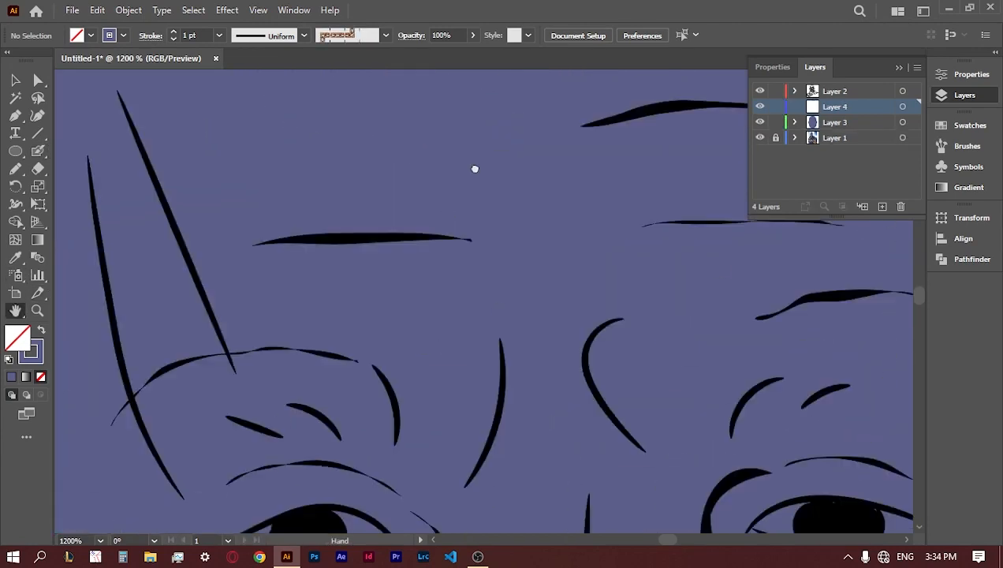
{"action": "left_click_drag", "start_coordinate": [355, 473], "coordinate": [467, 197]}
{"action": "scroll", "coordinate": [450, 256], "scroll_direction": "up", "scroll_amount": 2}
{"action": "left_click", "coordinate": [37, 151]}
{"action": "double_click", "coordinate": [31, 351]}
{"action": "left_click", "coordinate": [577, 247]}
{"action": "left_click", "coordinate": [925, 252]}
- Reduce the Blob Brush size and paint the white of the left eye on both sides of the iris
{"action": "mouse_move", "coordinate": [495, 267]}
{"action": "left_mouse_down"}
{"action": "mouse_move", "coordinate": [475, 272]}
{"action": "mouse_move", "coordinate": [551, 281]}
{"action": "left_mouse_up"}
{"action": "key", "text": "ctrl+z"}
{"action": "left_click", "coordinate": [707, 73]}
{"action": "key", "text": "bracketleft"}
{"action": "key", "text": "bracketleft"}
{"action": "key", "text": "bracketleft"}
{"action": "mouse_move", "coordinate": [345, 309]}
{"action": "left_mouse_down"}
{"action": "mouse_move", "coordinate": [307, 310]}
{"action": "mouse_move", "coordinate": [298, 293]}
{"action": "left_mouse_up"}
- Paint the white of the right eye on both sides of the iris
{"action": "left_click", "coordinate": [16, 310]}
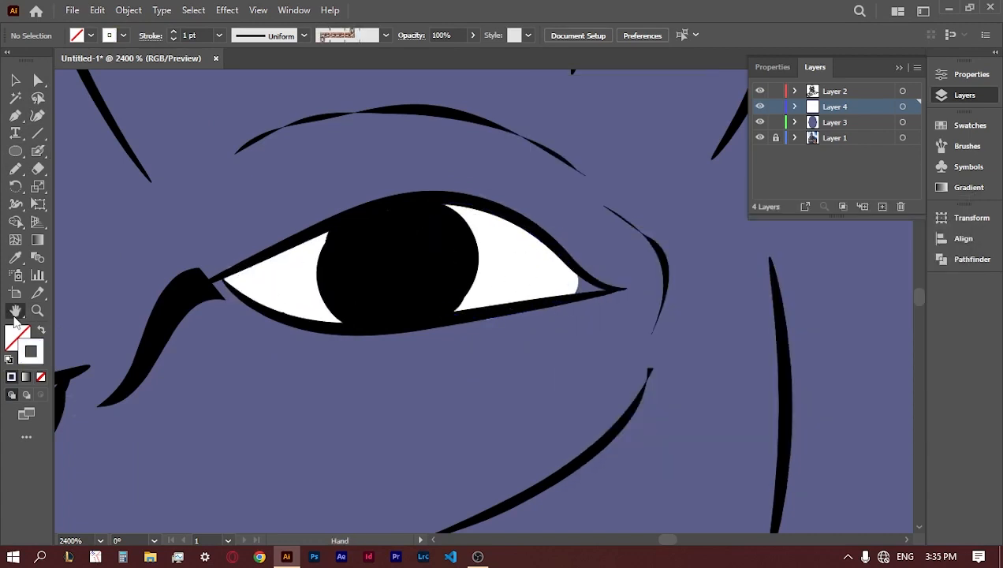
{"action": "left_click_drag", "start_coordinate": [883, 276], "coordinate": [150, 286]}
{"action": "left_click", "coordinate": [37, 151]}
{"action": "left_click_drag", "start_coordinate": [382, 334], "coordinate": [386, 276]}
{"action": "left_click_drag", "start_coordinate": [552, 339], "coordinate": [646, 315]}
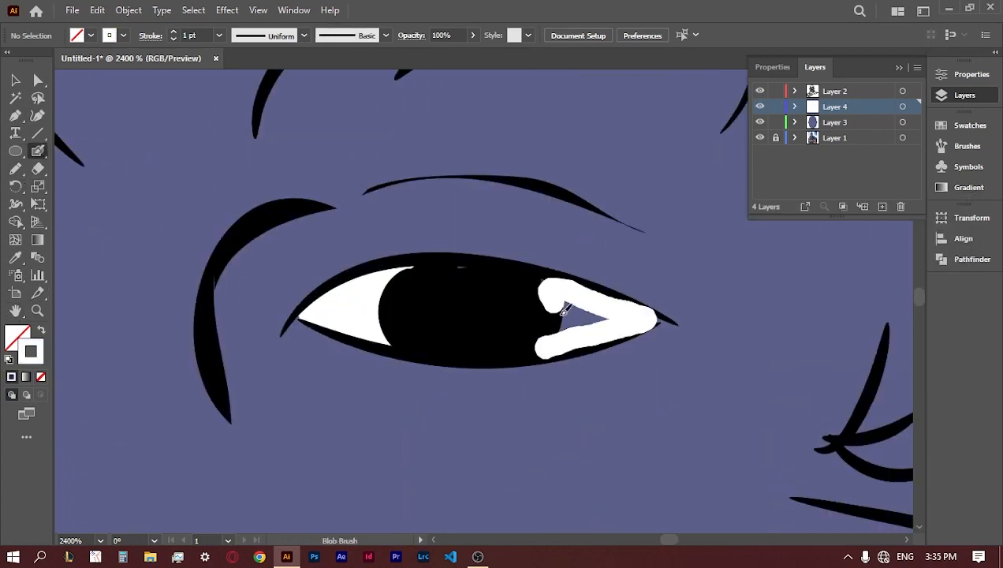
{"action": "key", "text": "b"}
{"action": "key", "text": "F5"}
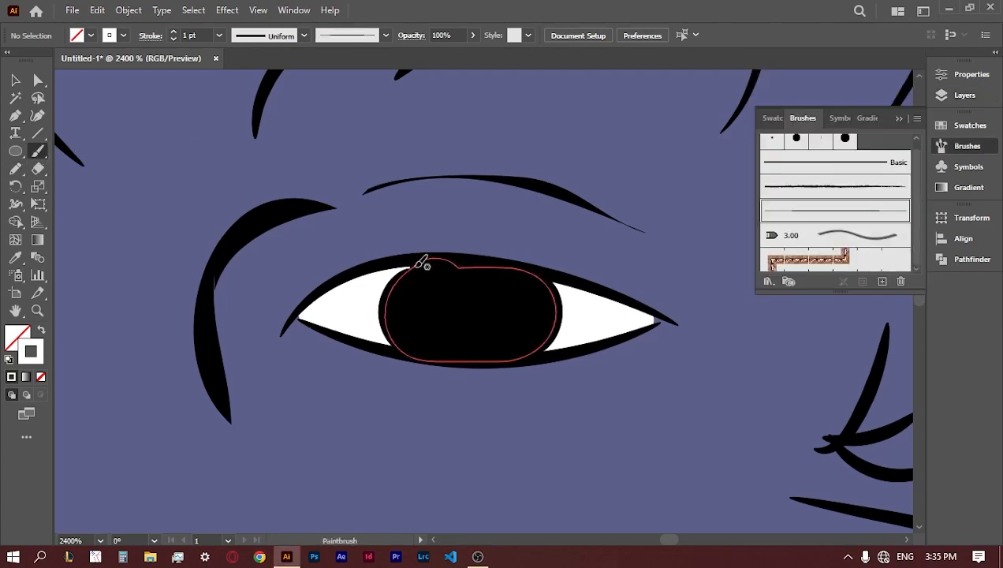
{"action": "key", "text": "v"}
{"action": "key", "text": "F7"}
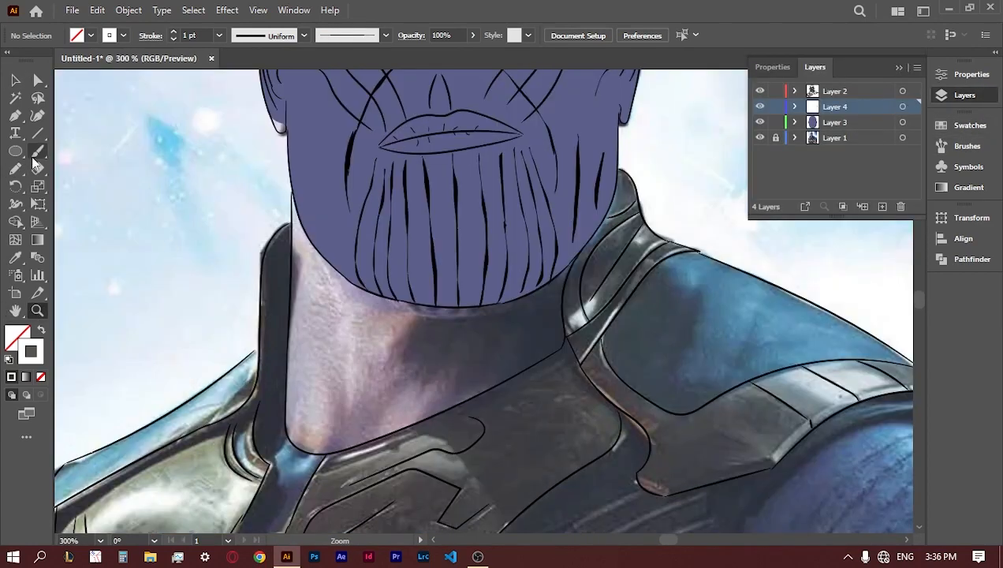
{"action": "key", "text": "shift+b"}
{"action": "mouse_move", "coordinate": [327, 258]}
{"action": "left_mouse_down"}
{"action": "mouse_move", "coordinate": [352, 410]}
{"action": "mouse_move", "coordinate": [522, 280]}
{"action": "mouse_move", "coordinate": [325, 240]}
{"action": "mouse_move", "coordinate": [316, 418]}
{"action": "mouse_move", "coordinate": [451, 372]}
{"action": "mouse_move", "coordinate": [526, 331]}
{"action": "mouse_move", "coordinate": [493, 352]}
{"action": "mouse_move", "coordinate": [549, 265]}
{"action": "left_mouse_up"}
{"action": "key", "text": "ctrl+z"}
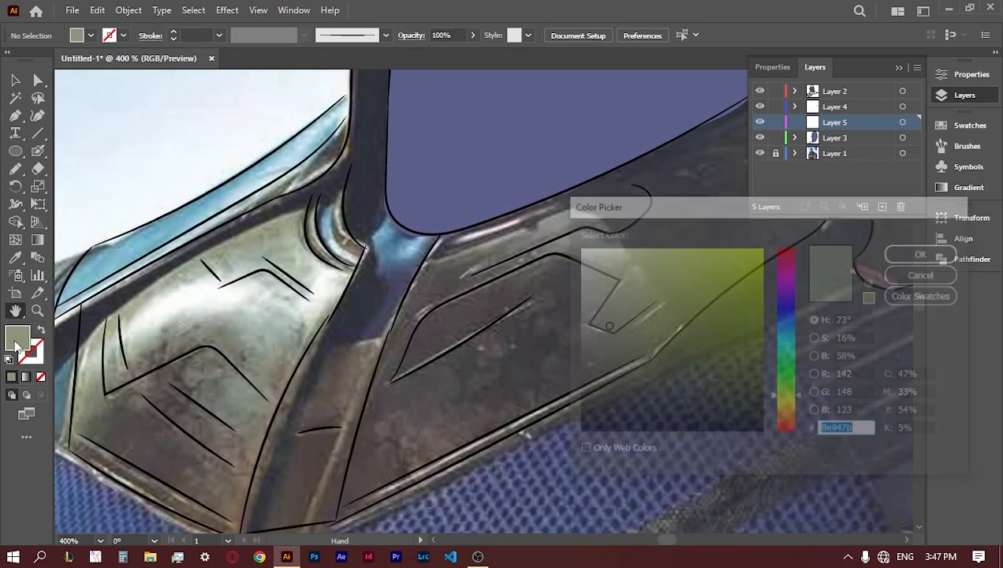
- Choose a bright yellow and block in the left chest plate and part of the right one with the Blob Brush on Layer 5
{"action": "left_click", "coordinate": [786, 400]}
{"action": "left_click", "coordinate": [726, 256]}
{"action": "left_click", "coordinate": [920, 254]}
{"action": "key", "text": "shift+b"}
{"action": "mouse_move", "coordinate": [463, 349]}
{"action": "left_mouse_down"}
{"action": "mouse_move", "coordinate": [168, 302]}
{"action": "mouse_move", "coordinate": [430, 361]}
{"action": "mouse_move", "coordinate": [354, 205]}
{"action": "mouse_move", "coordinate": [236, 177]}
{"action": "mouse_move", "coordinate": [158, 473]}
{"action": "mouse_move", "coordinate": [197, 481]}
{"action": "left_mouse_up"}
{"action": "mouse_move", "coordinate": [122, 337]}
{"action": "left_mouse_down"}
{"action": "mouse_move", "coordinate": [108, 306]}
{"action": "mouse_move", "coordinate": [256, 213]}
{"action": "left_mouse_up"}
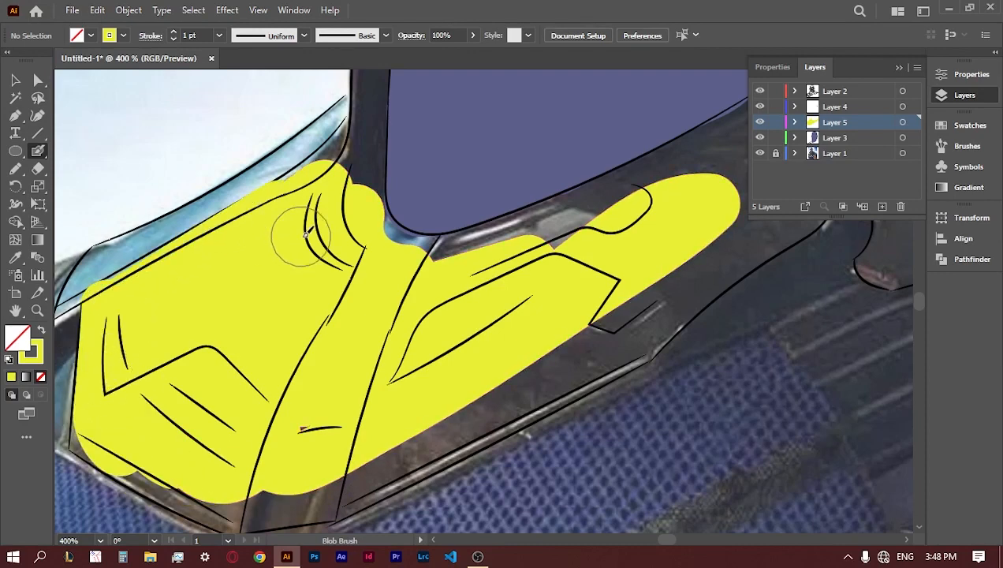
- Move Layer 5 below the skin layer and extend the yellow Blob Brush fill across the right chest plate up to the neck
{"action": "left_click_drag", "start_coordinate": [835, 122], "coordinate": [835, 145]}
{"action": "mouse_move", "coordinate": [151, 464]}
{"action": "left_mouse_down"}
{"action": "mouse_move", "coordinate": [606, 234]}
{"action": "mouse_move", "coordinate": [707, 146]}
{"action": "left_mouse_up"}
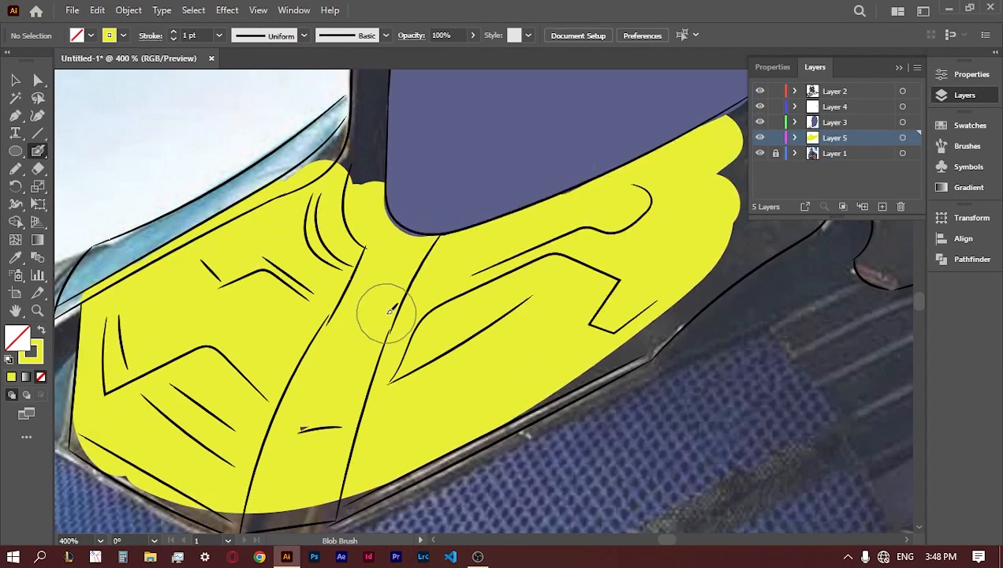
{"action": "left_click_drag", "start_coordinate": [385, 313], "coordinate": [95, 494]}
- Fill the right collar section beside the jaw yellow up to the line art and erase the overflow
{"action": "left_click_drag", "start_coordinate": [427, 339], "coordinate": [537, 126]}
{"action": "left_click_drag", "start_coordinate": [482, 305], "coordinate": [363, 463]}
{"action": "left_click_drag", "start_coordinate": [483, 395], "coordinate": [513, 255]}
{"action": "left_click_drag", "start_coordinate": [410, 91], "coordinate": [327, 243]}
{"action": "left_click_drag", "start_coordinate": [454, 271], "coordinate": [454, 217]}
{"action": "mouse_move", "coordinate": [465, 254]}
{"action": "left_mouse_down"}
{"action": "mouse_move", "coordinate": [419, 384]}
{"action": "mouse_move", "coordinate": [481, 291]}
{"action": "mouse_move", "coordinate": [474, 286]}
{"action": "mouse_move", "coordinate": [515, 290]}
{"action": "mouse_move", "coordinate": [484, 319]}
{"action": "mouse_move", "coordinate": [514, 282]}
{"action": "left_mouse_up"}
{"action": "scroll", "coordinate": [520, 284], "scroll_direction": "up", "scroll_amount": 5}
{"action": "key", "text": "p"}
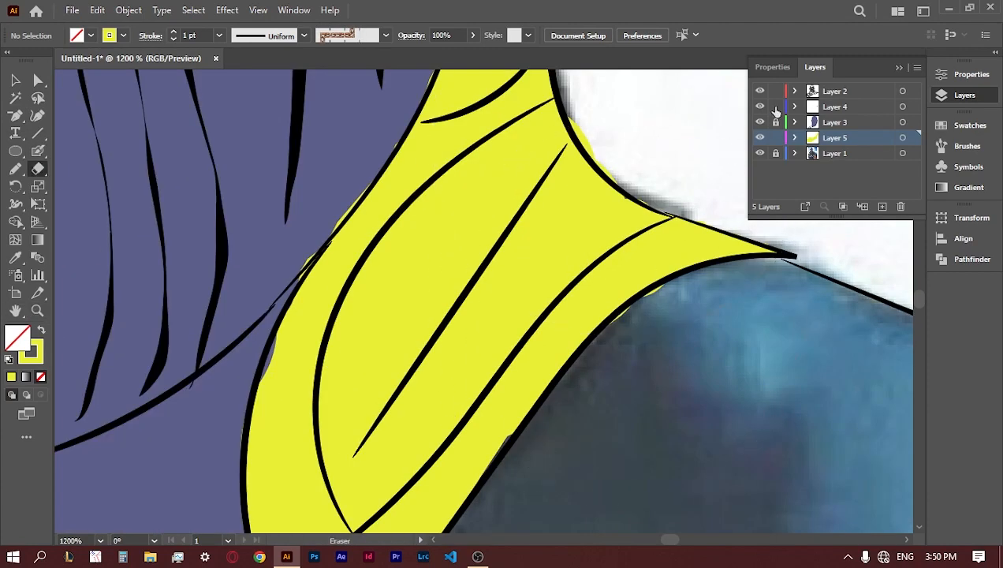
- Paint the left collar beside the neck yellow and fill the narrow left shoulder strip to its tip with a smaller Blob Brush
{"action": "key", "text": "shift+b"}
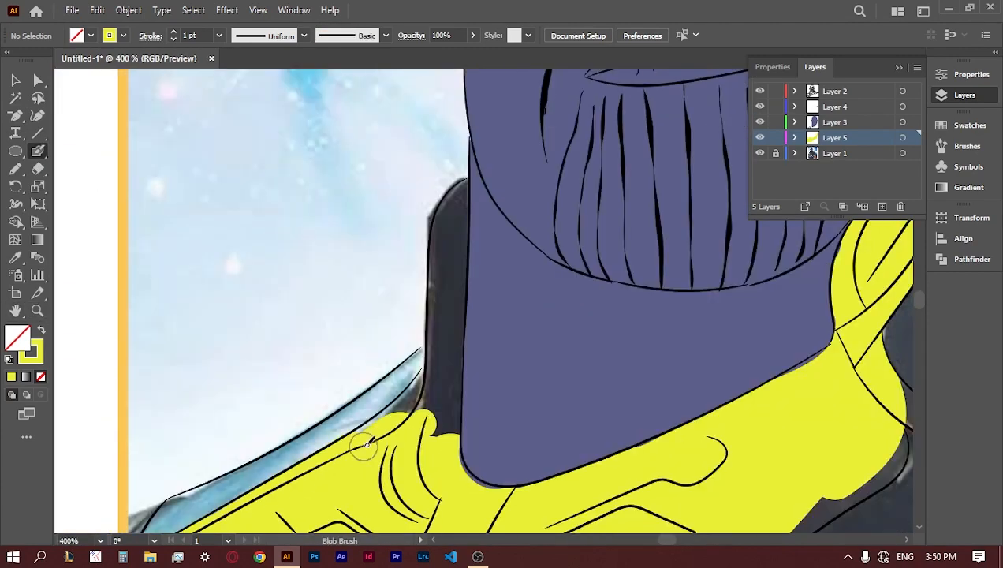
{"action": "mouse_move", "coordinate": [365, 445]}
{"action": "left_mouse_down"}
{"action": "mouse_move", "coordinate": [418, 378]}
{"action": "mouse_move", "coordinate": [465, 198]}
{"action": "mouse_move", "coordinate": [445, 324]}
{"action": "left_mouse_up"}
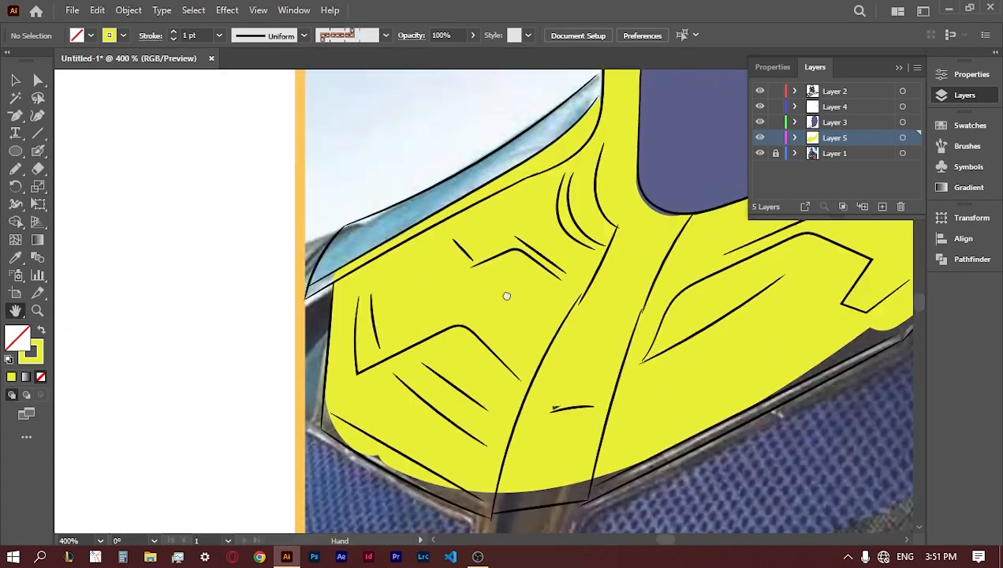
{"action": "key", "text": "z"}
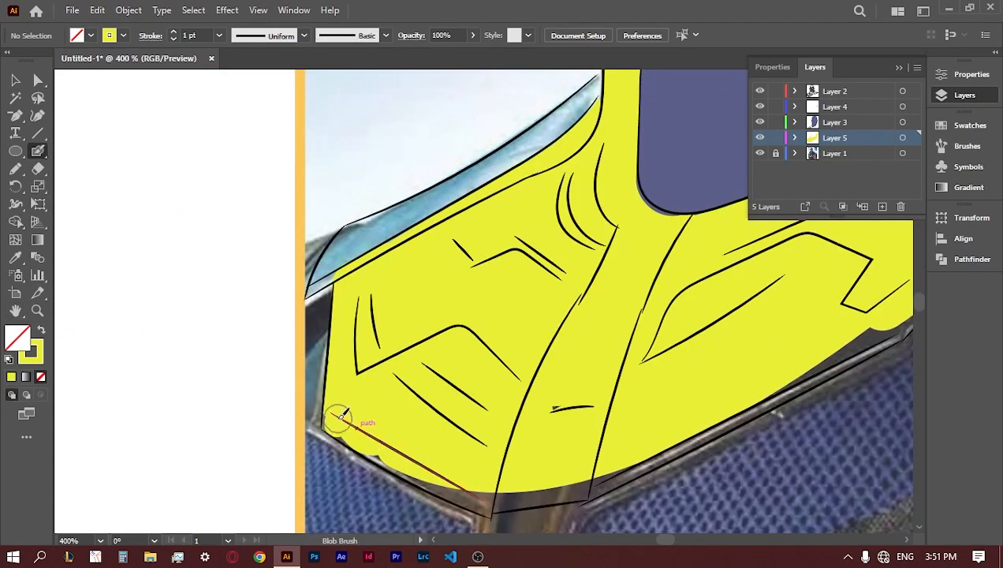
{"action": "left_click", "coordinate": [339, 312]}
{"action": "left_click", "coordinate": [394, 300]}
{"action": "key", "text": "shift+b"}
{"action": "key", "text": "bracketleft"}
{"action": "key", "text": "bracketleft"}
{"action": "key", "text": "bracketleft"}
{"action": "key", "text": "bracketleft"}
{"action": "key", "text": "bracketleft"}
{"action": "mouse_move", "coordinate": [478, 274]}
{"action": "left_mouse_down"}
{"action": "mouse_move", "coordinate": [387, 331]}
{"action": "mouse_move", "coordinate": [431, 296]}
{"action": "mouse_move", "coordinate": [371, 345]}
{"action": "left_mouse_up"}
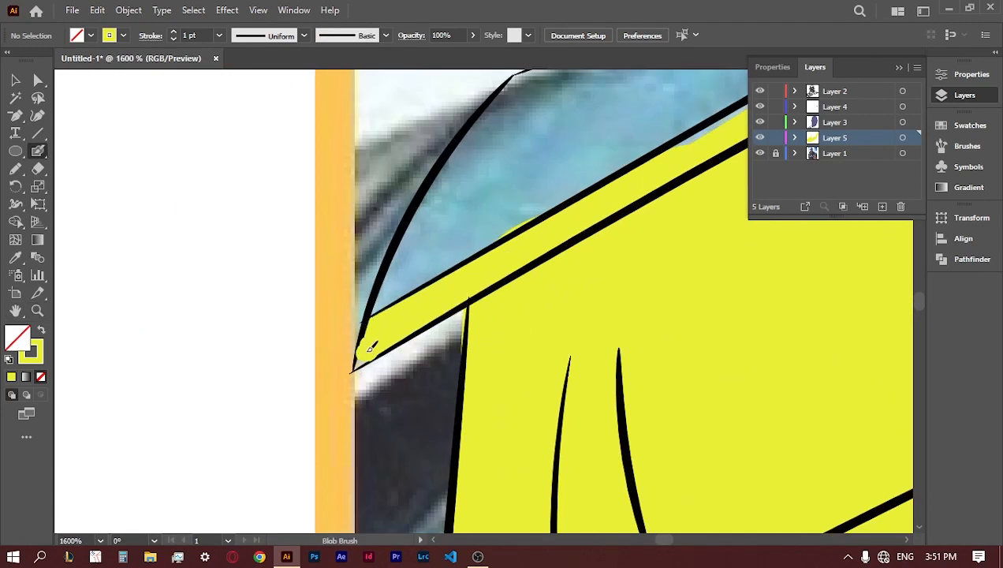
{"action": "mouse_move", "coordinate": [667, 161]}
{"action": "left_mouse_down"}
{"action": "mouse_move", "coordinate": [351, 372]}
{"action": "mouse_move", "coordinate": [465, 301]}
{"action": "left_mouse_up"}
{"action": "left_click_drag", "start_coordinate": [352, 452], "coordinate": [394, 94]}
- Enlarge the Blob Brush and fill the remaining lower edge of the left chest plate yellow
{"action": "key", "text": "bracketright"}
{"action": "key", "text": "bracketright"}
{"action": "key", "text": "bracketright"}
{"action": "key", "text": "bracketright"}
{"action": "key", "text": "bracketright"}
{"action": "mouse_move", "coordinate": [228, 212]}
{"action": "left_mouse_down"}
{"action": "mouse_move", "coordinate": [217, 269]}
{"action": "mouse_move", "coordinate": [360, 339]}
{"action": "left_mouse_up"}
{"action": "left_click_drag", "start_coordinate": [441, 383], "coordinate": [576, 457]}
{"action": "mouse_move", "coordinate": [460, 374]}
{"action": "left_mouse_down"}
{"action": "mouse_move", "coordinate": [282, 213]}
{"action": "mouse_move", "coordinate": [153, 126]}
{"action": "left_mouse_up"}
{"action": "mouse_move", "coordinate": [284, 233]}
{"action": "left_mouse_down"}
{"action": "mouse_move", "coordinate": [518, 298]}
{"action": "mouse_move", "coordinate": [557, 333]}
{"action": "mouse_move", "coordinate": [573, 374]}
{"action": "left_mouse_up"}
- Adjust the Blob Brush size and fill the gap along the lower edge of the right chest plate yellow
{"action": "key", "text": "bracketleft"}
{"action": "key", "text": "bracketleft"}
{"action": "key", "text": "bracketleft"}
{"action": "key", "text": "bracketleft"}
{"action": "key", "text": "bracketleft"}
{"action": "key", "text": "bracketright"}
{"action": "key", "text": "bracketright"}
{"action": "key", "text": "bracketright"}
{"action": "key", "text": "bracketright"}
{"action": "key", "text": "bracketright"}
{"action": "key", "text": "bracketright"}
{"action": "key", "text": "bracketright"}
{"action": "key", "text": "bracketright"}
{"action": "key", "text": "bracketright"}
{"action": "key", "text": "bracketright"}
{"action": "mouse_move", "coordinate": [649, 283]}
{"action": "left_mouse_down"}
{"action": "mouse_move", "coordinate": [299, 388]}
{"action": "mouse_move", "coordinate": [613, 343]}
{"action": "mouse_move", "coordinate": [166, 413]}
{"action": "mouse_move", "coordinate": [564, 238]}
{"action": "mouse_move", "coordinate": [169, 425]}
{"action": "left_mouse_up"}
{"action": "left_click_drag", "start_coordinate": [165, 429], "coordinate": [473, 272]}
{"action": "left_click_drag", "start_coordinate": [472, 149], "coordinate": [251, 278]}
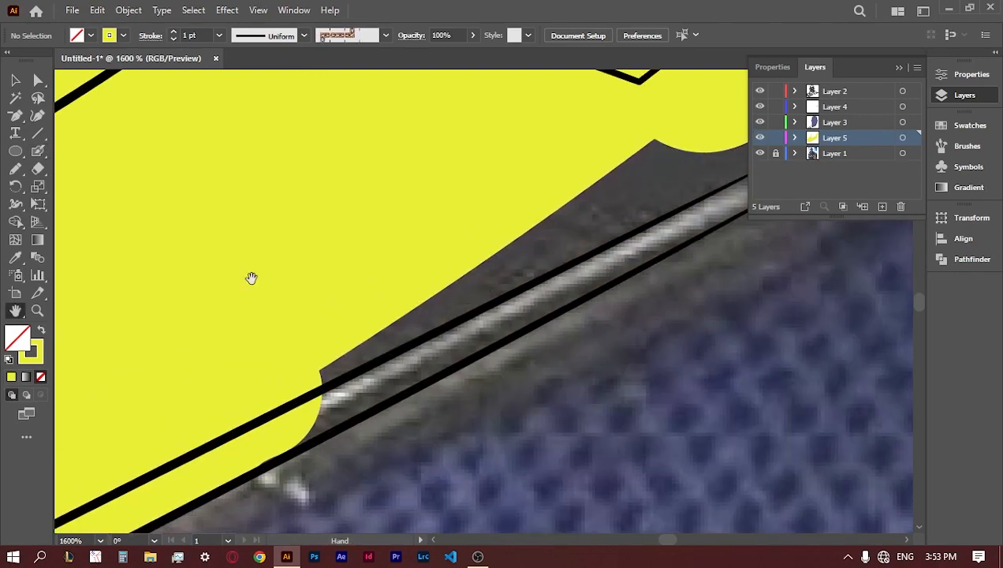
{"action": "left_click_drag", "start_coordinate": [451, 278], "coordinate": [591, 221]}
{"action": "mouse_move", "coordinate": [264, 402]}
{"action": "left_mouse_down"}
{"action": "mouse_move", "coordinate": [549, 230]}
{"action": "mouse_move", "coordinate": [342, 363]}
{"action": "mouse_move", "coordinate": [425, 320]}
{"action": "mouse_move", "coordinate": [252, 449]}
{"action": "mouse_move", "coordinate": [488, 272]}
{"action": "mouse_move", "coordinate": [397, 295]}
{"action": "mouse_move", "coordinate": [599, 106]}
{"action": "mouse_move", "coordinate": [213, 430]}
{"action": "left_mouse_up"}
{"action": "left_click_drag", "start_coordinate": [213, 431], "coordinate": [544, 219]}
{"action": "mouse_move", "coordinate": [544, 221]}
{"action": "left_mouse_down"}
{"action": "mouse_move", "coordinate": [432, 356]}
{"action": "mouse_move", "coordinate": [476, 261]}
{"action": "mouse_move", "coordinate": [373, 319]}
{"action": "mouse_move", "coordinate": [406, 343]}
{"action": "mouse_move", "coordinate": [418, 424]}
{"action": "mouse_move", "coordinate": [631, 287]}
{"action": "mouse_move", "coordinate": [495, 342]}
{"action": "mouse_move", "coordinate": [710, 285]}
{"action": "mouse_move", "coordinate": [611, 288]}
{"action": "mouse_move", "coordinate": [702, 280]}
{"action": "left_mouse_up"}
- Paint the curved armour band on the right shoulder yellow within its outlines
{"action": "scroll", "coordinate": [435, 302], "scroll_direction": "down", "scroll_amount": 4}
{"action": "mouse_move", "coordinate": [471, 418]}
{"action": "left_mouse_down"}
{"action": "mouse_move", "coordinate": [574, 383]}
{"action": "mouse_move", "coordinate": [634, 346]}
{"action": "left_mouse_up"}
{"action": "mouse_move", "coordinate": [584, 337]}
{"action": "left_mouse_down"}
{"action": "mouse_move", "coordinate": [425, 394]}
{"action": "mouse_move", "coordinate": [311, 382]}
{"action": "left_mouse_up"}
{"action": "left_click_drag", "start_coordinate": [489, 337], "coordinate": [448, 342]}
{"action": "left_click_drag", "start_coordinate": [362, 383], "coordinate": [428, 367]}
{"action": "left_click_drag", "start_coordinate": [503, 338], "coordinate": [547, 346]}
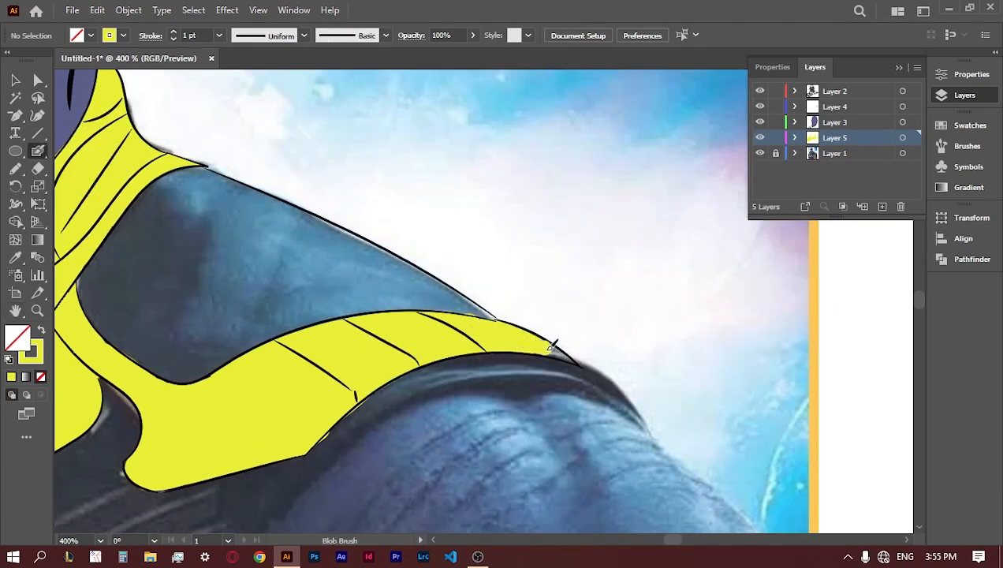
- Fill the pointed outer tip of the right shoulder band yellow
{"action": "key", "text": "z"}
{"action": "left_click_drag", "start_coordinate": [441, 359], "coordinate": [463, 416]}
{"action": "key", "text": "shift+b"}
{"action": "mouse_move", "coordinate": [446, 185]}
{"action": "left_mouse_down"}
{"action": "mouse_move", "coordinate": [497, 217]}
{"action": "mouse_move", "coordinate": [470, 235]}
{"action": "mouse_move", "coordinate": [495, 223]}
{"action": "mouse_move", "coordinate": [533, 236]}
{"action": "left_mouse_up"}
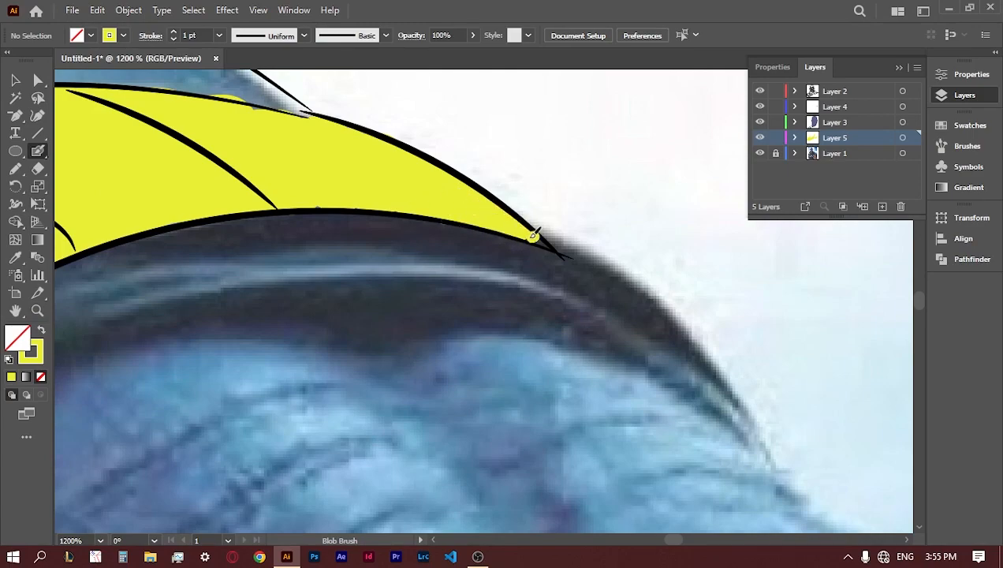
{"action": "key", "text": "z"}
{"action": "left_click_drag", "start_coordinate": [331, 236], "coordinate": [268, 244]}
{"action": "key", "text": "shift+b"}
{"action": "key", "text": "z"}
{"action": "left_click_drag", "start_coordinate": [667, 280], "coordinate": [607, 282]}
- Sample the blue of the right shoulder from the photo and add a new layer directly above Layer 1
{"action": "key", "text": "i"}
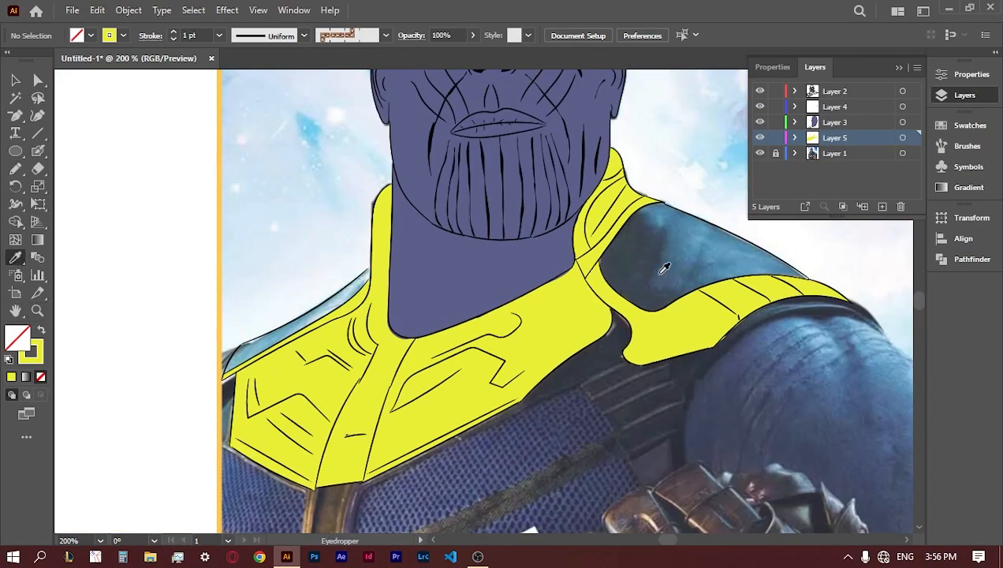
{"action": "left_click", "coordinate": [666, 261]}
{"action": "key", "text": "shift+b"}
{"action": "left_click", "coordinate": [834, 154]}
{"action": "left_click", "coordinate": [882, 206]}
- Paint the right shoulder panel blue on Layer 6, hide the photo layer, and clean up the overflow
{"action": "key", "text": "z"}
{"action": "double_click", "coordinate": [646, 285]}
{"action": "left_click", "coordinate": [378, 278]}
{"action": "key", "text": "shift+b"}
{"action": "left_click_drag", "start_coordinate": [412, 376], "coordinate": [663, 228]}
{"action": "left_click", "coordinate": [759, 169]}
{"action": "mouse_move", "coordinate": [669, 331]}
{"action": "left_mouse_down"}
{"action": "mouse_move", "coordinate": [757, 367]}
{"action": "mouse_move", "coordinate": [753, 356]}
{"action": "mouse_move", "coordinate": [816, 352]}
{"action": "left_mouse_up"}
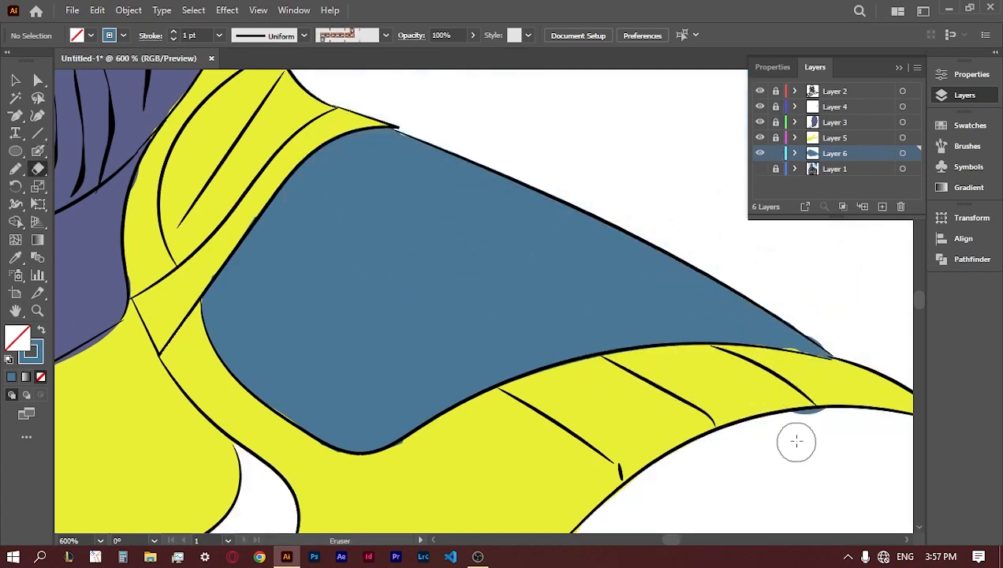
- Paint the left shoulder panel blue with the Blob Brush between its outline and the yellow strip
{"action": "key", "text": "h"}
{"action": "left_click_drag", "start_coordinate": [153, 335], "coordinate": [780, 149]}
{"action": "key", "text": "shift+b"}
{"action": "left_click_drag", "start_coordinate": [536, 285], "coordinate": [567, 240]}
{"action": "left_click_drag", "start_coordinate": [489, 280], "coordinate": [265, 415]}
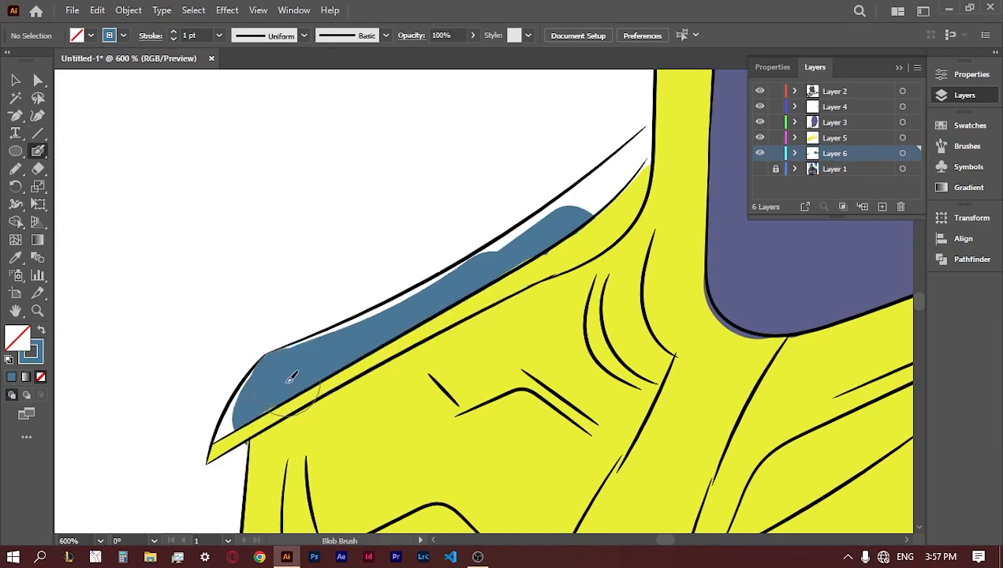
{"action": "left_click_drag", "start_coordinate": [295, 380], "coordinate": [502, 271]}
{"action": "left_click_drag", "start_coordinate": [516, 266], "coordinate": [625, 166]}
{"action": "left_click", "coordinate": [656, 160]}
- Reduce the Blob Brush size and fill the narrow outer corner of the left shoulder panel blue
{"action": "key", "text": "bracketleft"}
{"action": "key", "text": "bracketleft"}
{"action": "key", "text": "bracketleft"}
{"action": "key", "text": "bracketleft"}
{"action": "key", "text": "bracketleft"}
{"action": "key", "text": "bracketleft"}
{"action": "left_click_drag", "start_coordinate": [235, 423], "coordinate": [241, 380]}
{"action": "key", "text": "ctrl+minus"}
{"action": "left_click", "coordinate": [571, 402], "text": "ctrl"}
{"action": "key", "text": "ctrl+minus"}
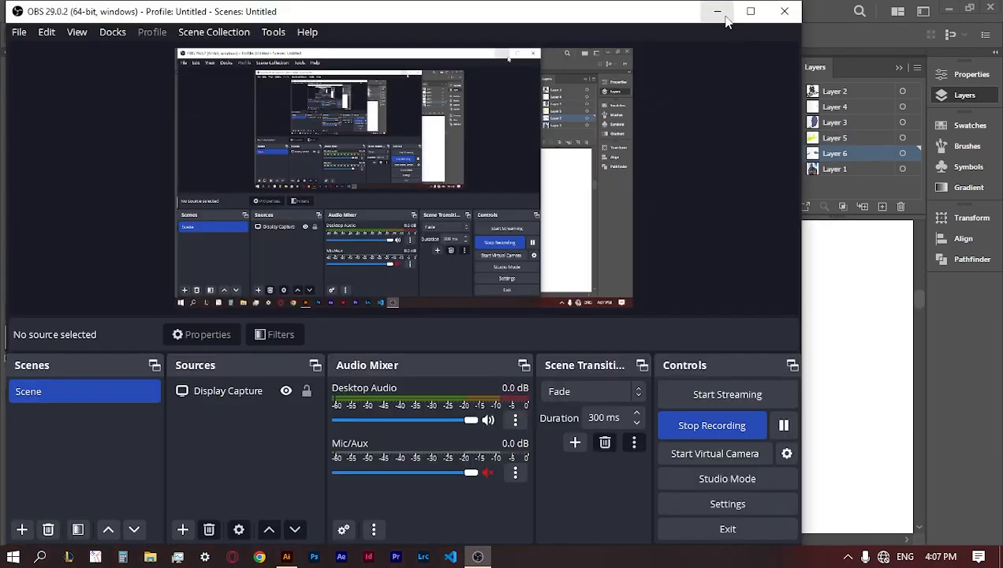
- Minimize OBS to return to Illustrator and add a new layer above Layer 2 for the eye details
{"action": "left_click", "coordinate": [719, 12]}
{"action": "left_click", "coordinate": [38, 310]}
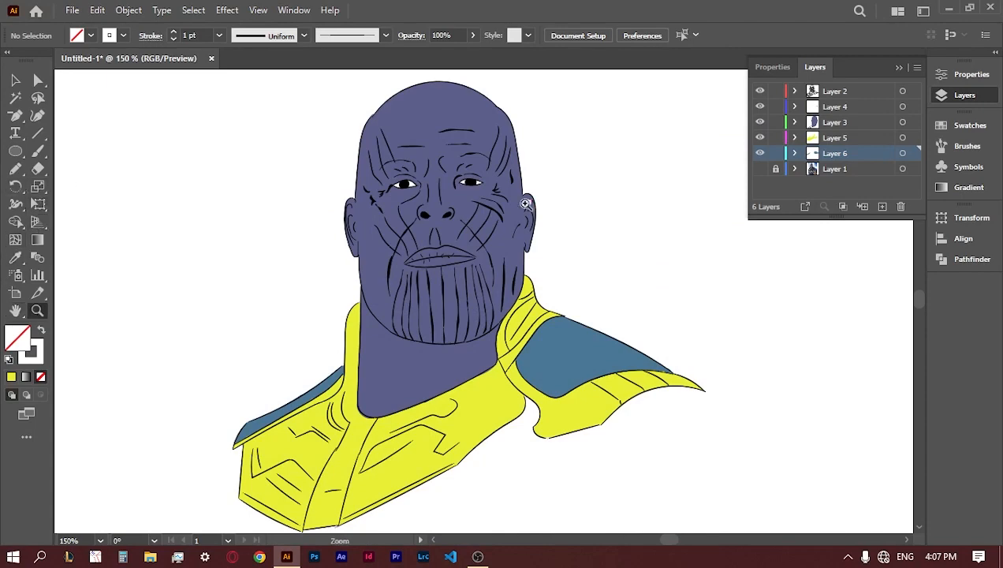
{"action": "left_click", "coordinate": [487, 208]}
{"action": "left_click", "coordinate": [452, 296]}
{"action": "left_click", "coordinate": [451, 283]}
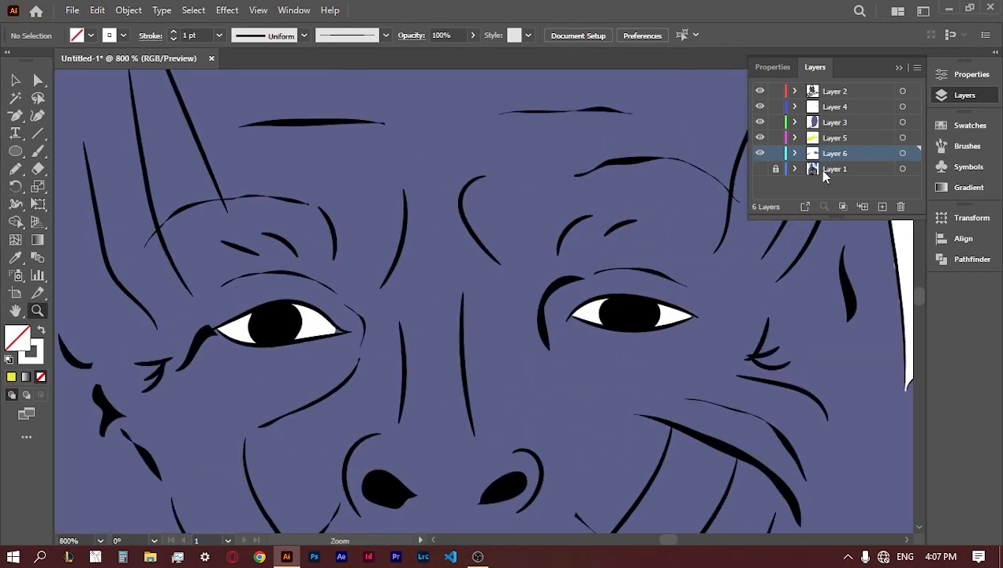
{"action": "left_click", "coordinate": [844, 89]}
{"action": "key", "text": "ctrl+l"}
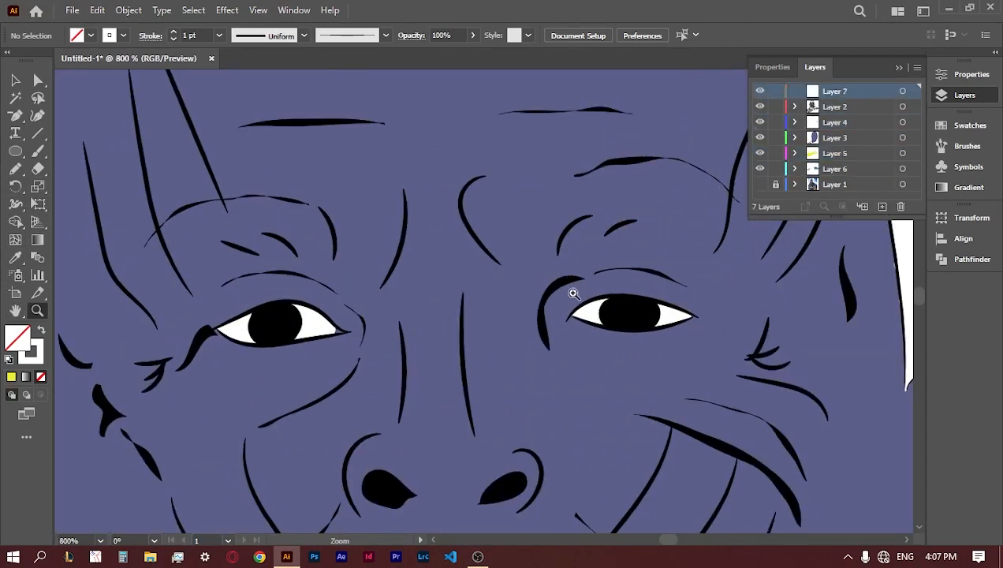
- Choose the Pencil tool and set its stroke colour to purple #ae16c4
{"action": "left_click", "coordinate": [584, 299]}
{"action": "left_click", "coordinate": [15, 170]}
{"action": "double_click", "coordinate": [29, 346]}
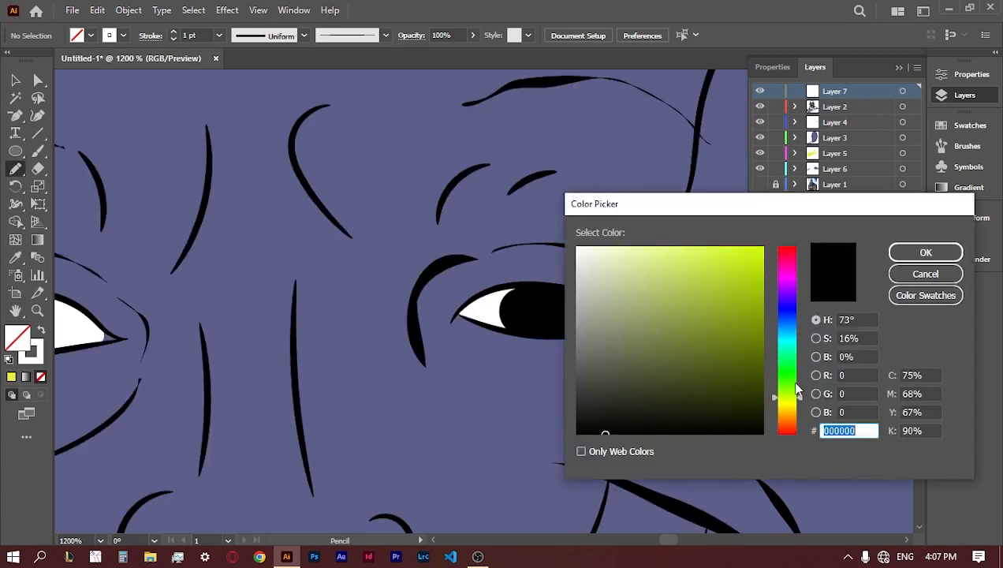
{"action": "mouse_move", "coordinate": [795, 396]}
{"action": "left_mouse_down"}
{"action": "mouse_move", "coordinate": [793, 284]}
{"action": "mouse_move", "coordinate": [741, 285]}
{"action": "left_mouse_up"}
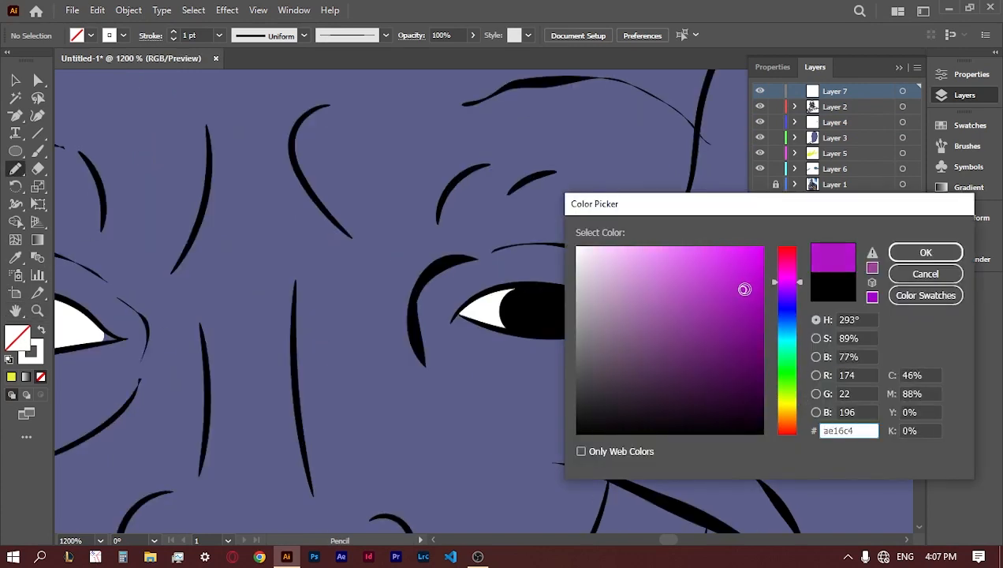
{"action": "left_click", "coordinate": [926, 252]}
- Draw small purple highlight shapes with fill and no stroke inside both irises on Layer 7
{"action": "left_click_drag", "start_coordinate": [529, 317], "coordinate": [520, 288]}
{"action": "left_click", "coordinate": [123, 35]}
{"action": "left_click", "coordinate": [11, 63]}
{"action": "left_click_drag", "start_coordinate": [538, 322], "coordinate": [525, 314]}
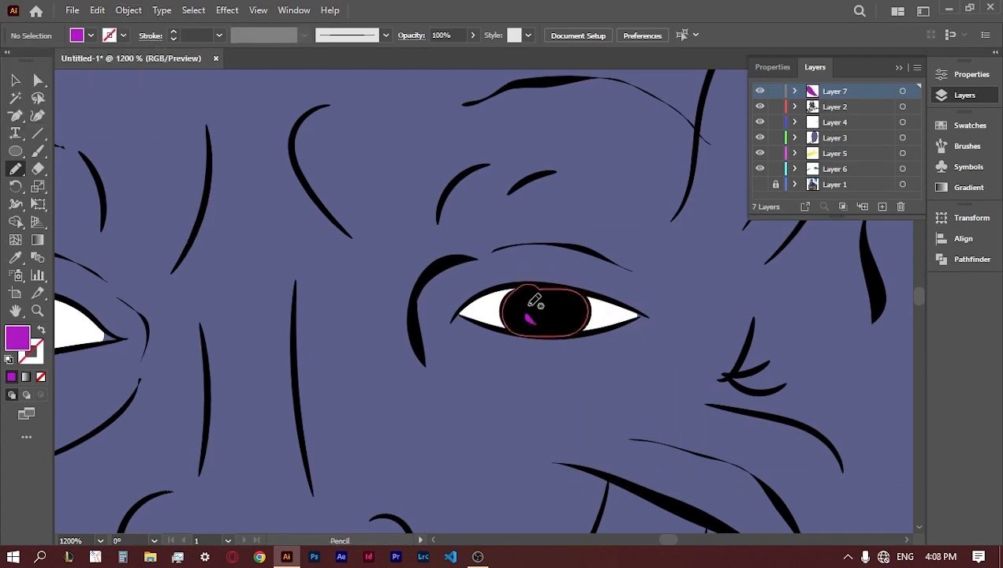
{"action": "left_click_drag", "start_coordinate": [237, 319], "coordinate": [485, 303]}
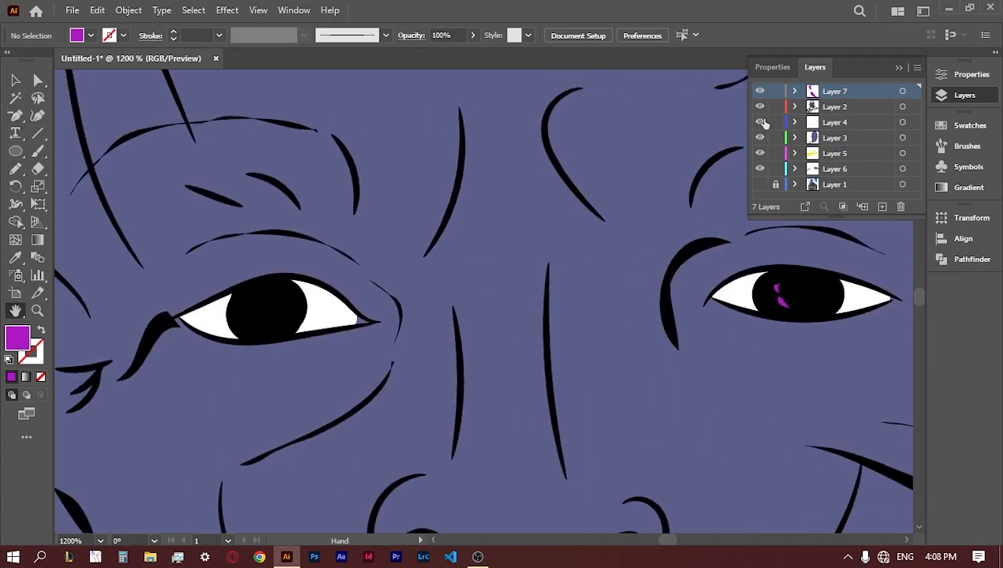
{"action": "mouse_move", "coordinate": [760, 106]}
{"action": "left_mouse_down"}
{"action": "mouse_move", "coordinate": [762, 161]}
{"action": "mouse_move", "coordinate": [759, 106]}
{"action": "left_mouse_up"}
{"action": "key", "text": "n"}
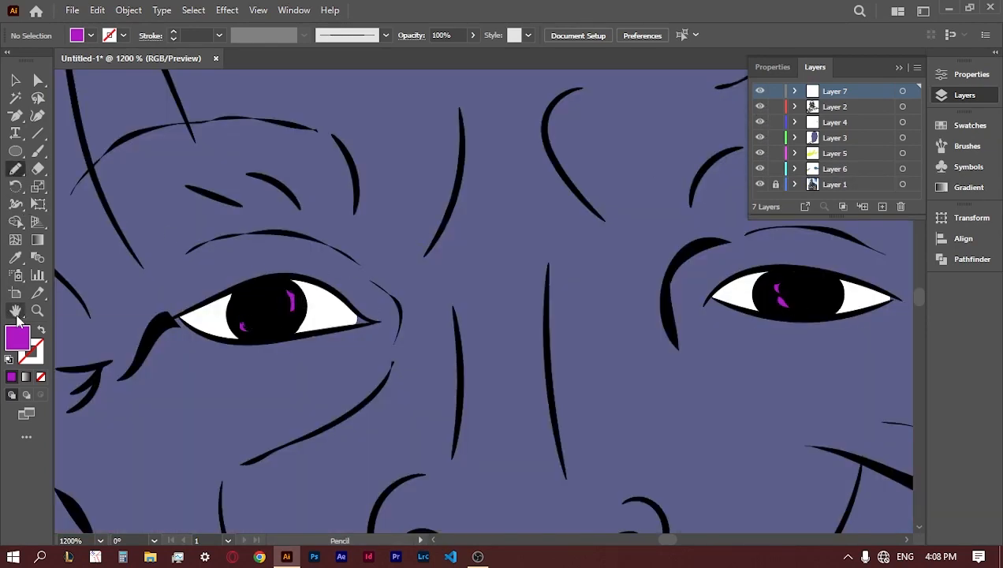
- Set the fill colour to light grey #cecece for the Pencil tool
{"action": "left_click", "coordinate": [17, 258]}
{"action": "left_click", "coordinate": [325, 315]}
{"action": "double_click", "coordinate": [17, 337]}
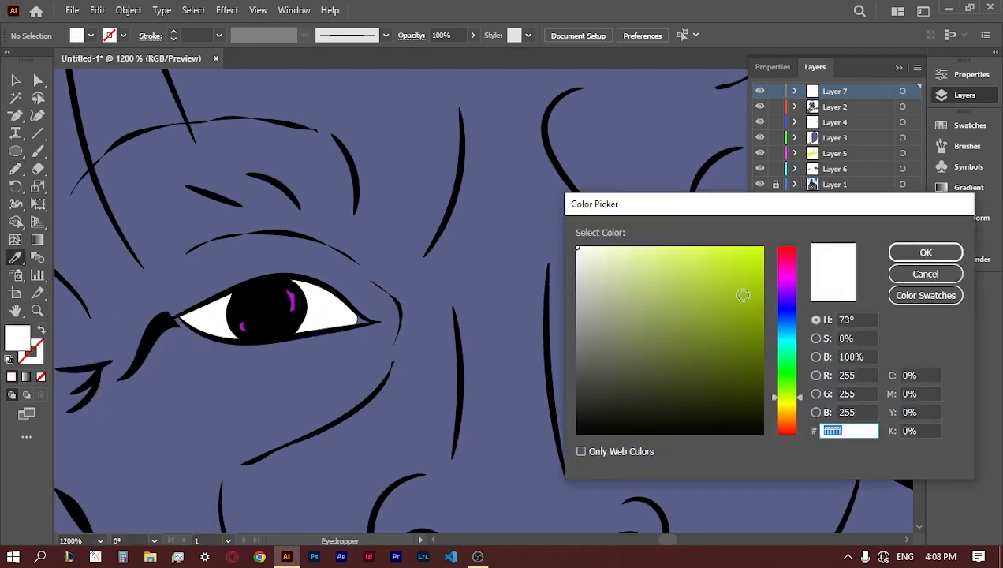
{"action": "type", "text": "cdcdcd"}
{"action": "key", "text": "Return"}
{"action": "left_click", "coordinate": [16, 168]}
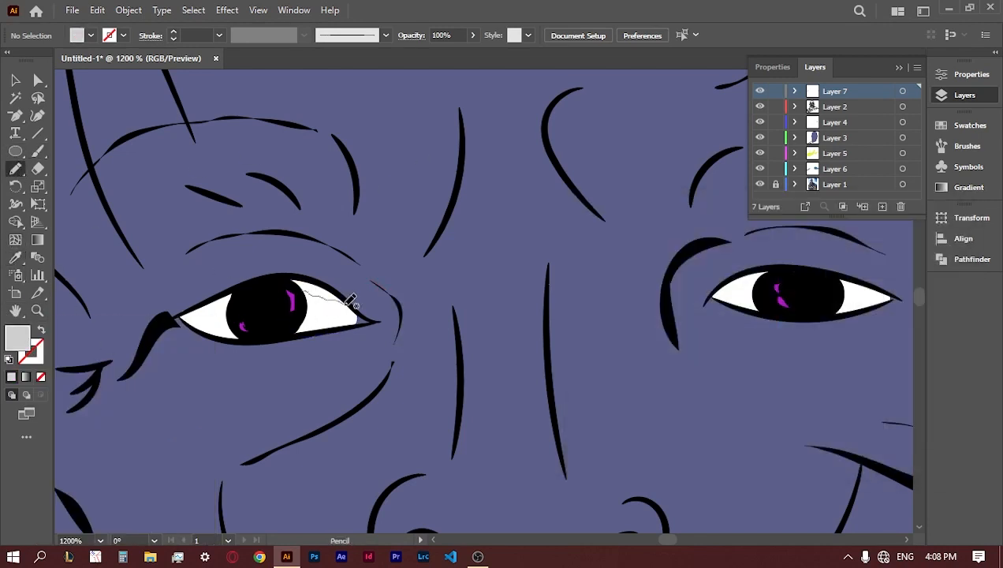
- Draw light grey shadow shapes over the whites of both eyes with the Pencil on Layer 7
{"action": "left_click_drag", "start_coordinate": [298, 278], "coordinate": [292, 279]}
{"action": "mouse_move", "coordinate": [213, 298]}
{"action": "left_mouse_down"}
{"action": "mouse_move", "coordinate": [232, 335]}
{"action": "mouse_move", "coordinate": [213, 307]}
{"action": "mouse_move", "coordinate": [246, 337]}
{"action": "left_mouse_up"}
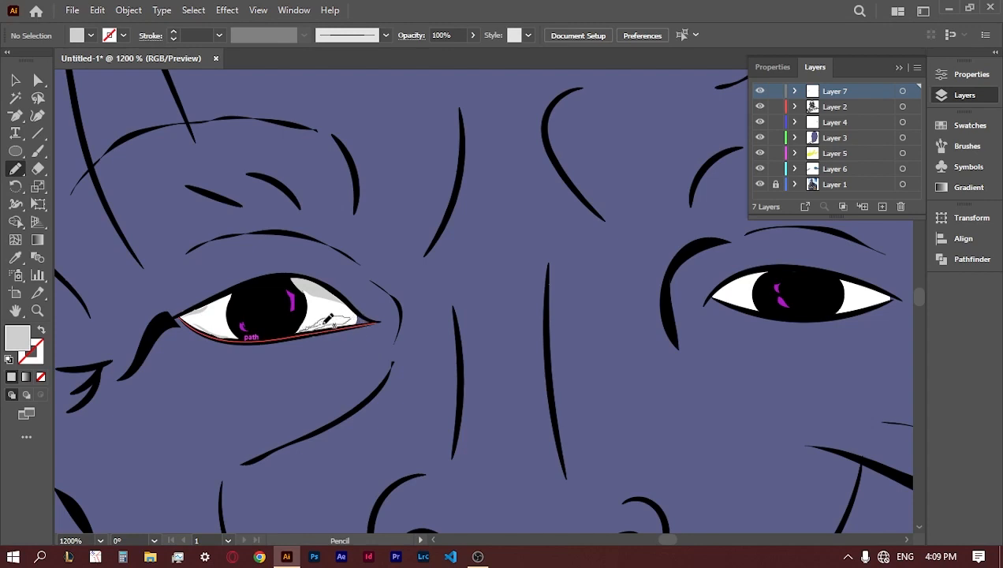
{"action": "left_click_drag", "start_coordinate": [325, 320], "coordinate": [314, 324]}
{"action": "left_click_drag", "start_coordinate": [760, 273], "coordinate": [733, 308]}
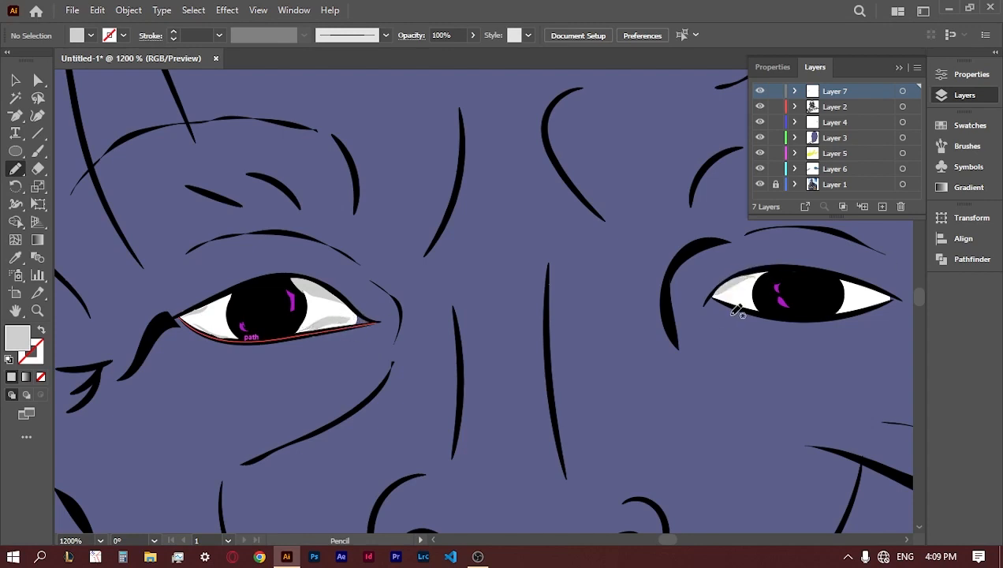
{"action": "left_click_drag", "start_coordinate": [762, 273], "coordinate": [729, 288]}
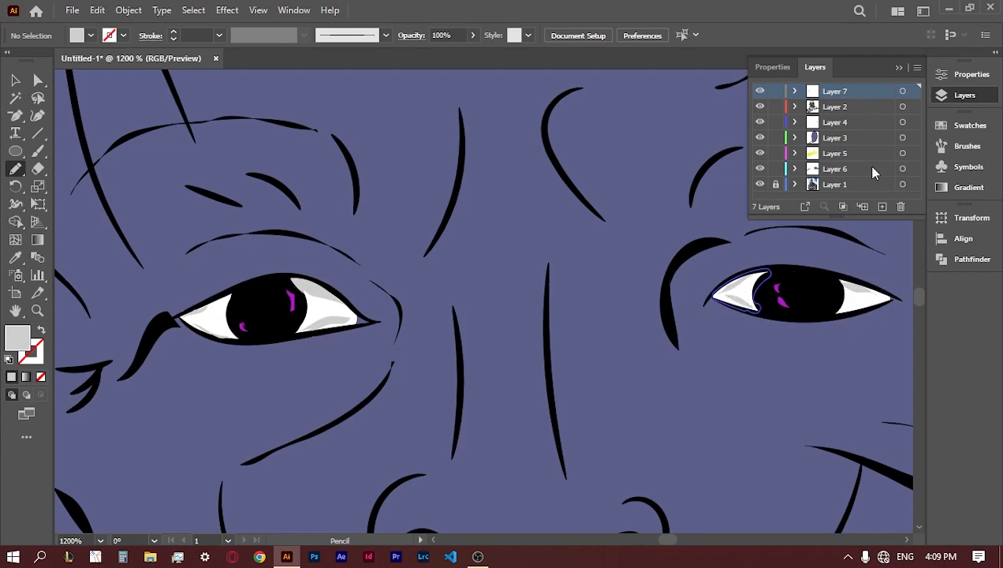
- Undo the grey eye shading drawn on Layer 7
{"action": "key", "text": "ctrl+z"}
{"action": "key", "text": "ctrl+z"}
{"action": "key", "text": "ctrl+z"}
{"action": "key", "text": "ctrl+z"}
{"action": "key", "text": "ctrl+z"}
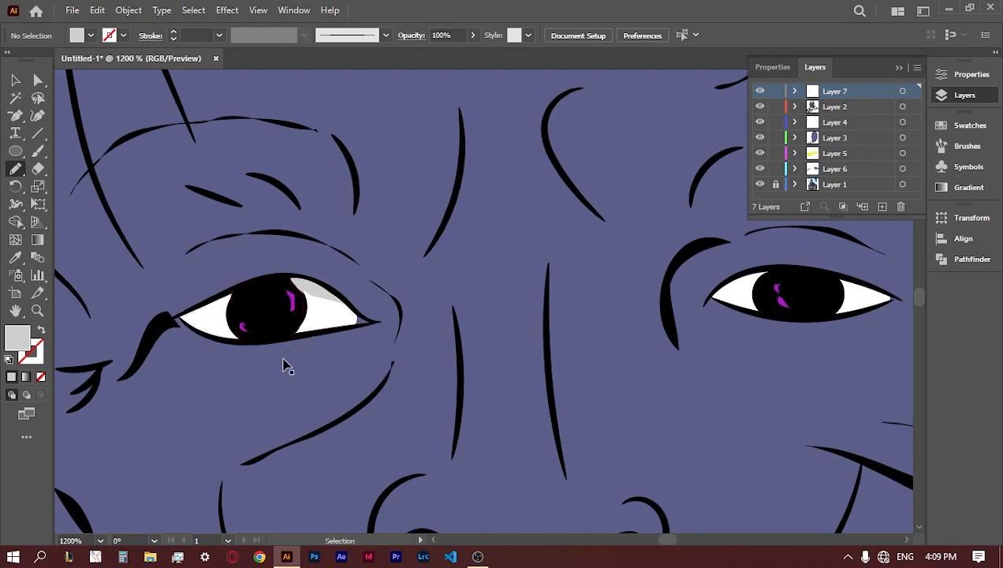
- Add a new layer above Layer 4 and shade the upper and lower edges of the left eye's white light grey
{"action": "left_click", "coordinate": [833, 121]}
{"action": "left_click", "coordinate": [881, 206]}
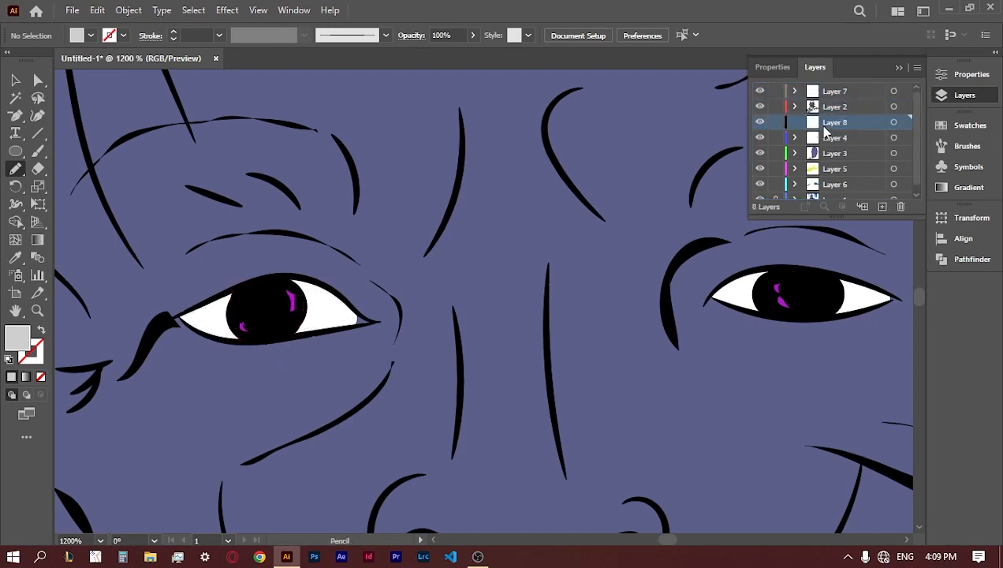
{"action": "left_click_drag", "start_coordinate": [325, 279], "coordinate": [296, 281]}
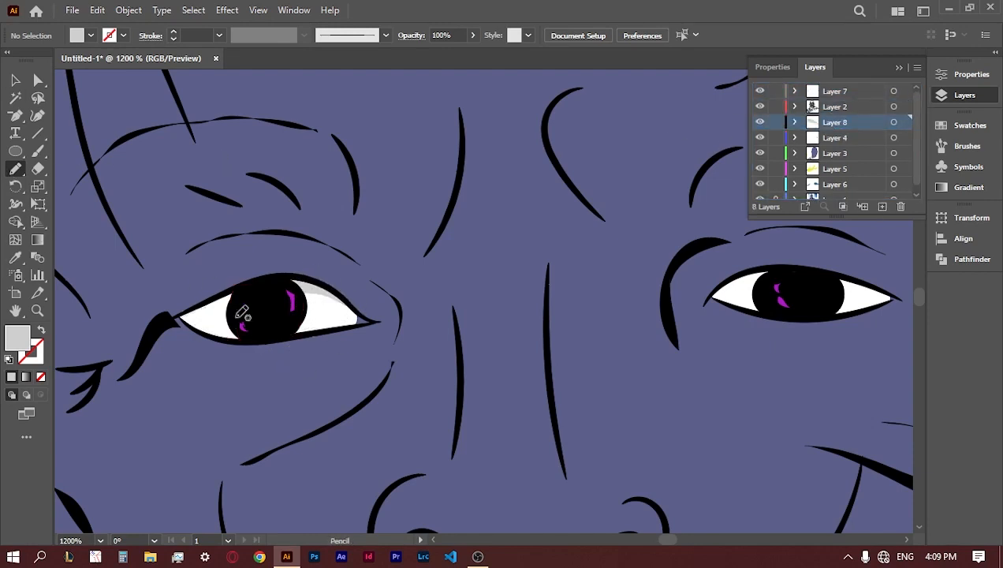
{"action": "left_click_drag", "start_coordinate": [235, 306], "coordinate": [241, 338]}
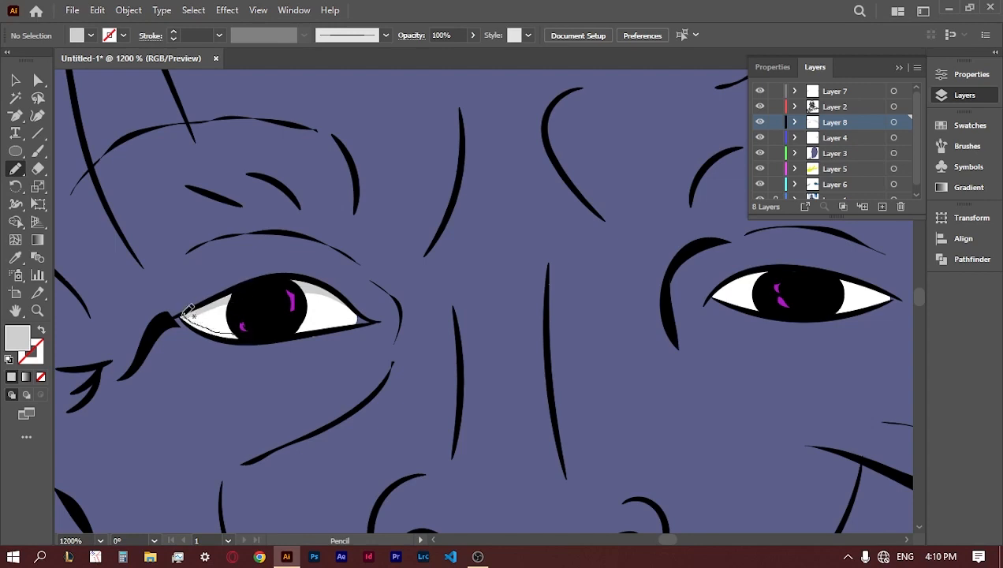
{"action": "left_click_drag", "start_coordinate": [188, 309], "coordinate": [186, 312]}
{"action": "left_click_drag", "start_coordinate": [364, 317], "coordinate": [300, 322]}
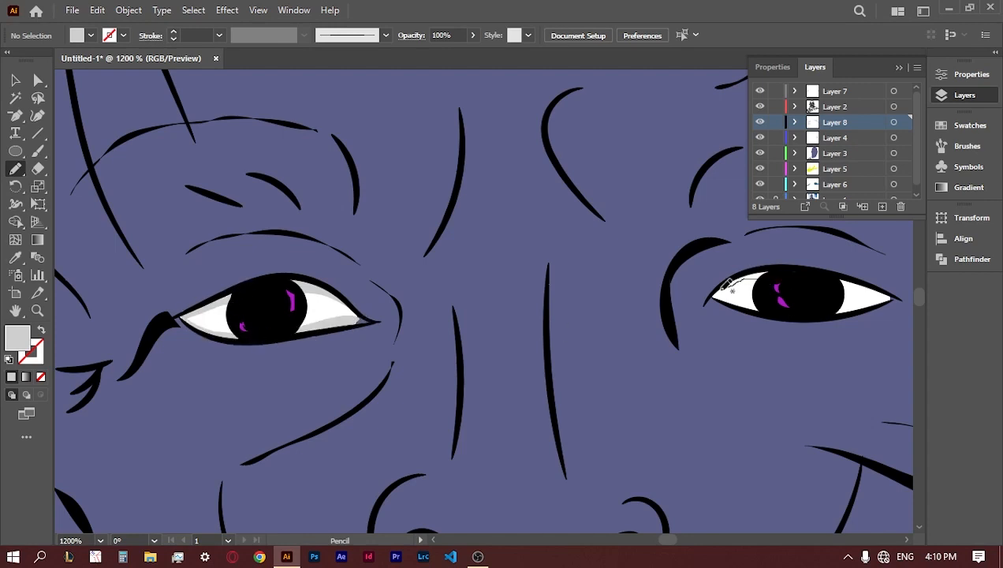
- Shade the upper and lower edges of the right eye's white light grey on both sides of the iris
{"action": "left_click_drag", "start_coordinate": [752, 273], "coordinate": [769, 274]}
{"action": "left_click_drag", "start_coordinate": [858, 283], "coordinate": [842, 287]}
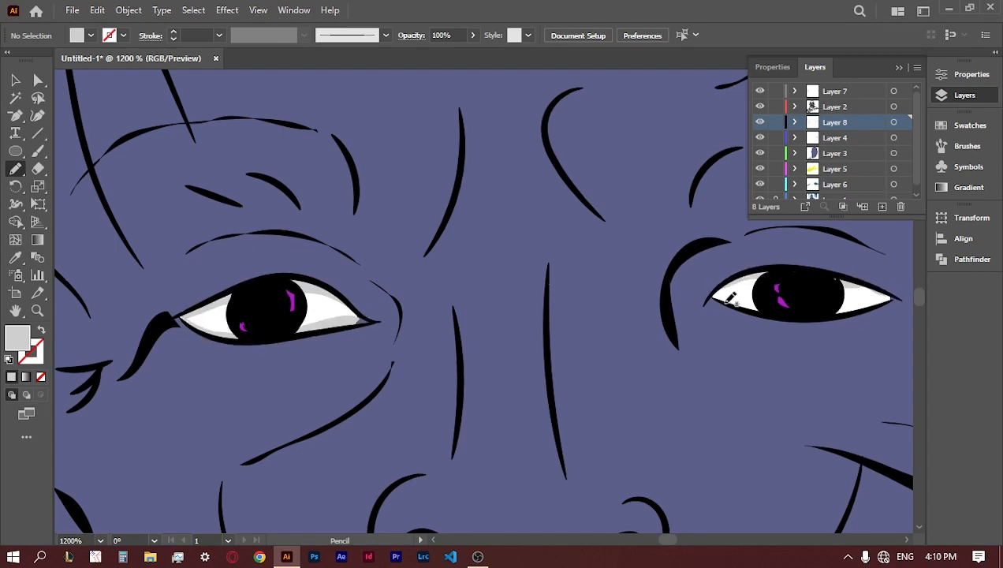
{"action": "left_click_drag", "start_coordinate": [766, 309], "coordinate": [714, 299]}
{"action": "left_click_drag", "start_coordinate": [895, 297], "coordinate": [825, 312]}
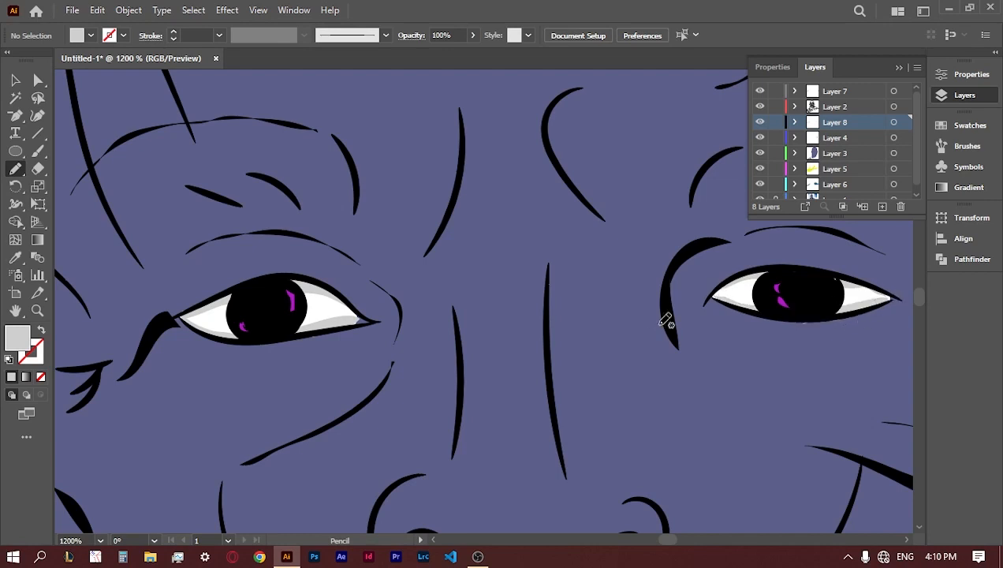
- Set the fill to bright red and draw small Pencil shapes in the inner corners of both eyes
{"action": "double_click", "coordinate": [16, 334]}
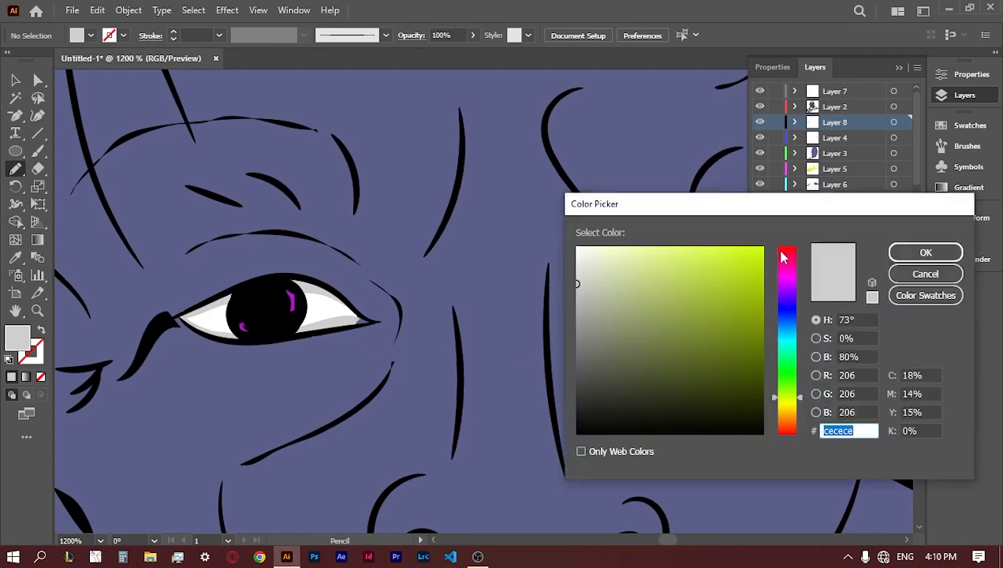
{"action": "left_click", "coordinate": [784, 253]}
{"action": "left_click", "coordinate": [761, 249]}
{"action": "left_click", "coordinate": [901, 253]}
{"action": "left_click_drag", "start_coordinate": [383, 329], "coordinate": [378, 317]}
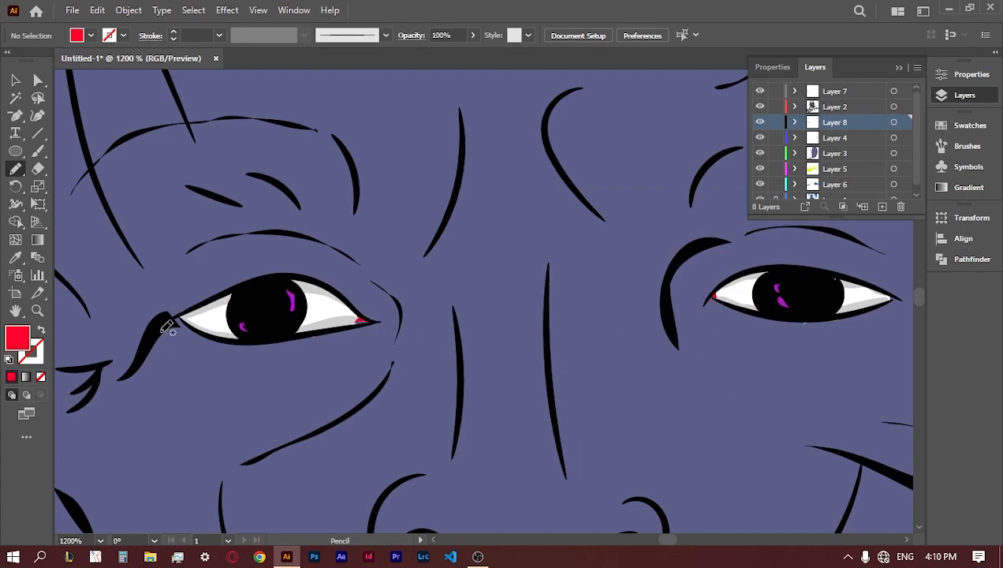
- Hide the skin colour on Layer 3 to reveal the photo and add a new layer directly above it
{"action": "left_click_drag", "start_coordinate": [545, 409], "coordinate": [510, 300]}
{"action": "left_click", "coordinate": [314, 371], "text": "ctrl+alt"}
{"action": "left_click", "coordinate": [412, 336], "text": "ctrl+alt"}
{"action": "left_click", "coordinate": [486, 291], "text": "ctrl+alt"}
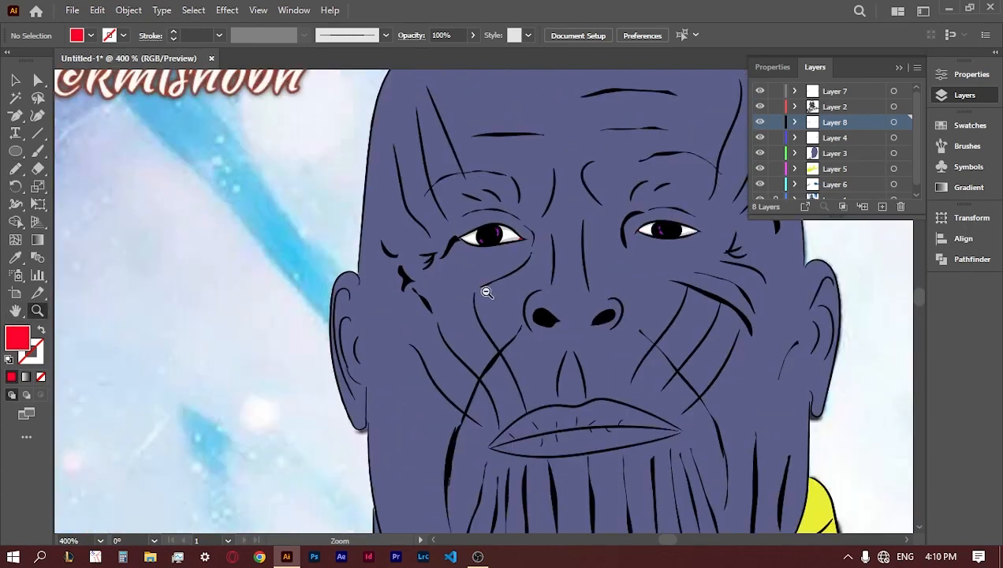
{"action": "left_click", "coordinate": [14, 310]}
{"action": "left_click_drag", "start_coordinate": [557, 341], "coordinate": [462, 304]}
{"action": "left_click", "coordinate": [760, 106]}
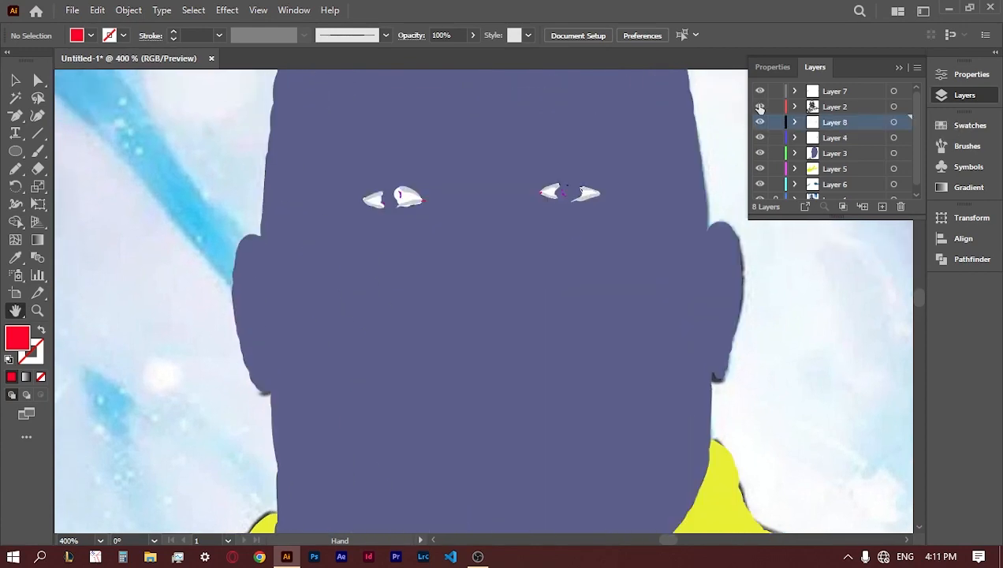
{"action": "left_click", "coordinate": [760, 106]}
{"action": "left_click", "coordinate": [760, 154]}
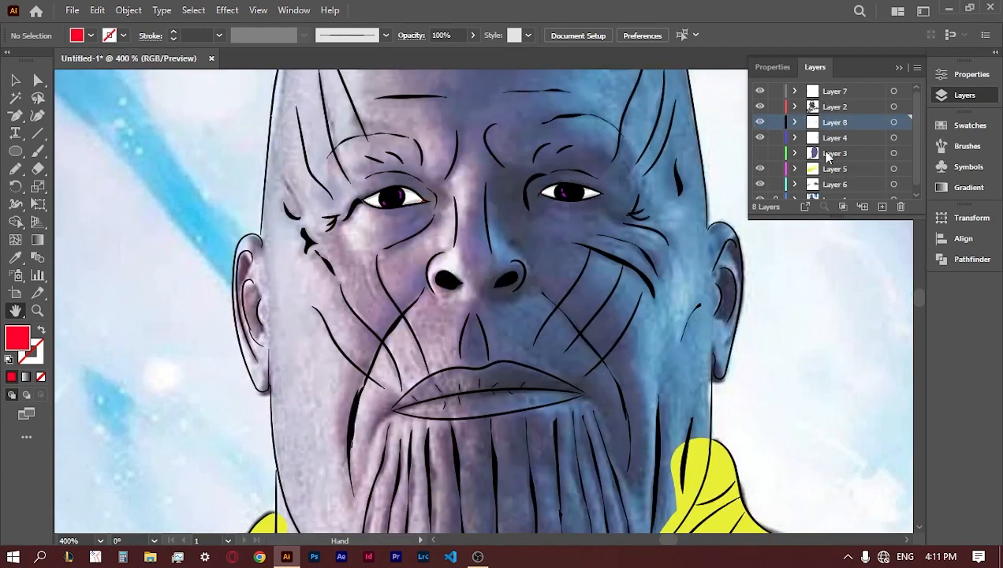
{"action": "left_click", "coordinate": [828, 154]}
{"action": "left_click", "coordinate": [882, 207]}
{"action": "left_click", "coordinate": [14, 168]}
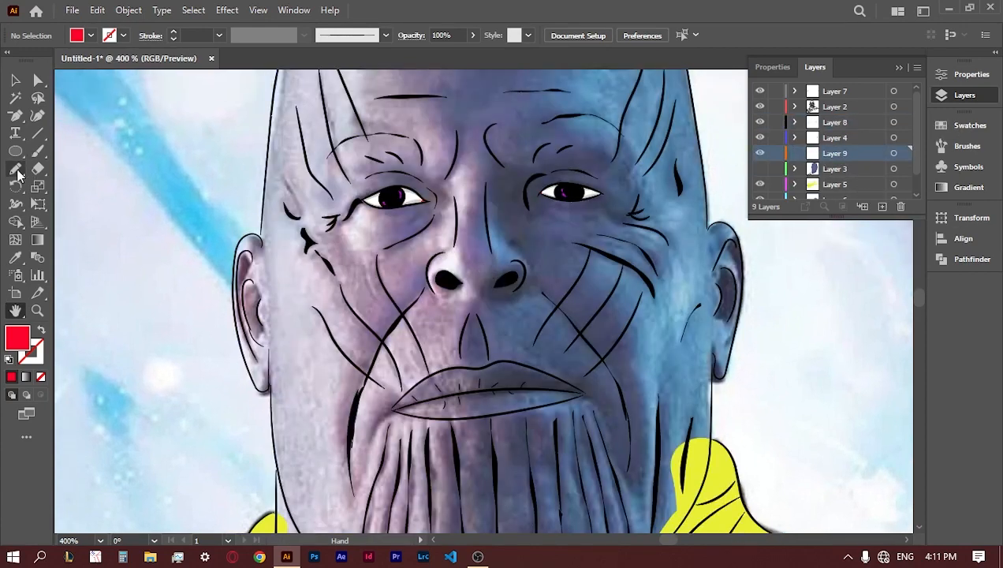
- Sample the purple skin colour from Layer 3 and set the fill to the darker shade #4a4e70 for the Pencil
{"action": "left_click", "coordinate": [759, 169]}
{"action": "left_click", "coordinate": [15, 257]}
{"action": "left_click", "coordinate": [552, 252]}
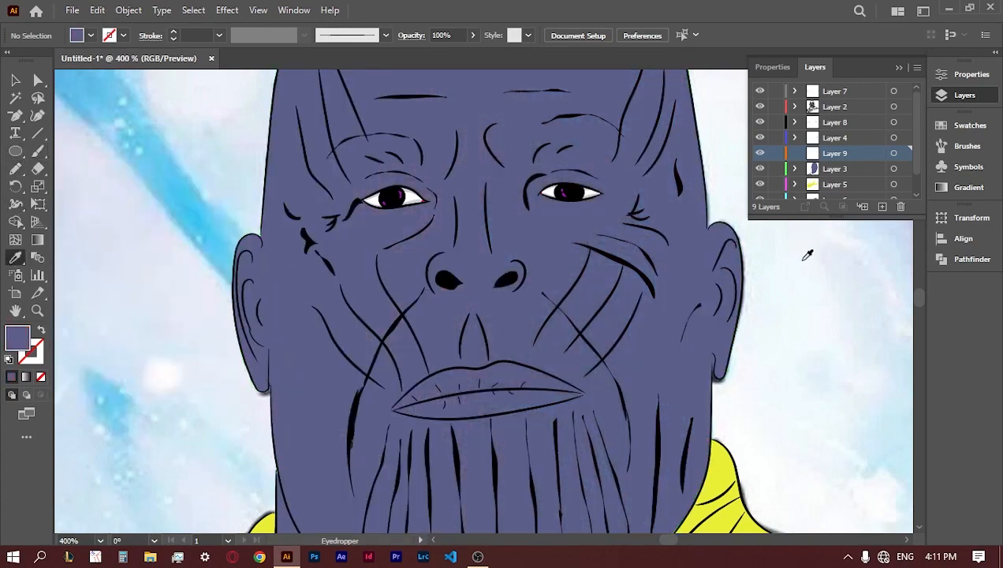
{"action": "left_click", "coordinate": [760, 168]}
{"action": "double_click", "coordinate": [23, 339]}
{"action": "left_click", "coordinate": [637, 352]}
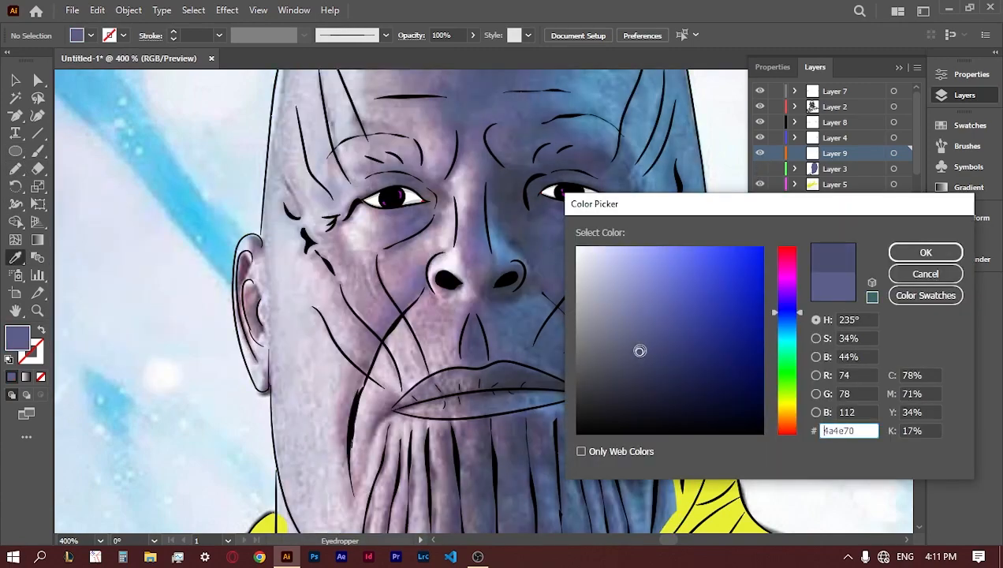
{"action": "left_click", "coordinate": [942, 254]}
{"action": "key", "text": "n"}
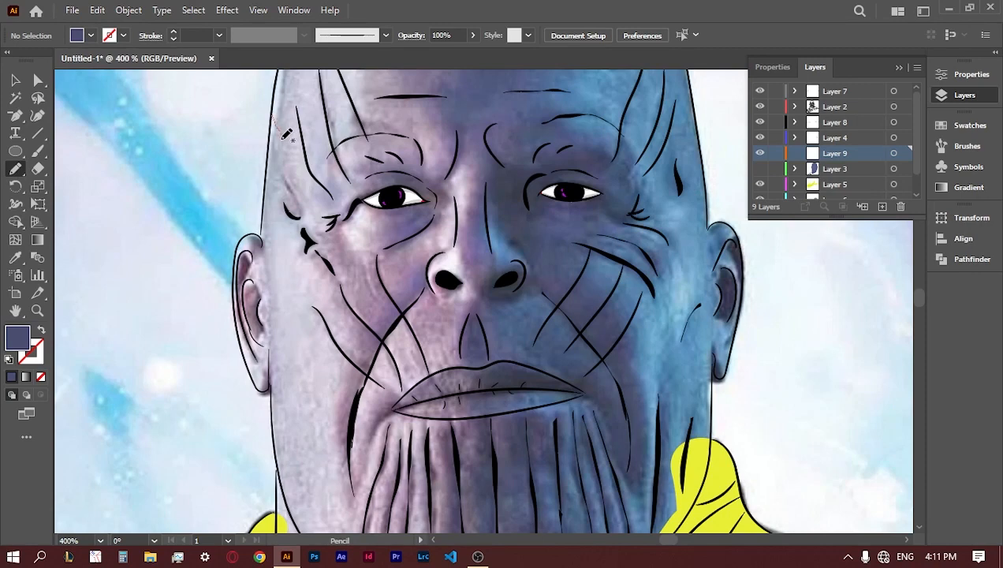
- Draw dark Pencil shadow shapes along the left temple and inside the left ear on Layer 9
{"action": "left_click_drag", "start_coordinate": [273, 235], "coordinate": [266, 185]}
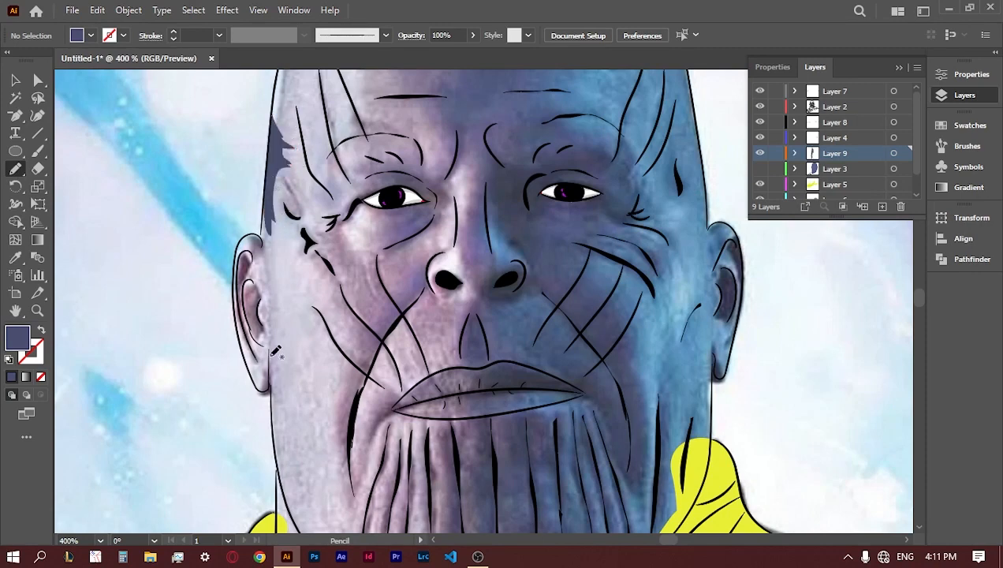
{"action": "left_click_drag", "start_coordinate": [254, 234], "coordinate": [260, 251]}
{"action": "left_click_drag", "start_coordinate": [254, 343], "coordinate": [257, 257]}
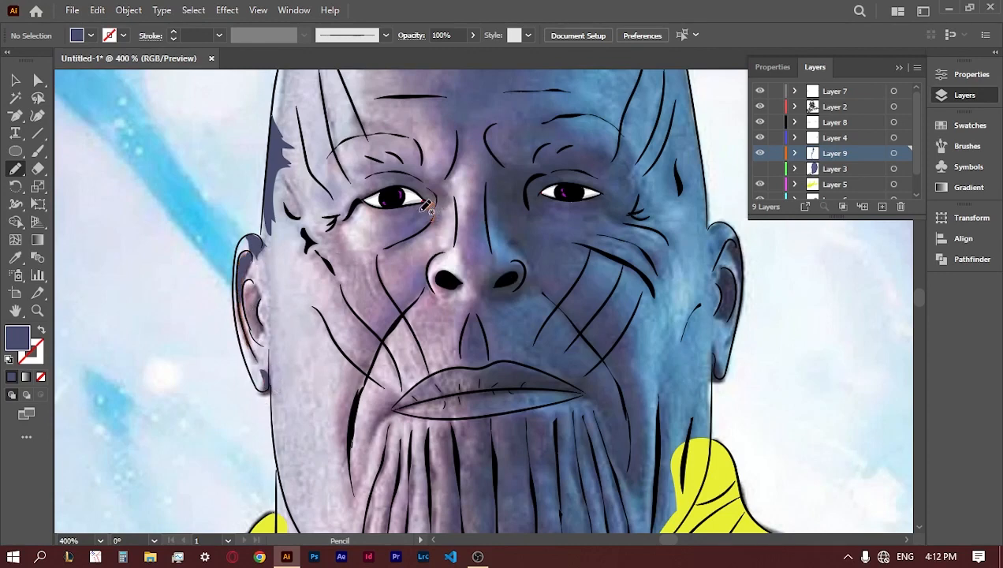
- Shade under the left eye, below its brow, beside its outer corner and along the upper cheek crease
{"action": "left_click_drag", "start_coordinate": [382, 242], "coordinate": [411, 240]}
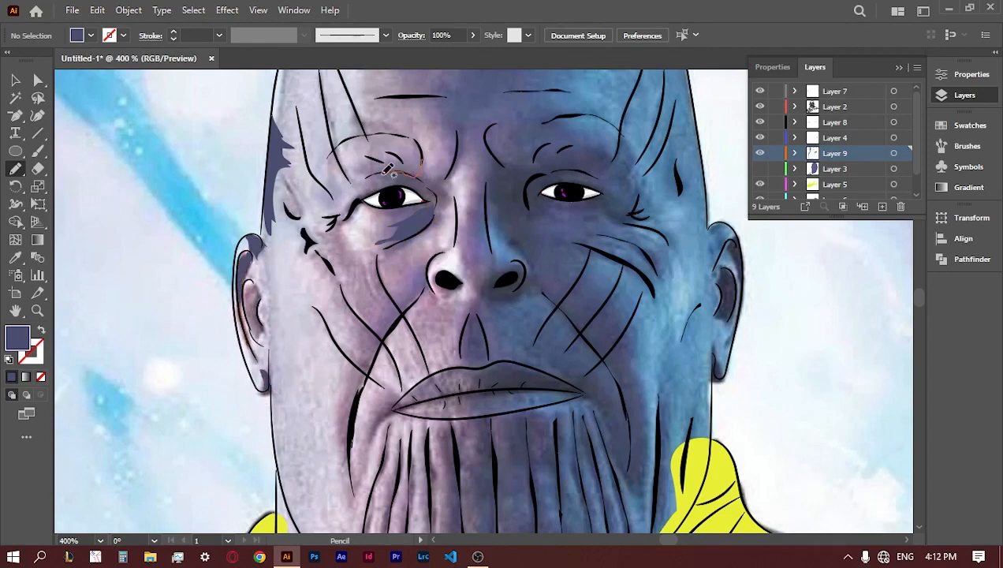
{"action": "left_click_drag", "start_coordinate": [386, 159], "coordinate": [363, 169]}
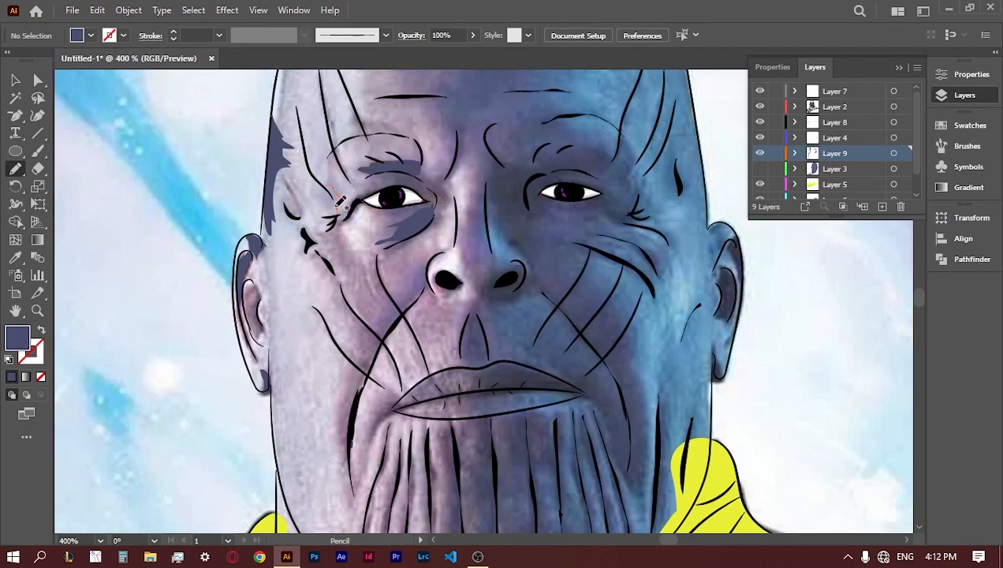
{"action": "left_click_drag", "start_coordinate": [339, 203], "coordinate": [320, 184]}
{"action": "left_click_drag", "start_coordinate": [319, 254], "coordinate": [331, 223]}
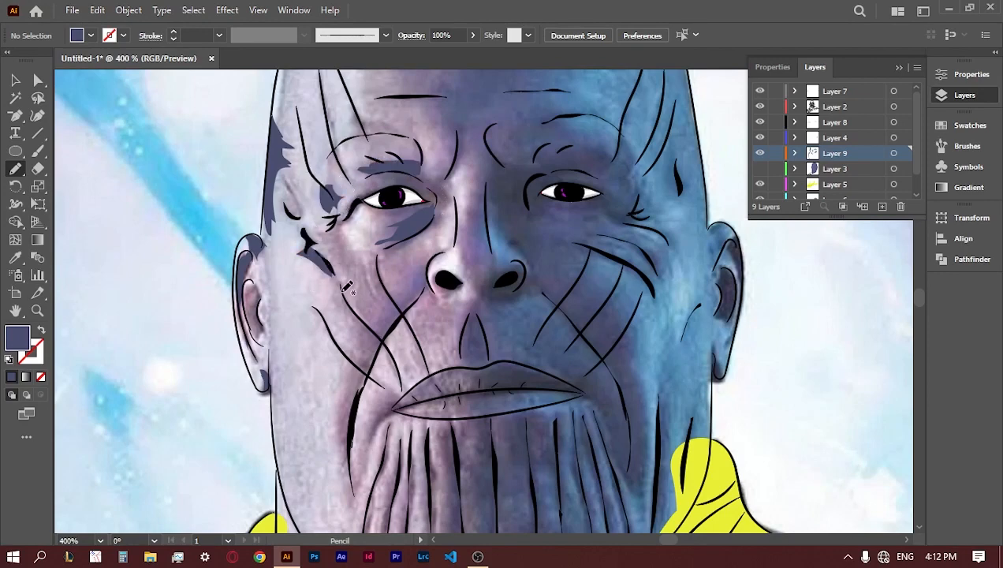
- Shade the left cheek folds, the crease beside the mouth and the groove between nose and upper lip
{"action": "mouse_move", "coordinate": [355, 309]}
{"action": "left_mouse_down"}
{"action": "mouse_move", "coordinate": [345, 294]}
{"action": "mouse_move", "coordinate": [399, 311]}
{"action": "left_mouse_up"}
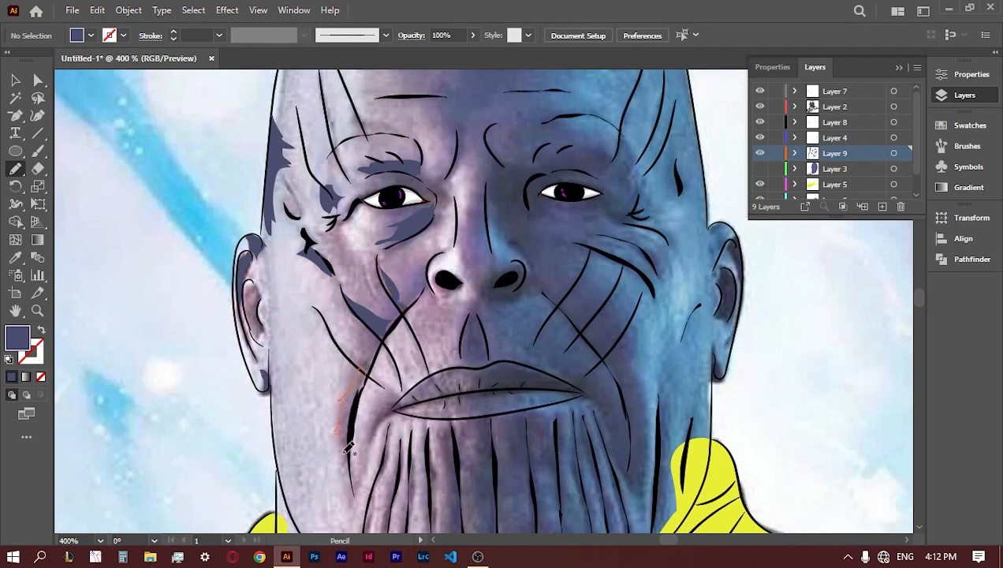
{"action": "left_click_drag", "start_coordinate": [369, 369], "coordinate": [371, 367]}
{"action": "left_click_drag", "start_coordinate": [478, 352], "coordinate": [478, 355]}
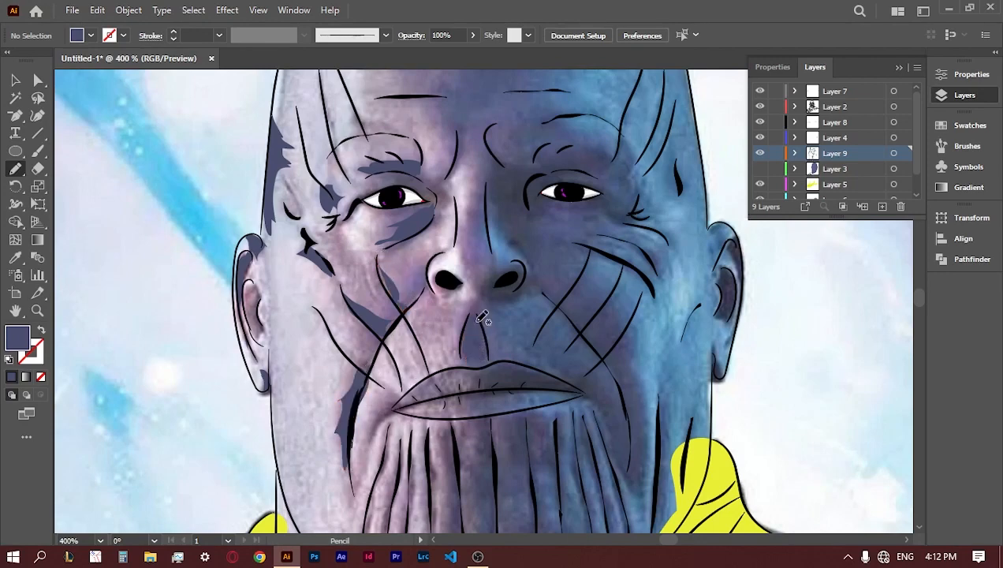
{"action": "left_click_drag", "start_coordinate": [476, 311], "coordinate": [476, 310]}
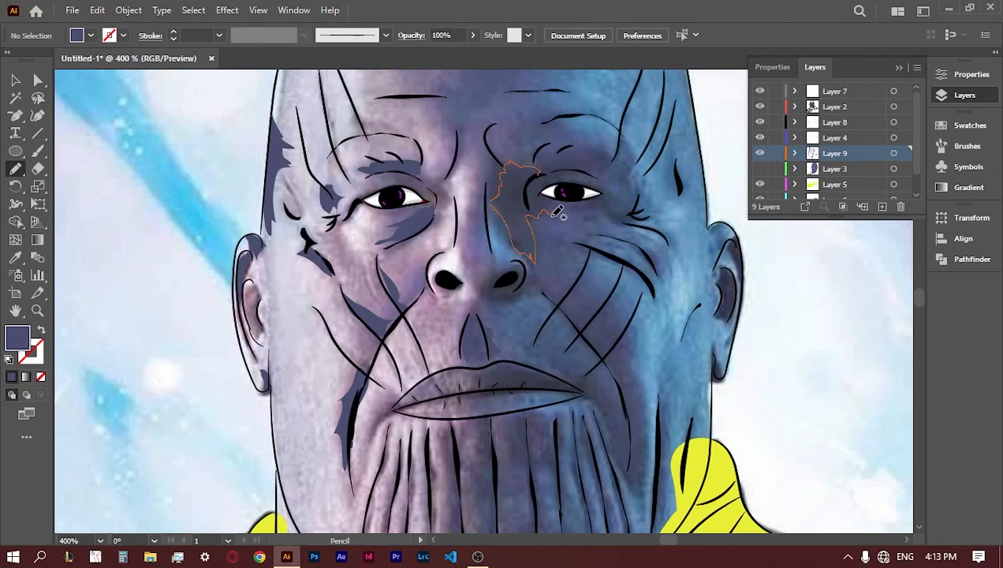
- Draw dark shadow shapes along the nose bridge, all around the right eye and over the left eye's upper lid
{"action": "left_click_drag", "start_coordinate": [549, 186], "coordinate": [547, 189]}
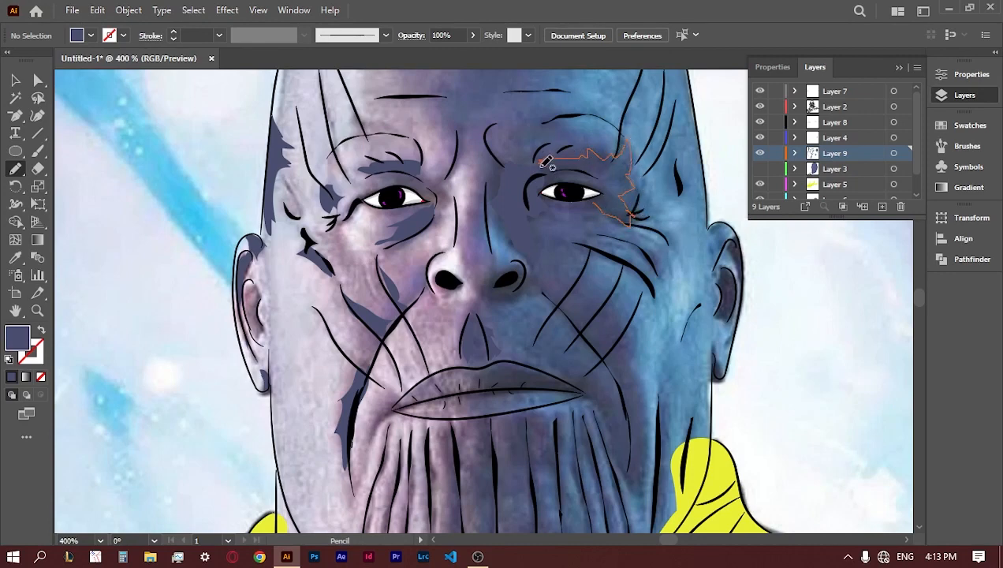
{"action": "left_click_drag", "start_coordinate": [554, 181], "coordinate": [551, 186]}
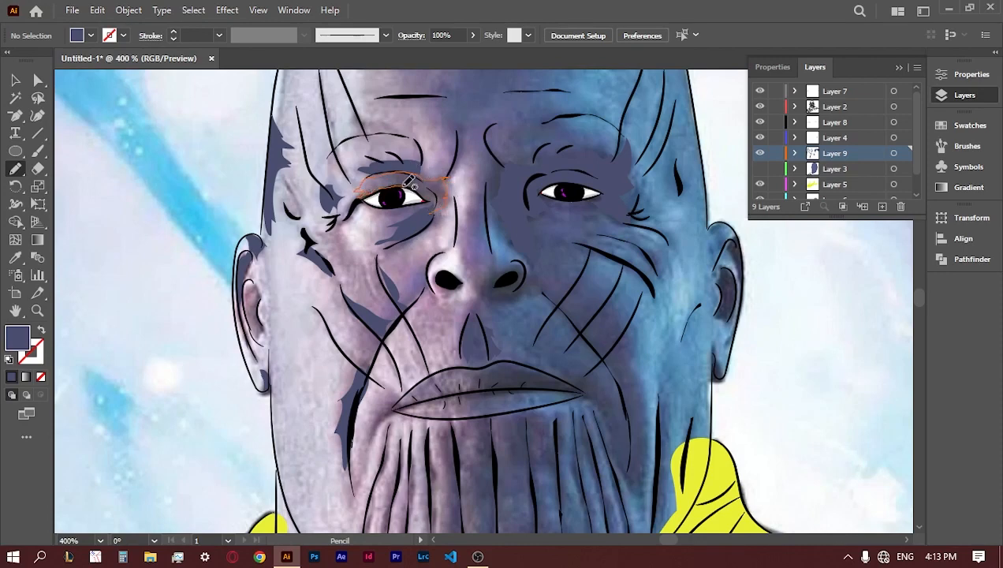
{"action": "left_click_drag", "start_coordinate": [426, 213], "coordinate": [425, 215]}
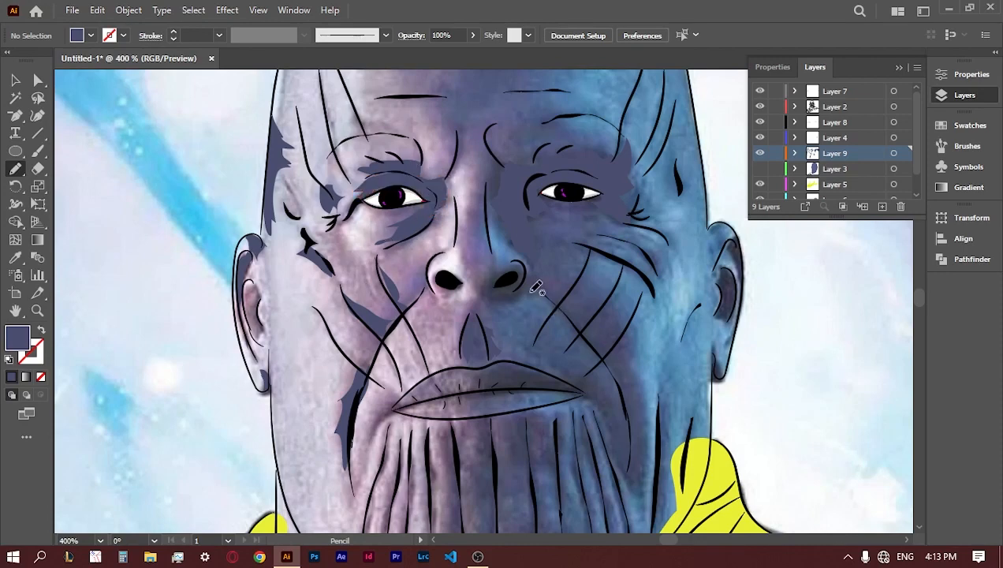
- Shade beside the right nostril, down the right cheek, along the jaw near the collar and in the right ear
{"action": "left_click_drag", "start_coordinate": [509, 298], "coordinate": [527, 265]}
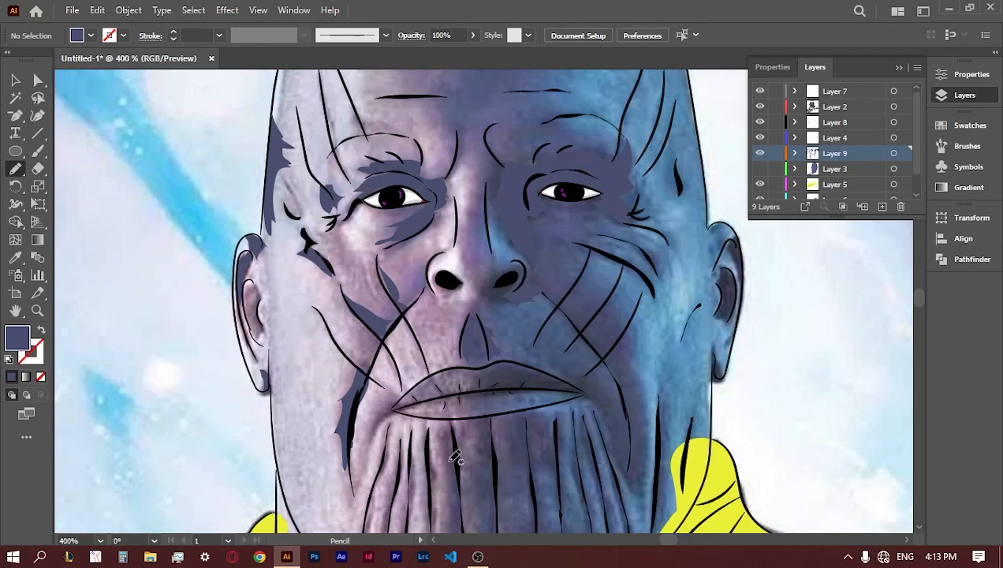
{"action": "scroll", "coordinate": [455, 457], "scroll_direction": "down", "scroll_amount": 2}
{"action": "scroll", "coordinate": [455, 457], "scroll_direction": "right", "scroll_amount": 4}
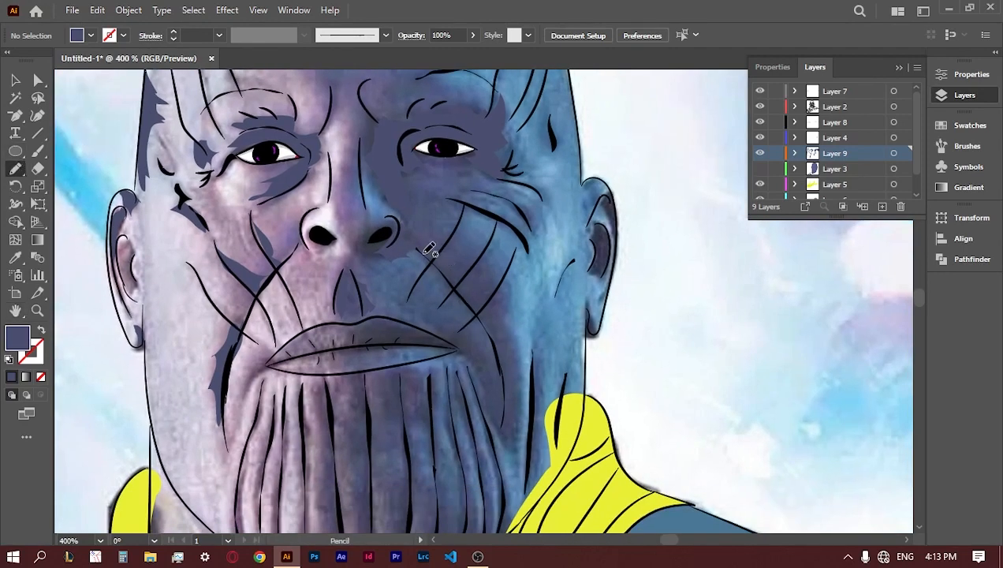
{"action": "mouse_move", "coordinate": [507, 443]}
{"action": "left_mouse_down"}
{"action": "mouse_move", "coordinate": [466, 287]}
{"action": "mouse_move", "coordinate": [422, 251]}
{"action": "left_mouse_up"}
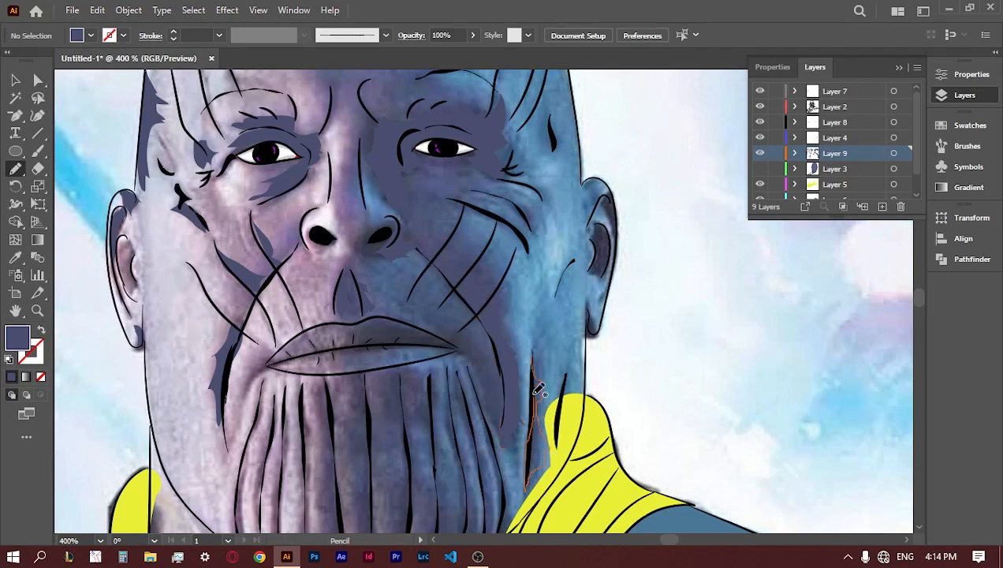
{"action": "left_click_drag", "start_coordinate": [539, 389], "coordinate": [531, 356]}
{"action": "mouse_move", "coordinate": [583, 182]}
{"action": "left_mouse_down"}
{"action": "mouse_move", "coordinate": [588, 224]}
{"action": "mouse_move", "coordinate": [601, 176]}
{"action": "left_mouse_up"}
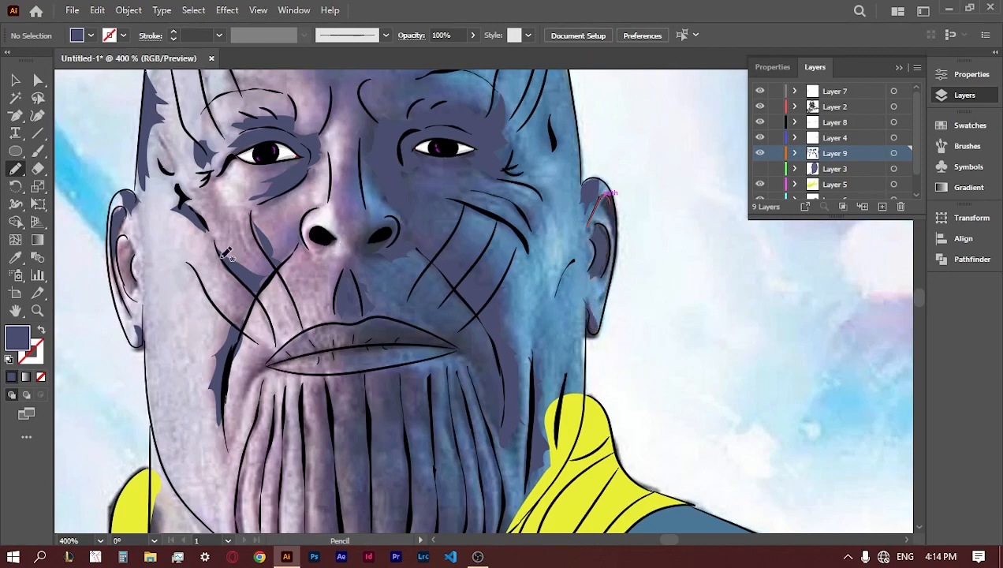
- Draw shadow shapes beneath the three forehead creases and briefly show Layer 3 to check the shading against the skin colour
{"action": "key", "text": "space"}
{"action": "left_click_drag", "start_coordinate": [291, 125], "coordinate": [295, 332]}
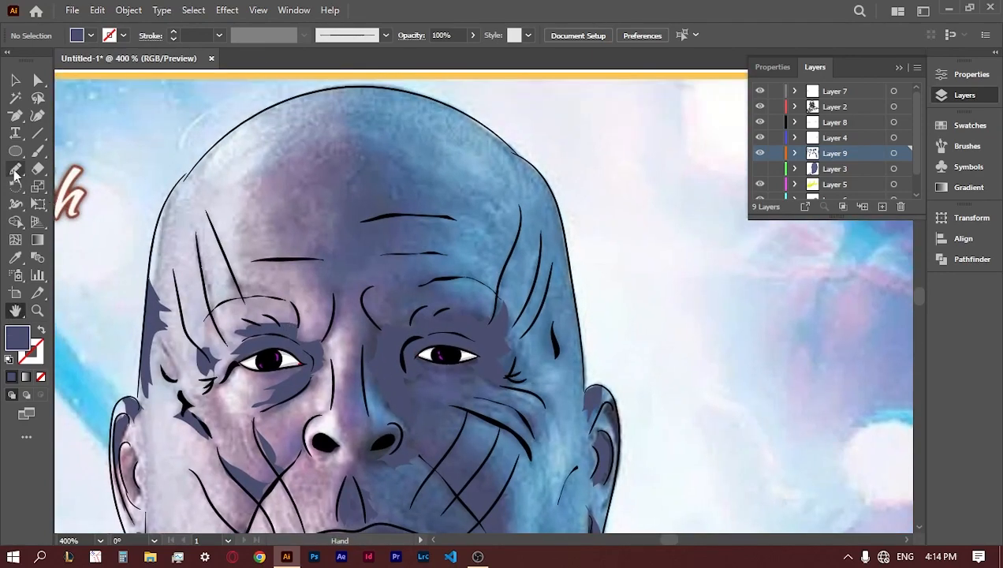
{"action": "left_click_drag", "start_coordinate": [425, 213], "coordinate": [369, 217]}
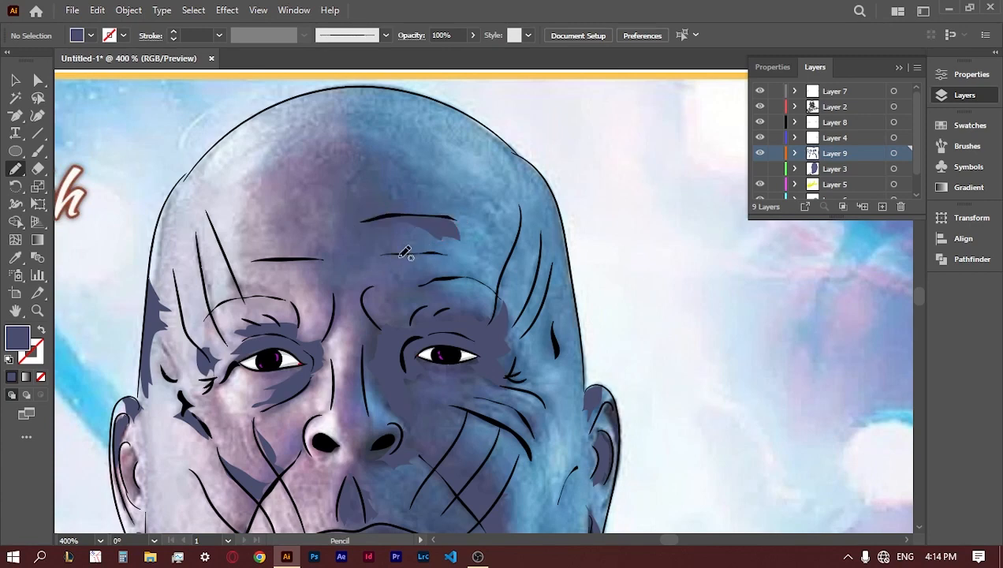
{"action": "left_click_drag", "start_coordinate": [435, 253], "coordinate": [453, 255]}
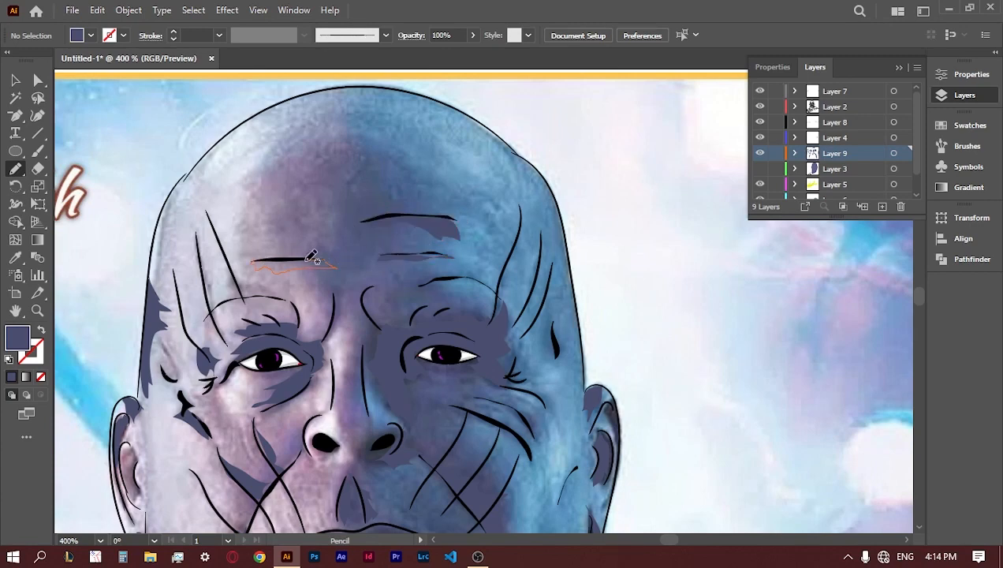
{"action": "left_click_drag", "start_coordinate": [309, 260], "coordinate": [319, 262]}
{"action": "left_click", "coordinate": [760, 169]}
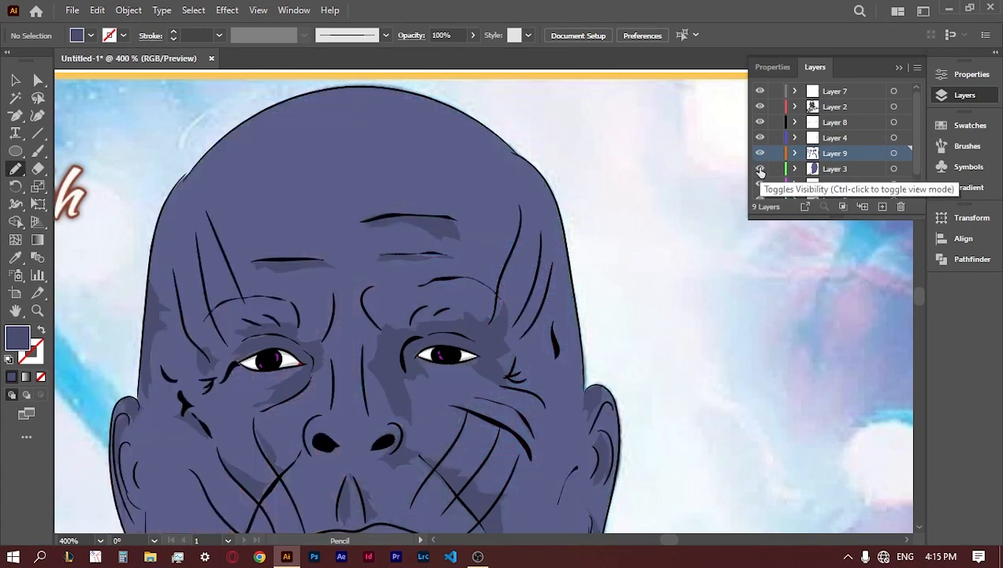
{"action": "left_click", "coordinate": [760, 169]}
- Shade the right temple's mark and wrinkle lines and the upper left edge of the head
{"action": "left_click_drag", "start_coordinate": [553, 364], "coordinate": [554, 365]}
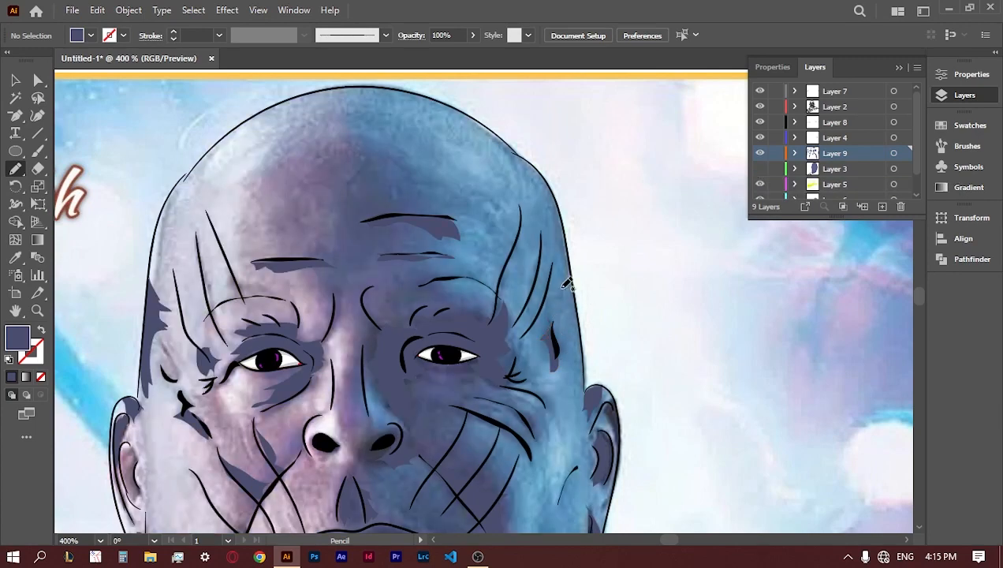
{"action": "mouse_move", "coordinate": [508, 281]}
{"action": "left_mouse_down"}
{"action": "mouse_move", "coordinate": [544, 265]}
{"action": "mouse_move", "coordinate": [522, 317]}
{"action": "mouse_move", "coordinate": [545, 311]}
{"action": "left_mouse_up"}
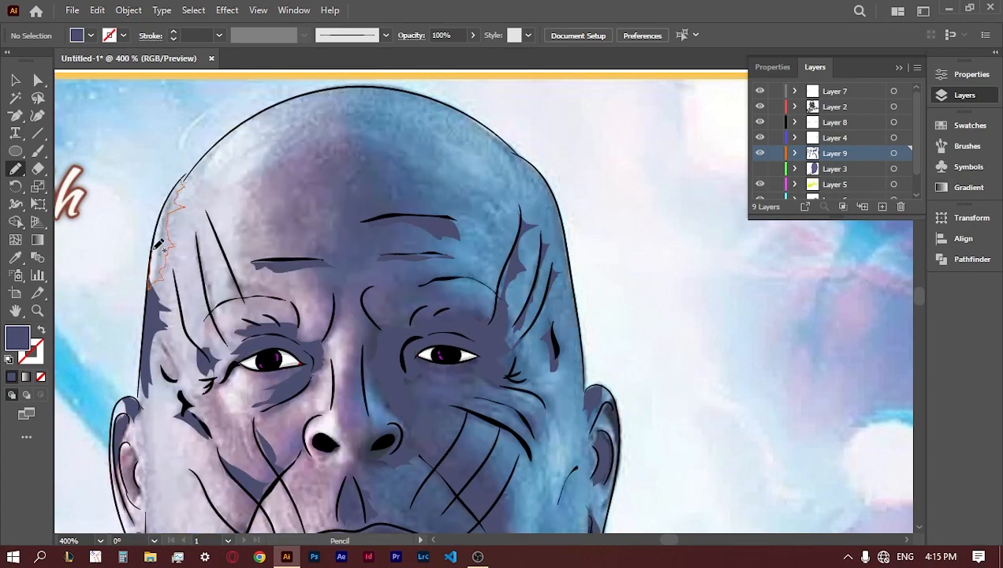
{"action": "left_click_drag", "start_coordinate": [171, 194], "coordinate": [172, 194]}
- Draw narrow dark shadow shapes beside the vertical grooves on the left half of the chin
{"action": "scroll", "coordinate": [320, 303], "scroll_direction": "down", "scroll_amount": 5}
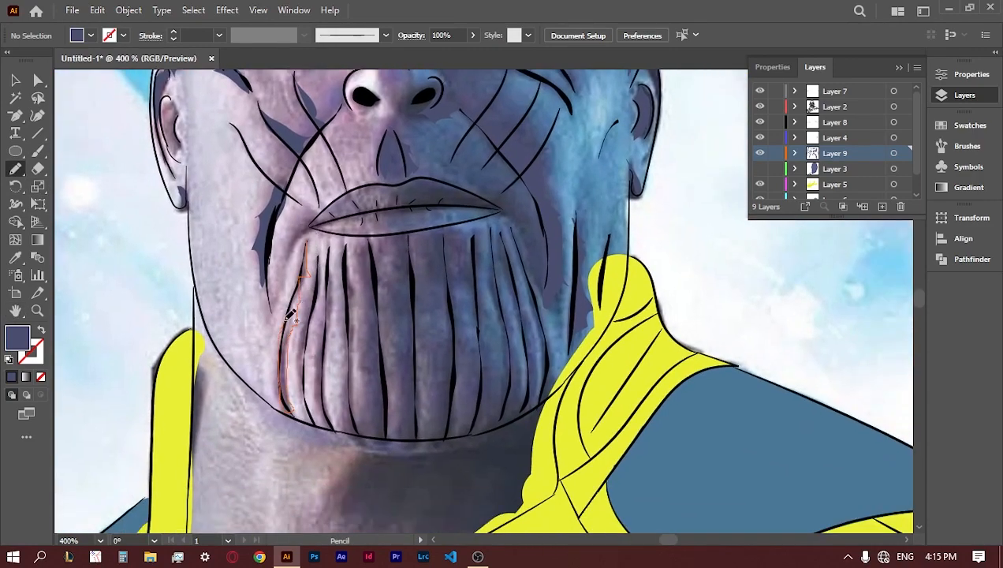
{"action": "left_click_drag", "start_coordinate": [287, 315], "coordinate": [304, 248]}
{"action": "mouse_move", "coordinate": [327, 292]}
{"action": "left_mouse_down"}
{"action": "mouse_move", "coordinate": [309, 337]}
{"action": "mouse_move", "coordinate": [314, 414]}
{"action": "mouse_move", "coordinate": [311, 406]}
{"action": "mouse_move", "coordinate": [323, 394]}
{"action": "mouse_move", "coordinate": [337, 425]}
{"action": "mouse_move", "coordinate": [330, 308]}
{"action": "left_mouse_up"}
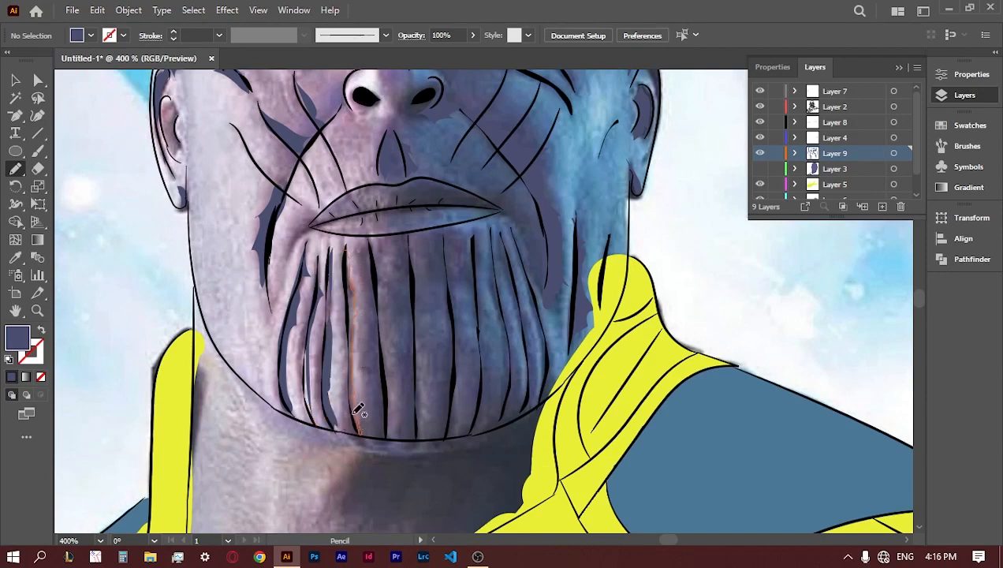
{"action": "left_click_drag", "start_coordinate": [358, 410], "coordinate": [348, 288]}
{"action": "mouse_move", "coordinate": [369, 243]}
{"action": "left_mouse_down"}
{"action": "mouse_move", "coordinate": [391, 427]}
{"action": "mouse_move", "coordinate": [394, 356]}
{"action": "mouse_move", "coordinate": [376, 260]}
{"action": "left_mouse_up"}
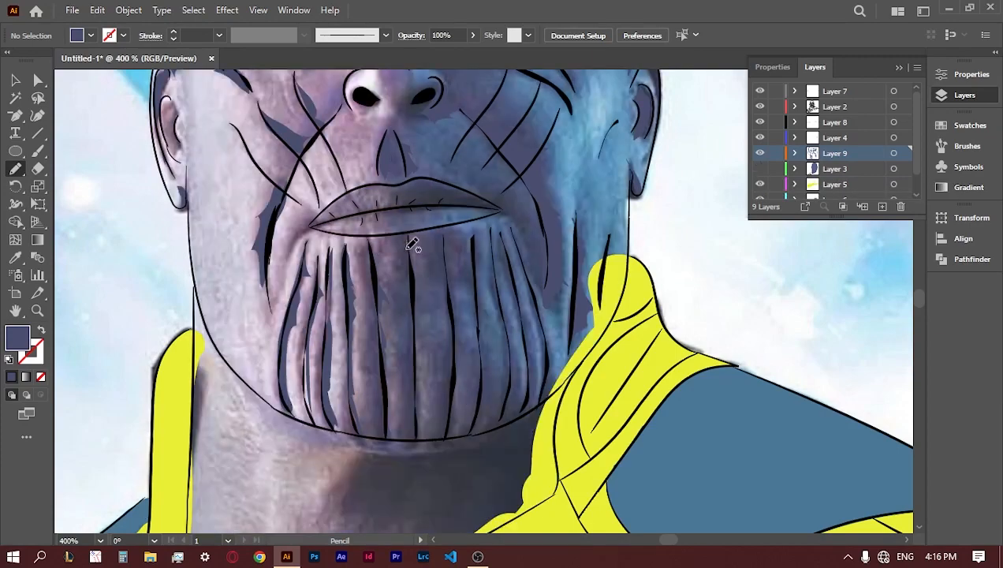
- Shade alongside the vertical grooves in the centre and right half of the chin, up to the outermost groove
{"action": "mouse_move", "coordinate": [417, 431]}
{"action": "left_mouse_down"}
{"action": "mouse_move", "coordinate": [393, 288]}
{"action": "mouse_move", "coordinate": [427, 258]}
{"action": "mouse_move", "coordinate": [439, 276]}
{"action": "mouse_move", "coordinate": [436, 403]}
{"action": "mouse_move", "coordinate": [426, 436]}
{"action": "left_mouse_up"}
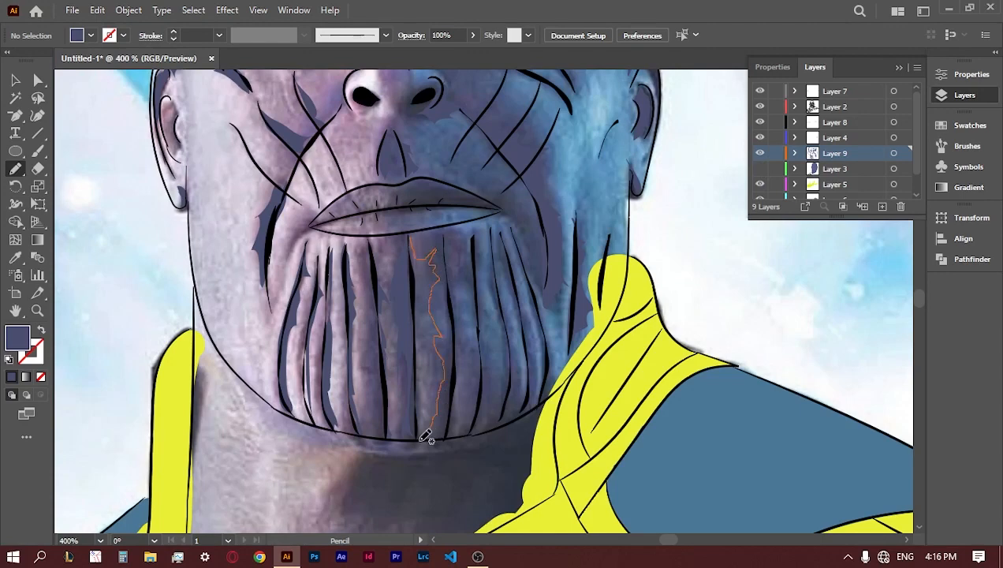
{"action": "mouse_move", "coordinate": [451, 231]}
{"action": "left_mouse_down"}
{"action": "mouse_move", "coordinate": [464, 255]}
{"action": "mouse_move", "coordinate": [454, 433]}
{"action": "left_mouse_up"}
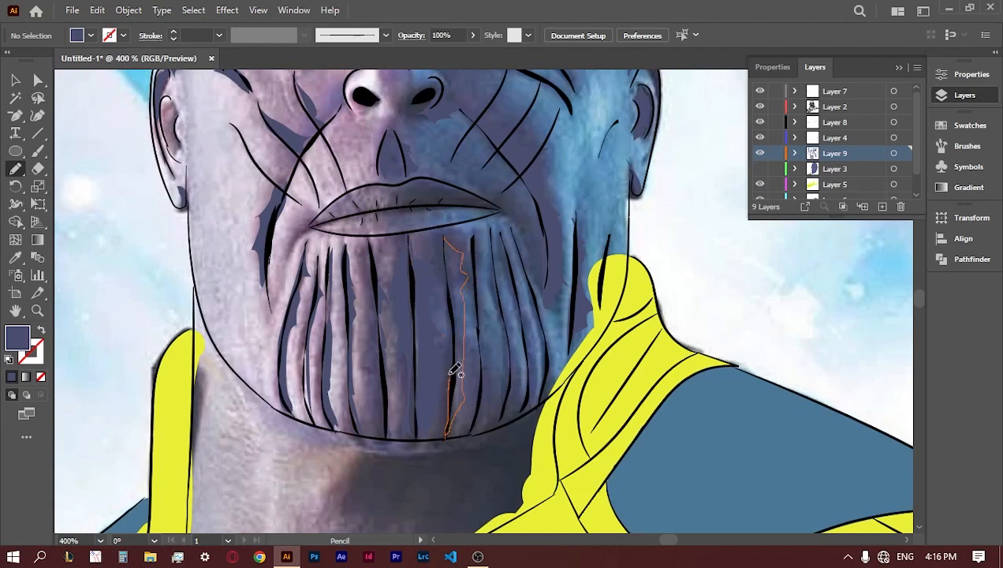
{"action": "left_click_drag", "start_coordinate": [476, 235], "coordinate": [482, 426]}
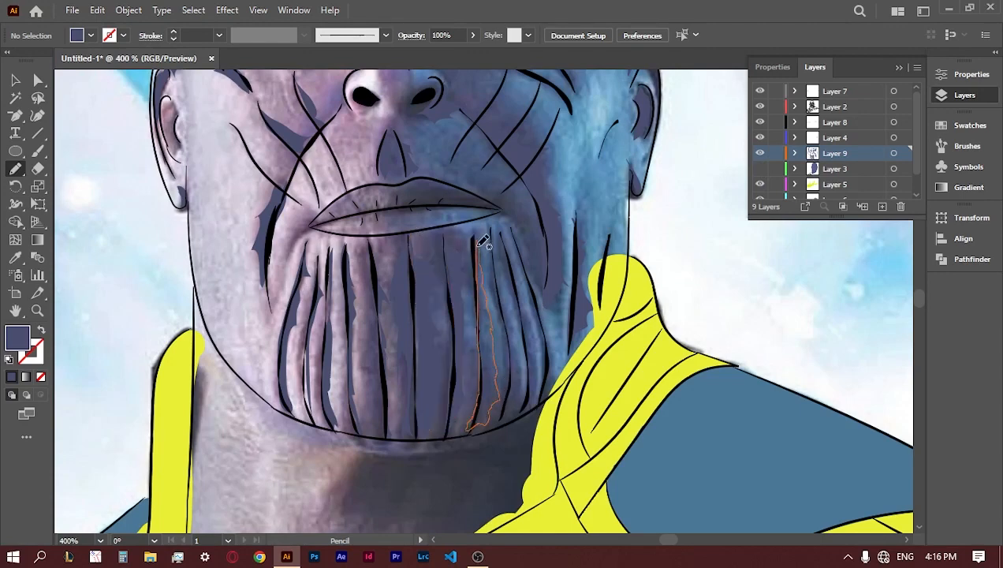
{"action": "mouse_move", "coordinate": [494, 230]}
{"action": "left_mouse_down"}
{"action": "mouse_move", "coordinate": [500, 413]}
{"action": "mouse_move", "coordinate": [515, 414]}
{"action": "mouse_move", "coordinate": [500, 271]}
{"action": "mouse_move", "coordinate": [517, 287]}
{"action": "mouse_move", "coordinate": [524, 411]}
{"action": "mouse_move", "coordinate": [528, 243]}
{"action": "mouse_move", "coordinate": [539, 269]}
{"action": "left_mouse_up"}
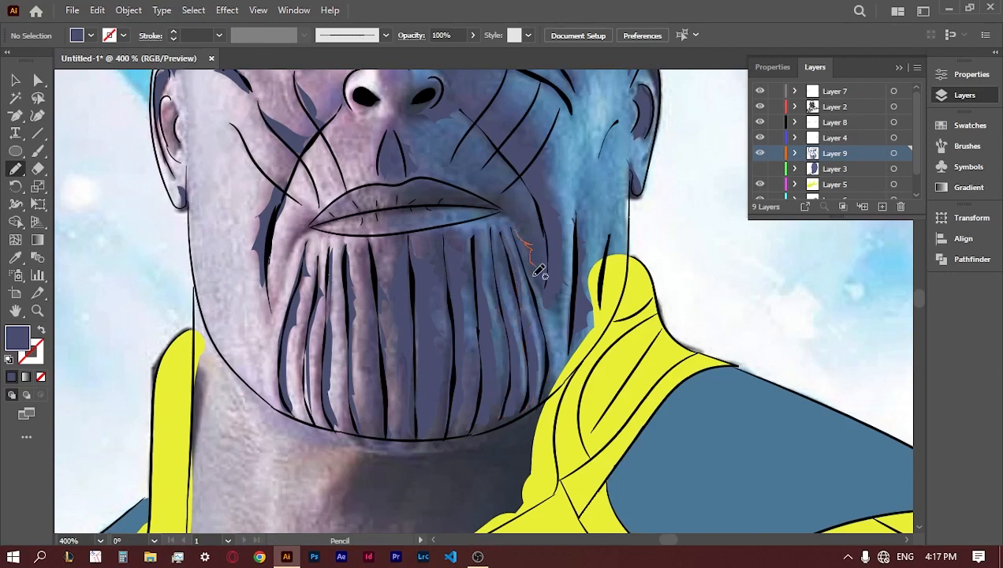
{"action": "mouse_move", "coordinate": [541, 398]}
{"action": "left_mouse_down"}
{"action": "mouse_move", "coordinate": [548, 334]}
{"action": "mouse_move", "coordinate": [514, 230]}
{"action": "left_mouse_up"}
- Show Layer 3 and shade the left jaw edge from below the ear down to the chin
{"action": "left_click", "coordinate": [760, 170]}
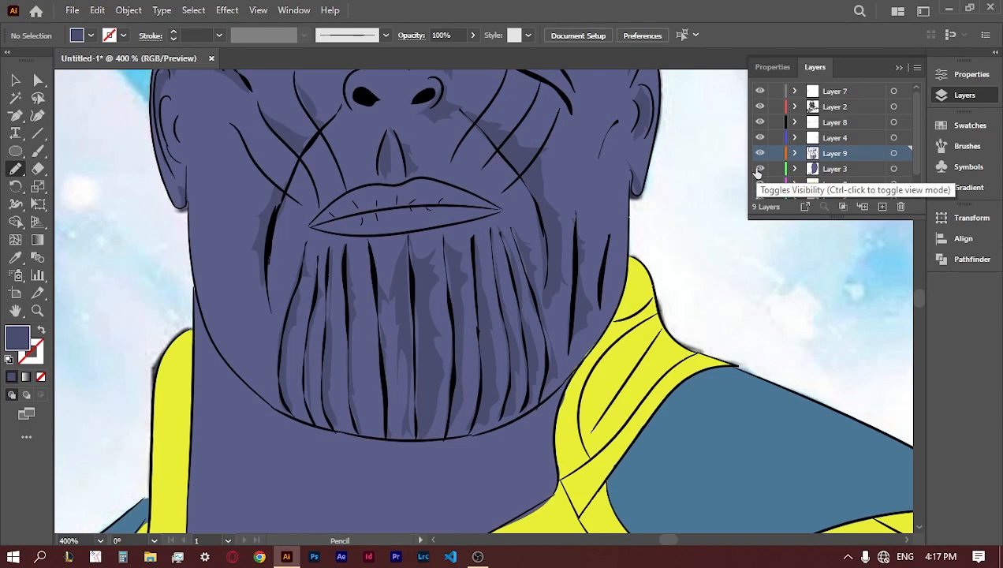
{"action": "left_click_drag", "start_coordinate": [187, 173], "coordinate": [220, 272]}
{"action": "left_click_drag", "start_coordinate": [217, 331], "coordinate": [190, 181]}
{"action": "left_click_drag", "start_coordinate": [278, 392], "coordinate": [210, 331]}
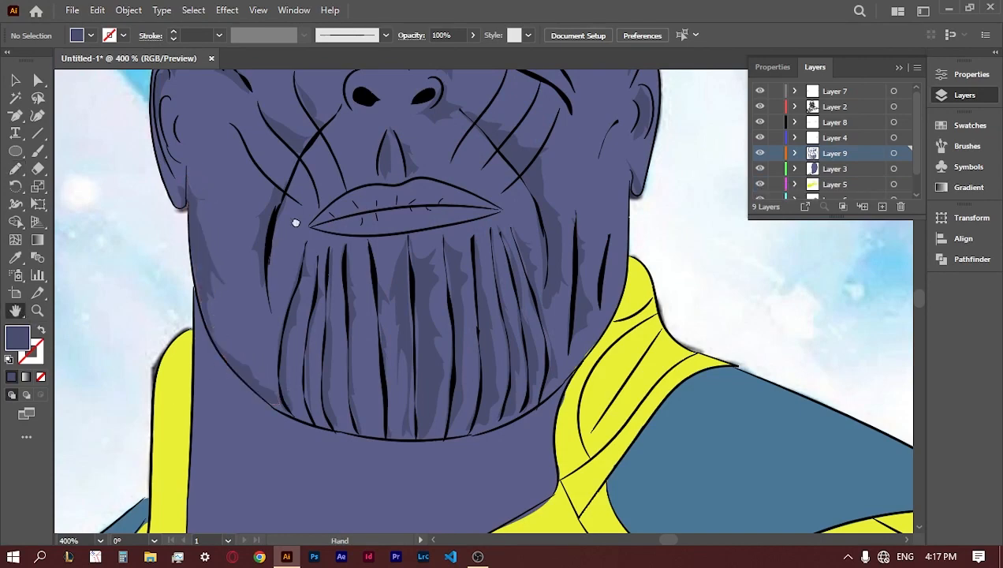
- Draw shadow shapes at the right corner of the mouth and around the two nostrils
{"action": "mouse_move", "coordinate": [308, 126]}
{"action": "left_mouse_down"}
{"action": "mouse_move", "coordinate": [327, 325]}
{"action": "mouse_move", "coordinate": [273, 289]}
{"action": "left_mouse_up"}
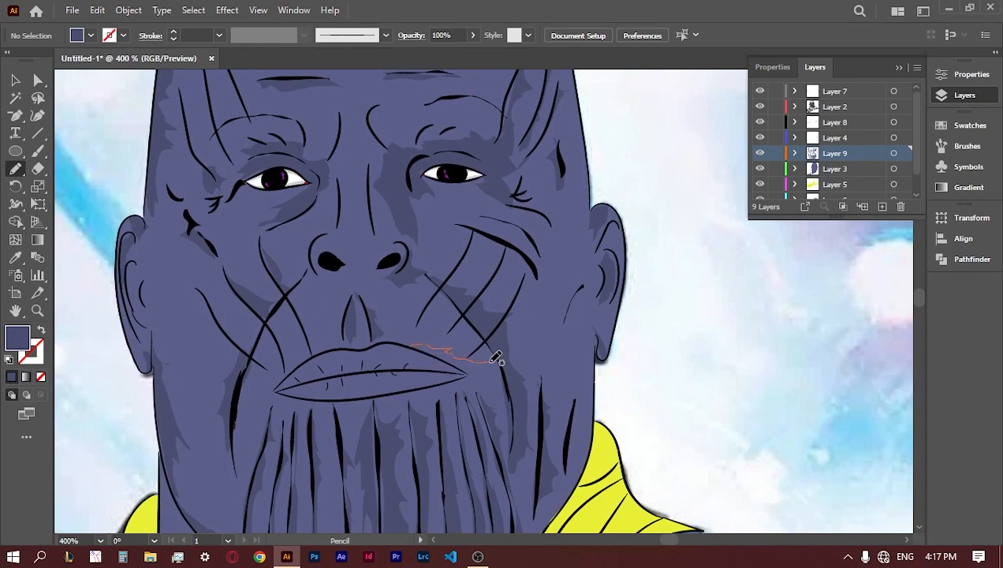
{"action": "mouse_move", "coordinate": [495, 359]}
{"action": "left_mouse_down"}
{"action": "mouse_move", "coordinate": [454, 386]}
{"action": "mouse_move", "coordinate": [455, 366]}
{"action": "mouse_move", "coordinate": [411, 345]}
{"action": "left_mouse_up"}
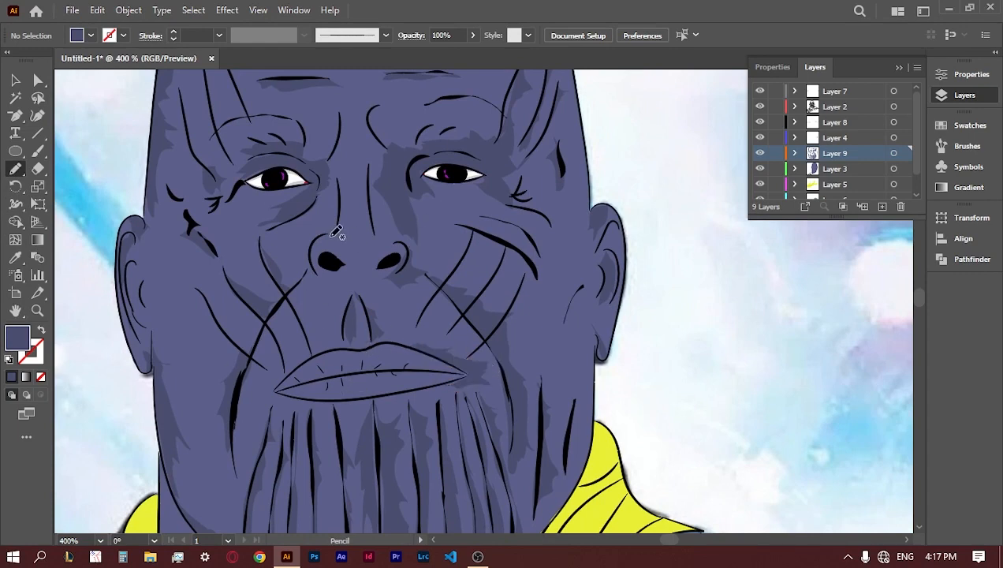
{"action": "left_click_drag", "start_coordinate": [395, 238], "coordinate": [399, 241]}
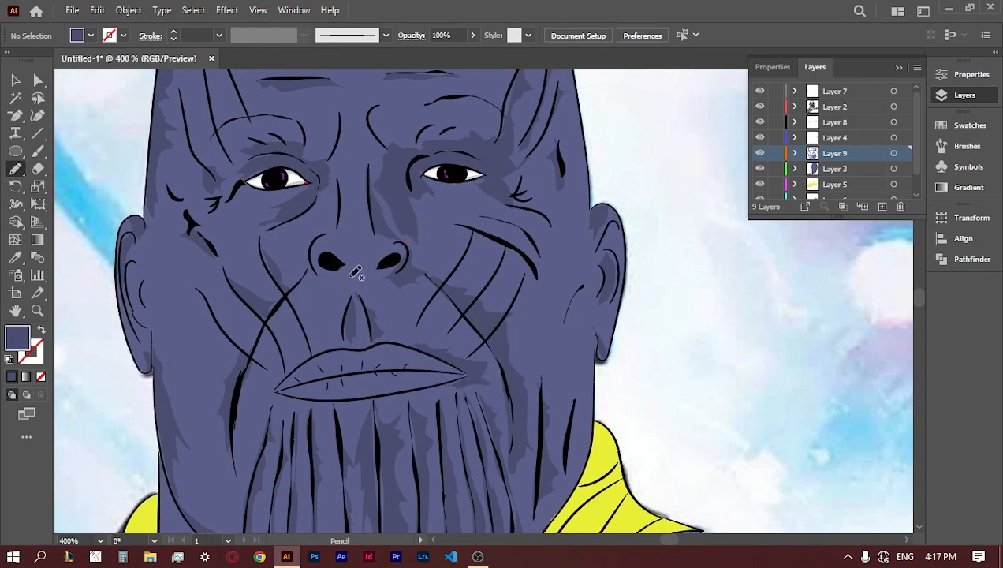
{"action": "mouse_move", "coordinate": [315, 271]}
{"action": "left_mouse_down"}
{"action": "mouse_move", "coordinate": [362, 277]}
{"action": "mouse_move", "coordinate": [316, 269]}
{"action": "mouse_move", "coordinate": [325, 236]}
{"action": "left_mouse_up"}
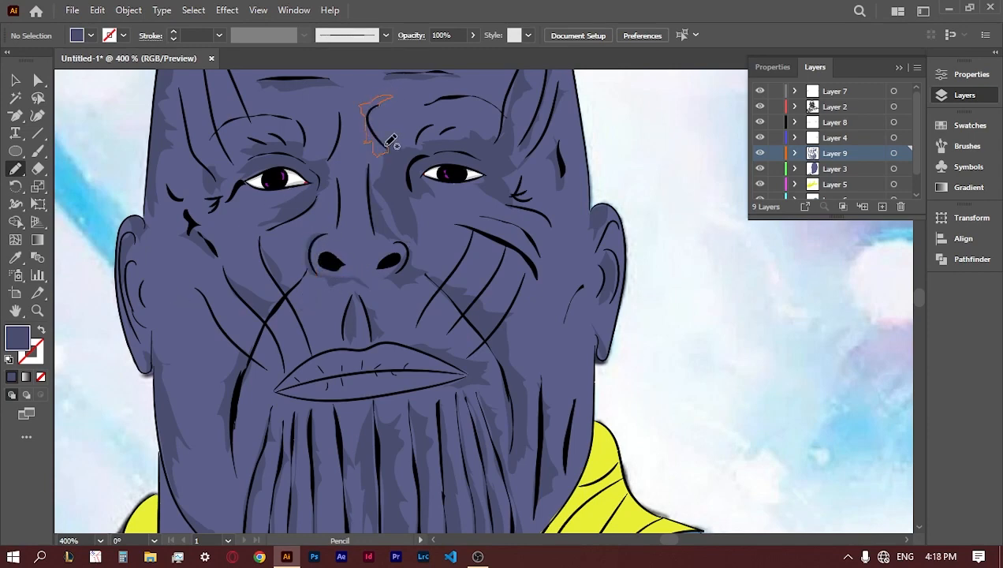
- Shade around the right eyebrow's inner crease and upper line, the left temple's wrinkle lines and the left ear
{"action": "left_click_drag", "start_coordinate": [390, 141], "coordinate": [371, 136]}
{"action": "mouse_move", "coordinate": [446, 99]}
{"action": "left_mouse_down"}
{"action": "mouse_move", "coordinate": [417, 108]}
{"action": "mouse_move", "coordinate": [441, 128]}
{"action": "left_mouse_up"}
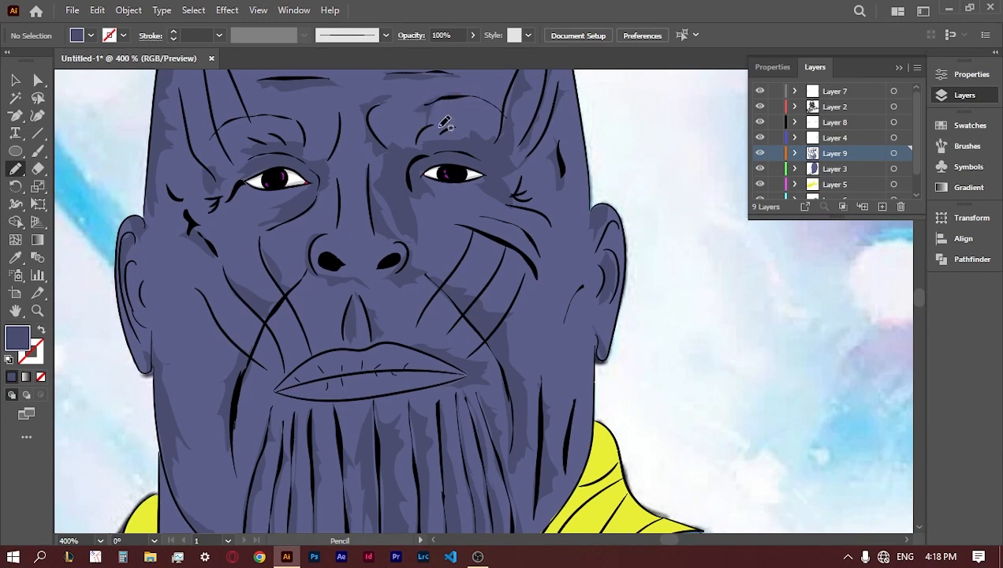
{"action": "scroll", "coordinate": [158, 276], "scroll_direction": "up", "scroll_amount": 5}
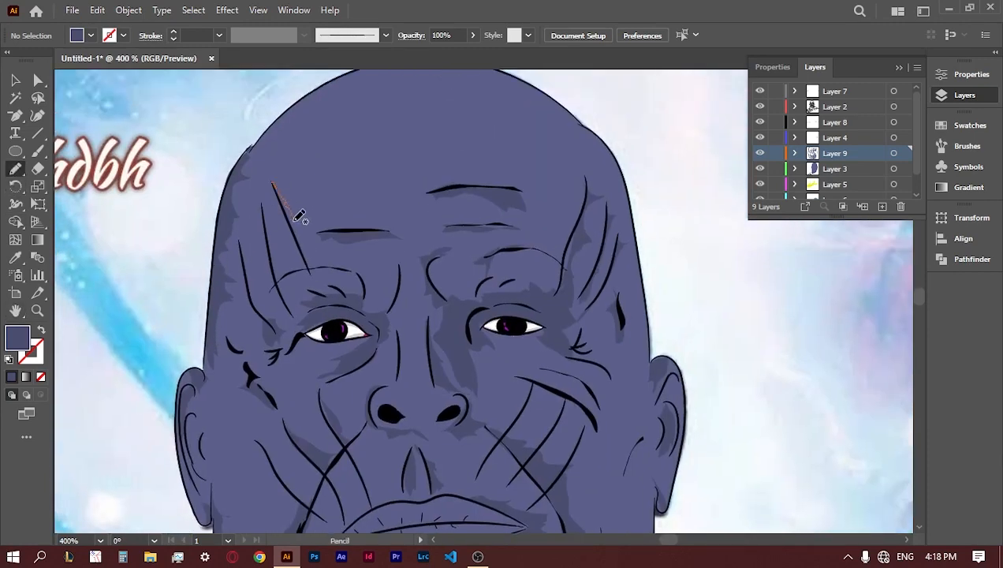
{"action": "mouse_move", "coordinate": [307, 256]}
{"action": "left_mouse_down"}
{"action": "mouse_move", "coordinate": [273, 231]}
{"action": "mouse_move", "coordinate": [299, 311]}
{"action": "mouse_move", "coordinate": [271, 260]}
{"action": "mouse_move", "coordinate": [252, 261]}
{"action": "mouse_move", "coordinate": [277, 331]}
{"action": "mouse_move", "coordinate": [241, 264]}
{"action": "mouse_move", "coordinate": [249, 350]}
{"action": "left_mouse_up"}
{"action": "left_click_drag", "start_coordinate": [207, 444], "coordinate": [205, 437]}
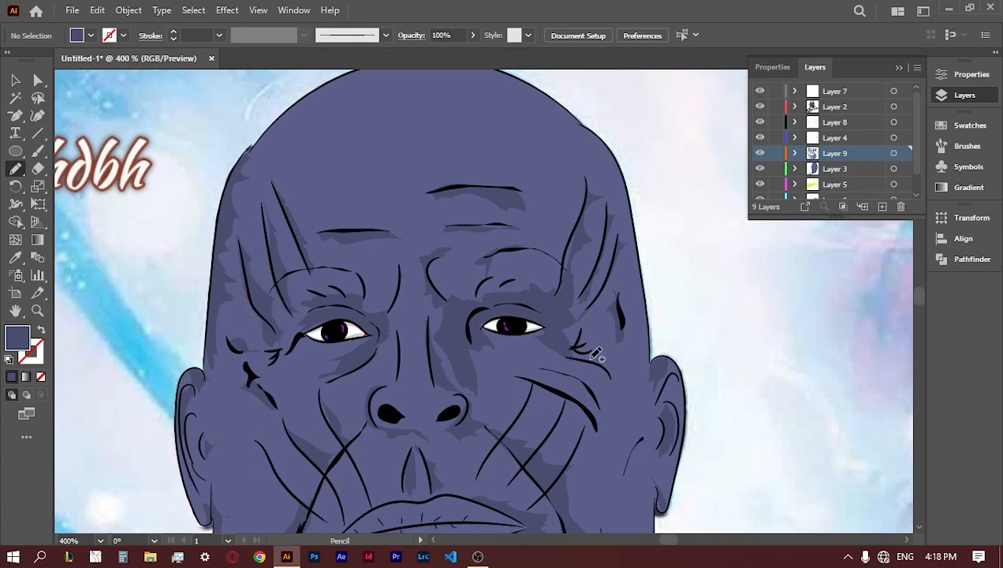
- Shade the upper left edge of the skull and the outer edge of the left cheek beside the ear
{"action": "left_click", "coordinate": [15, 311]}
{"action": "left_click_drag", "start_coordinate": [254, 241], "coordinate": [287, 330]}
{"action": "left_click", "coordinate": [16, 168]}
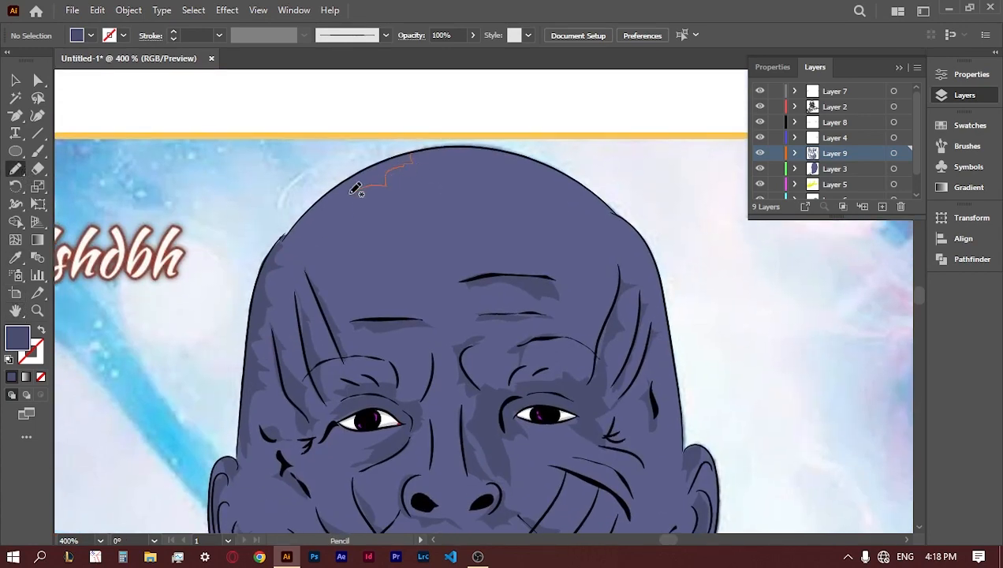
{"action": "left_click_drag", "start_coordinate": [402, 153], "coordinate": [404, 154]}
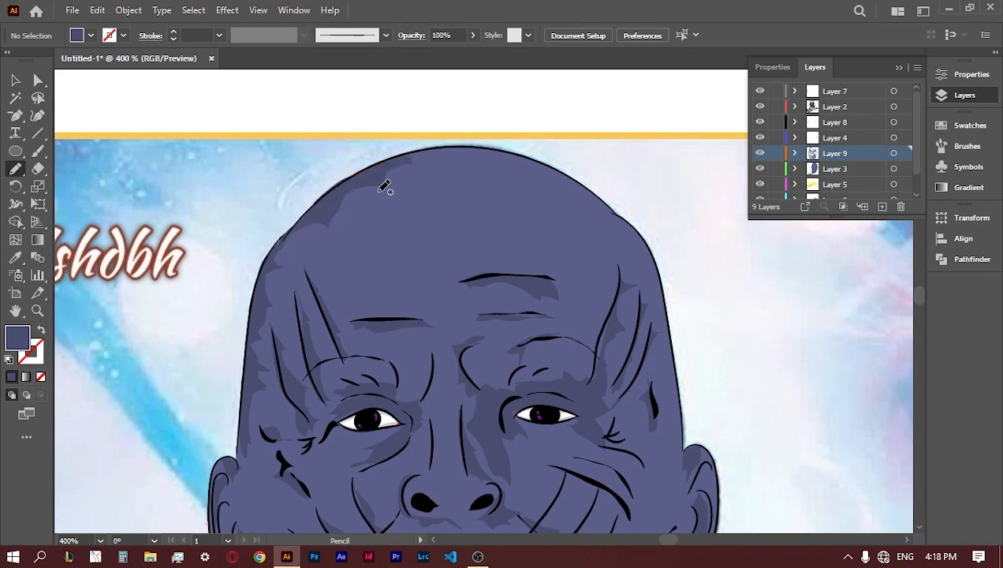
{"action": "left_click", "coordinate": [15, 310]}
{"action": "mouse_move", "coordinate": [576, 490]}
{"action": "left_mouse_down"}
{"action": "mouse_move", "coordinate": [504, 217]}
{"action": "mouse_move", "coordinate": [569, 260]}
{"action": "left_mouse_up"}
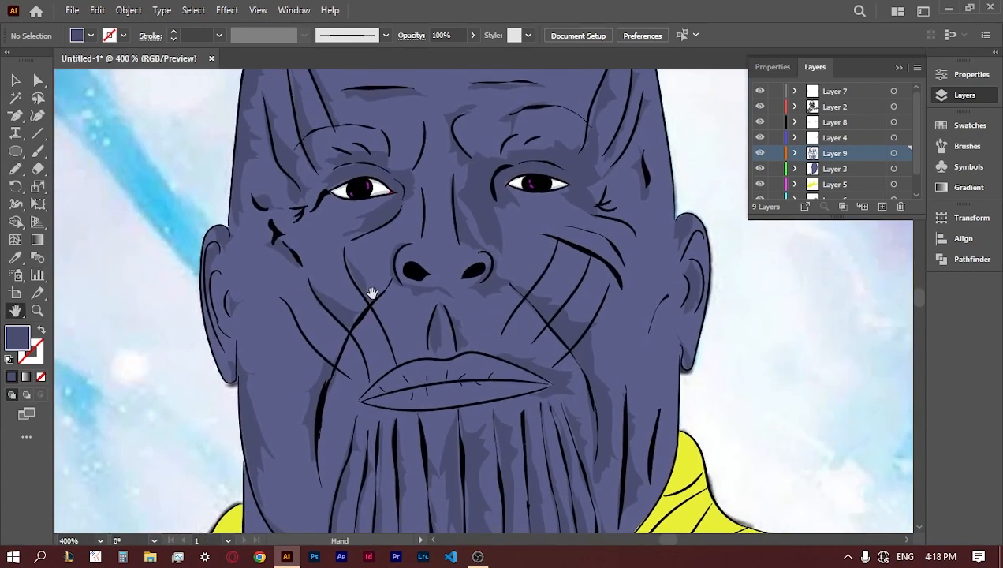
{"action": "left_click", "coordinate": [16, 169]}
{"action": "mouse_move", "coordinate": [250, 269]}
{"action": "left_mouse_down"}
{"action": "mouse_move", "coordinate": [252, 342]}
{"action": "mouse_move", "coordinate": [240, 376]}
{"action": "left_mouse_up"}
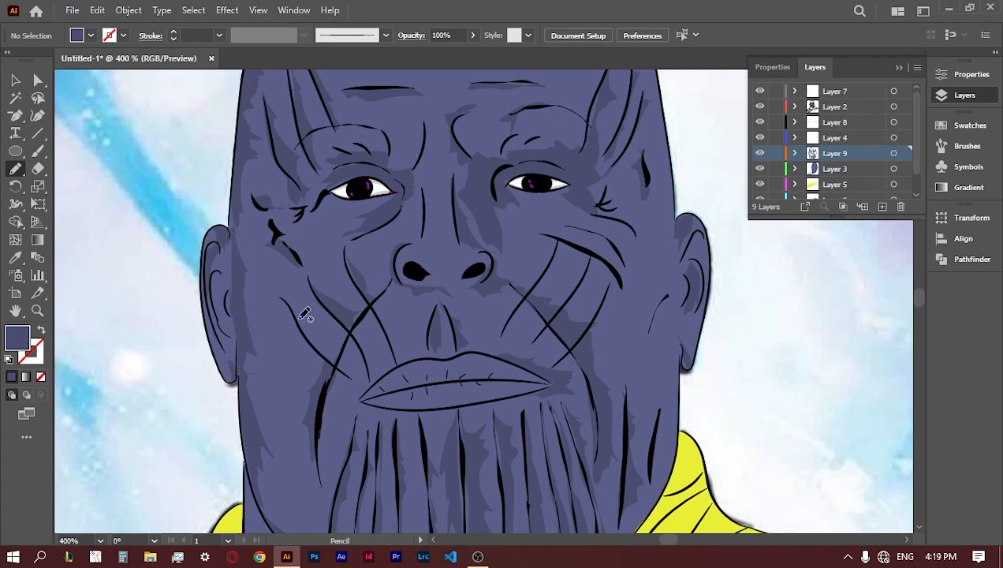
- Shade along the right cheek's wrinkle lines, beside the right ear and down the right edge of the face
{"action": "mouse_move", "coordinate": [550, 229]}
{"action": "left_mouse_down"}
{"action": "mouse_move", "coordinate": [633, 271]}
{"action": "mouse_move", "coordinate": [623, 285]}
{"action": "left_mouse_up"}
{"action": "mouse_move", "coordinate": [604, 225]}
{"action": "left_mouse_down"}
{"action": "mouse_move", "coordinate": [632, 261]}
{"action": "mouse_move", "coordinate": [598, 238]}
{"action": "mouse_move", "coordinate": [621, 227]}
{"action": "left_mouse_up"}
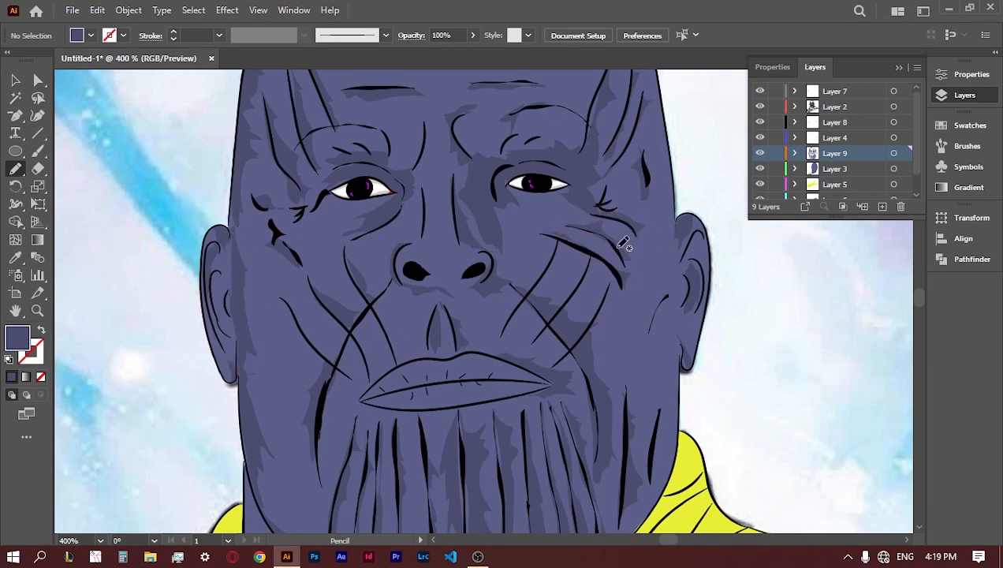
{"action": "left_click_drag", "start_coordinate": [670, 321], "coordinate": [648, 331]}
{"action": "left_click_drag", "start_coordinate": [670, 443], "coordinate": [645, 480]}
{"action": "mouse_move", "coordinate": [672, 228]}
{"action": "left_mouse_down"}
{"action": "mouse_move", "coordinate": [676, 305]}
{"action": "mouse_move", "coordinate": [664, 387]}
{"action": "mouse_move", "coordinate": [672, 228]}
{"action": "left_mouse_up"}
- Draw small shadow shapes between the grooves along the chin's lower edge and beside the left mouth crease
{"action": "key", "text": "space"}
{"action": "mouse_move", "coordinate": [603, 396]}
{"action": "left_mouse_down"}
{"action": "mouse_move", "coordinate": [518, 278]}
{"action": "mouse_move", "coordinate": [608, 219]}
{"action": "left_mouse_up"}
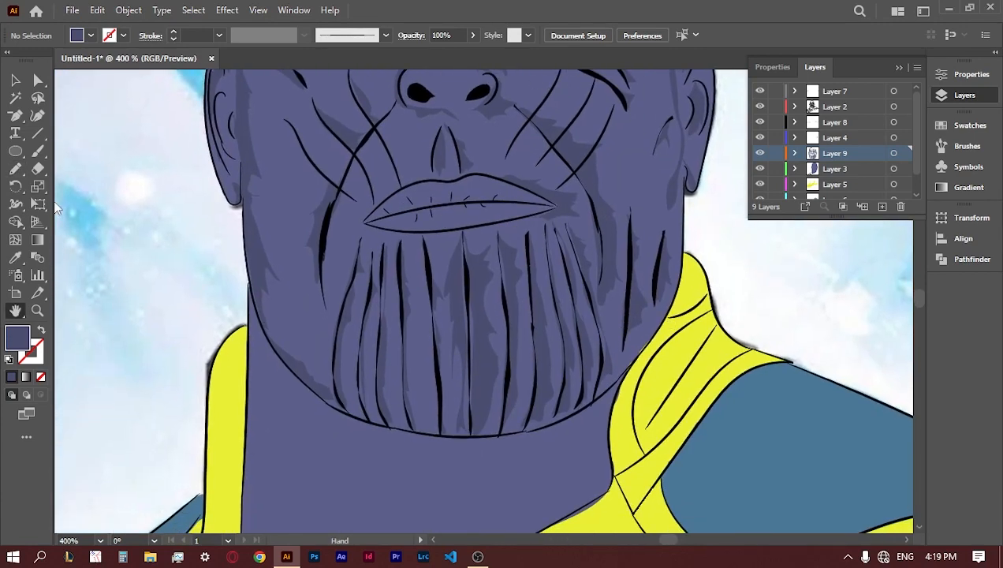
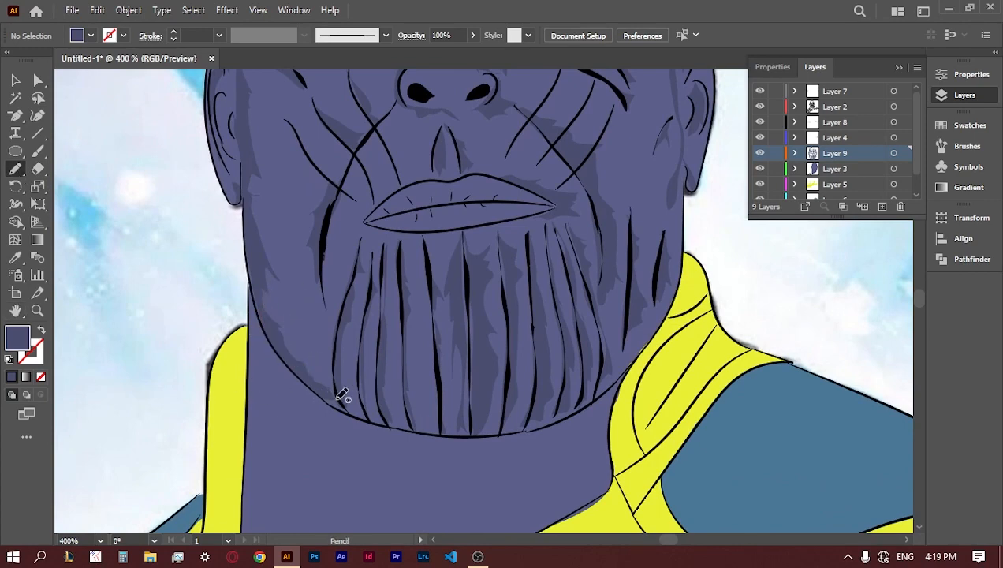
{"action": "left_click_drag", "start_coordinate": [378, 421], "coordinate": [380, 422]}
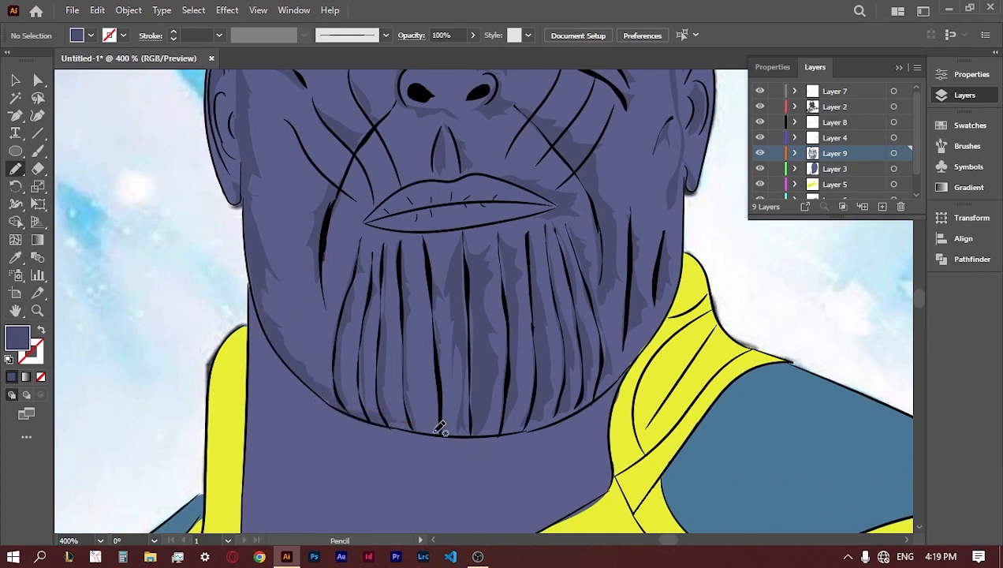
{"action": "mouse_move", "coordinate": [438, 433]}
{"action": "left_mouse_down"}
{"action": "mouse_move", "coordinate": [401, 420]}
{"action": "mouse_move", "coordinate": [542, 420]}
{"action": "mouse_move", "coordinate": [439, 435]}
{"action": "mouse_move", "coordinate": [445, 428]}
{"action": "left_mouse_up"}
{"action": "mouse_move", "coordinate": [533, 414]}
{"action": "left_mouse_down"}
{"action": "mouse_move", "coordinate": [649, 332]}
{"action": "mouse_move", "coordinate": [578, 411]}
{"action": "mouse_move", "coordinate": [522, 424]}
{"action": "left_mouse_up"}
{"action": "left_click_drag", "start_coordinate": [329, 306], "coordinate": [325, 310]}
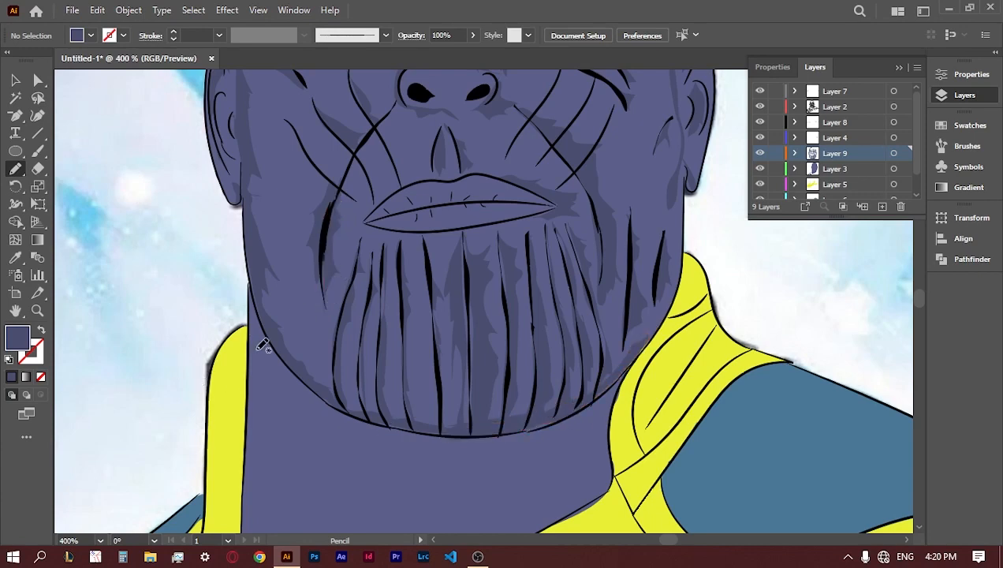
- Shade the left edge of the neck from the jaw down to the collar
{"action": "key", "text": "space"}
{"action": "left_click_drag", "start_coordinate": [266, 351], "coordinate": [345, 219]}
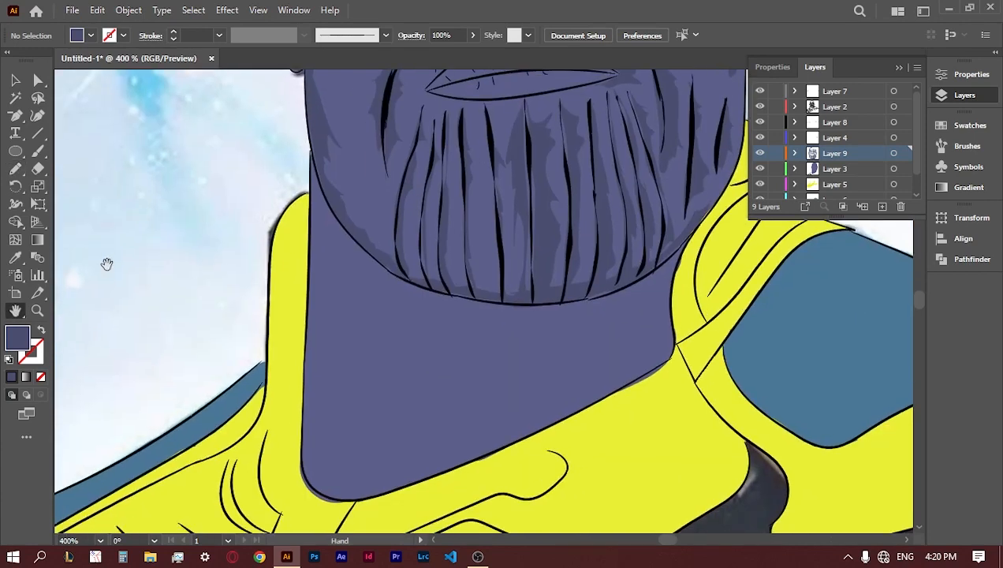
{"action": "mouse_move", "coordinate": [313, 153]}
{"action": "left_mouse_down"}
{"action": "mouse_move", "coordinate": [327, 239]}
{"action": "mouse_move", "coordinate": [308, 354]}
{"action": "mouse_move", "coordinate": [314, 151]}
{"action": "left_mouse_up"}
{"action": "mouse_move", "coordinate": [310, 337]}
{"action": "left_mouse_down"}
{"action": "mouse_move", "coordinate": [346, 459]}
{"action": "mouse_move", "coordinate": [333, 486]}
{"action": "mouse_move", "coordinate": [309, 482]}
{"action": "mouse_move", "coordinate": [311, 335]}
{"action": "left_mouse_up"}
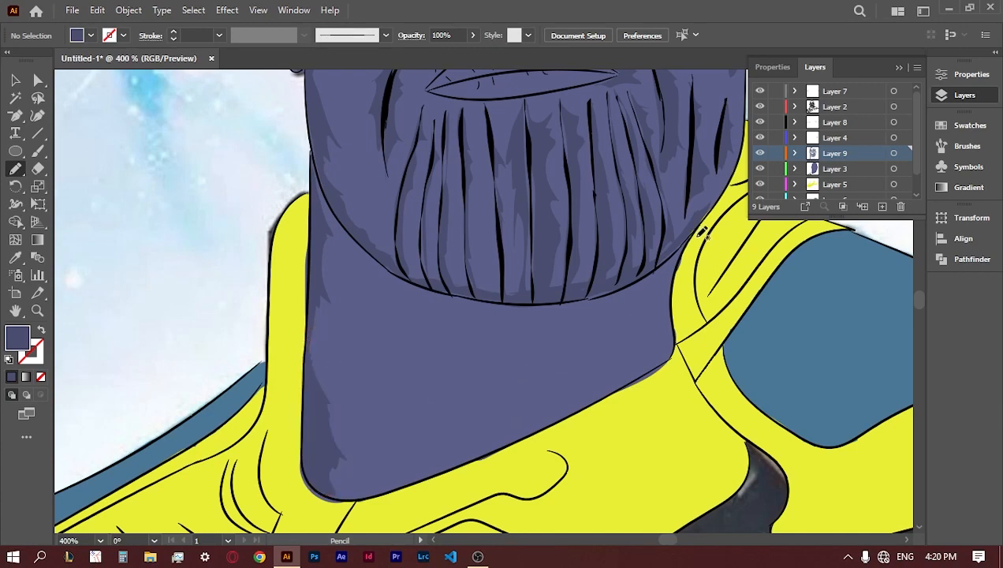
- Hide Layer 3 to see the photo, draw two shadow shapes on the neck below the chin, and show the layer again
{"action": "left_click_drag", "start_coordinate": [759, 153], "coordinate": [758, 182]}
{"action": "mouse_move", "coordinate": [482, 319]}
{"action": "left_mouse_down"}
{"action": "mouse_move", "coordinate": [515, 326]}
{"action": "mouse_move", "coordinate": [520, 350]}
{"action": "mouse_move", "coordinate": [496, 394]}
{"action": "mouse_move", "coordinate": [464, 410]}
{"action": "left_mouse_up"}
{"action": "left_click", "coordinate": [760, 153]}
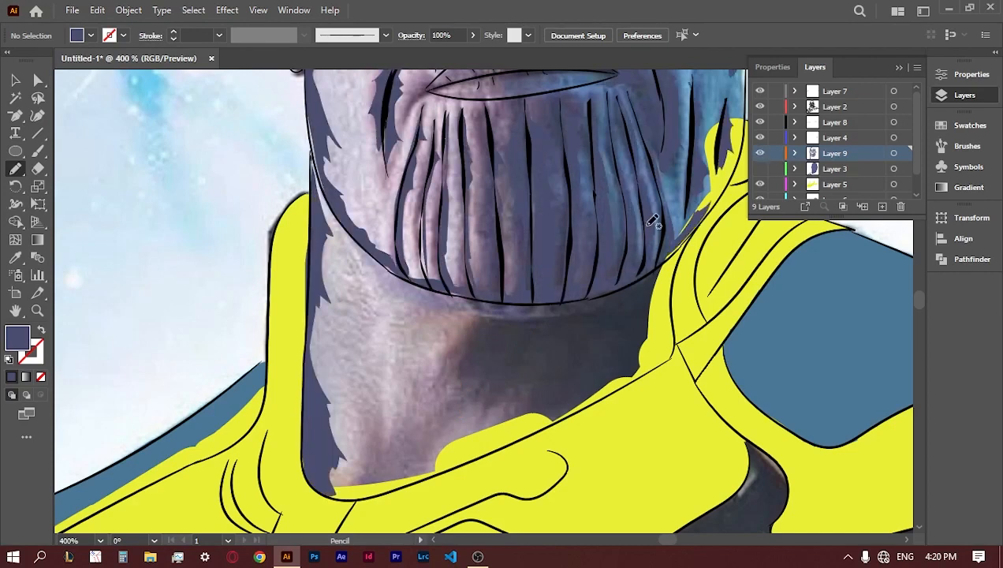
{"action": "mouse_move", "coordinate": [493, 310]}
{"action": "left_mouse_down"}
{"action": "mouse_move", "coordinate": [520, 340]}
{"action": "mouse_move", "coordinate": [518, 375]}
{"action": "mouse_move", "coordinate": [483, 398]}
{"action": "mouse_move", "coordinate": [477, 317]}
{"action": "left_mouse_up"}
{"action": "mouse_move", "coordinate": [564, 325]}
{"action": "left_mouse_down"}
{"action": "mouse_move", "coordinate": [609, 343]}
{"action": "mouse_move", "coordinate": [570, 399]}
{"action": "mouse_move", "coordinate": [537, 403]}
{"action": "left_mouse_up"}
{"action": "left_click", "coordinate": [760, 169]}
{"action": "mouse_move", "coordinate": [487, 376]}
{"action": "left_mouse_down"}
{"action": "mouse_move", "coordinate": [465, 454]}
{"action": "mouse_move", "coordinate": [487, 353]}
{"action": "left_mouse_up"}
- Paint a long curved line and a short line on the neck with the Paintbrush on Layer 2
{"action": "key", "text": "b"}
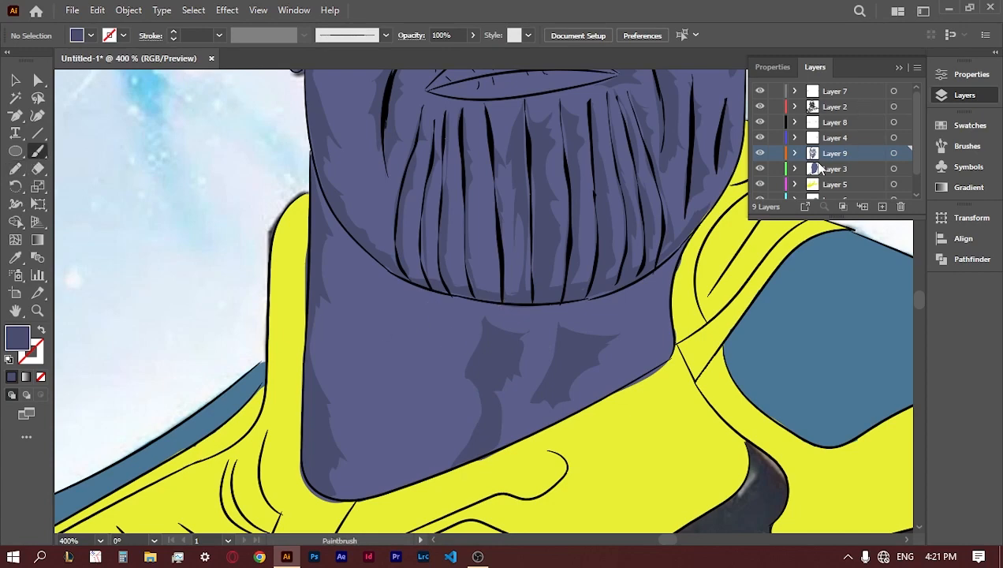
{"action": "left_click", "coordinate": [819, 108]}
{"action": "left_click_drag", "start_coordinate": [444, 330], "coordinate": [416, 459]}
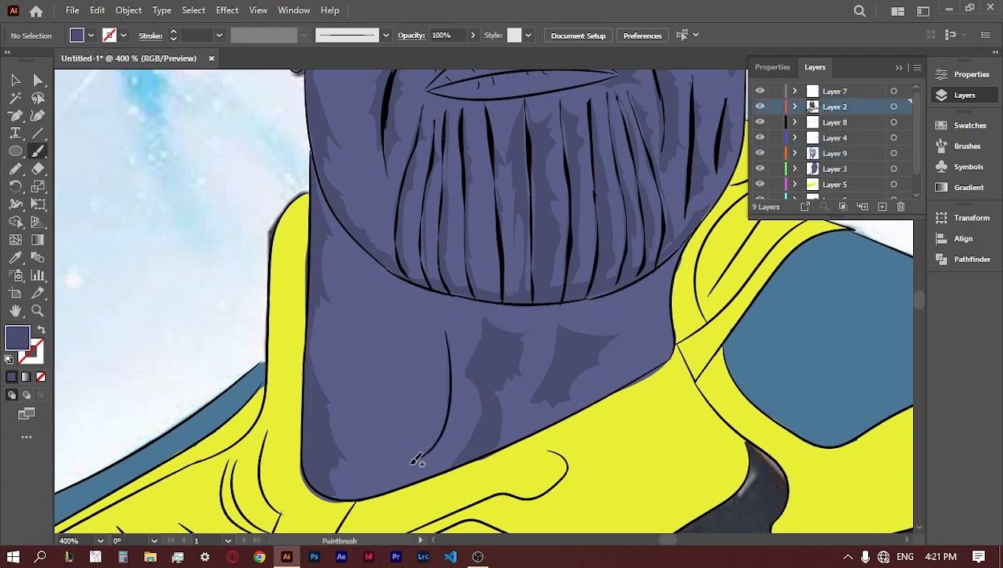
{"action": "left_click_drag", "start_coordinate": [420, 298], "coordinate": [416, 324]}
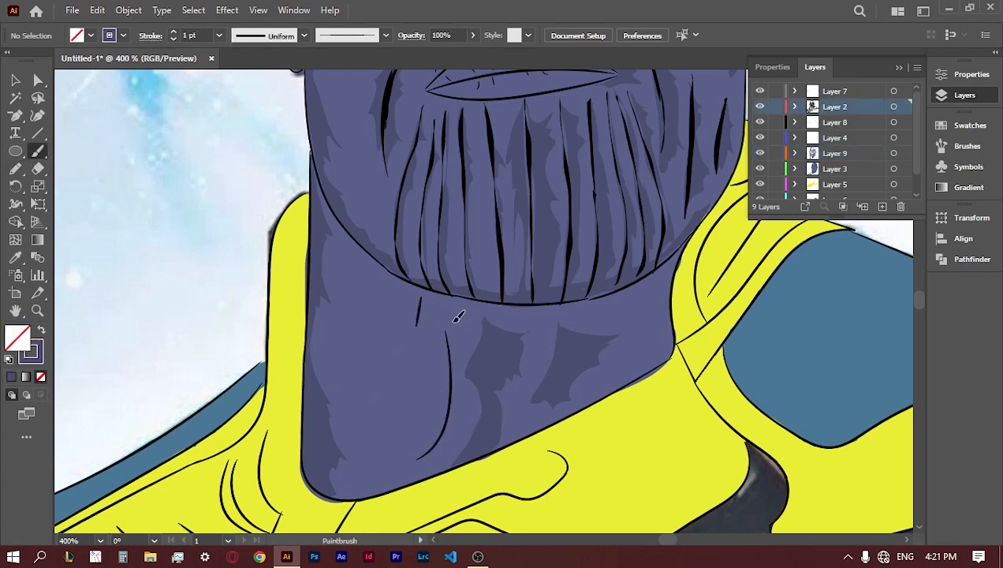
- Hide the photo on Layer 1 to view the artwork alone, and enlarge the face for a closer look
{"action": "left_click_drag", "start_coordinate": [677, 231], "coordinate": [530, 467]}
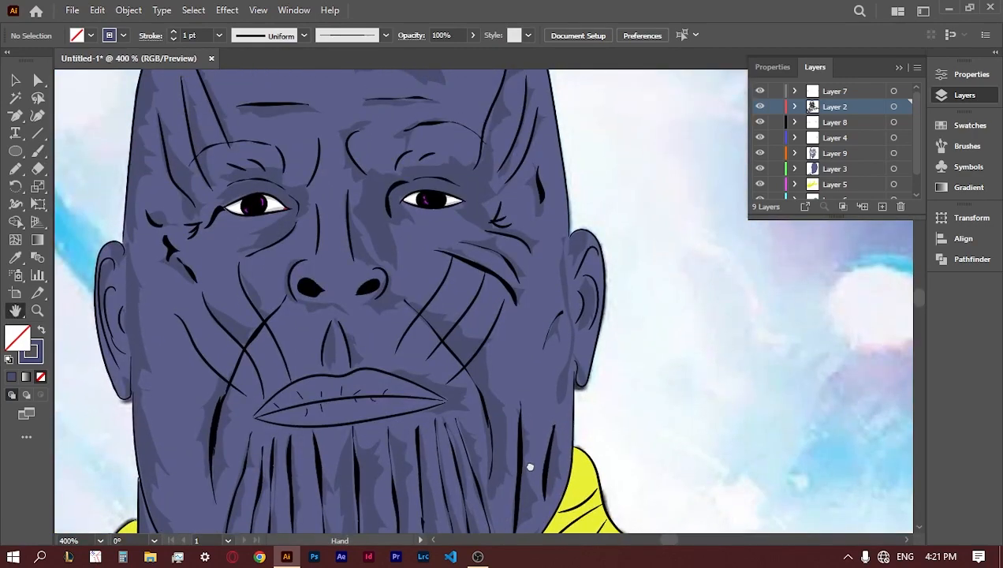
{"action": "scroll", "coordinate": [536, 403], "scroll_direction": "down", "scroll_amount": 1}
{"action": "key", "text": "z"}
{"action": "left_click", "coordinate": [517, 361], "text": "alt"}
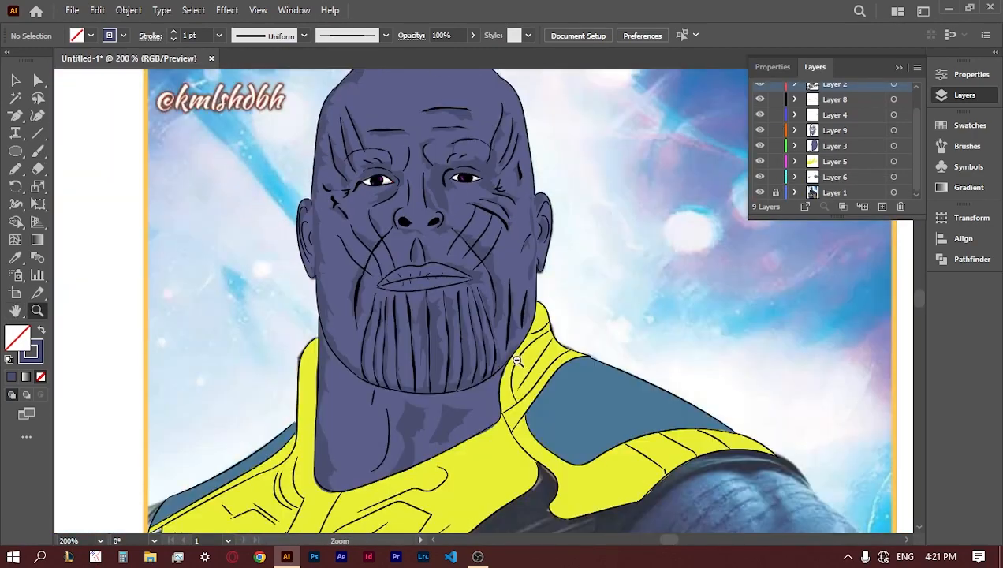
{"action": "left_click", "coordinate": [759, 193]}
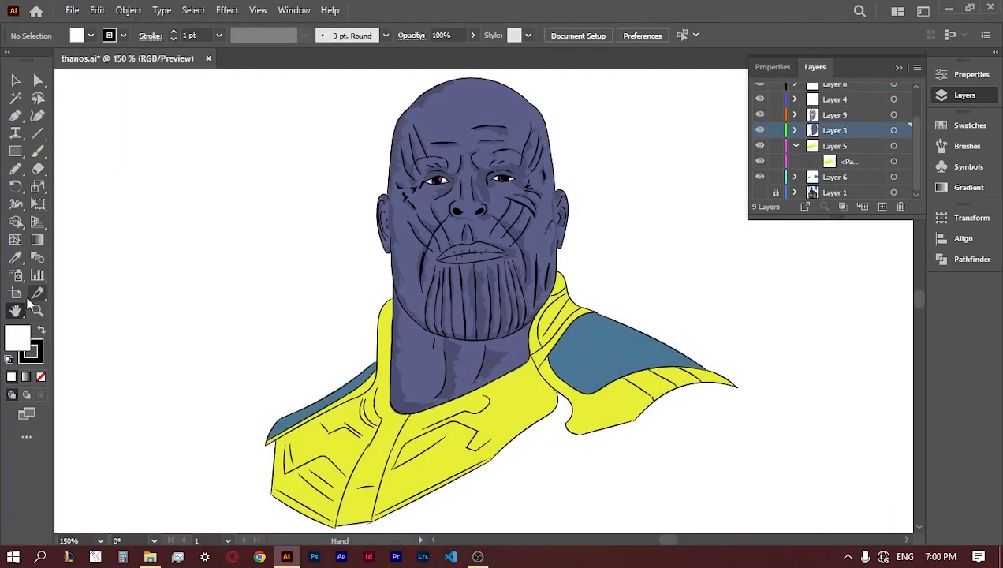
{"action": "left_click_drag", "start_coordinate": [495, 216], "coordinate": [812, 207]}
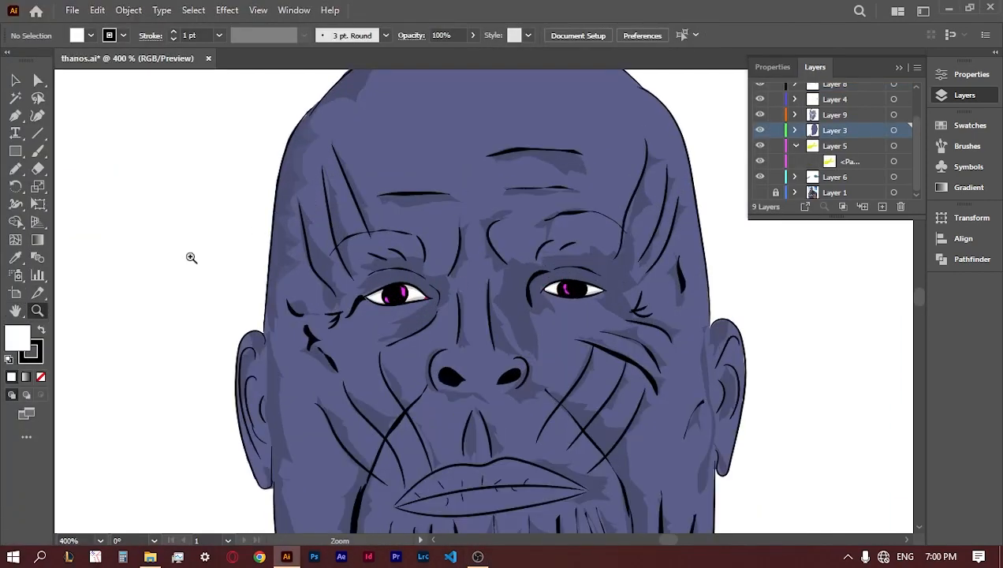
- Sample the purple tone at the left edge of the forehead and draw softer shading shapes along the left temple and brow creases
{"action": "key", "text": "i"}
{"action": "left_click", "coordinate": [296, 158]}
{"action": "key", "text": "n"}
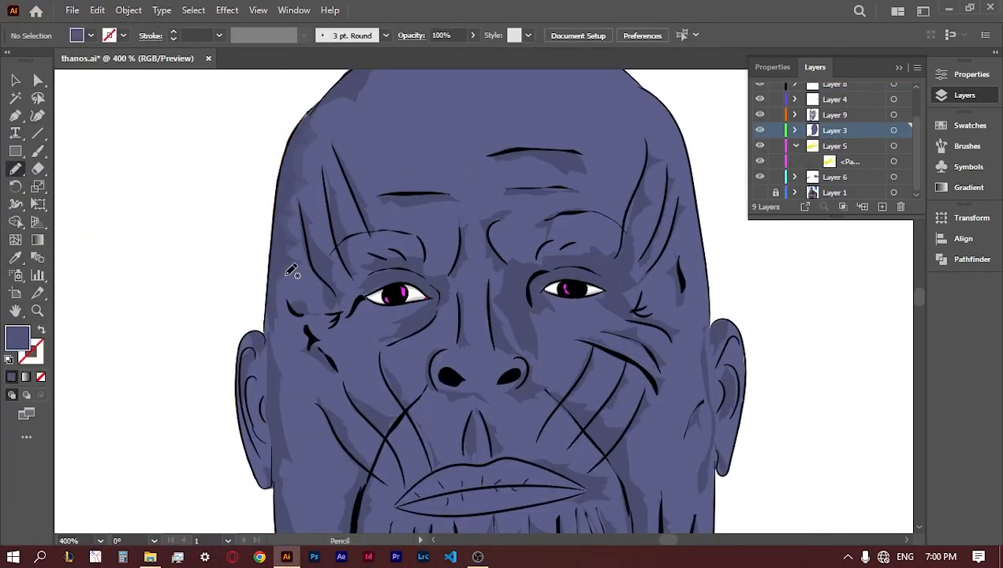
{"action": "mouse_move", "coordinate": [290, 272]}
{"action": "left_mouse_down"}
{"action": "mouse_move", "coordinate": [288, 482]}
{"action": "mouse_move", "coordinate": [272, 352]}
{"action": "mouse_move", "coordinate": [284, 272]}
{"action": "left_mouse_up"}
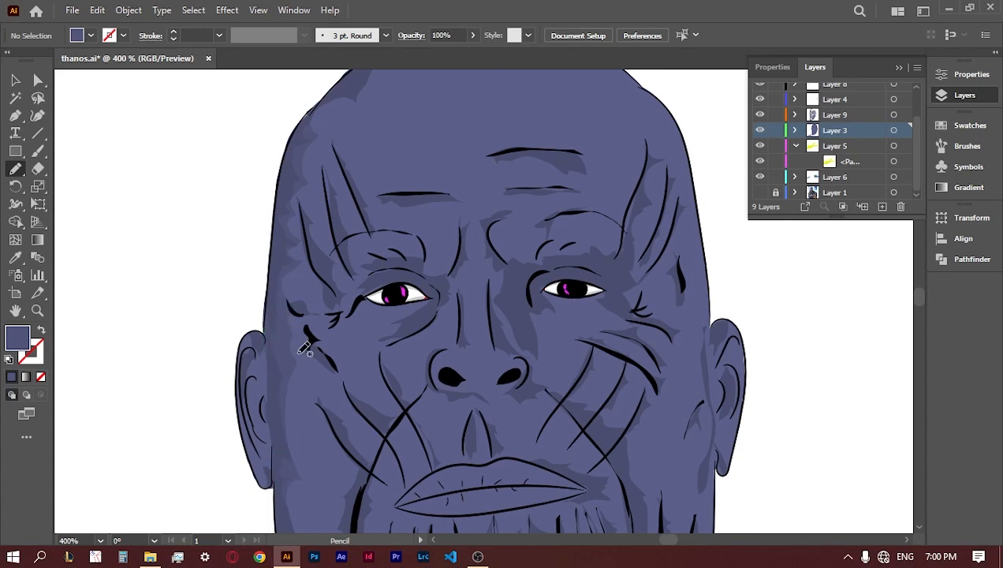
{"action": "mouse_move", "coordinate": [307, 204]}
{"action": "left_mouse_down"}
{"action": "mouse_move", "coordinate": [346, 267]}
{"action": "mouse_move", "coordinate": [317, 311]}
{"action": "left_mouse_up"}
{"action": "left_click_drag", "start_coordinate": [324, 167], "coordinate": [359, 241]}
{"action": "mouse_move", "coordinate": [338, 143]}
{"action": "left_mouse_down"}
{"action": "mouse_move", "coordinate": [369, 233]}
{"action": "mouse_move", "coordinate": [364, 257]}
{"action": "mouse_move", "coordinate": [456, 268]}
{"action": "mouse_move", "coordinate": [394, 347]}
{"action": "mouse_move", "coordinate": [430, 290]}
{"action": "left_mouse_up"}
- Draw softer shading shapes beside the nose, around the right eye, and along the right cheek creases and edge of the face
{"action": "mouse_move", "coordinate": [527, 351]}
{"action": "left_mouse_down"}
{"action": "mouse_move", "coordinate": [487, 293]}
{"action": "mouse_move", "coordinate": [496, 264]}
{"action": "mouse_move", "coordinate": [590, 251]}
{"action": "left_mouse_up"}
{"action": "mouse_move", "coordinate": [627, 287]}
{"action": "left_mouse_down"}
{"action": "mouse_move", "coordinate": [628, 225]}
{"action": "mouse_move", "coordinate": [662, 148]}
{"action": "mouse_move", "coordinate": [630, 288]}
{"action": "left_mouse_up"}
{"action": "left_click_drag", "start_coordinate": [600, 378], "coordinate": [591, 352]}
{"action": "mouse_move", "coordinate": [564, 403]}
{"action": "left_mouse_down"}
{"action": "mouse_move", "coordinate": [595, 403]}
{"action": "mouse_move", "coordinate": [646, 488]}
{"action": "mouse_move", "coordinate": [603, 424]}
{"action": "left_mouse_up"}
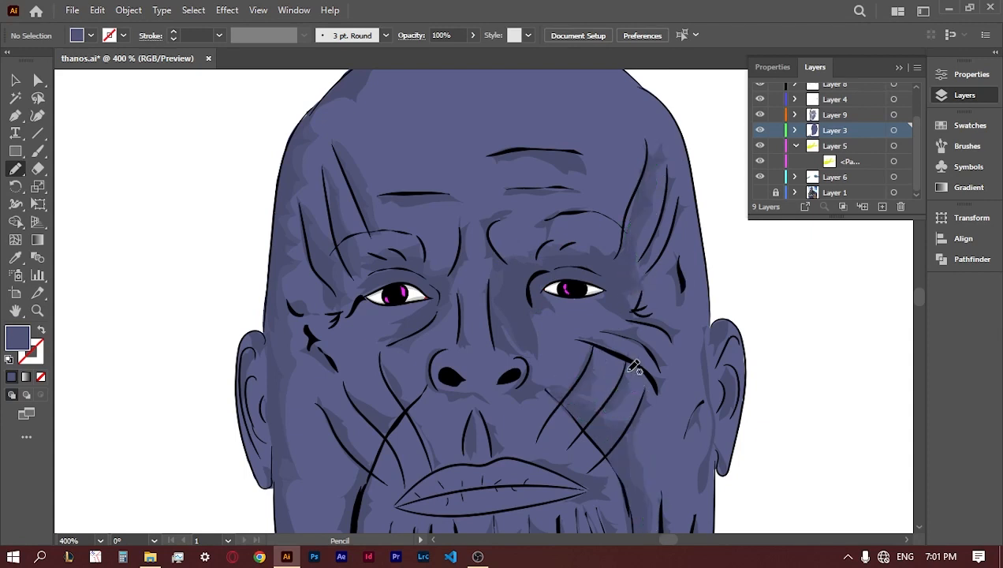
{"action": "left_click_drag", "start_coordinate": [652, 399], "coordinate": [649, 395]}
{"action": "mouse_move", "coordinate": [698, 340]}
{"action": "left_mouse_down"}
{"action": "mouse_move", "coordinate": [693, 474]}
{"action": "mouse_move", "coordinate": [704, 347]}
{"action": "left_mouse_up"}
- Draw softer shading shapes along both sides of the chin and around the creases of the right jaw
{"action": "left_click", "coordinate": [15, 310]}
{"action": "mouse_move", "coordinate": [660, 399]}
{"action": "left_mouse_down"}
{"action": "mouse_move", "coordinate": [642, 365]}
{"action": "mouse_move", "coordinate": [644, 205]}
{"action": "left_mouse_up"}
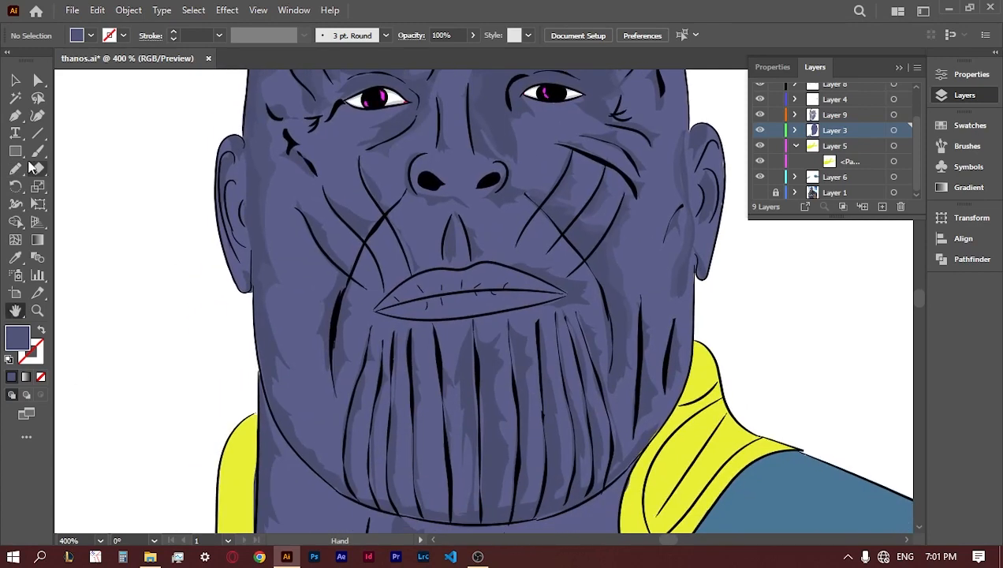
{"action": "key", "text": "n"}
{"action": "mouse_move", "coordinate": [358, 491]}
{"action": "left_mouse_down"}
{"action": "mouse_move", "coordinate": [291, 385]}
{"action": "mouse_move", "coordinate": [260, 308]}
{"action": "mouse_move", "coordinate": [311, 445]}
{"action": "mouse_move", "coordinate": [355, 489]}
{"action": "left_mouse_up"}
{"action": "mouse_move", "coordinate": [619, 465]}
{"action": "left_mouse_down"}
{"action": "mouse_move", "coordinate": [642, 430]}
{"action": "mouse_move", "coordinate": [453, 495]}
{"action": "mouse_move", "coordinate": [317, 467]}
{"action": "mouse_move", "coordinate": [473, 511]}
{"action": "mouse_move", "coordinate": [618, 474]}
{"action": "mouse_move", "coordinate": [624, 455]}
{"action": "left_mouse_up"}
{"action": "mouse_move", "coordinate": [640, 317]}
{"action": "left_mouse_down"}
{"action": "mouse_move", "coordinate": [655, 351]}
{"action": "mouse_move", "coordinate": [640, 399]}
{"action": "mouse_move", "coordinate": [639, 324]}
{"action": "left_mouse_up"}
{"action": "left_click_drag", "start_coordinate": [673, 341], "coordinate": [678, 323]}
{"action": "left_click_drag", "start_coordinate": [671, 392], "coordinate": [670, 396]}
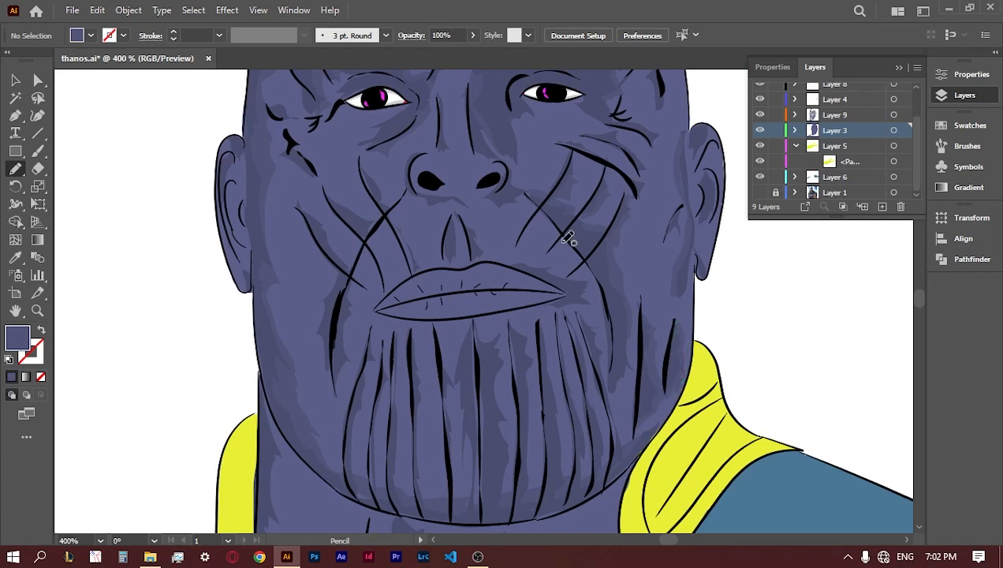
- Draw three softer shading shapes along the crease lines of the left cheek
{"action": "left_click_drag", "start_coordinate": [305, 214], "coordinate": [361, 278]}
{"action": "left_click_drag", "start_coordinate": [324, 190], "coordinate": [387, 237]}
{"action": "mouse_move", "coordinate": [369, 184]}
{"action": "left_mouse_down"}
{"action": "mouse_move", "coordinate": [367, 173]}
{"action": "mouse_move", "coordinate": [391, 215]}
{"action": "left_mouse_up"}
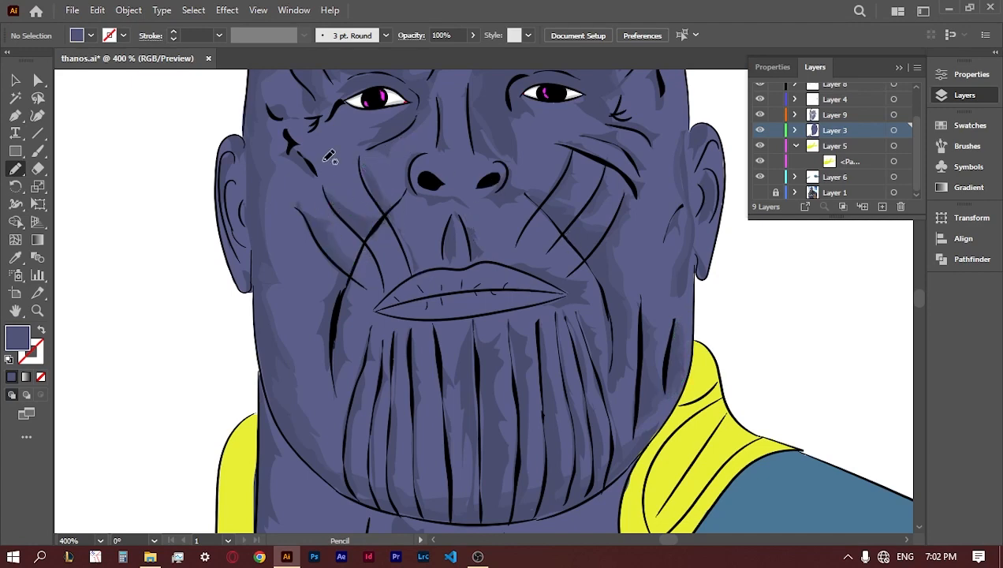
- Draw softer shading shapes along the left edge, centre and right crease of the neck
{"action": "key", "text": "space"}
{"action": "mouse_move", "coordinate": [549, 206]}
{"action": "left_mouse_down"}
{"action": "mouse_move", "coordinate": [526, 58]}
{"action": "mouse_move", "coordinate": [533, 43]}
{"action": "left_mouse_up"}
{"action": "mouse_move", "coordinate": [247, 237]}
{"action": "left_mouse_down"}
{"action": "mouse_move", "coordinate": [282, 306]}
{"action": "mouse_move", "coordinate": [264, 427]}
{"action": "mouse_move", "coordinate": [309, 526]}
{"action": "mouse_move", "coordinate": [241, 292]}
{"action": "mouse_move", "coordinate": [242, 225]}
{"action": "left_mouse_up"}
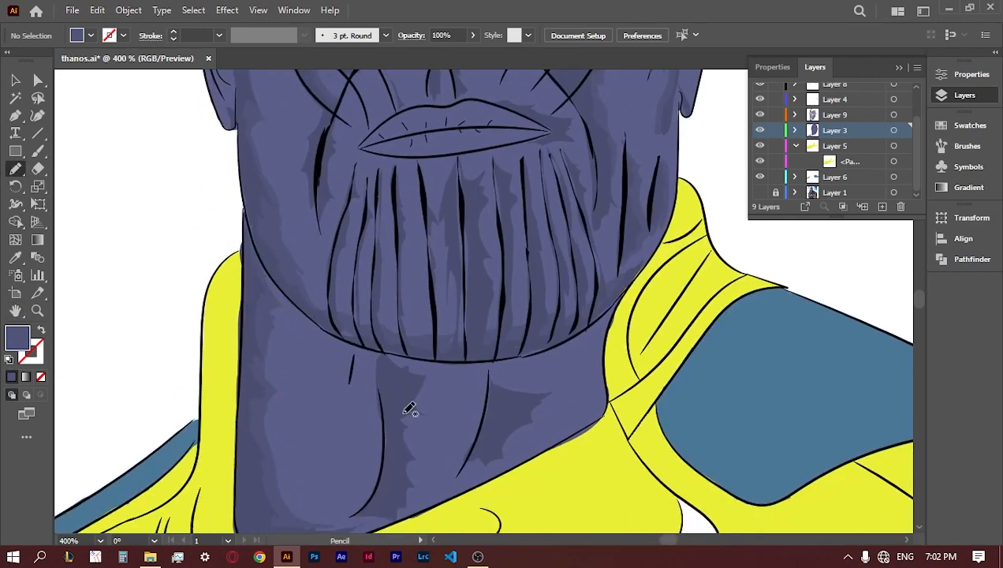
{"action": "mouse_move", "coordinate": [382, 352]}
{"action": "left_mouse_down"}
{"action": "mouse_move", "coordinate": [426, 387]}
{"action": "mouse_move", "coordinate": [410, 511]}
{"action": "mouse_move", "coordinate": [382, 355]}
{"action": "left_mouse_up"}
{"action": "mouse_move", "coordinate": [489, 377]}
{"action": "left_mouse_down"}
{"action": "mouse_move", "coordinate": [552, 389]}
{"action": "mouse_move", "coordinate": [509, 455]}
{"action": "mouse_move", "coordinate": [488, 380]}
{"action": "left_mouse_up"}
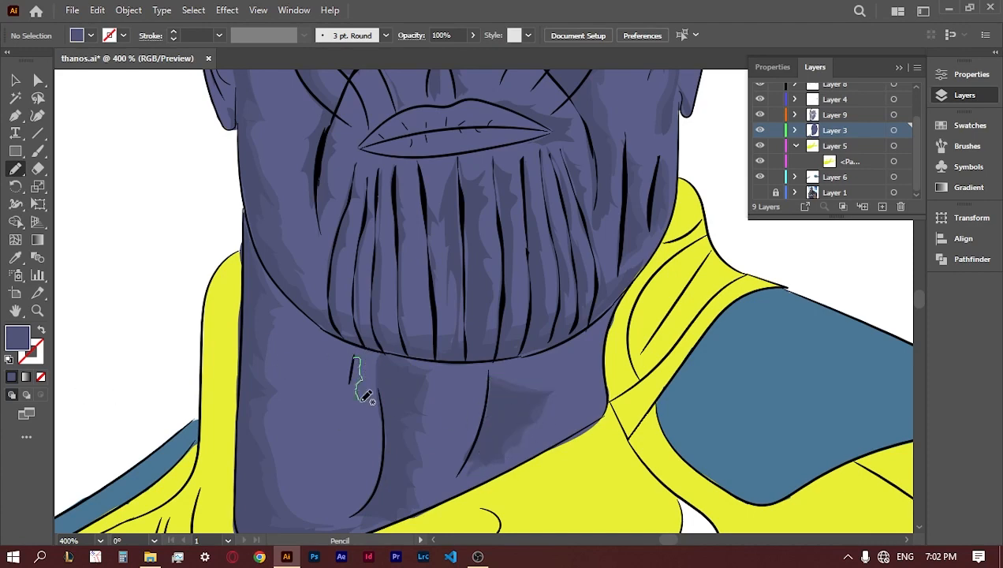
- Draw a light purple highlight shape down the left temple on Layer 11
{"action": "left_click", "coordinate": [15, 311]}
{"action": "left_click_drag", "start_coordinate": [440, 212], "coordinate": [358, 426]}
{"action": "left_click_drag", "start_coordinate": [289, 235], "coordinate": [365, 421]}
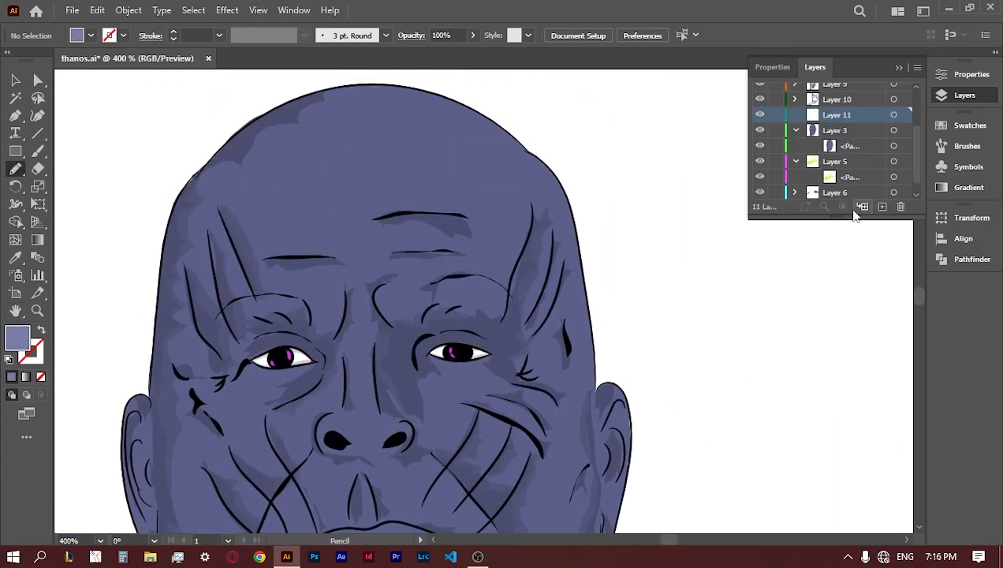
{"action": "mouse_move", "coordinate": [193, 185]}
{"action": "left_mouse_down"}
{"action": "mouse_move", "coordinate": [275, 175]}
{"action": "mouse_move", "coordinate": [241, 315]}
{"action": "mouse_move", "coordinate": [158, 464]}
{"action": "mouse_move", "coordinate": [184, 203]}
{"action": "left_mouse_up"}
- Draw light purple highlight shapes over the left cheek and the left side of the chin on Layer 11, tracing the photo
{"action": "key", "text": "space"}
{"action": "left_click_drag", "start_coordinate": [132, 415], "coordinate": [171, 199]}
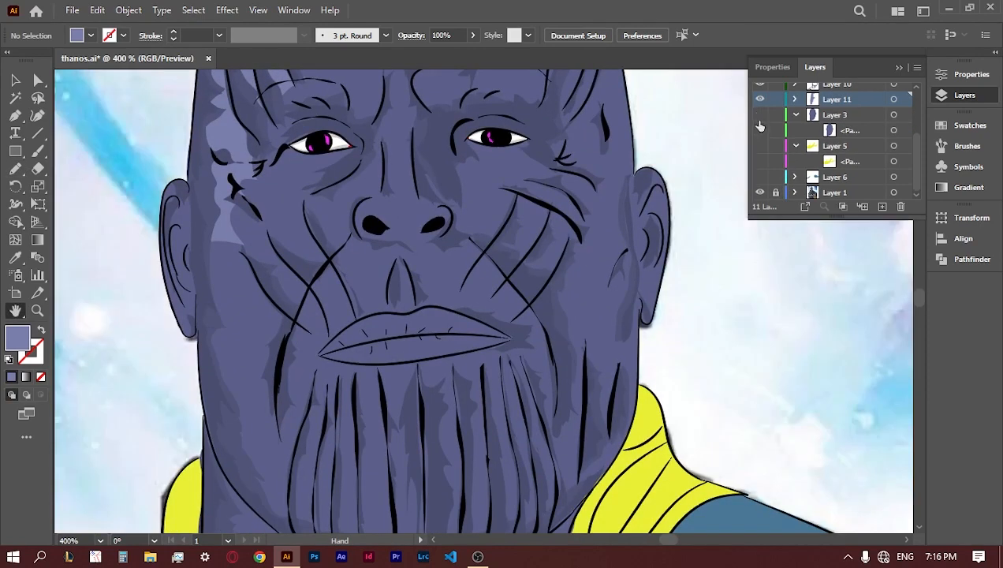
{"action": "left_click", "coordinate": [15, 167]}
{"action": "mouse_move", "coordinate": [255, 214]}
{"action": "left_mouse_down"}
{"action": "mouse_move", "coordinate": [309, 403]}
{"action": "mouse_move", "coordinate": [225, 418]}
{"action": "mouse_move", "coordinate": [227, 175]}
{"action": "left_mouse_up"}
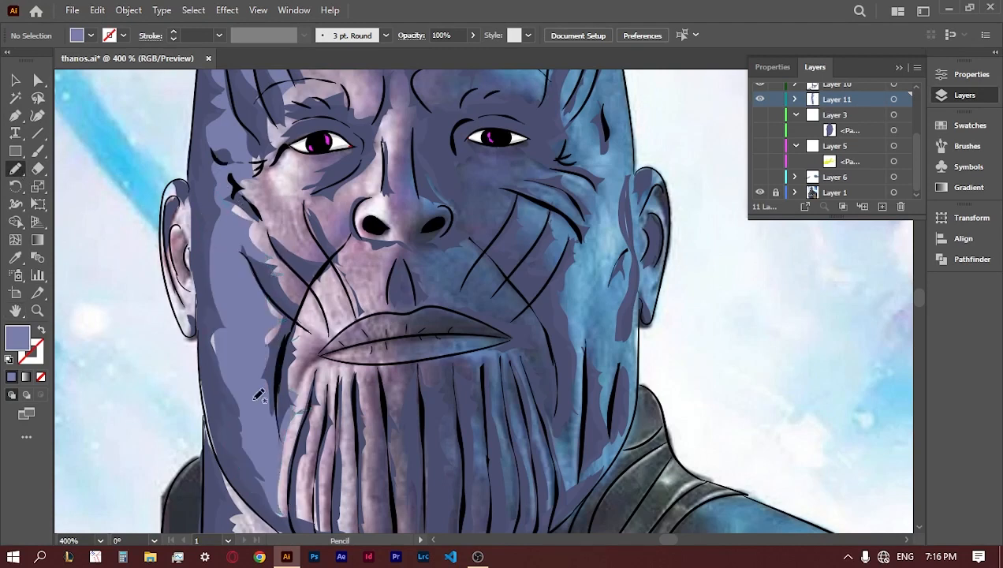
{"action": "mouse_move", "coordinate": [327, 408]}
{"action": "left_mouse_down"}
{"action": "mouse_move", "coordinate": [301, 527]}
{"action": "mouse_move", "coordinate": [273, 391]}
{"action": "left_mouse_up"}
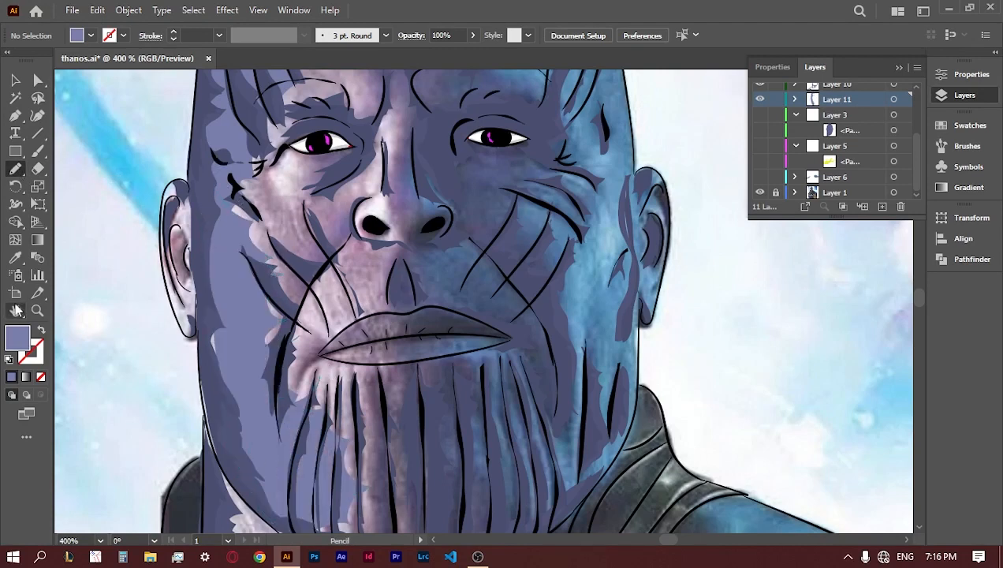
- Draw light purple highlight shapes with jagged edges on the left side of the forehead and around the left eye
{"action": "left_click", "coordinate": [16, 311]}
{"action": "left_click_drag", "start_coordinate": [245, 277], "coordinate": [271, 525]}
{"action": "left_click", "coordinate": [16, 169]}
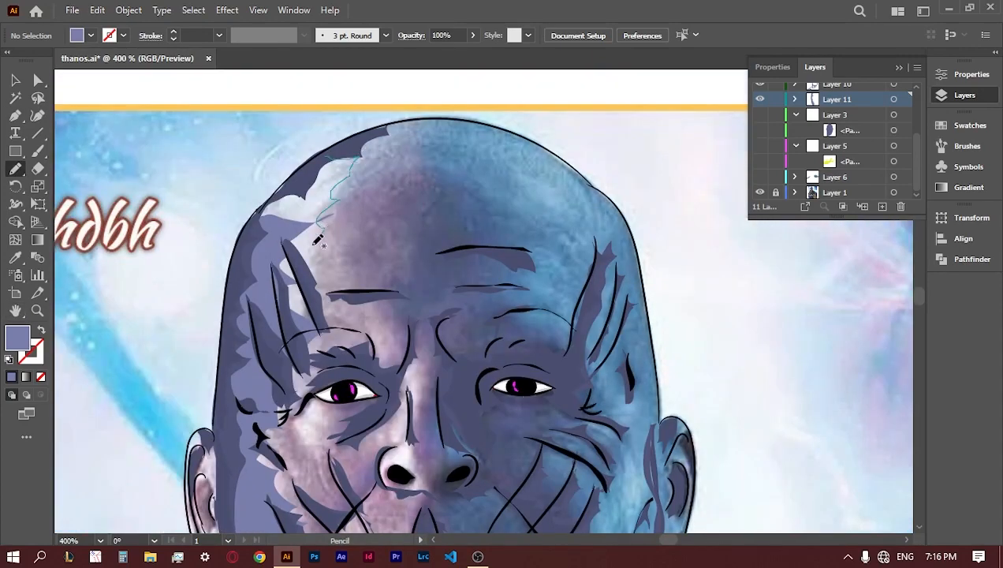
{"action": "mouse_move", "coordinate": [325, 323]}
{"action": "left_mouse_down"}
{"action": "mouse_move", "coordinate": [293, 186]}
{"action": "mouse_move", "coordinate": [354, 157]}
{"action": "left_mouse_up"}
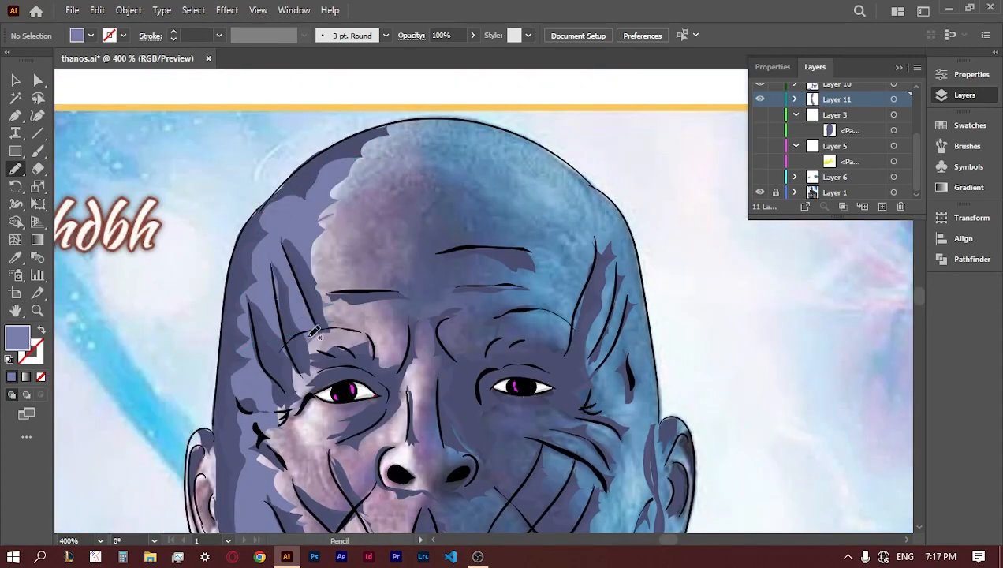
{"action": "left_click_drag", "start_coordinate": [261, 427], "coordinate": [278, 402]}
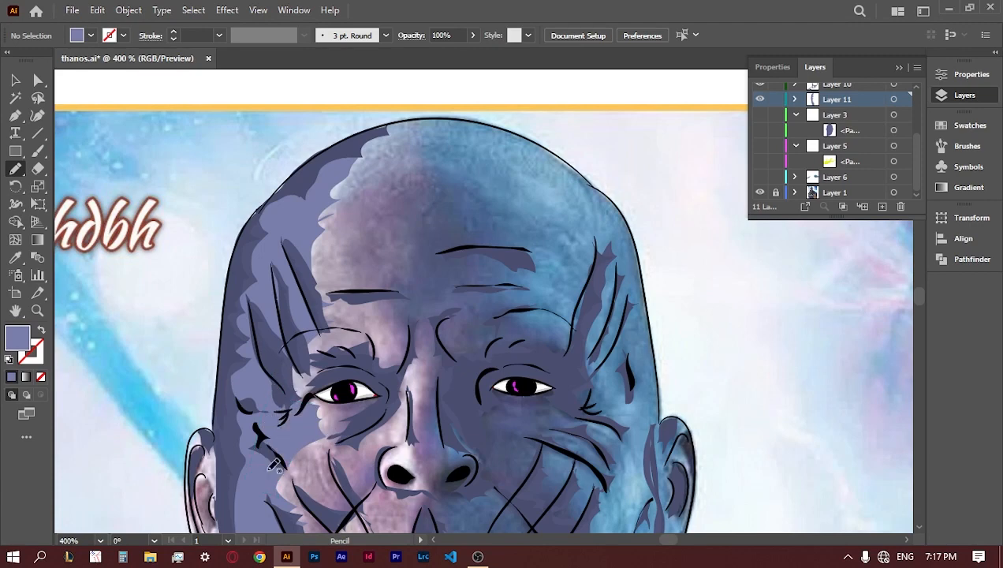
{"action": "left_click_drag", "start_coordinate": [368, 166], "coordinate": [319, 221]}
- Add light purple highlight shapes on the bridge and left side of the nose and above the left brow
{"action": "mouse_move", "coordinate": [417, 328]}
{"action": "left_mouse_down"}
{"action": "mouse_move", "coordinate": [416, 416]}
{"action": "mouse_move", "coordinate": [378, 410]}
{"action": "mouse_move", "coordinate": [413, 338]}
{"action": "left_mouse_up"}
{"action": "mouse_move", "coordinate": [426, 487]}
{"action": "left_mouse_down"}
{"action": "mouse_move", "coordinate": [398, 446]}
{"action": "mouse_move", "coordinate": [401, 421]}
{"action": "left_mouse_up"}
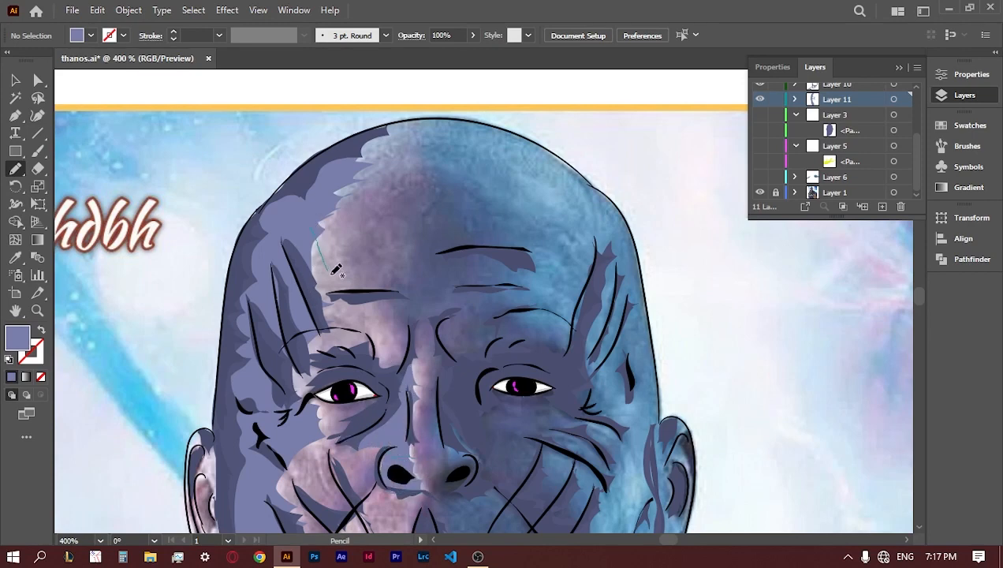
{"action": "mouse_move", "coordinate": [388, 340]}
{"action": "left_mouse_down"}
{"action": "mouse_move", "coordinate": [312, 386]}
{"action": "mouse_move", "coordinate": [318, 241]}
{"action": "mouse_move", "coordinate": [318, 258]}
{"action": "left_mouse_up"}
- Toggle the visibility of Layers 3, 5 and 6 to compare the highlights with the photo
{"action": "left_click", "coordinate": [759, 146]}
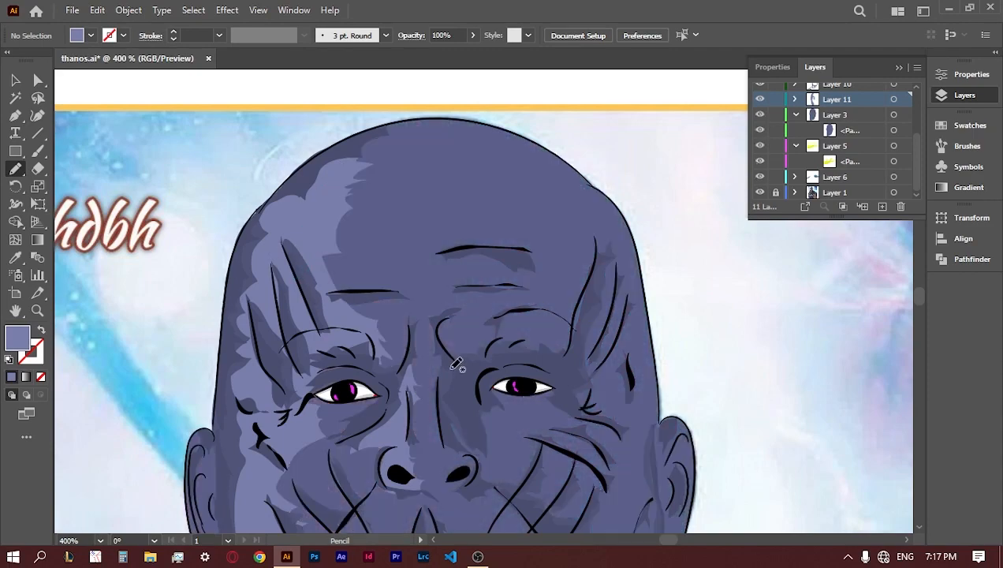
{"action": "left_click", "coordinate": [16, 311]}
{"action": "left_click_drag", "start_coordinate": [495, 482], "coordinate": [442, 413]}
{"action": "left_click_drag", "start_coordinate": [760, 115], "coordinate": [760, 176]}
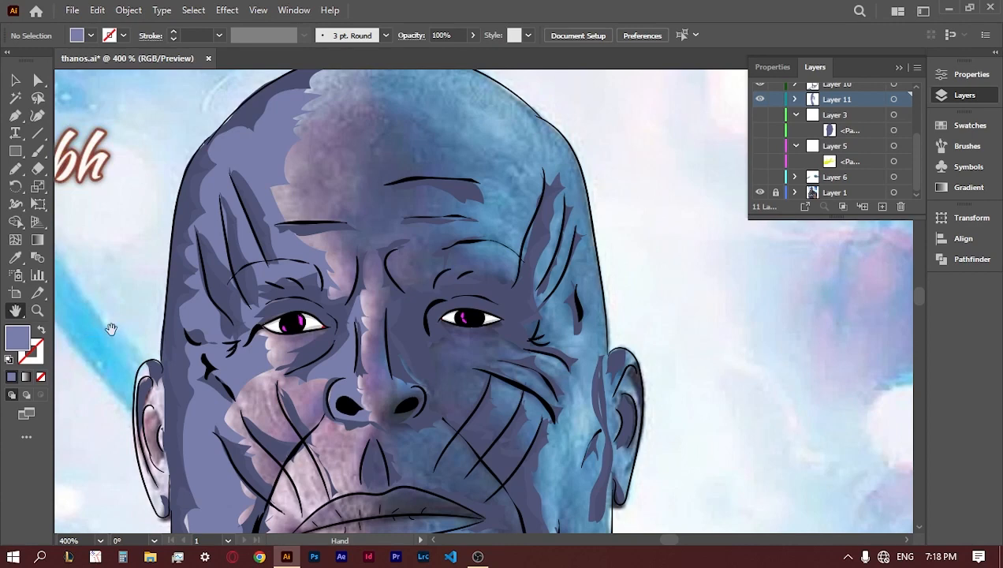
{"action": "left_click", "coordinate": [760, 178]}
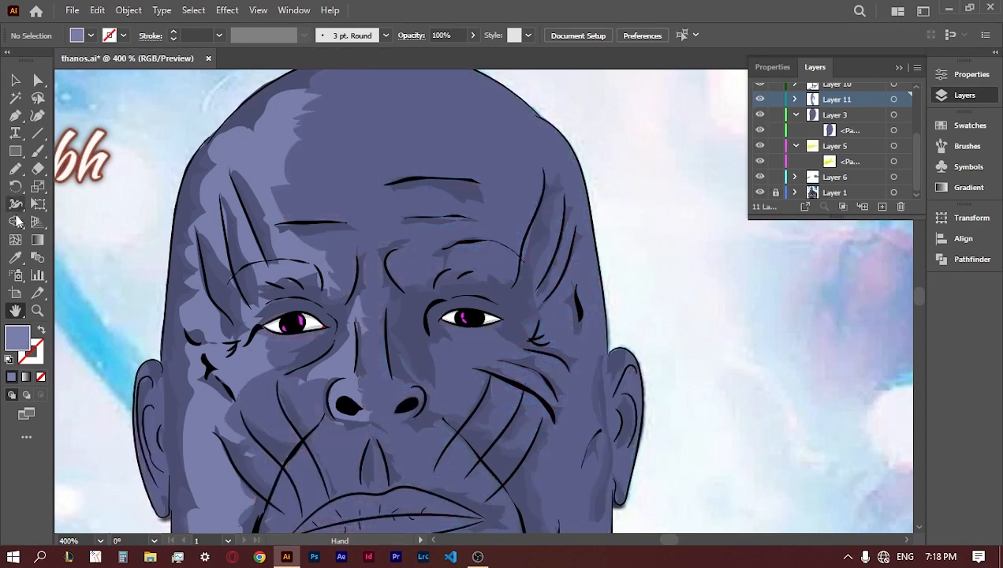
- Sample the skin colour, change the fill to a more saturated blue-violet for the Pencil, and hide Layers 3, 5 and 6
{"action": "left_click", "coordinate": [15, 257]}
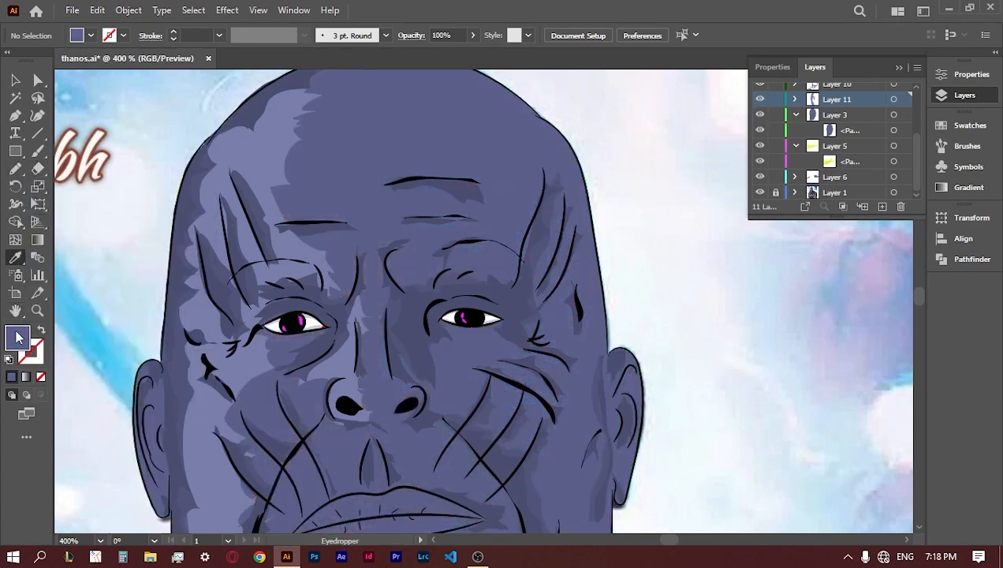
{"action": "double_click", "coordinate": [17, 337]}
{"action": "key", "text": "Return"}
{"action": "left_click", "coordinate": [15, 170]}
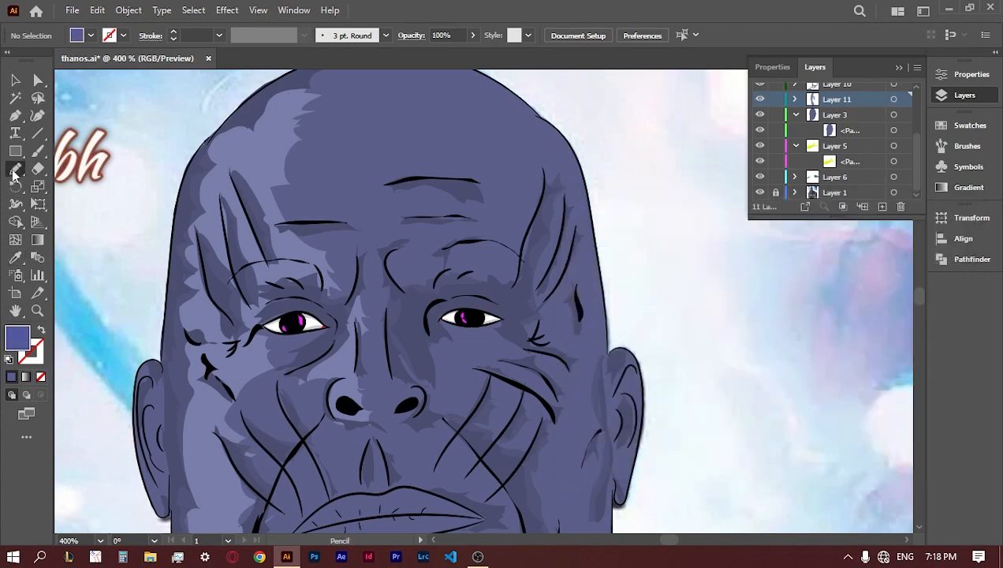
{"action": "left_click_drag", "start_coordinate": [760, 114], "coordinate": [760, 176]}
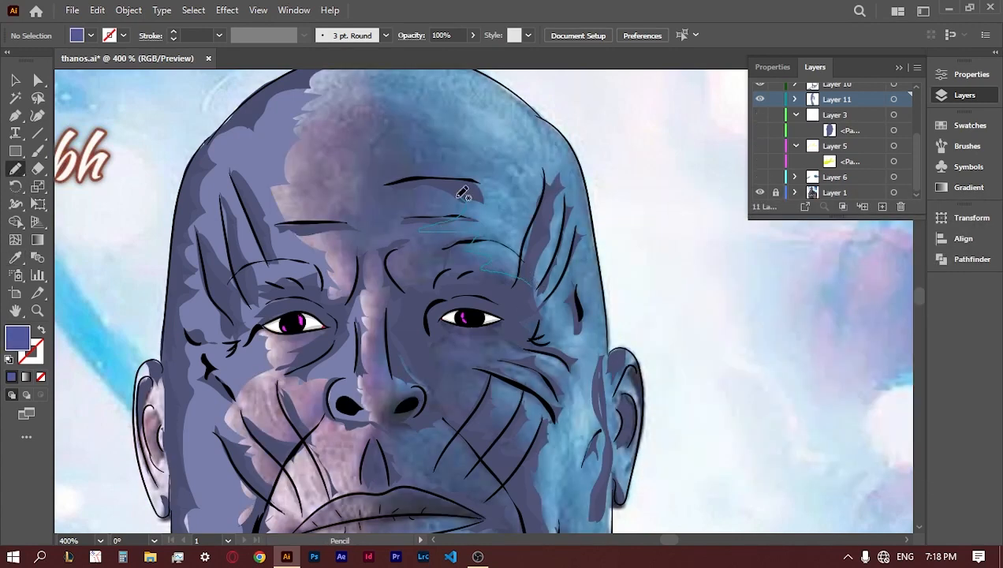
- Draw blue-violet shapes over the right side of the forehead, the right temple and the upper right cheek
{"action": "left_click_drag", "start_coordinate": [532, 286], "coordinate": [461, 168]}
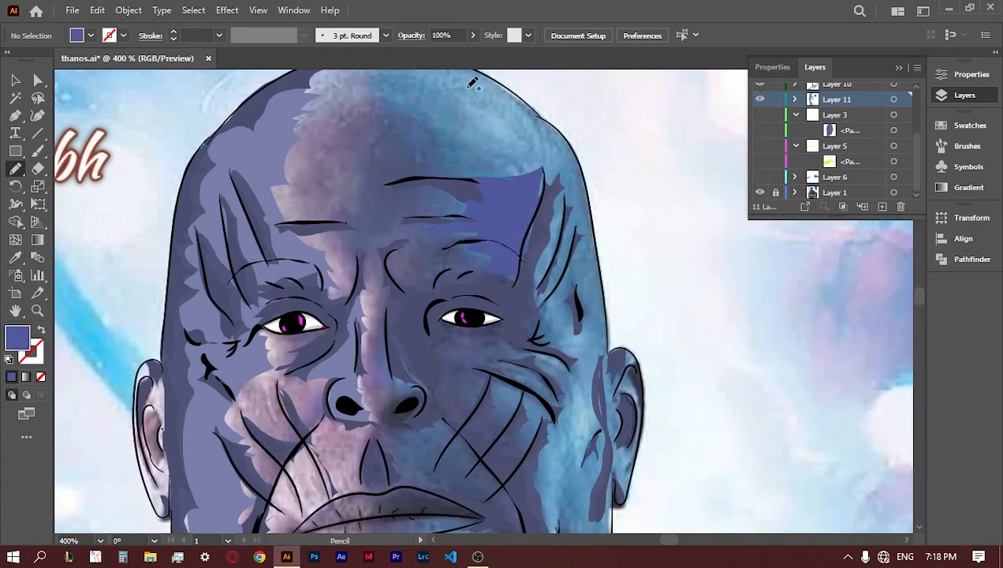
{"action": "left_click_drag", "start_coordinate": [500, 175], "coordinate": [506, 189]}
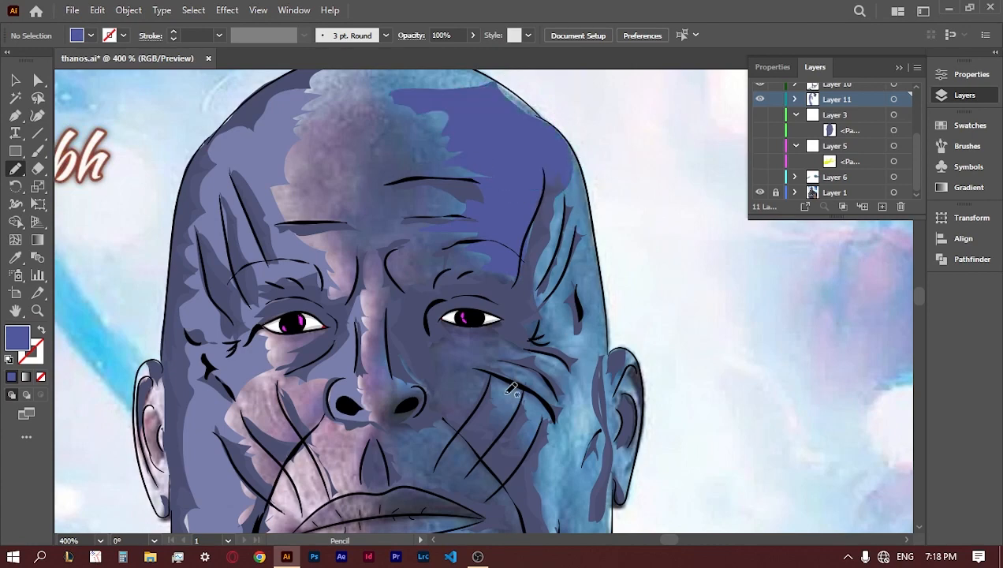
{"action": "left_click_drag", "start_coordinate": [495, 403], "coordinate": [516, 335]}
{"action": "mouse_move", "coordinate": [586, 461]}
{"action": "left_mouse_down"}
{"action": "mouse_move", "coordinate": [549, 420]}
{"action": "mouse_move", "coordinate": [571, 455]}
{"action": "left_mouse_up"}
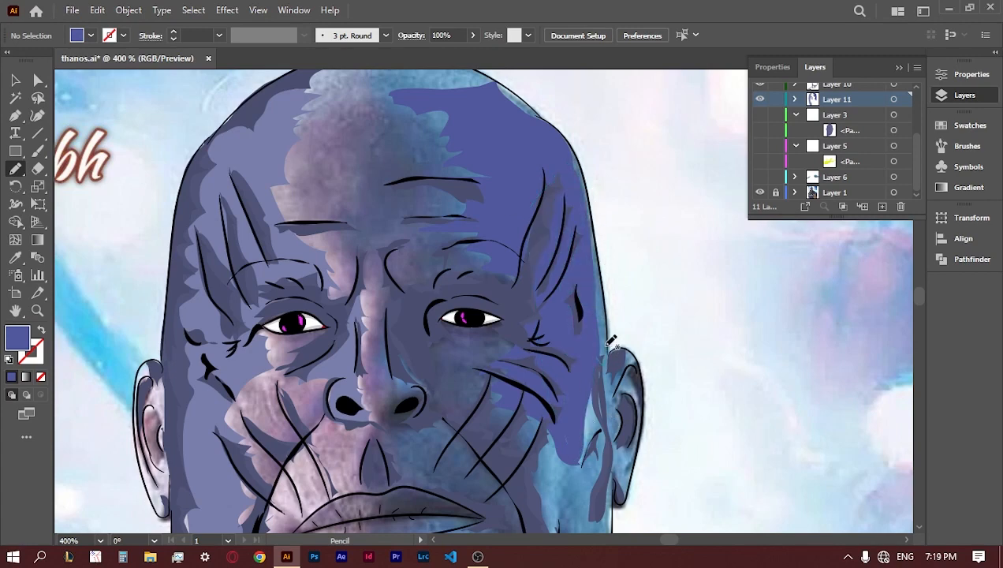
{"action": "left_click_drag", "start_coordinate": [602, 289], "coordinate": [597, 276]}
{"action": "mouse_move", "coordinate": [533, 98]}
{"action": "left_mouse_down"}
{"action": "mouse_move", "coordinate": [574, 169]}
{"action": "mouse_move", "coordinate": [528, 105]}
{"action": "left_mouse_up"}
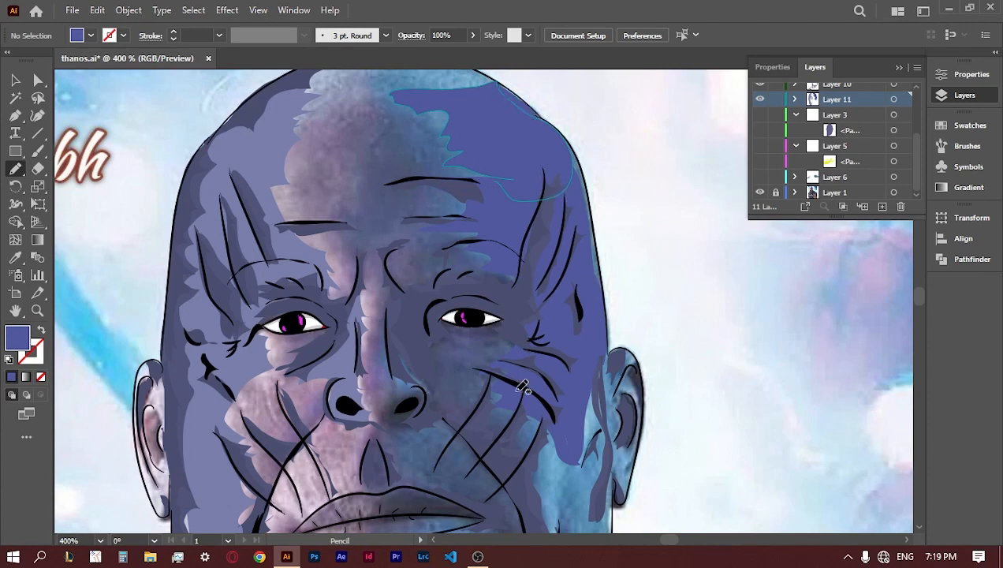
- Extend the blue-violet colouring down the right cheek beside the ear and along the right jaw
{"action": "left_click", "coordinate": [15, 310]}
{"action": "left_click_drag", "start_coordinate": [237, 465], "coordinate": [160, 331]}
{"action": "left_click", "coordinate": [15, 168]}
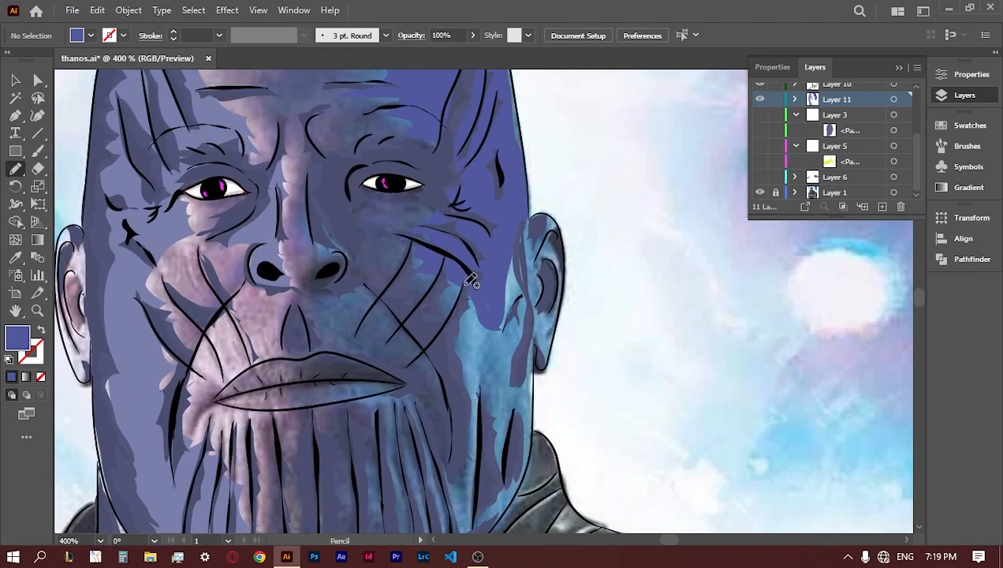
{"action": "mouse_move", "coordinate": [470, 276]}
{"action": "left_mouse_down"}
{"action": "mouse_move", "coordinate": [449, 316]}
{"action": "mouse_move", "coordinate": [460, 380]}
{"action": "mouse_move", "coordinate": [491, 433]}
{"action": "mouse_move", "coordinate": [514, 385]}
{"action": "mouse_move", "coordinate": [524, 264]}
{"action": "left_mouse_up"}
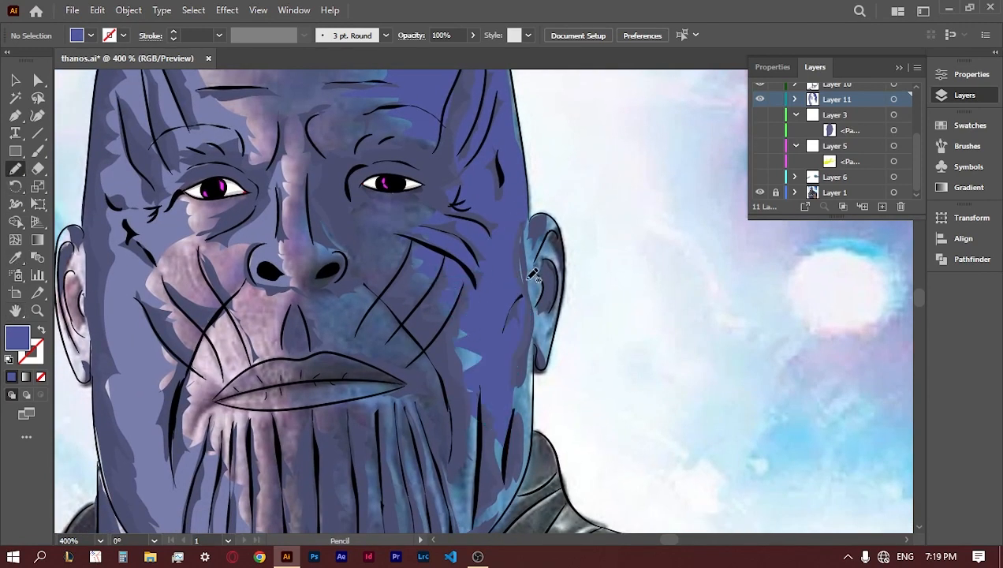
{"action": "mouse_move", "coordinate": [554, 303]}
{"action": "left_mouse_down"}
{"action": "mouse_move", "coordinate": [539, 363]}
{"action": "mouse_move", "coordinate": [504, 224]}
{"action": "mouse_move", "coordinate": [531, 228]}
{"action": "mouse_move", "coordinate": [497, 315]}
{"action": "left_mouse_up"}
{"action": "mouse_move", "coordinate": [760, 178]}
{"action": "left_mouse_down"}
{"action": "mouse_move", "coordinate": [760, 115]}
{"action": "mouse_move", "coordinate": [760, 178]}
{"action": "left_mouse_up"}
{"action": "mouse_move", "coordinate": [514, 396]}
{"action": "left_mouse_down"}
{"action": "mouse_move", "coordinate": [464, 468]}
{"action": "mouse_move", "coordinate": [467, 508]}
{"action": "left_mouse_up"}
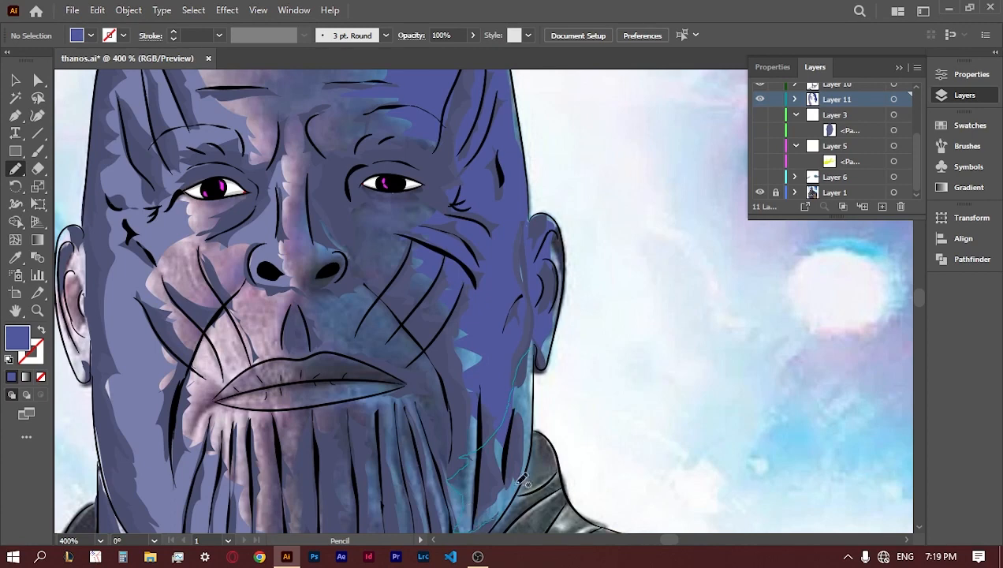
{"action": "mouse_move", "coordinate": [522, 479]}
{"action": "left_mouse_down"}
{"action": "mouse_move", "coordinate": [529, 426]}
{"action": "mouse_move", "coordinate": [528, 337]}
{"action": "left_mouse_up"}
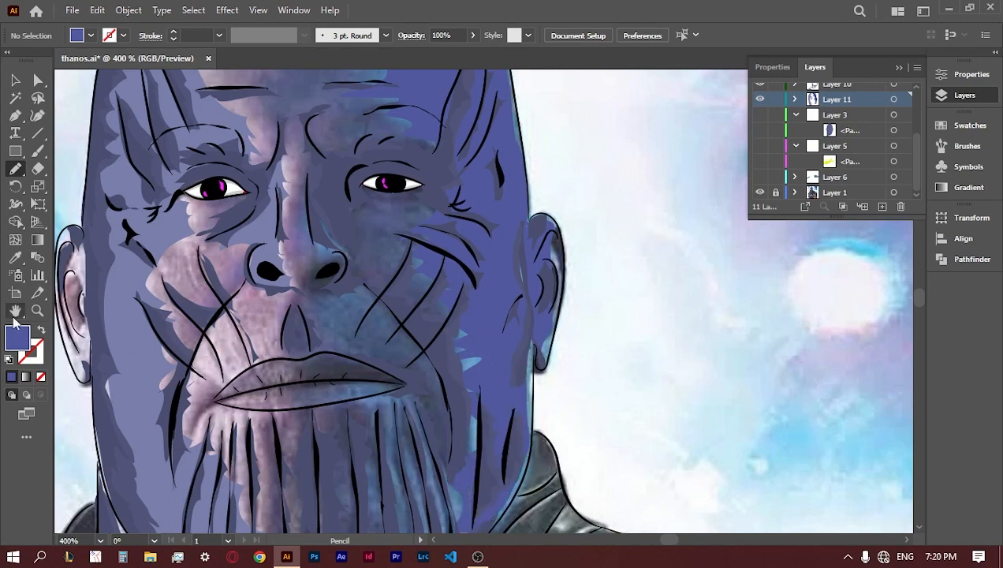
- Cover the right side of the top of the head with a blue-violet shape and show Layers 3, 5 and 6 again
{"action": "scroll", "coordinate": [239, 260], "scroll_direction": "up", "scroll_amount": 4}
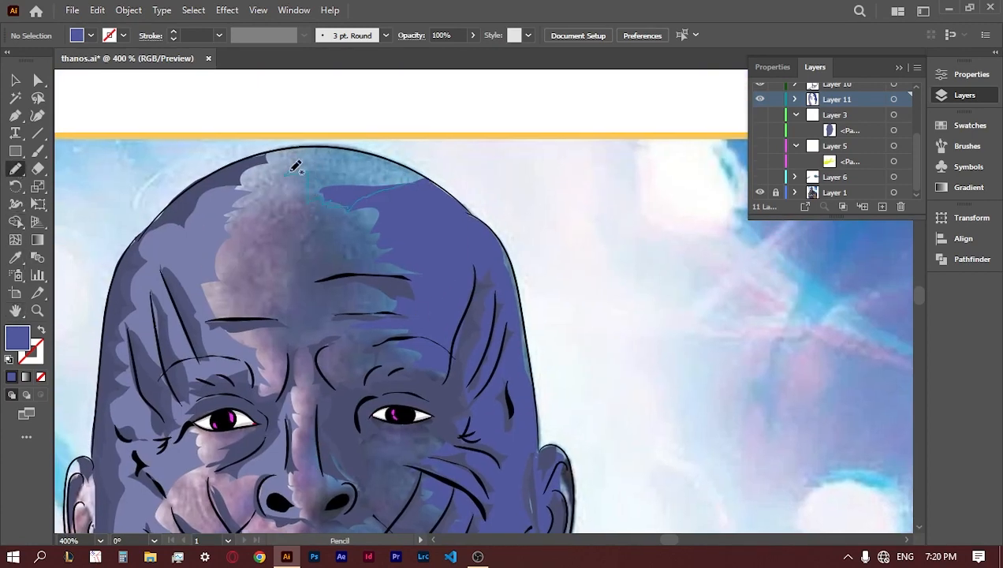
{"action": "left_click_drag", "start_coordinate": [369, 151], "coordinate": [416, 175]}
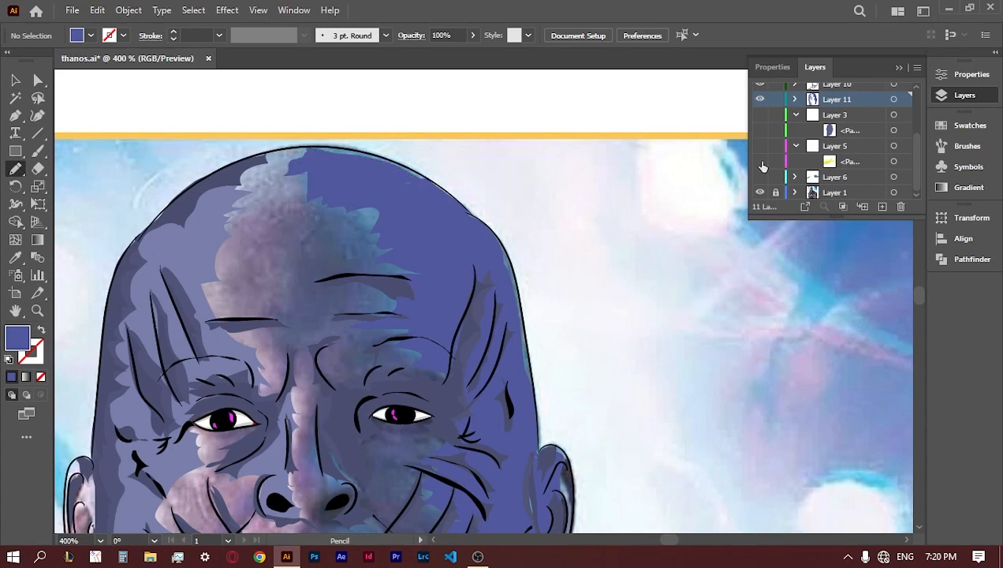
{"action": "left_click_drag", "start_coordinate": [761, 175], "coordinate": [760, 115]}
- Hide the photo on Layer 1 and view the whole artwork at 150%
{"action": "key", "text": "space"}
{"action": "left_click_drag", "start_coordinate": [469, 382], "coordinate": [517, 217]}
{"action": "key", "text": "ctrl+space"}
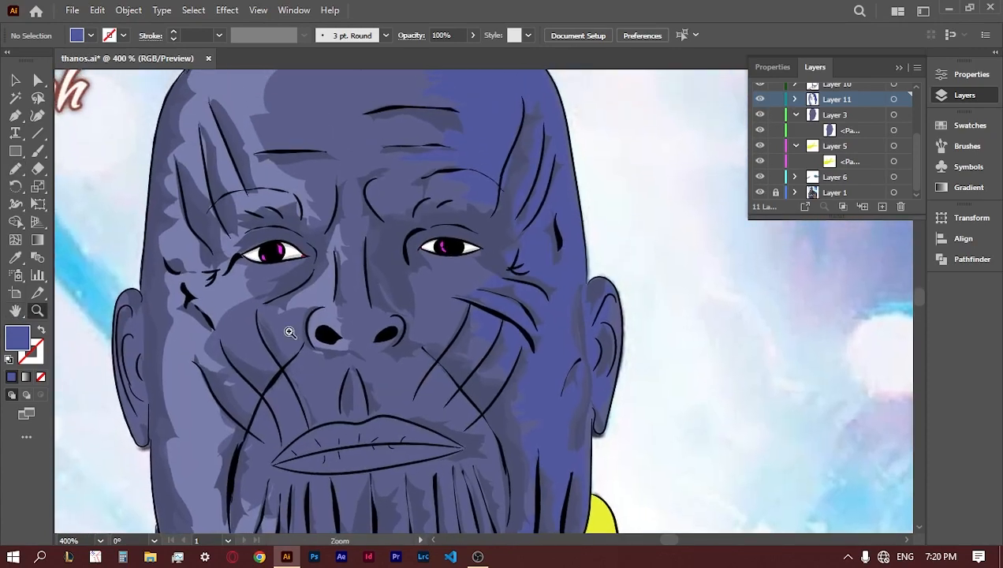
{"action": "left_click", "coordinate": [525, 330], "text": "alt"}
{"action": "left_click", "coordinate": [526, 332], "text": "alt"}
{"action": "left_click", "coordinate": [528, 334], "text": "alt"}
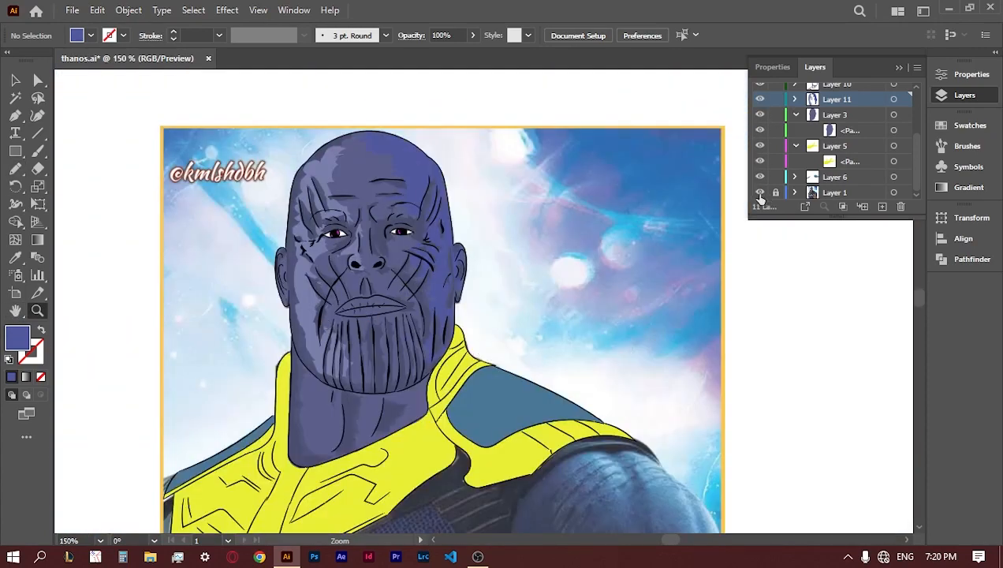
{"action": "left_click", "coordinate": [760, 193]}
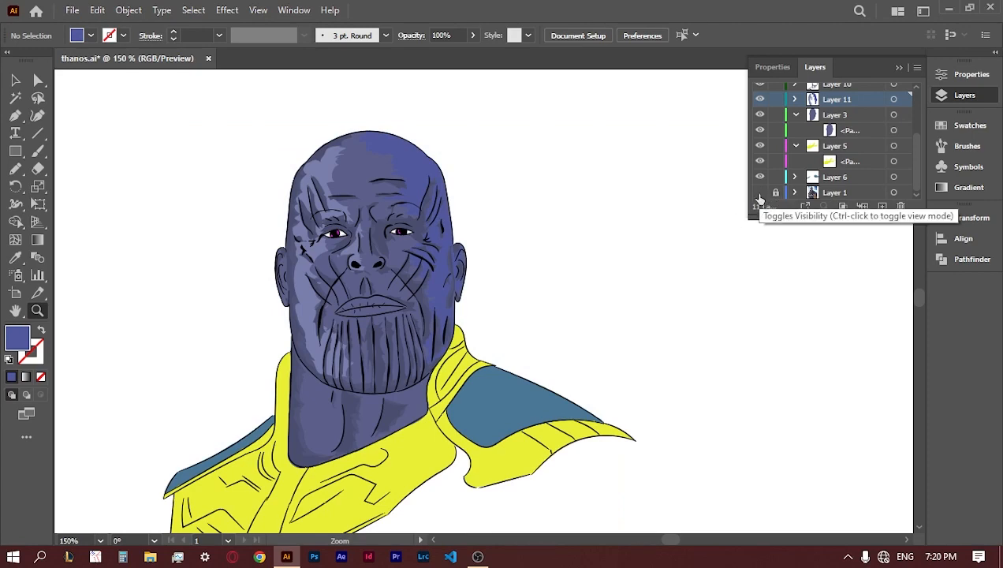
- Show the photo on Layer 1 again and set the fill to a darker shade of the skin colour sampled near the mouth
{"action": "left_click", "coordinate": [760, 192]}
{"action": "key", "text": "space"}
{"action": "left_click_drag", "start_coordinate": [462, 407], "coordinate": [474, 376]}
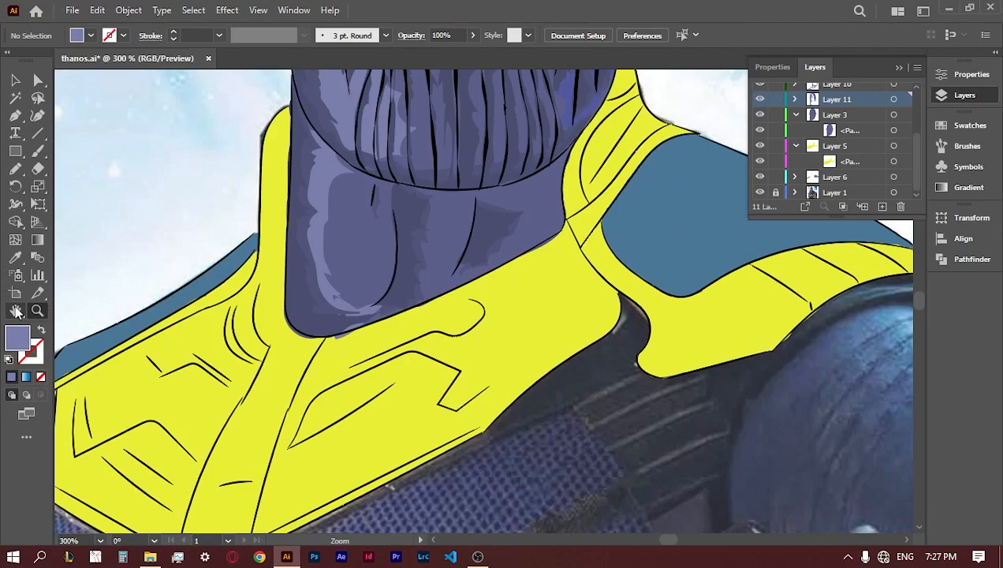
{"action": "left_click", "coordinate": [17, 312]}
{"action": "left_click_drag", "start_coordinate": [413, 81], "coordinate": [414, 365]}
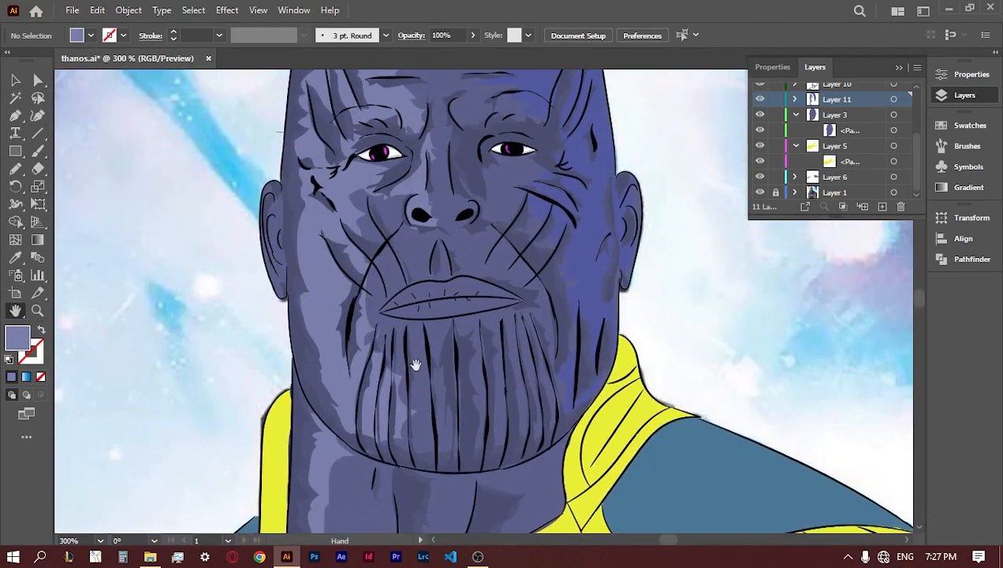
{"action": "left_click", "coordinate": [36, 313]}
{"action": "left_click", "coordinate": [536, 292]}
{"action": "left_click", "coordinate": [536, 292]}
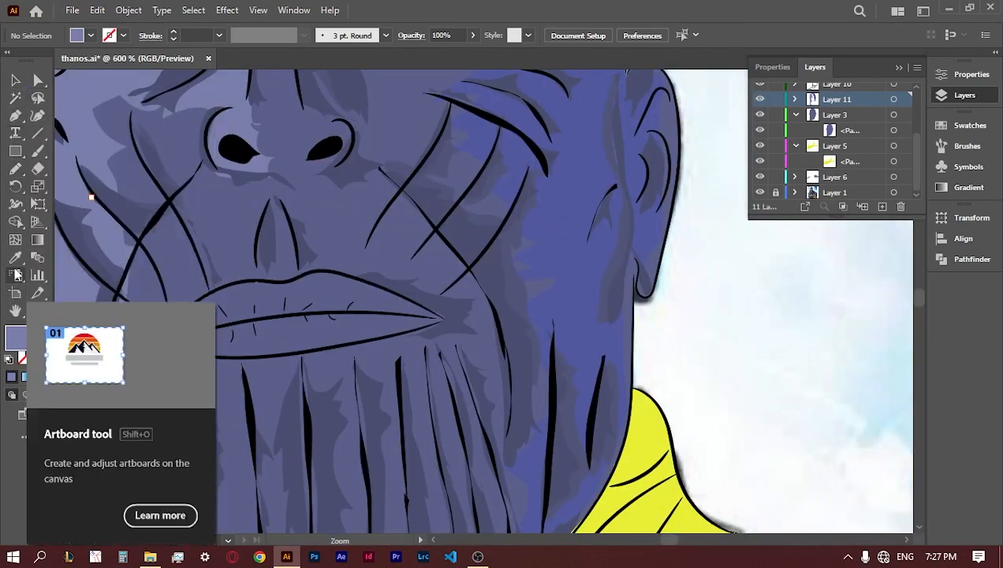
{"action": "left_click", "coordinate": [16, 258]}
{"action": "left_click", "coordinate": [342, 285]}
{"action": "double_click", "coordinate": [20, 339]}
{"action": "left_click_drag", "start_coordinate": [635, 334], "coordinate": [636, 355]}
{"action": "key", "text": "Return"}
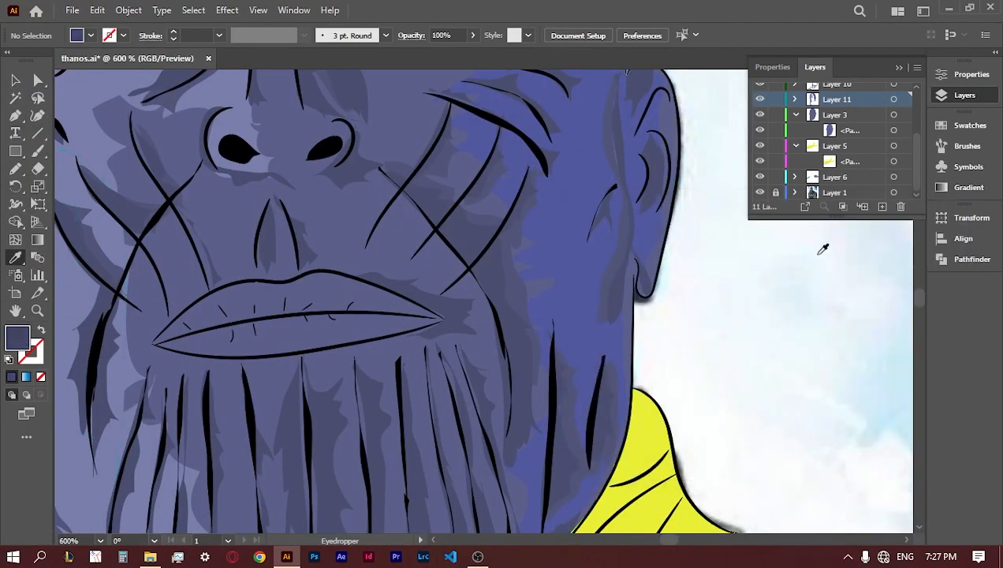
- Add a new layer above Layer 9 and paint both lips dark purple with the Blob Brush
{"action": "key", "text": "shift+b"}
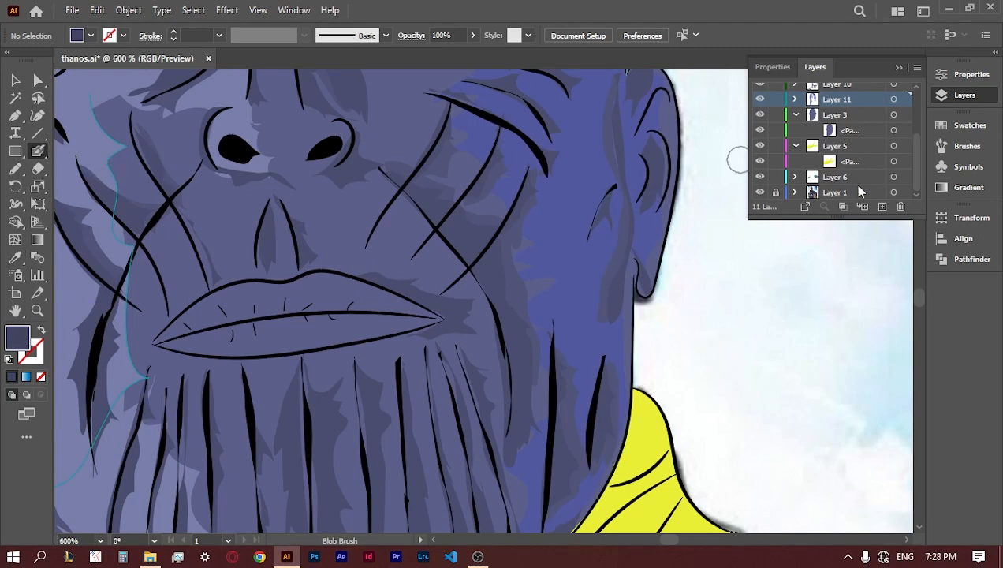
{"action": "left_click", "coordinate": [874, 176]}
{"action": "key", "text": "shift+x"}
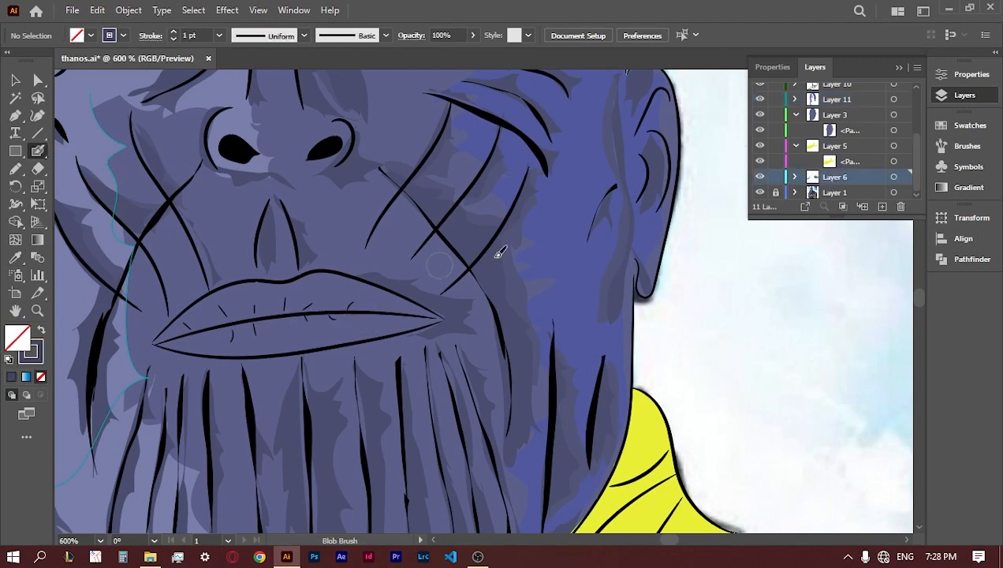
{"action": "key", "text": "shift+x"}
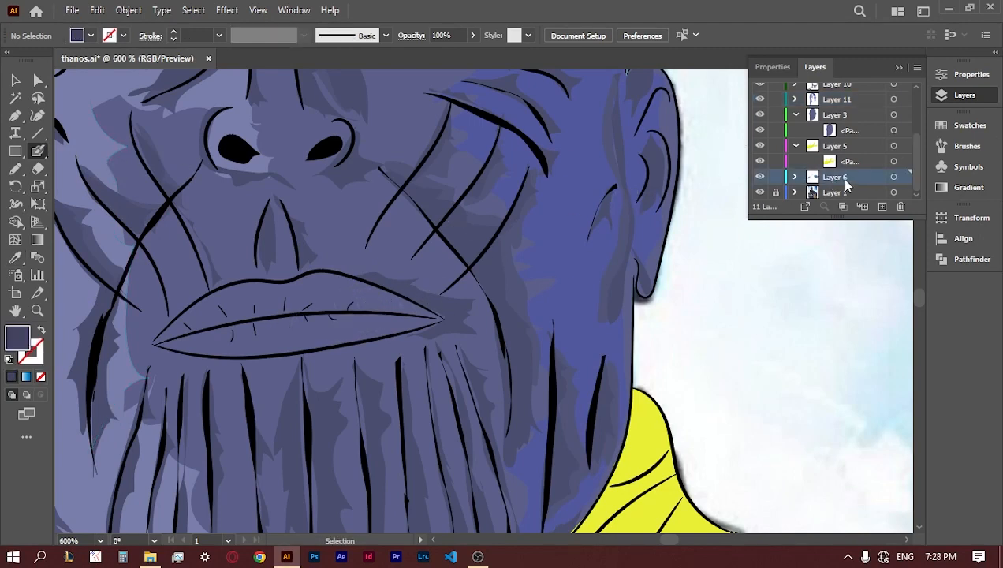
{"action": "left_click", "coordinate": [834, 116]}
{"action": "scroll", "coordinate": [828, 114], "scroll_direction": "up", "scroll_amount": 3}
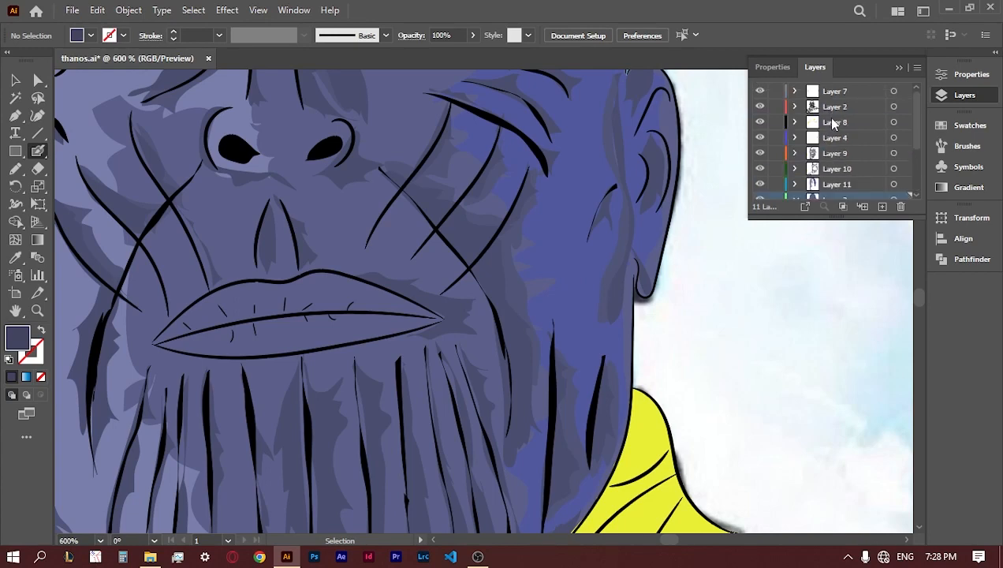
{"action": "left_click", "coordinate": [832, 154]}
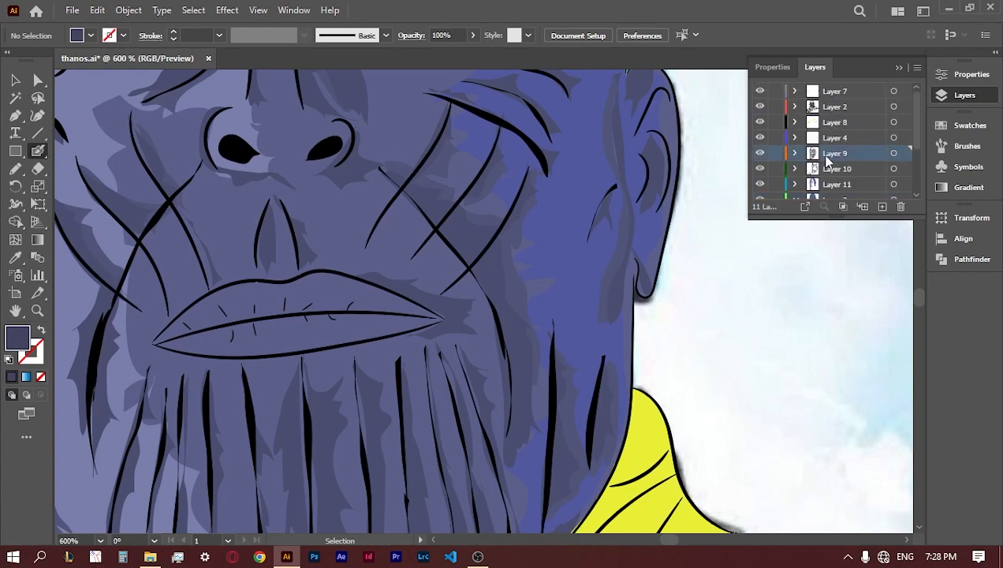
{"action": "left_click", "coordinate": [881, 206]}
{"action": "mouse_move", "coordinate": [334, 315]}
{"action": "left_mouse_down"}
{"action": "mouse_move", "coordinate": [302, 329]}
{"action": "mouse_move", "coordinate": [183, 335]}
{"action": "mouse_move", "coordinate": [302, 298]}
{"action": "mouse_move", "coordinate": [341, 300]}
{"action": "mouse_move", "coordinate": [243, 336]}
{"action": "mouse_move", "coordinate": [197, 336]}
{"action": "mouse_move", "coordinate": [190, 316]}
{"action": "mouse_move", "coordinate": [224, 298]}
{"action": "mouse_move", "coordinate": [291, 291]}
{"action": "mouse_move", "coordinate": [354, 308]}
{"action": "mouse_move", "coordinate": [253, 341]}
{"action": "mouse_move", "coordinate": [369, 320]}
{"action": "mouse_move", "coordinate": [376, 306]}
{"action": "mouse_move", "coordinate": [366, 293]}
{"action": "mouse_move", "coordinate": [438, 327]}
{"action": "left_mouse_up"}
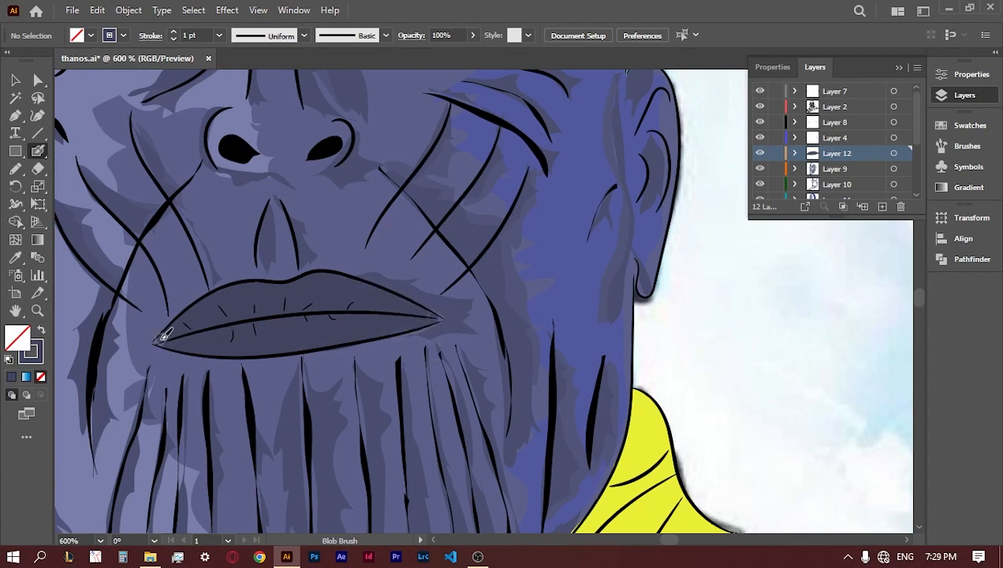
- Add a new layer above Layer 5 for the shadows of the yellow armour
{"action": "left_click", "coordinate": [16, 311]}
{"action": "left_click_drag", "start_coordinate": [395, 489], "coordinate": [558, 230]}
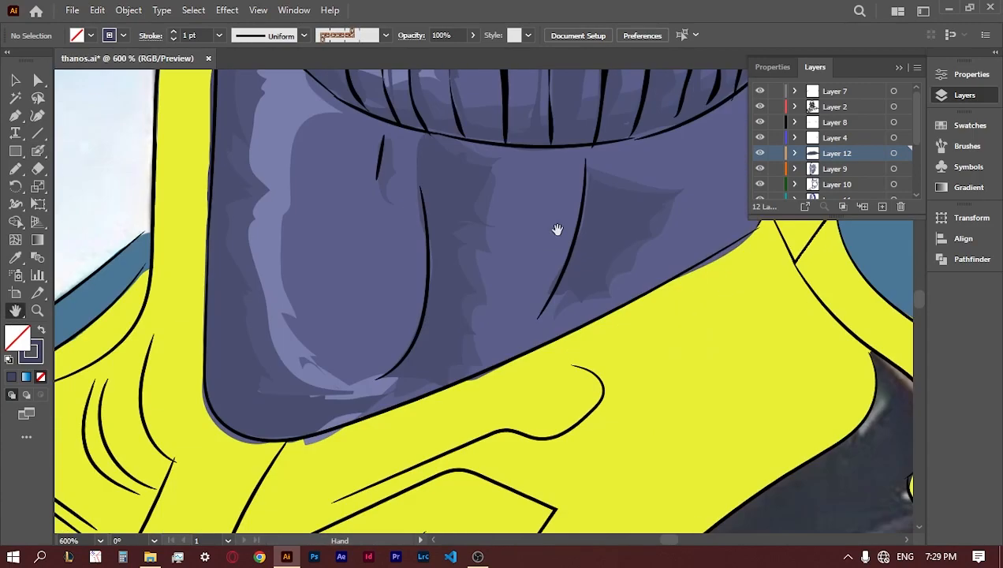
{"action": "left_click_drag", "start_coordinate": [291, 449], "coordinate": [636, 197]}
{"action": "scroll", "coordinate": [858, 172], "scroll_direction": "down", "scroll_amount": 5}
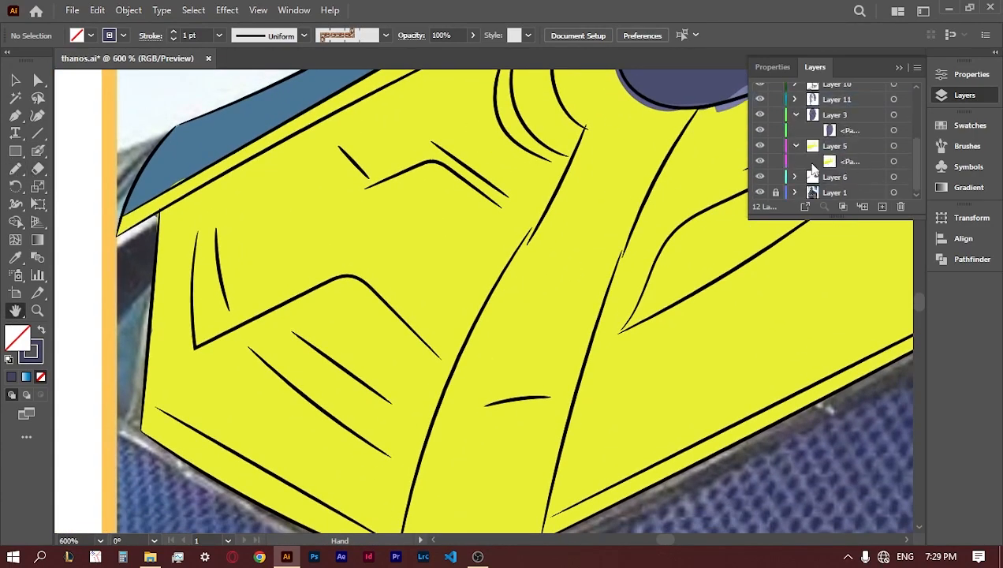
{"action": "left_click", "coordinate": [835, 150]}
{"action": "key", "text": "ctrl+l"}
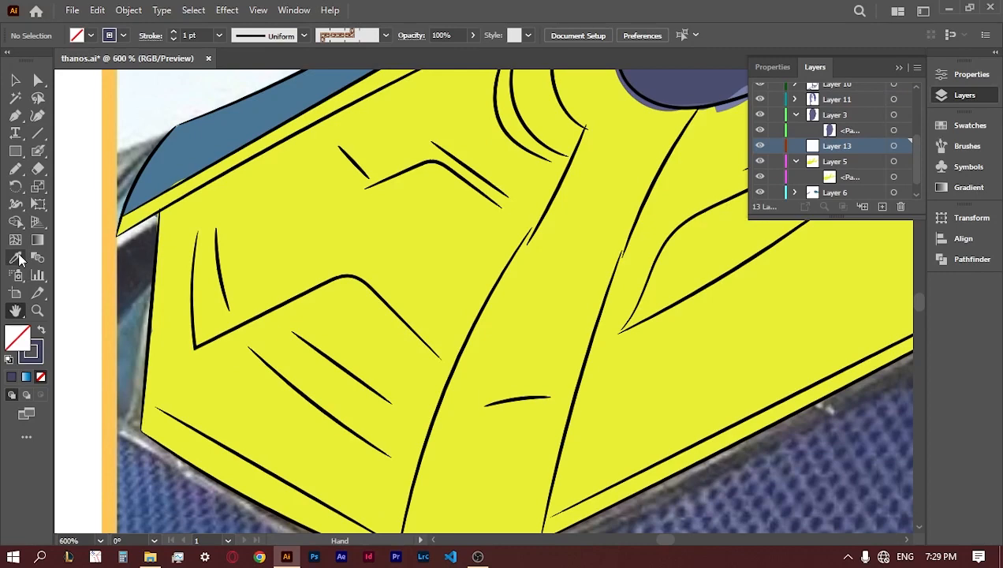
- Sample the armour's yellow and darken the fill to olive for drawing with the Pencil tool
{"action": "left_click", "coordinate": [13, 170]}
{"action": "left_click", "coordinate": [16, 257]}
{"action": "left_click", "coordinate": [170, 316]}
{"action": "double_click", "coordinate": [18, 340]}
{"action": "mouse_move", "coordinate": [719, 260]}
{"action": "left_mouse_down"}
{"action": "mouse_move", "coordinate": [718, 306]}
{"action": "mouse_move", "coordinate": [729, 303]}
{"action": "left_mouse_up"}
{"action": "key", "text": "Return"}
{"action": "key", "text": "n"}
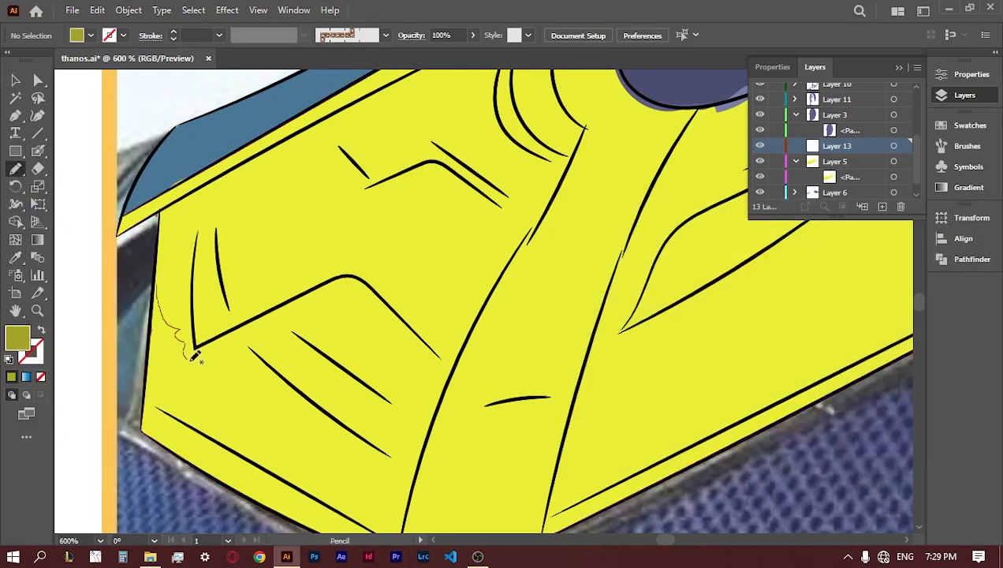
- Draw olive shadow shapes over the lower left corner and along the left edge of the left chest panel
{"action": "mouse_move", "coordinate": [193, 355]}
{"action": "left_mouse_down"}
{"action": "mouse_move", "coordinate": [340, 509]}
{"action": "mouse_move", "coordinate": [229, 485]}
{"action": "left_mouse_up"}
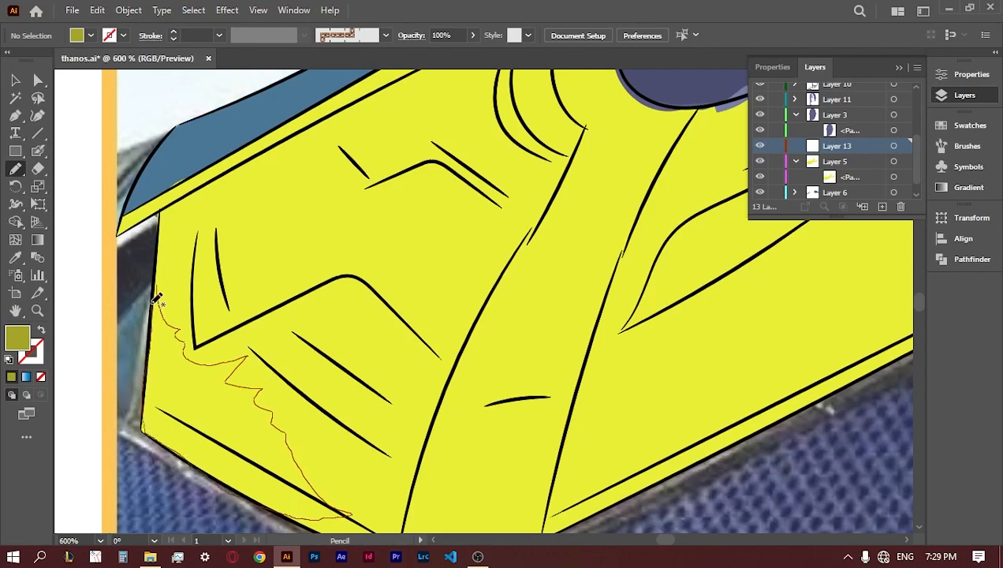
{"action": "left_click_drag", "start_coordinate": [158, 298], "coordinate": [156, 295]}
{"action": "mouse_move", "coordinate": [206, 188]}
{"action": "left_mouse_down"}
{"action": "mouse_move", "coordinate": [191, 296]}
{"action": "mouse_move", "coordinate": [158, 274]}
{"action": "left_mouse_up"}
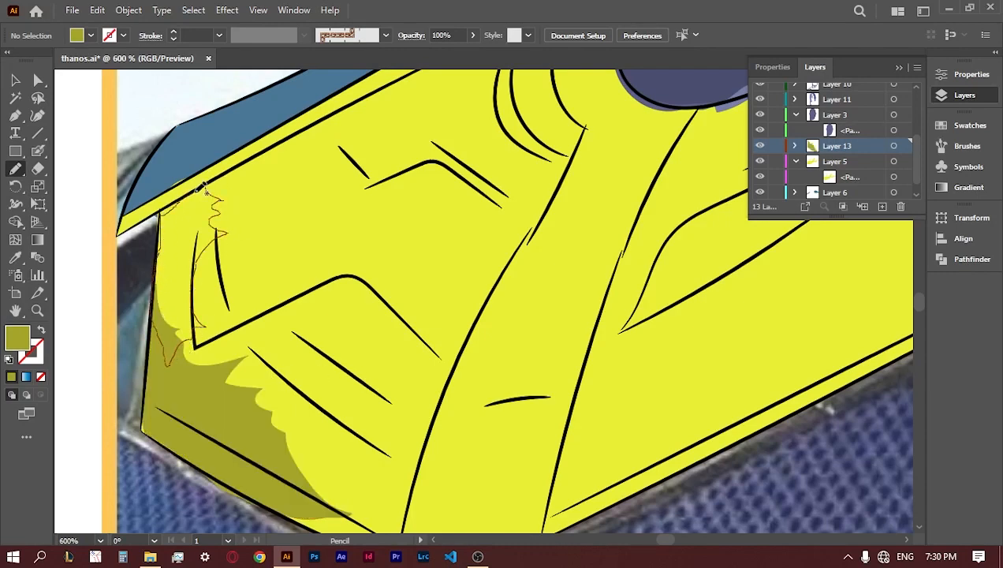
{"action": "left_click_drag", "start_coordinate": [197, 190], "coordinate": [208, 188]}
- Extend the left chest panel's olive shadow inward beneath the angled black line, with a pointed end toward the bend
{"action": "key", "text": "h"}
{"action": "mouse_move", "coordinate": [544, 392]}
{"action": "left_mouse_down"}
{"action": "mouse_move", "coordinate": [418, 322]}
{"action": "mouse_move", "coordinate": [401, 371]}
{"action": "left_mouse_up"}
{"action": "scroll", "coordinate": [821, 189], "scroll_direction": "up", "scroll_amount": 4}
{"action": "scroll", "coordinate": [812, 178], "scroll_direction": "down", "scroll_amount": 3}
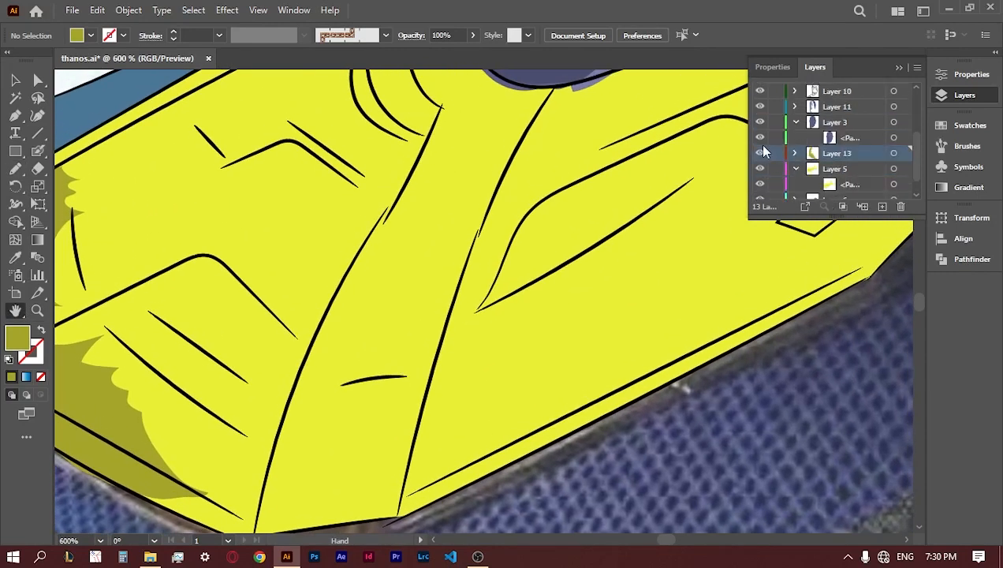
{"action": "scroll", "coordinate": [763, 150], "scroll_direction": "down", "scroll_amount": 1}
{"action": "left_click", "coordinate": [759, 145]}
{"action": "left_click", "coordinate": [759, 145]}
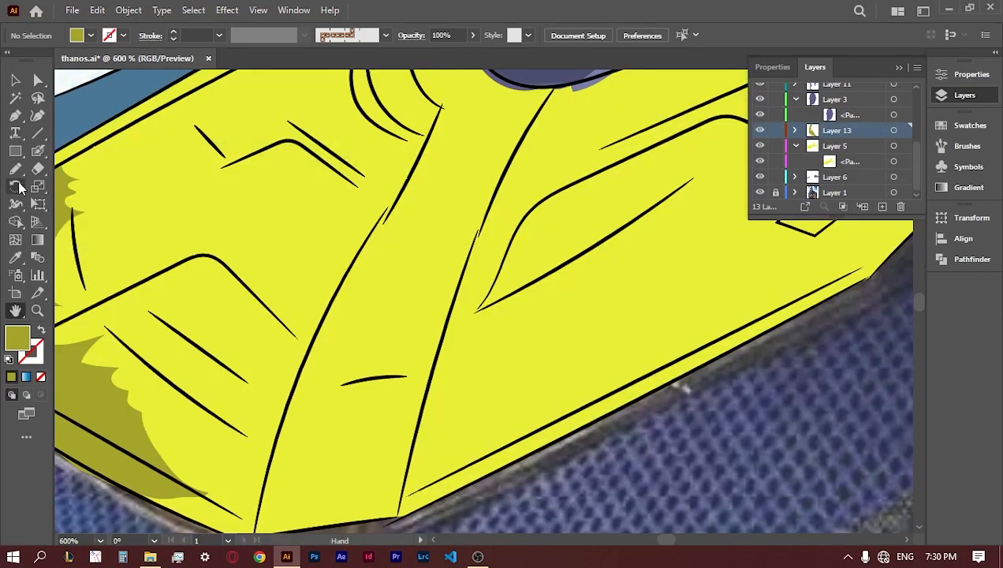
{"action": "left_click", "coordinate": [16, 169]}
{"action": "left_click", "coordinate": [15, 310]}
{"action": "left_click_drag", "start_coordinate": [158, 309], "coordinate": [276, 308]}
{"action": "left_click", "coordinate": [16, 168]}
{"action": "mouse_move", "coordinate": [151, 285]}
{"action": "left_mouse_down"}
{"action": "mouse_move", "coordinate": [304, 303]}
{"action": "mouse_move", "coordinate": [285, 460]}
{"action": "mouse_move", "coordinate": [149, 285]}
{"action": "left_mouse_up"}
{"action": "mouse_move", "coordinate": [235, 315]}
{"action": "left_mouse_down"}
{"action": "mouse_move", "coordinate": [247, 352]}
{"action": "mouse_move", "coordinate": [236, 322]}
{"action": "left_mouse_up"}
{"action": "key", "text": "ctrl+z"}
{"action": "mouse_move", "coordinate": [197, 310]}
{"action": "left_mouse_down"}
{"action": "mouse_move", "coordinate": [274, 303]}
{"action": "mouse_move", "coordinate": [230, 377]}
{"action": "left_mouse_up"}
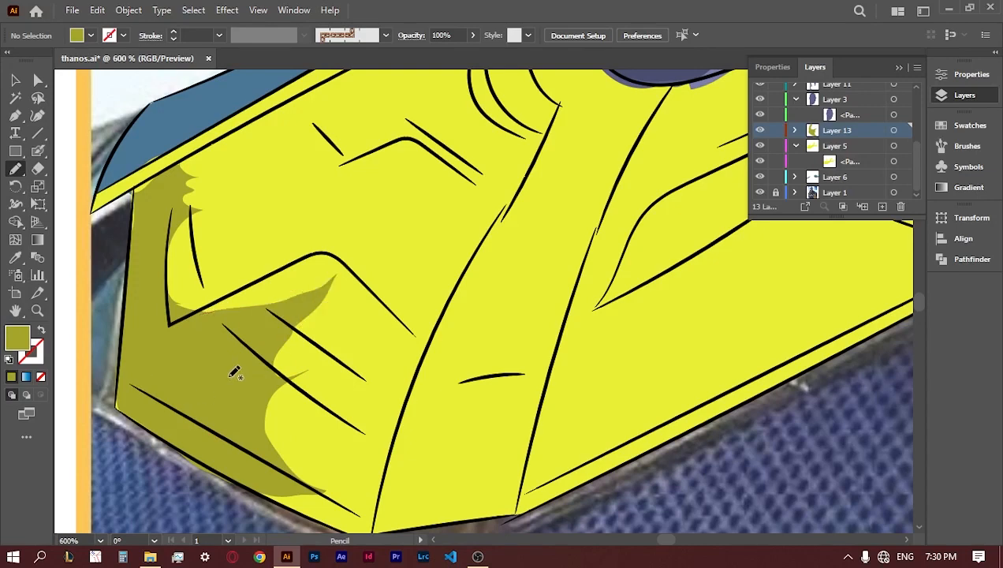
- Draw a jagged olive shadow along the lower edge of the right chest panel
{"action": "mouse_move", "coordinate": [619, 465]}
{"action": "left_mouse_down"}
{"action": "mouse_move", "coordinate": [612, 438]}
{"action": "mouse_move", "coordinate": [671, 338]}
{"action": "mouse_move", "coordinate": [792, 335]}
{"action": "mouse_move", "coordinate": [702, 421]}
{"action": "mouse_move", "coordinate": [616, 465]}
{"action": "left_mouse_up"}
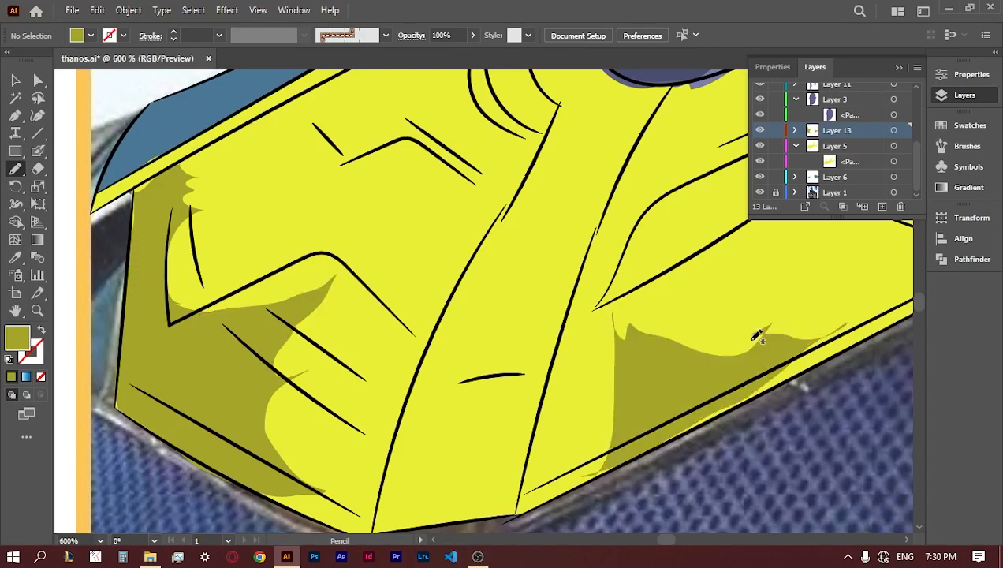
{"action": "mouse_move", "coordinate": [747, 362]}
{"action": "left_mouse_down"}
{"action": "mouse_move", "coordinate": [886, 314]}
{"action": "mouse_move", "coordinate": [764, 391]}
{"action": "mouse_move", "coordinate": [671, 430]}
{"action": "left_mouse_up"}
{"action": "left_click_drag", "start_coordinate": [710, 236], "coordinate": [430, 331]}
{"action": "mouse_move", "coordinate": [524, 471]}
{"action": "left_mouse_down"}
{"action": "mouse_move", "coordinate": [650, 416]}
{"action": "mouse_move", "coordinate": [649, 354]}
{"action": "mouse_move", "coordinate": [504, 361]}
{"action": "mouse_move", "coordinate": [418, 394]}
{"action": "mouse_move", "coordinate": [379, 488]}
{"action": "mouse_move", "coordinate": [478, 496]}
{"action": "mouse_move", "coordinate": [524, 477]}
{"action": "left_mouse_up"}
- Shade the right chest panel's inner edge along the centre strip in olive and fill the gap down to its bottom corner
{"action": "left_click", "coordinate": [760, 145]}
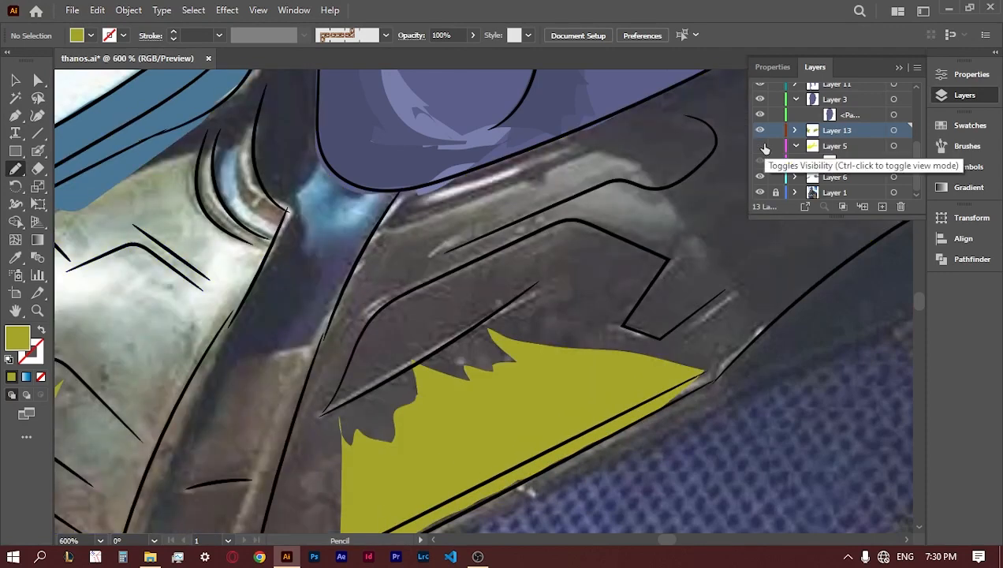
{"action": "left_click", "coordinate": [761, 146]}
{"action": "mouse_move", "coordinate": [369, 238]}
{"action": "left_mouse_down"}
{"action": "mouse_move", "coordinate": [380, 340]}
{"action": "mouse_move", "coordinate": [370, 428]}
{"action": "mouse_move", "coordinate": [276, 520]}
{"action": "left_mouse_up"}
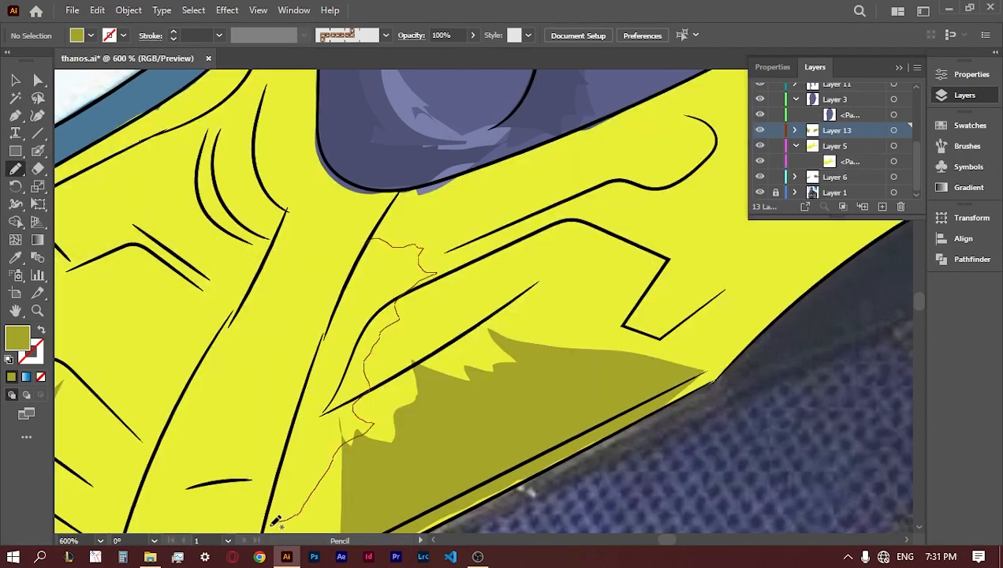
{"action": "mouse_move", "coordinate": [342, 298]}
{"action": "left_mouse_down"}
{"action": "mouse_move", "coordinate": [370, 321]}
{"action": "mouse_move", "coordinate": [365, 420]}
{"action": "mouse_move", "coordinate": [319, 444]}
{"action": "left_mouse_up"}
{"action": "scroll", "coordinate": [7, 307], "scroll_direction": "down", "scroll_amount": 5}
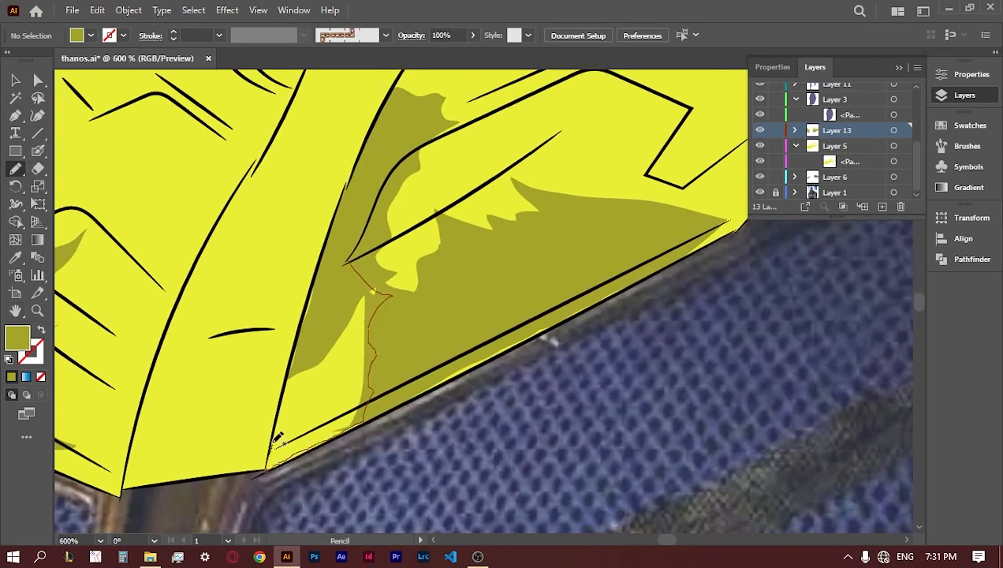
{"action": "left_click_drag", "start_coordinate": [330, 272], "coordinate": [344, 263]}
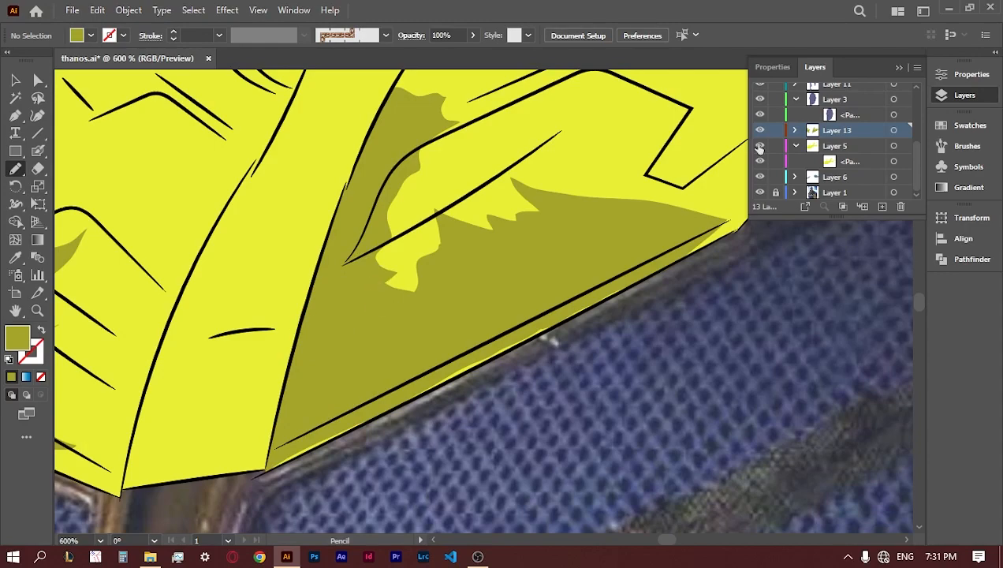
- Hide Layer 5 and extend the olive shadow along the right chest panel's lower edge to its outer end
{"action": "left_click", "coordinate": [760, 146]}
{"action": "left_click_drag", "start_coordinate": [604, 275], "coordinate": [452, 421]}
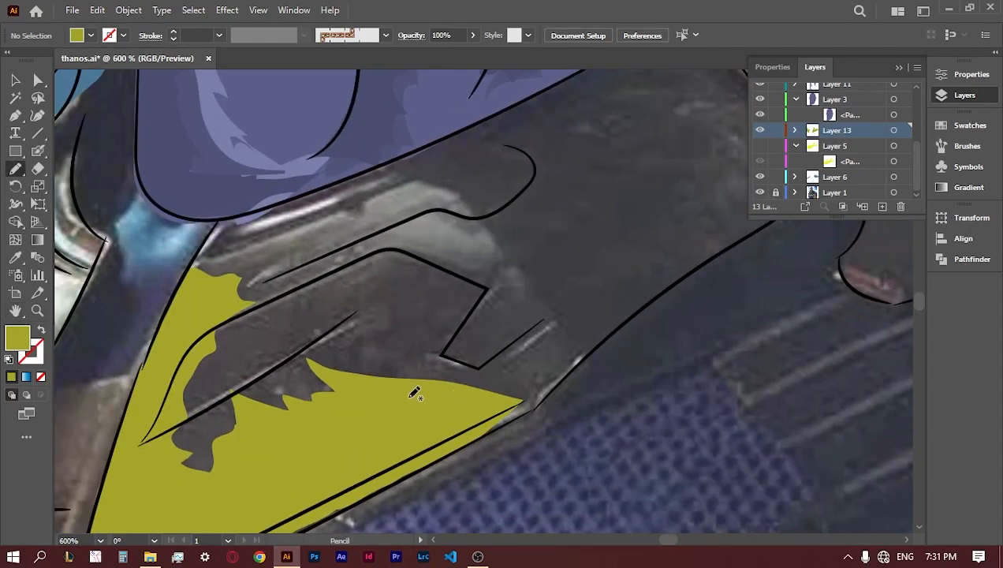
{"action": "mouse_move", "coordinate": [562, 375]}
{"action": "left_mouse_down"}
{"action": "mouse_move", "coordinate": [383, 402]}
{"action": "mouse_move", "coordinate": [393, 354]}
{"action": "left_mouse_up"}
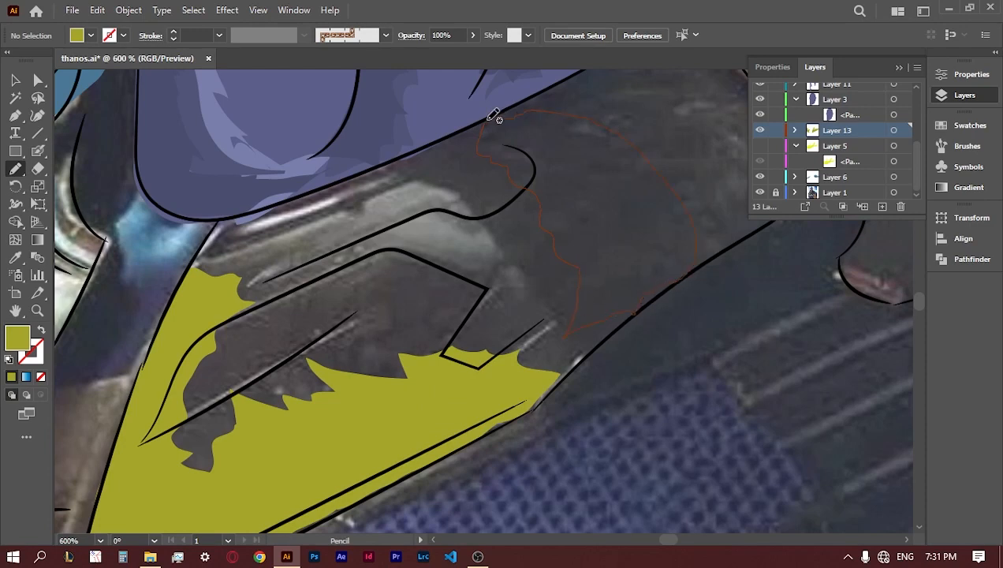
- Shade the outer part of the right chest panel up to the collar corner in olive, extending the shadow inward beneath the neck
{"action": "left_click_drag", "start_coordinate": [495, 116], "coordinate": [290, 251]}
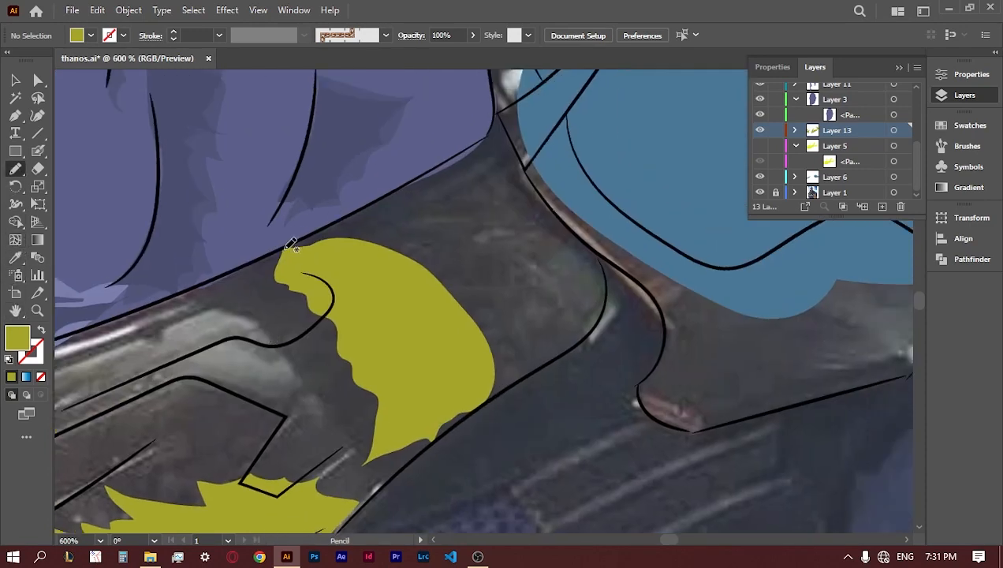
{"action": "mouse_move", "coordinate": [552, 359]}
{"action": "left_mouse_down"}
{"action": "mouse_move", "coordinate": [367, 330]}
{"action": "mouse_move", "coordinate": [334, 284]}
{"action": "left_mouse_up"}
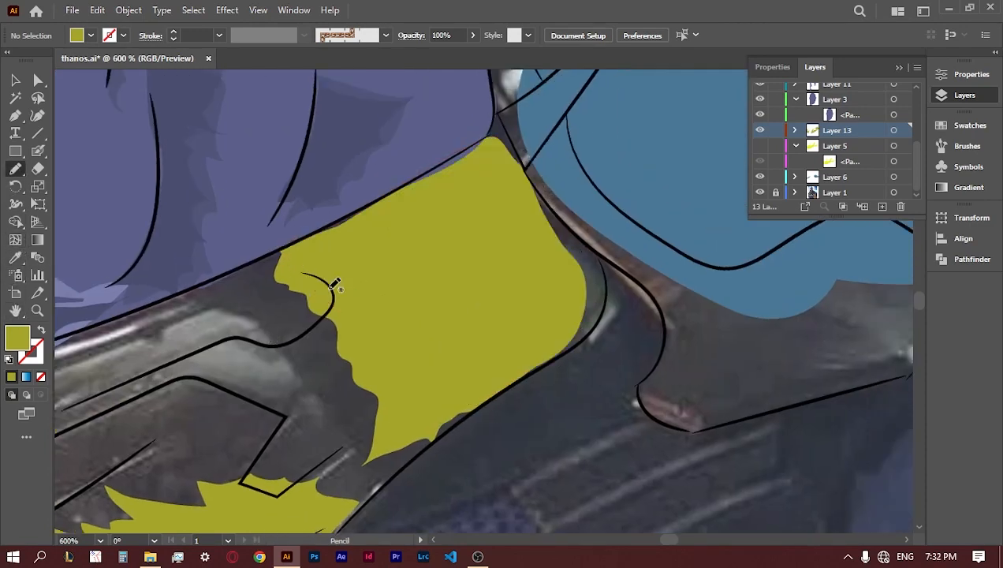
{"action": "left_click", "coordinate": [760, 146]}
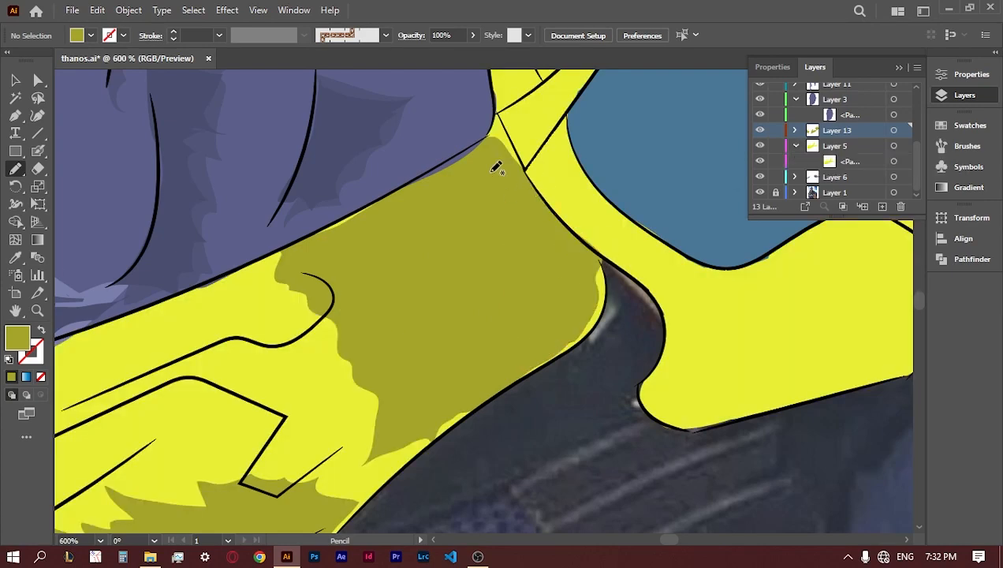
{"action": "left_click_drag", "start_coordinate": [497, 116], "coordinate": [497, 118]}
{"action": "left_click", "coordinate": [760, 146]}
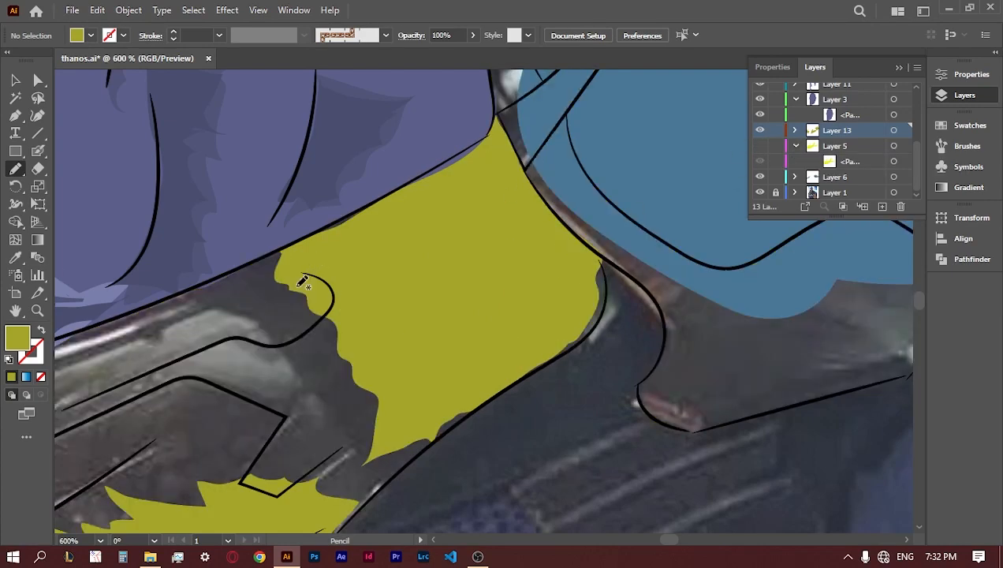
{"action": "mouse_move", "coordinate": [300, 280]}
{"action": "left_mouse_down"}
{"action": "mouse_move", "coordinate": [201, 291]}
{"action": "mouse_move", "coordinate": [283, 284]}
{"action": "left_mouse_up"}
- Draw a jagged olive shadow across the upper part of the left chest panel below the shoulder
{"action": "left_click_drag", "start_coordinate": [363, 445], "coordinate": [644, 192]}
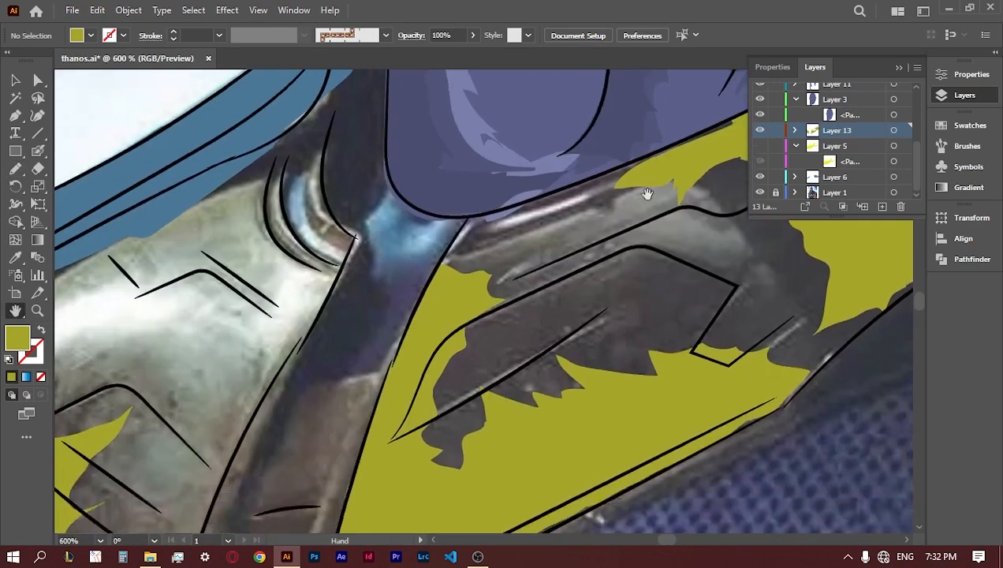
{"action": "left_click", "coordinate": [760, 146]}
{"action": "left_click", "coordinate": [760, 146]}
{"action": "left_click_drag", "start_coordinate": [59, 237], "coordinate": [172, 230]}
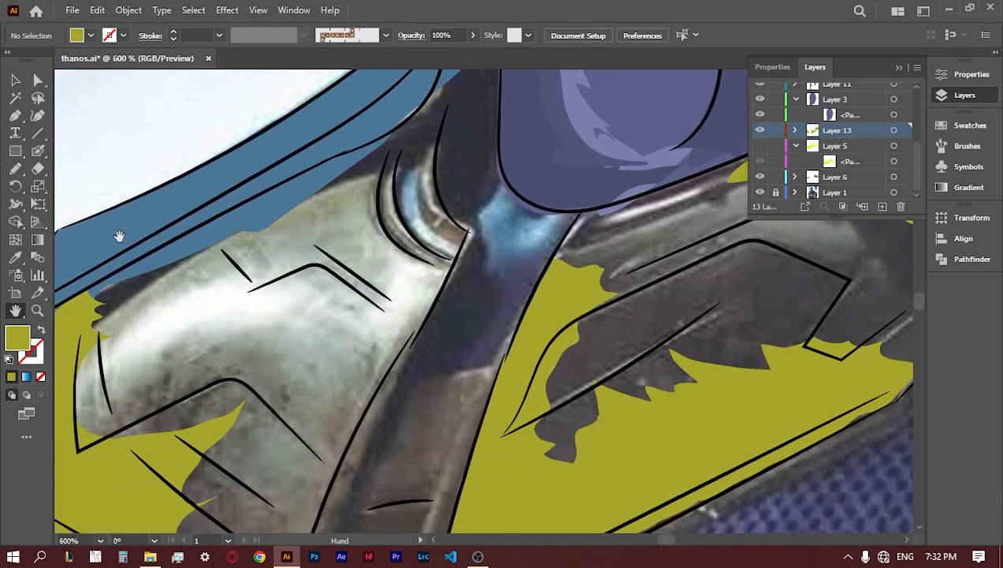
{"action": "left_click_drag", "start_coordinate": [85, 296], "coordinate": [379, 292]}
{"action": "mouse_move", "coordinate": [386, 237]}
{"action": "left_mouse_down"}
{"action": "mouse_move", "coordinate": [291, 197]}
{"action": "mouse_move", "coordinate": [228, 209]}
{"action": "left_mouse_up"}
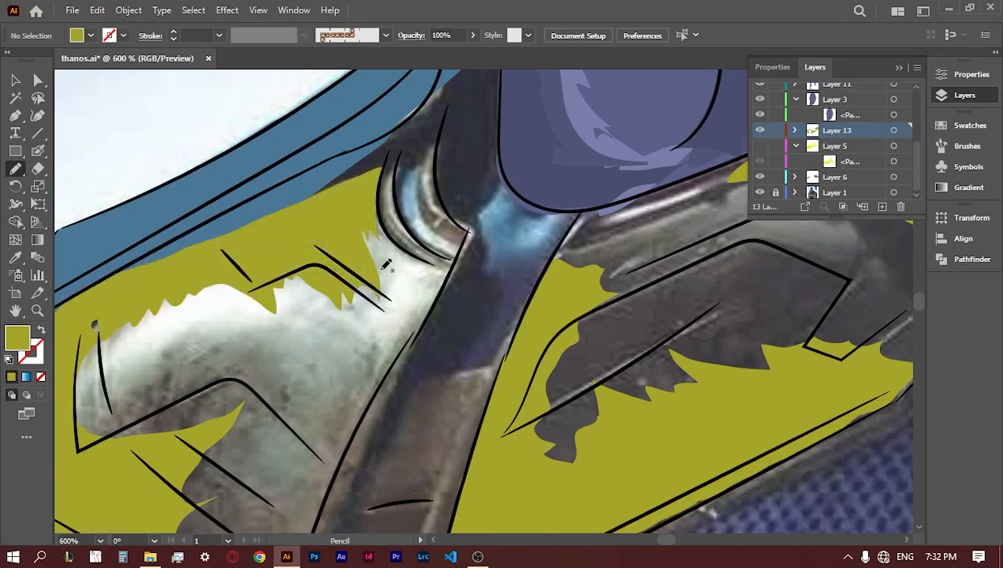
- Extend the left chest panel's upper shadow to the shoulder edge and cover the leftover gap inside it
{"action": "left_click", "coordinate": [760, 145]}
{"action": "left_click", "coordinate": [759, 147]}
{"action": "mouse_move", "coordinate": [388, 164]}
{"action": "left_mouse_down"}
{"action": "mouse_move", "coordinate": [59, 310]}
{"action": "mouse_move", "coordinate": [59, 290]}
{"action": "mouse_move", "coordinate": [241, 273]}
{"action": "left_mouse_up"}
{"action": "left_click", "coordinate": [14, 311]}
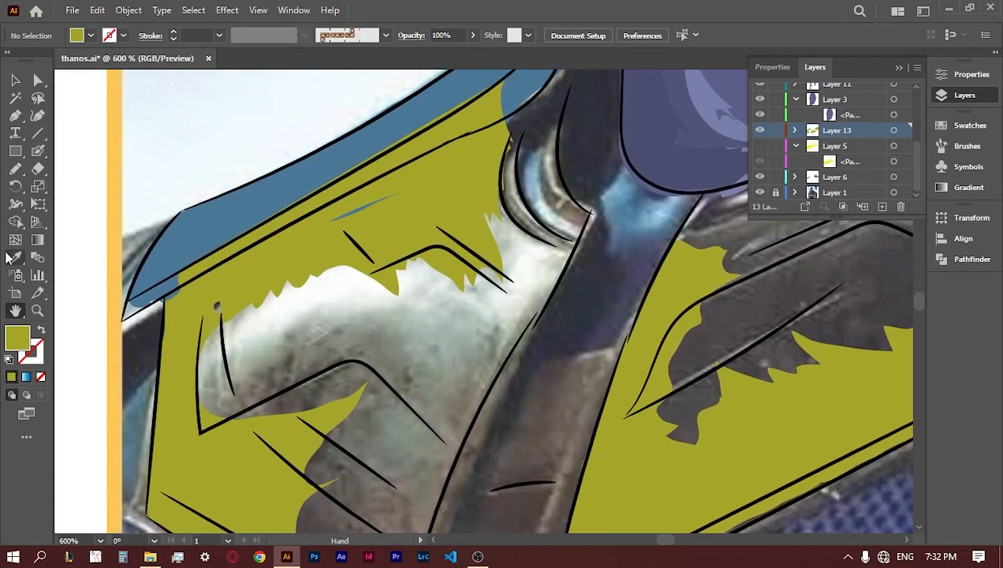
{"action": "left_click", "coordinate": [15, 169]}
{"action": "mouse_move", "coordinate": [381, 211]}
{"action": "left_mouse_down"}
{"action": "mouse_move", "coordinate": [365, 197]}
{"action": "mouse_move", "coordinate": [382, 208]}
{"action": "left_mouse_up"}
- Show Layer 5 and set the fill to a slightly lighter olive based on the sampled chest shadow colour
{"action": "left_click", "coordinate": [760, 146]}
{"action": "left_click", "coordinate": [15, 311]}
{"action": "left_click_drag", "start_coordinate": [442, 321], "coordinate": [389, 352]}
{"action": "left_click", "coordinate": [15, 257]}
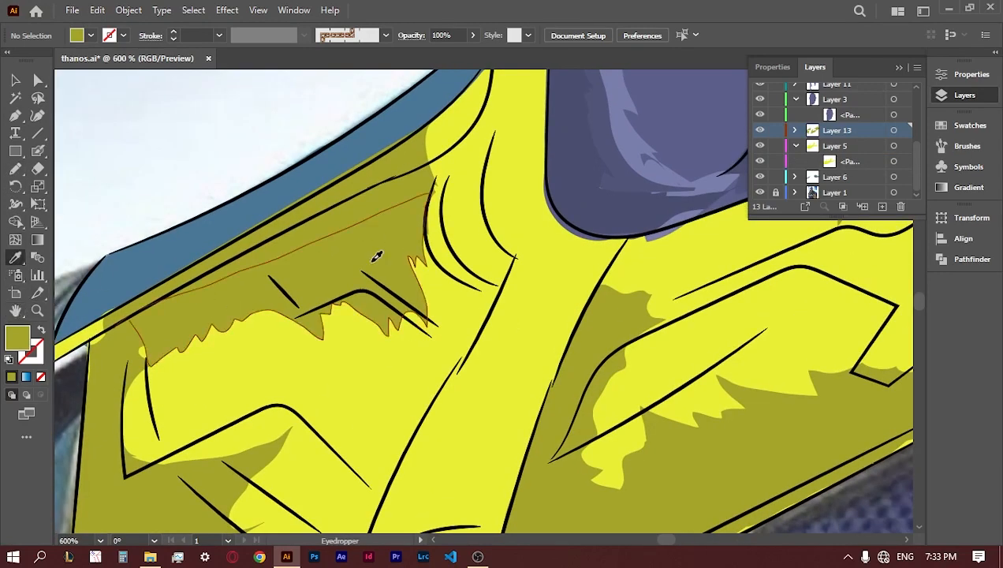
{"action": "double_click", "coordinate": [22, 338]}
{"action": "left_click_drag", "start_coordinate": [714, 314], "coordinate": [716, 297]}
{"action": "left_click", "coordinate": [926, 253]}
- Add a new layer below Layer 13 and draw a jagged lighter olive band along the left chest panel's upper shadow
{"action": "key", "text": "n"}
{"action": "mouse_move", "coordinate": [430, 128]}
{"action": "left_mouse_down"}
{"action": "mouse_move", "coordinate": [445, 185]}
{"action": "mouse_move", "coordinate": [441, 313]}
{"action": "mouse_move", "coordinate": [315, 301]}
{"action": "mouse_move", "coordinate": [429, 130]}
{"action": "left_mouse_up"}
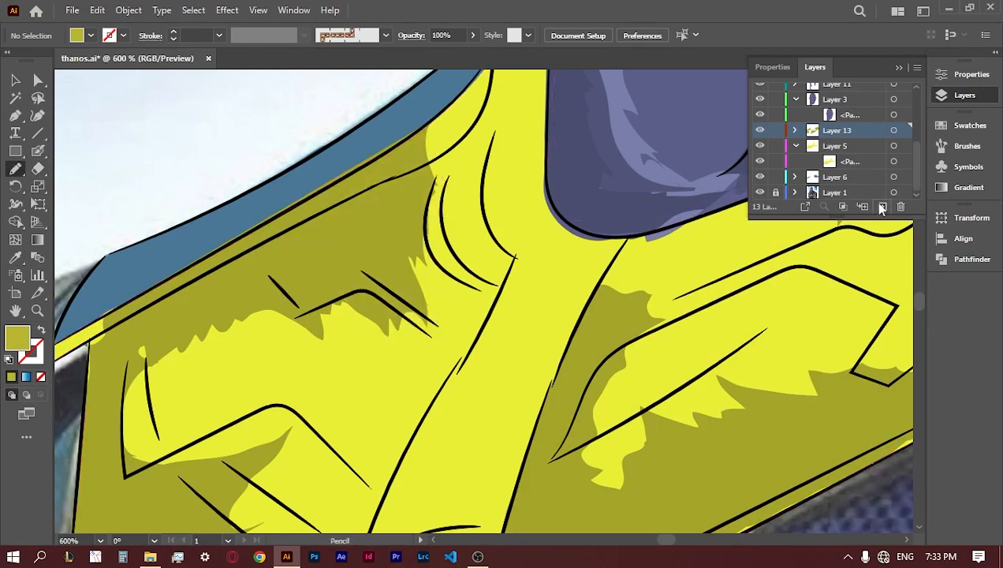
{"action": "key", "text": "ctrl+l"}
{"action": "mouse_move", "coordinate": [437, 317]}
{"action": "left_mouse_down"}
{"action": "mouse_move", "coordinate": [315, 276]}
{"action": "mouse_move", "coordinate": [330, 210]}
{"action": "left_mouse_up"}
{"action": "mouse_move", "coordinate": [340, 304]}
{"action": "left_mouse_down"}
{"action": "mouse_move", "coordinate": [199, 354]}
{"action": "mouse_move", "coordinate": [294, 318]}
{"action": "left_mouse_up"}
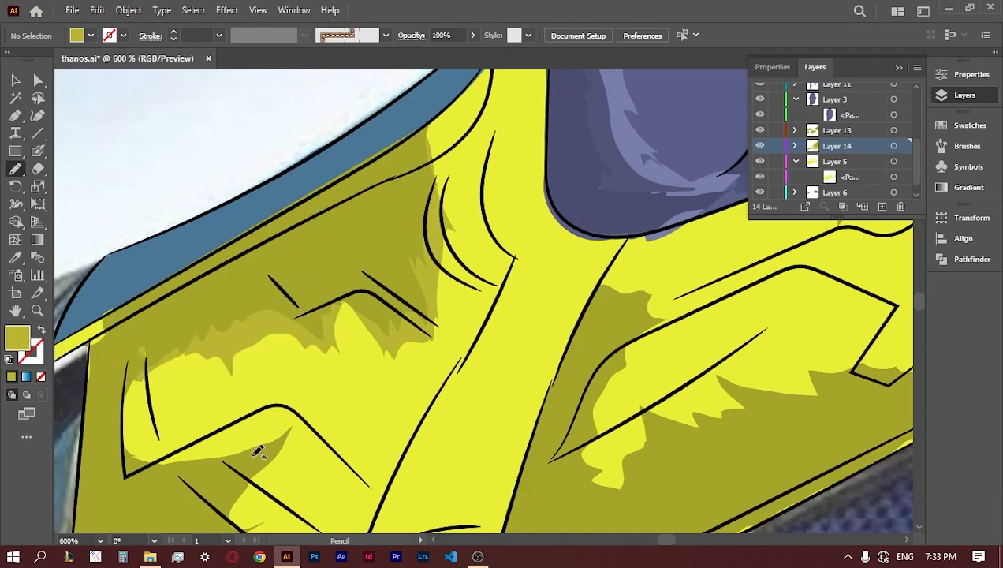
- Add lighter olive edges to the left chest panel's outer corner and to the ragged shadow running down to its lower end
{"action": "mouse_move", "coordinate": [213, 461]}
{"action": "left_mouse_down"}
{"action": "mouse_move", "coordinate": [140, 384]}
{"action": "mouse_move", "coordinate": [163, 443]}
{"action": "left_mouse_up"}
{"action": "mouse_move", "coordinate": [247, 454]}
{"action": "left_mouse_down"}
{"action": "mouse_move", "coordinate": [221, 463]}
{"action": "mouse_move", "coordinate": [190, 447]}
{"action": "mouse_move", "coordinate": [228, 451]}
{"action": "left_mouse_up"}
{"action": "left_click_drag", "start_coordinate": [239, 452], "coordinate": [211, 455]}
{"action": "scroll", "coordinate": [236, 276], "scroll_direction": "down", "scroll_amount": 4}
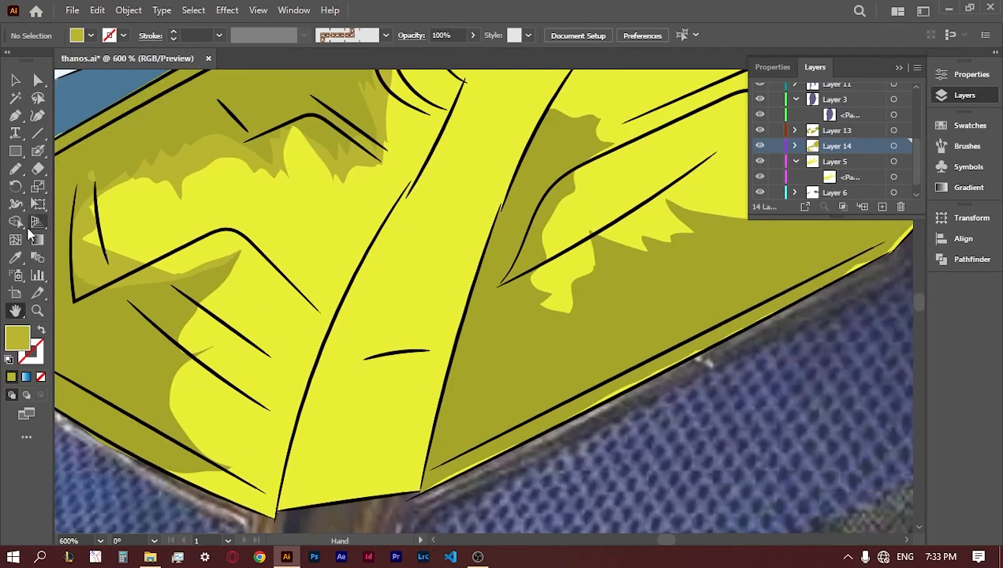
{"action": "left_click_drag", "start_coordinate": [207, 282], "coordinate": [244, 259]}
{"action": "mouse_move", "coordinate": [228, 323]}
{"action": "left_mouse_down"}
{"action": "mouse_move", "coordinate": [253, 443]}
{"action": "mouse_move", "coordinate": [154, 435]}
{"action": "left_mouse_up"}
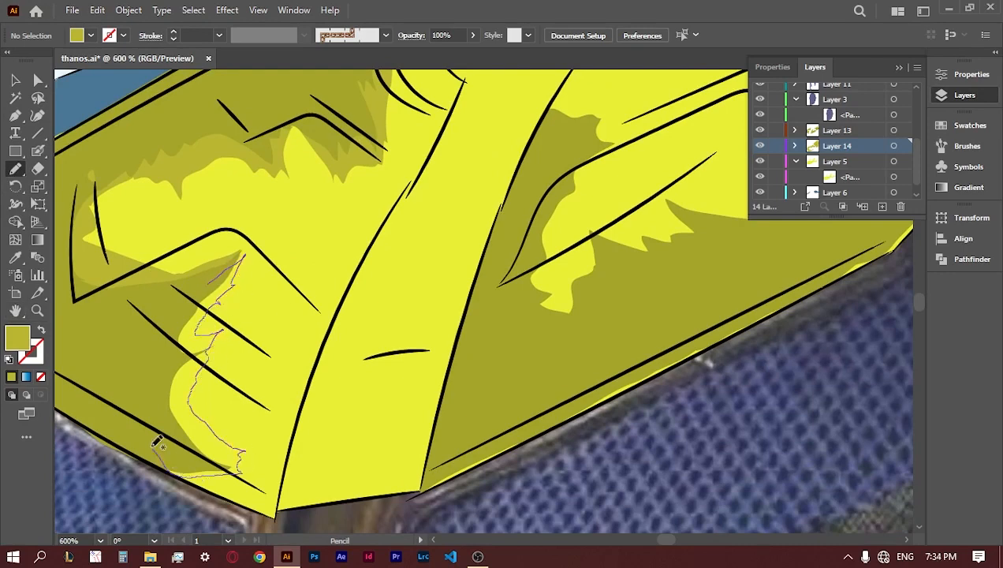
- Soften the right chest panel's inner and lower shadow edges with jagged lighter olive shapes
{"action": "scroll", "coordinate": [565, 480], "scroll_direction": "up", "scroll_amount": 3}
{"action": "scroll", "coordinate": [564, 480], "scroll_direction": "right", "scroll_amount": 3}
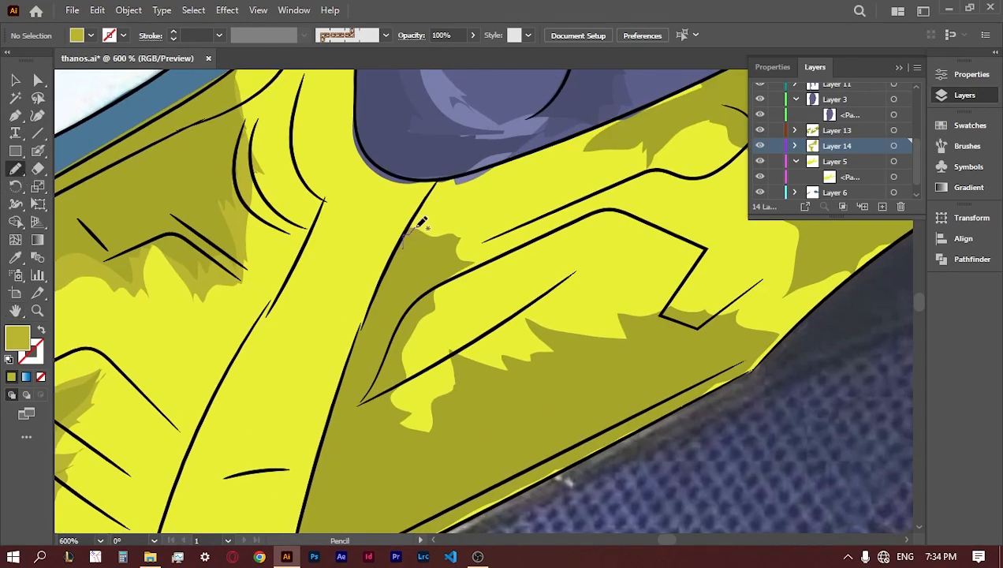
{"action": "mouse_move", "coordinate": [494, 253]}
{"action": "left_mouse_down"}
{"action": "mouse_move", "coordinate": [420, 390]}
{"action": "mouse_move", "coordinate": [518, 331]}
{"action": "mouse_move", "coordinate": [552, 340]}
{"action": "mouse_move", "coordinate": [685, 298]}
{"action": "left_mouse_up"}
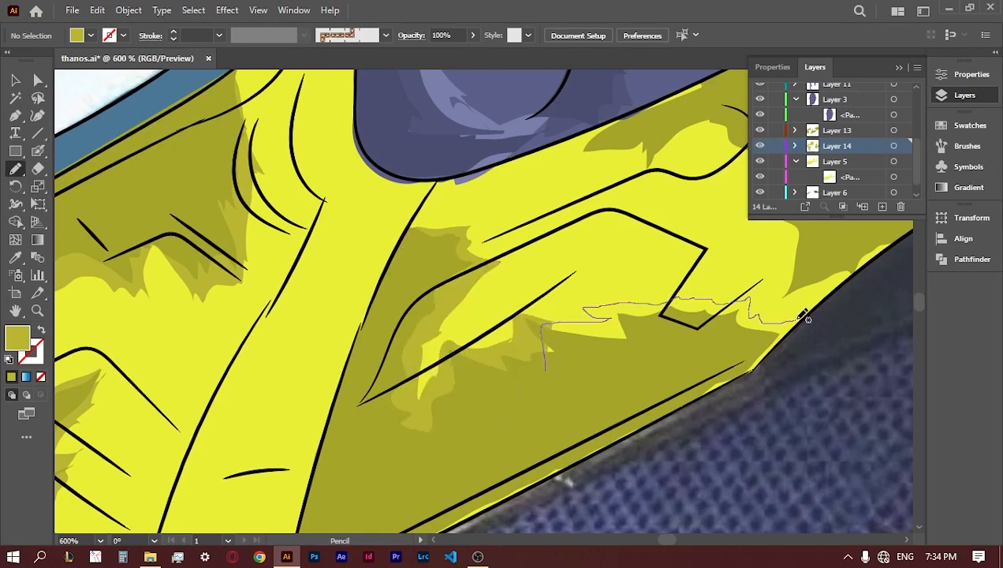
{"action": "left_click_drag", "start_coordinate": [799, 319], "coordinate": [652, 407]}
- Draw lighter olive along the right chest panel's outer shadow, from beneath the neck down to the panel's lower edge
{"action": "key", "text": "space"}
{"action": "mouse_move", "coordinate": [507, 270]}
{"action": "left_mouse_down"}
{"action": "mouse_move", "coordinate": [369, 355]}
{"action": "mouse_move", "coordinate": [252, 332]}
{"action": "left_mouse_up"}
{"action": "mouse_move", "coordinate": [366, 184]}
{"action": "left_mouse_down"}
{"action": "mouse_move", "coordinate": [383, 245]}
{"action": "mouse_move", "coordinate": [497, 292]}
{"action": "mouse_move", "coordinate": [577, 347]}
{"action": "mouse_move", "coordinate": [611, 204]}
{"action": "left_mouse_up"}
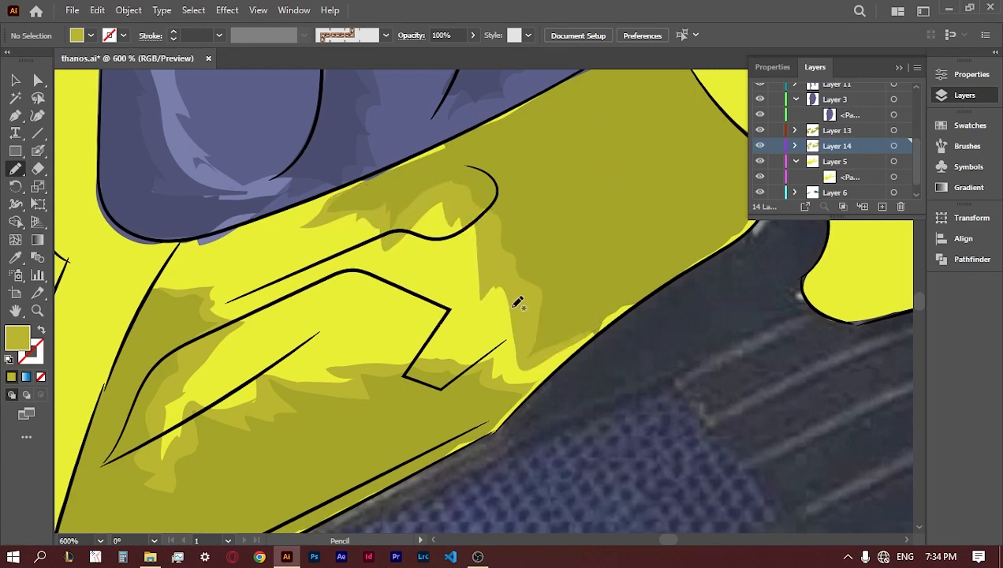
- Toggle Layer 5 to check the photo, and set the fill to pale yellow f4f4a6 based on the sampled armour yellow
{"action": "key", "text": "space"}
{"action": "left_click_drag", "start_coordinate": [109, 335], "coordinate": [631, 197]}
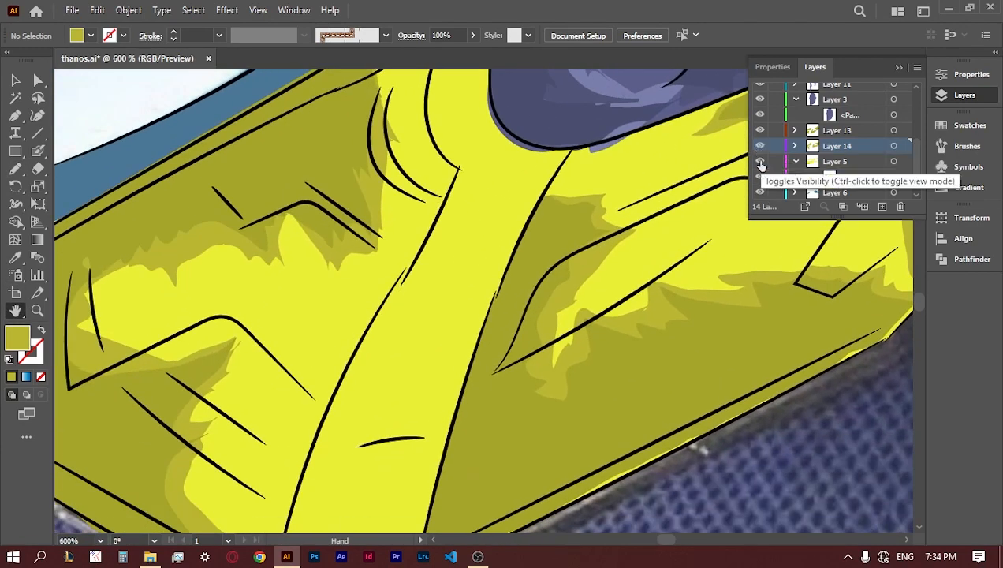
{"action": "left_click", "coordinate": [759, 161]}
{"action": "left_click", "coordinate": [759, 163]}
{"action": "key", "text": "i"}
{"action": "left_click", "coordinate": [256, 279]}
{"action": "double_click", "coordinate": [17, 339]}
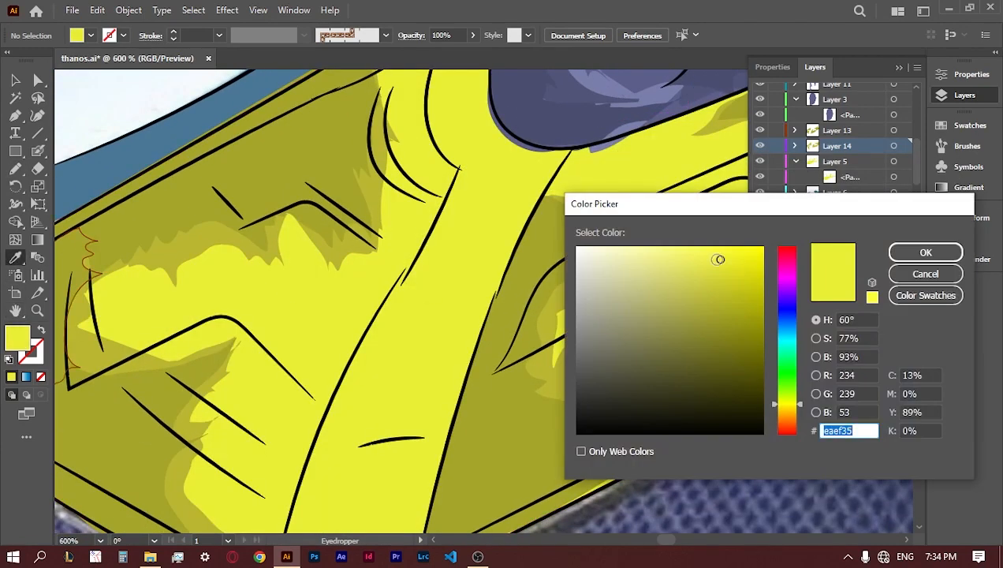
{"action": "left_click_drag", "start_coordinate": [718, 259], "coordinate": [636, 254]}
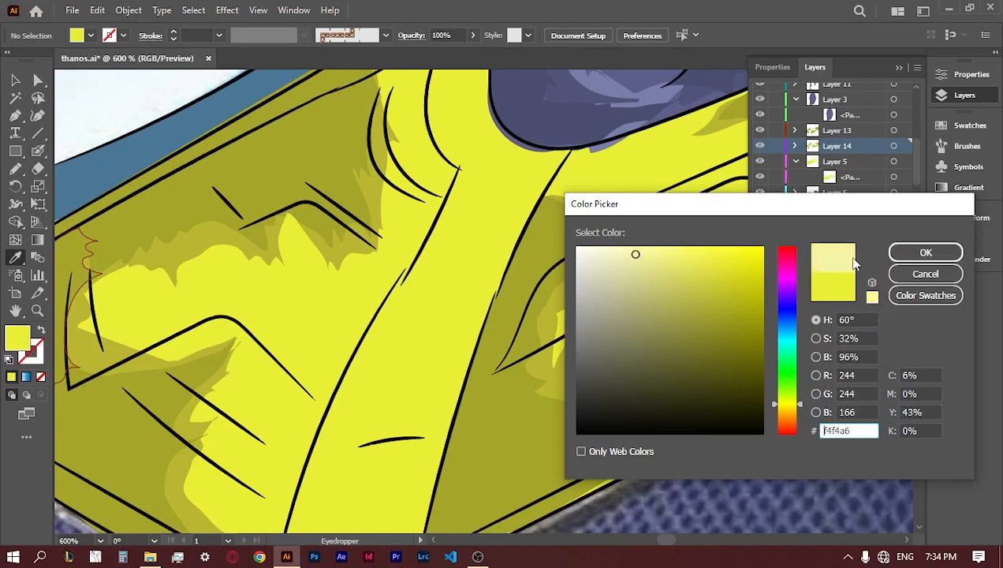
{"action": "key", "text": "Return"}
- Add a new highlight layer and nest it inside Layer 5, directly above the yellow base path
{"action": "key", "text": "n"}
{"action": "left_click", "coordinate": [882, 206]}
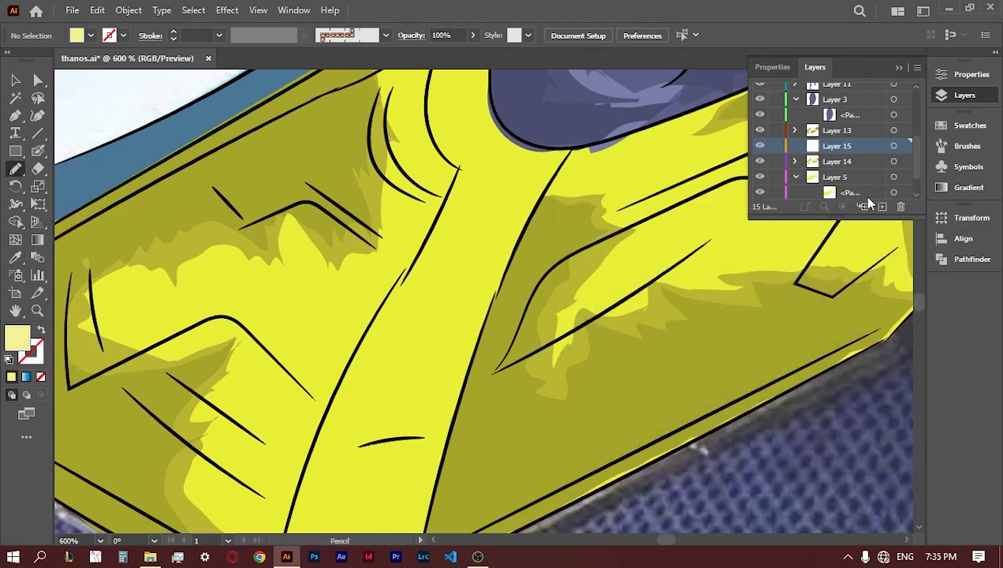
{"action": "left_click_drag", "start_coordinate": [824, 146], "coordinate": [832, 186]}
{"action": "mouse_move", "coordinate": [286, 217]}
{"action": "left_mouse_down"}
{"action": "mouse_move", "coordinate": [293, 260]}
{"action": "mouse_move", "coordinate": [171, 313]}
{"action": "left_mouse_up"}
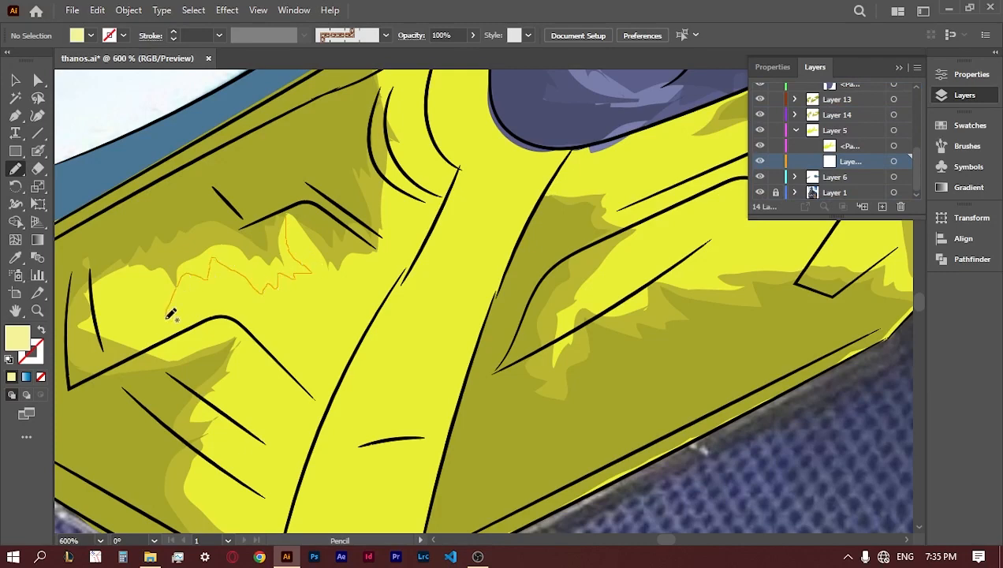
{"action": "left_click_drag", "start_coordinate": [268, 183], "coordinate": [268, 183]}
{"action": "left_click_drag", "start_coordinate": [859, 164], "coordinate": [855, 146]}
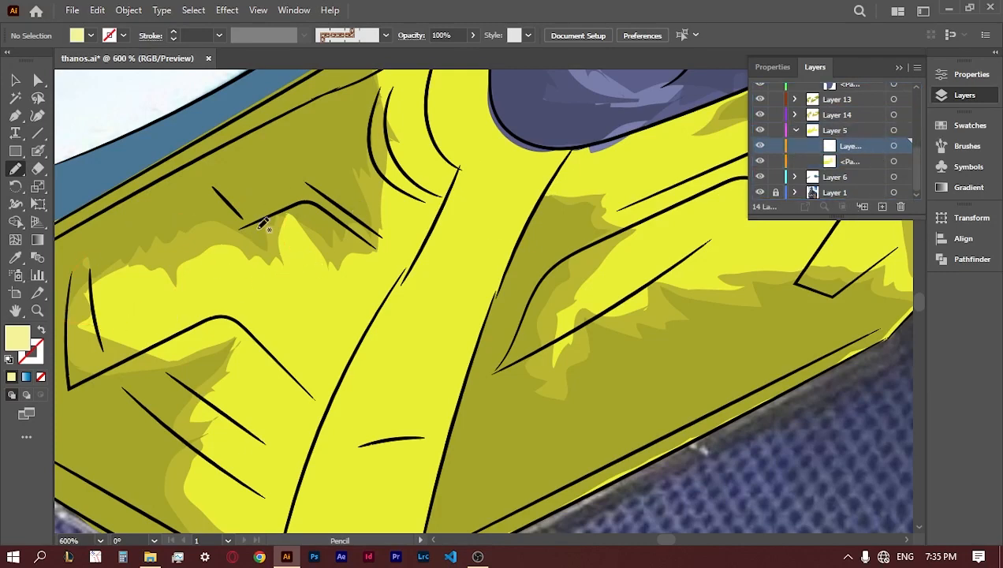
- Draw jagged pale yellow highlights beneath the left chest panel's upper shadow and at its outer corner
{"action": "left_click_drag", "start_coordinate": [98, 309], "coordinate": [93, 293]}
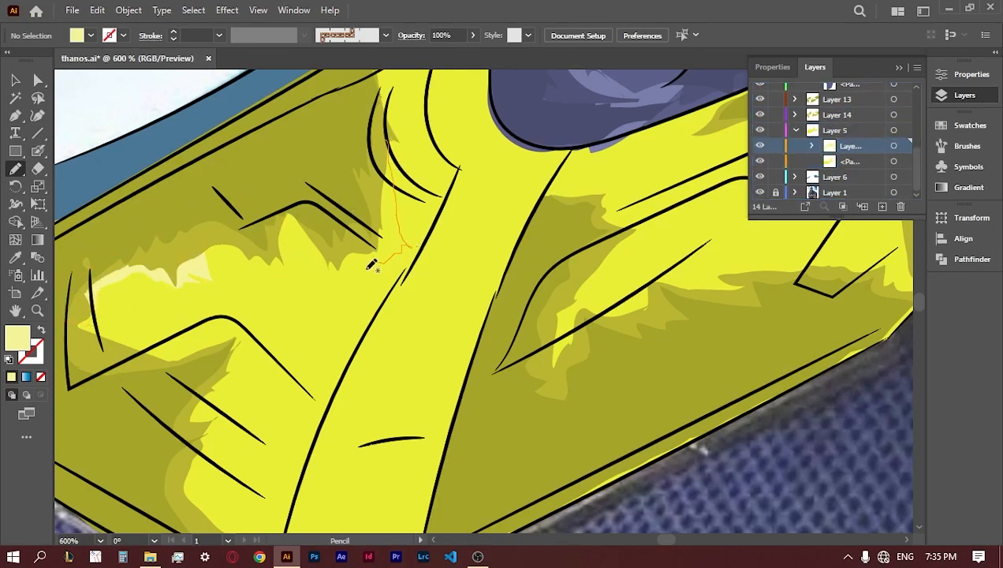
{"action": "left_click_drag", "start_coordinate": [370, 264], "coordinate": [210, 253]}
{"action": "left_click_drag", "start_coordinate": [118, 341], "coordinate": [89, 325]}
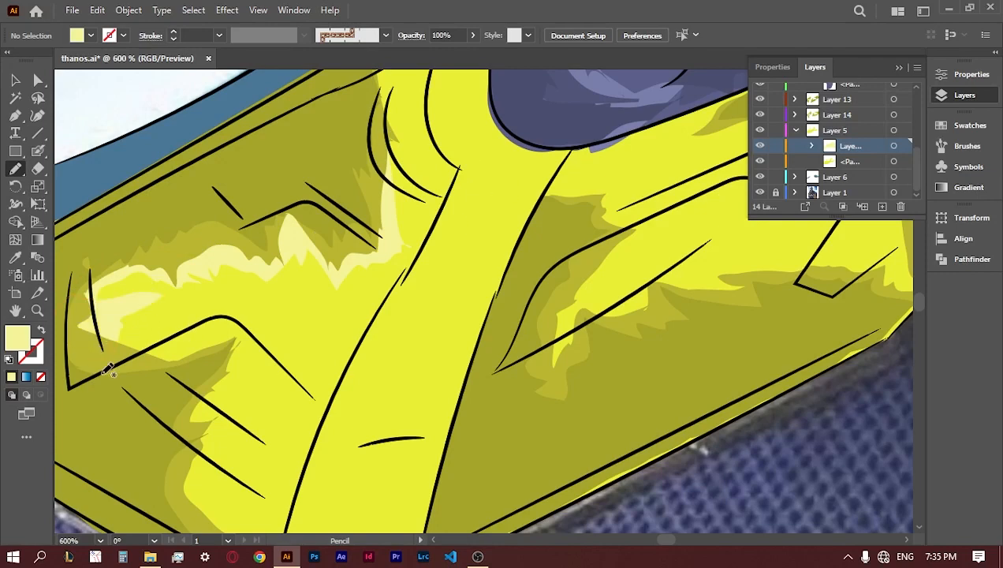
- Hide the base colours to reveal the photo, widen the pale highlight across the left chest panel to the central strap, and restore the layers
{"action": "left_click_drag", "start_coordinate": [760, 150], "coordinate": [761, 187]}
{"action": "left_click_drag", "start_coordinate": [759, 147], "coordinate": [759, 178]}
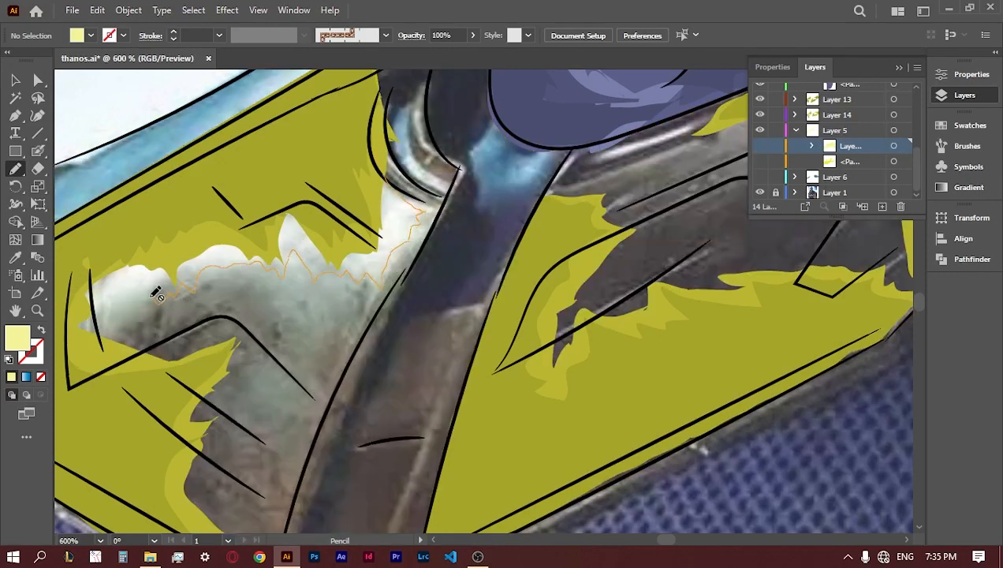
{"action": "left_click_drag", "start_coordinate": [77, 305], "coordinate": [75, 307]}
{"action": "left_click", "coordinate": [759, 146]}
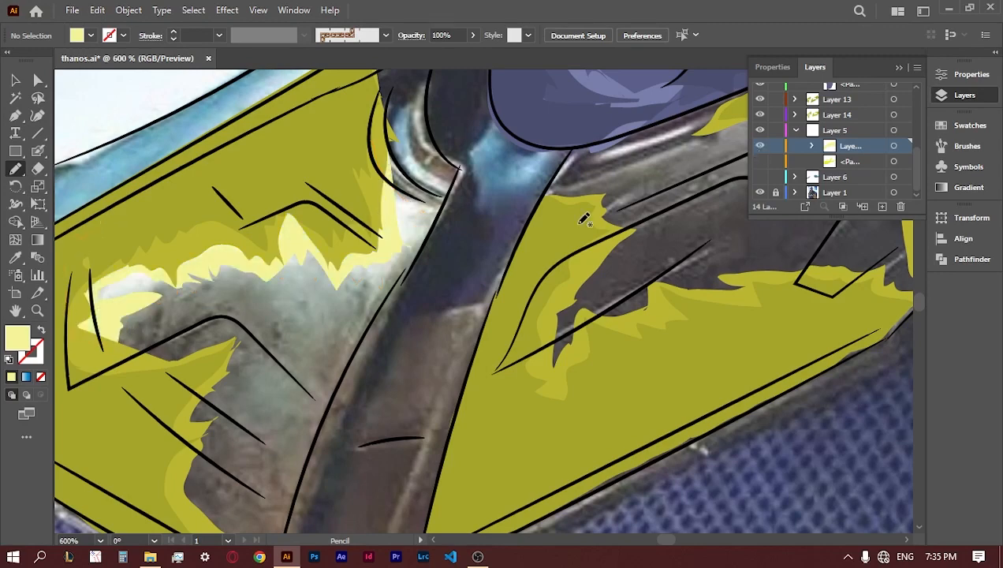
{"action": "left_click_drag", "start_coordinate": [436, 224], "coordinate": [332, 305]}
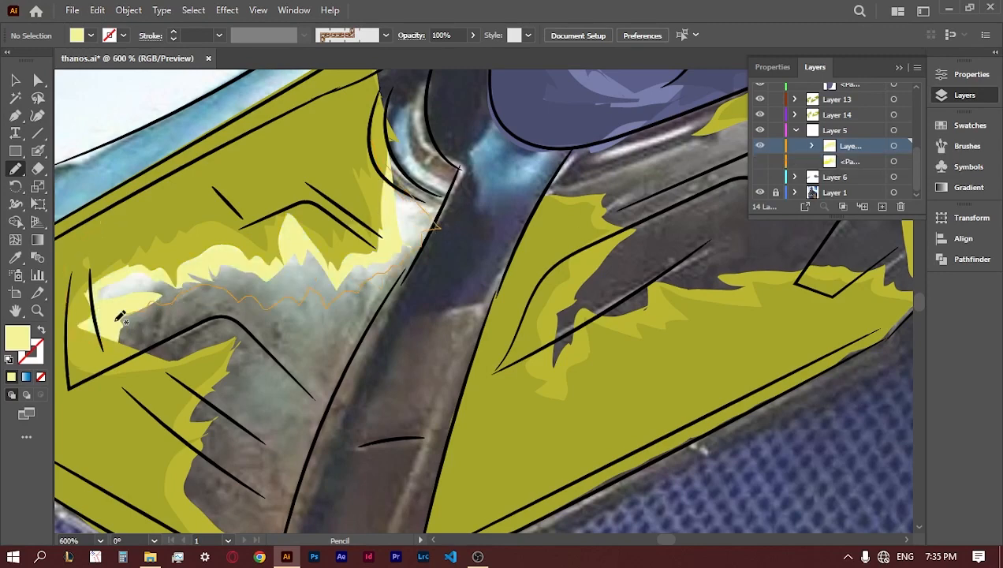
{"action": "left_click_drag", "start_coordinate": [120, 316], "coordinate": [117, 318]}
{"action": "left_click", "coordinate": [759, 161]}
{"action": "left_click", "coordinate": [760, 161]}
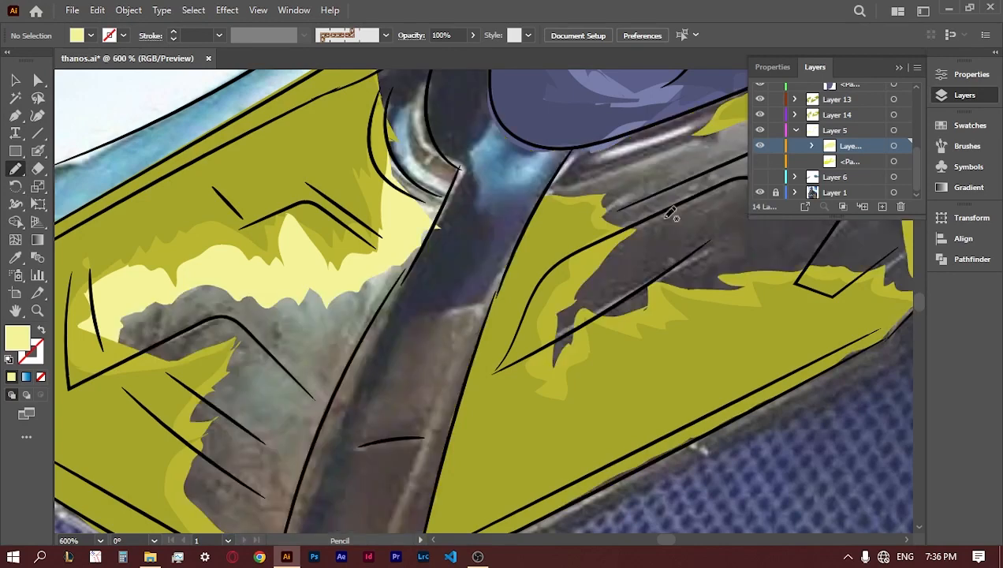
- Sample the dark olive shadow colour and try shading the collar's bend above the left chest panel
{"action": "key", "text": "space"}
{"action": "left_click_drag", "start_coordinate": [510, 291], "coordinate": [272, 374]}
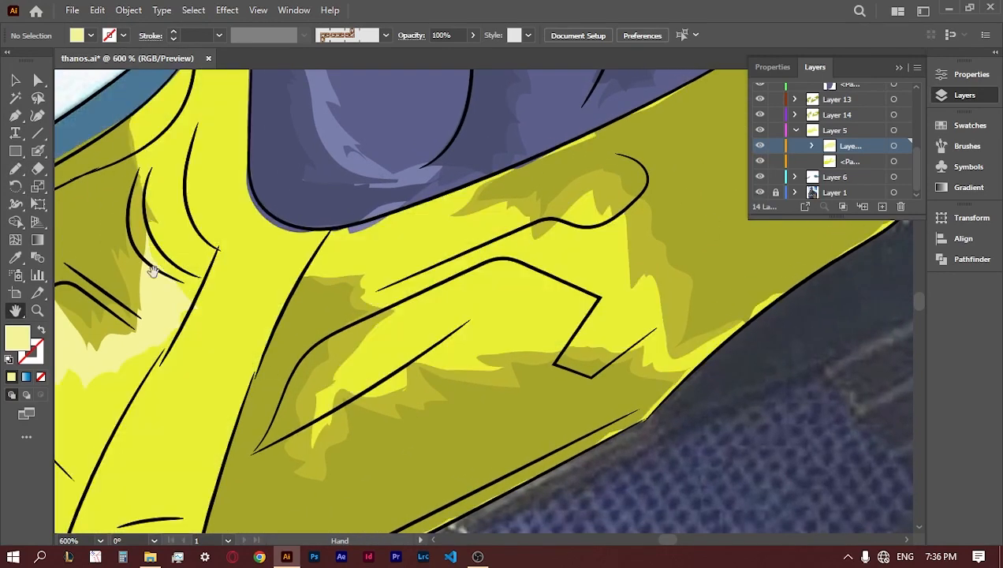
{"action": "left_click", "coordinate": [15, 257]}
{"action": "left_click", "coordinate": [15, 169]}
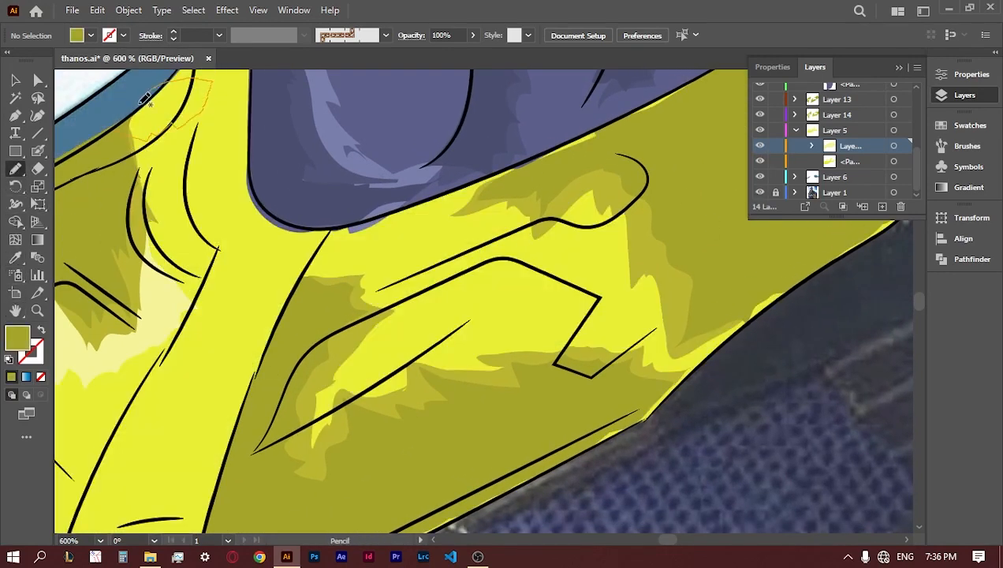
{"action": "left_click", "coordinate": [15, 310]}
{"action": "left_click_drag", "start_coordinate": [102, 197], "coordinate": [294, 364]}
{"action": "left_click_drag", "start_coordinate": [219, 197], "coordinate": [249, 305]}
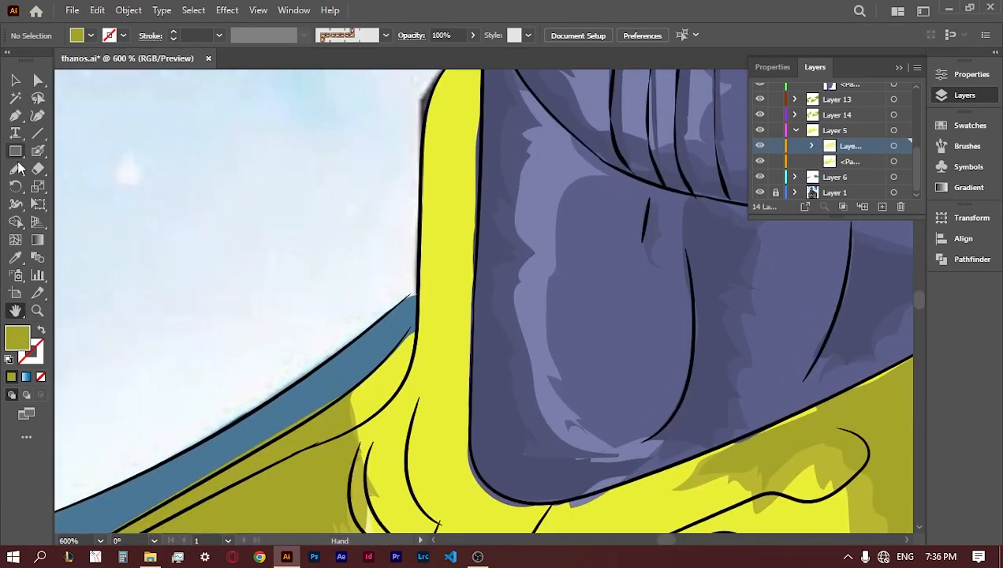
- Select Layer 13 and draw a jagged olive shadow down the left collar's outer edge to the shoulder bend
{"action": "left_click", "coordinate": [16, 168]}
{"action": "left_click", "coordinate": [836, 117]}
{"action": "mouse_move", "coordinate": [444, 75]}
{"action": "left_mouse_down"}
{"action": "mouse_move", "coordinate": [452, 242]}
{"action": "mouse_move", "coordinate": [384, 410]}
{"action": "mouse_move", "coordinate": [334, 404]}
{"action": "left_mouse_up"}
{"action": "key", "text": "ctrl+z"}
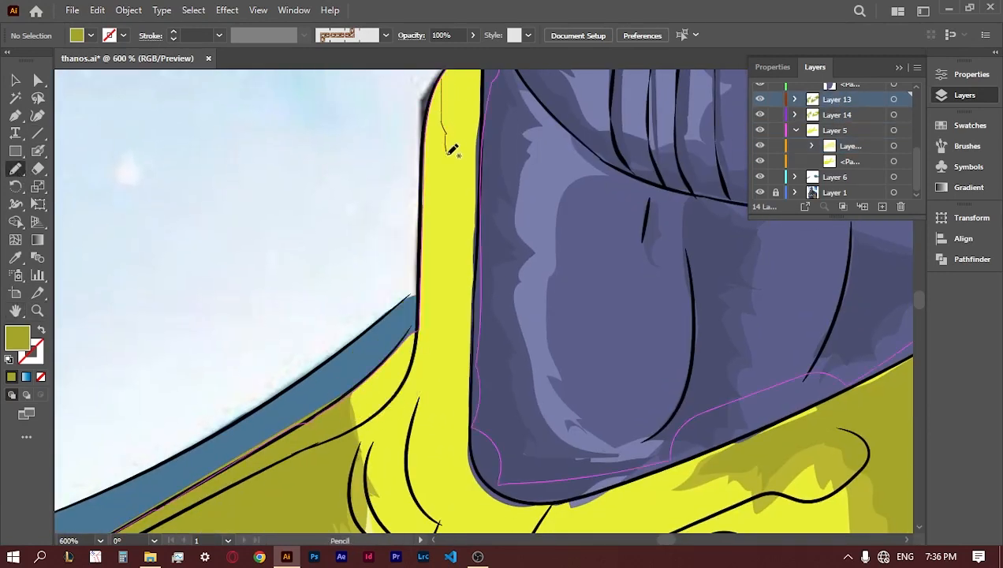
{"action": "left_click_drag", "start_coordinate": [451, 150], "coordinate": [435, 344]}
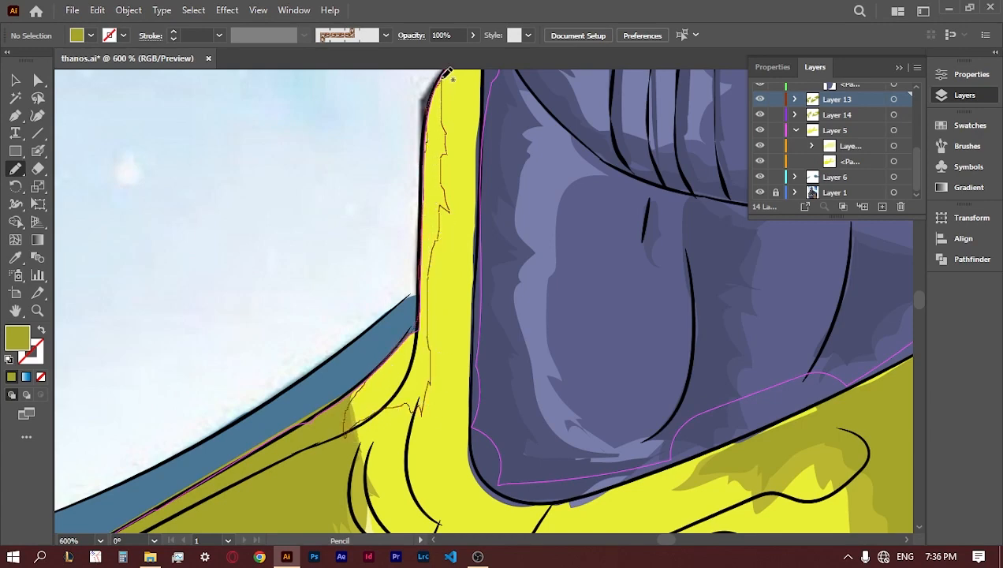
{"action": "left_click_drag", "start_coordinate": [446, 73], "coordinate": [444, 76]}
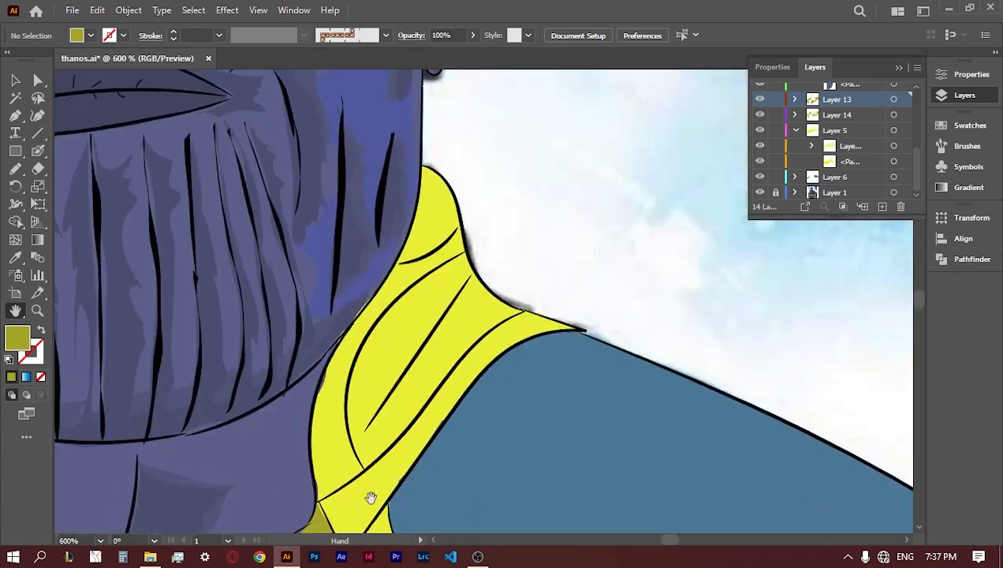
- Shade the right collar in olive along its inner edge by the neck and along its outer edge to the shoulder tip
{"action": "left_click_drag", "start_coordinate": [423, 167], "coordinate": [442, 207]}
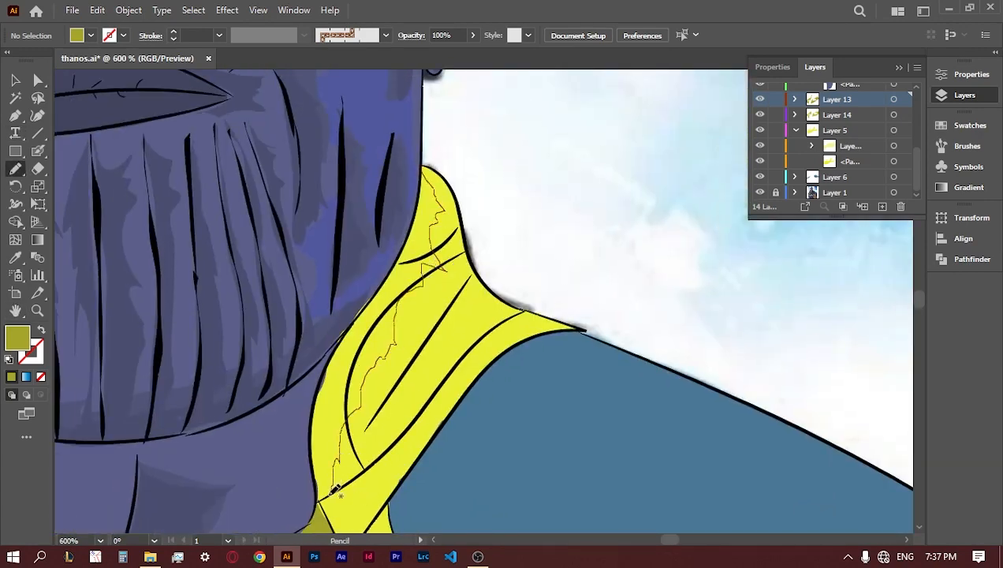
{"action": "mouse_move", "coordinate": [419, 206]}
{"action": "left_mouse_down"}
{"action": "mouse_move", "coordinate": [446, 204]}
{"action": "mouse_move", "coordinate": [465, 280]}
{"action": "mouse_move", "coordinate": [518, 327]}
{"action": "left_mouse_up"}
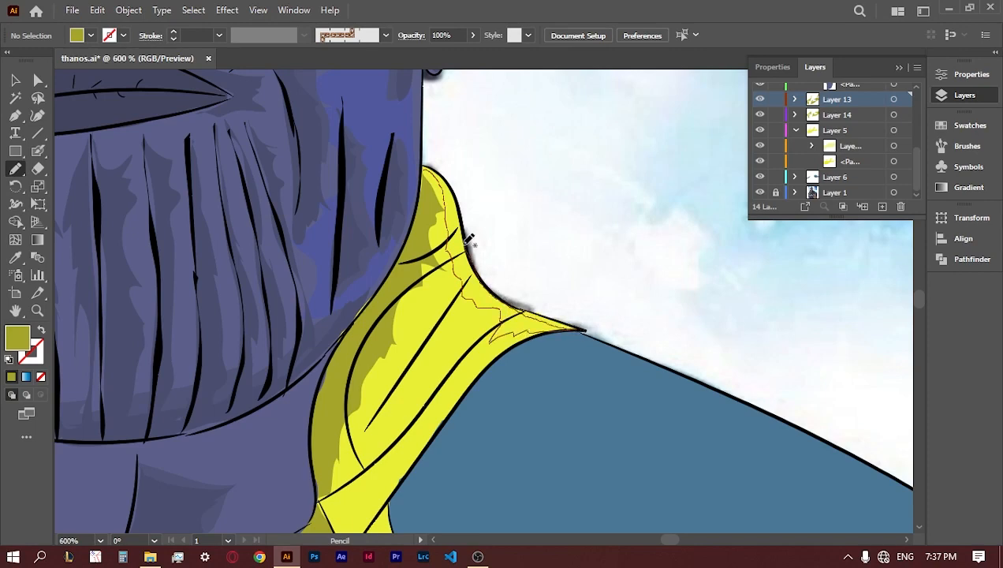
{"action": "left_click_drag", "start_coordinate": [465, 244], "coordinate": [423, 166]}
- Draw a jagged olive shadow along the right shoulder armour's inner edge, from the collar junction down to its rounded lower corner
{"action": "key", "text": "h"}
{"action": "left_click_drag", "start_coordinate": [271, 460], "coordinate": [492, 168]}
{"action": "mouse_move", "coordinate": [736, 380]}
{"action": "left_mouse_down"}
{"action": "mouse_move", "coordinate": [338, 378]}
{"action": "mouse_move", "coordinate": [318, 336]}
{"action": "left_mouse_up"}
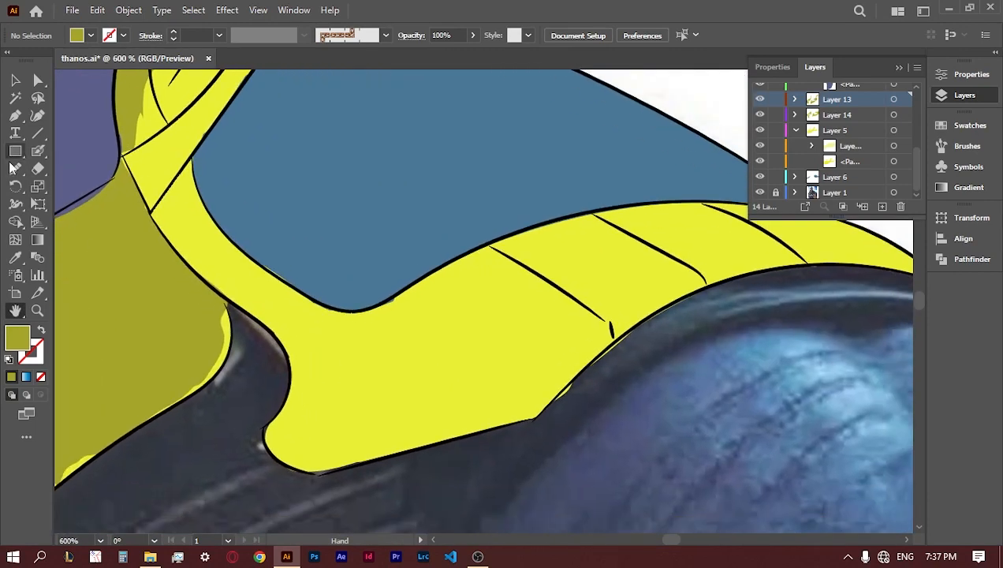
{"action": "left_click", "coordinate": [14, 168]}
{"action": "left_click_drag", "start_coordinate": [131, 154], "coordinate": [173, 216]}
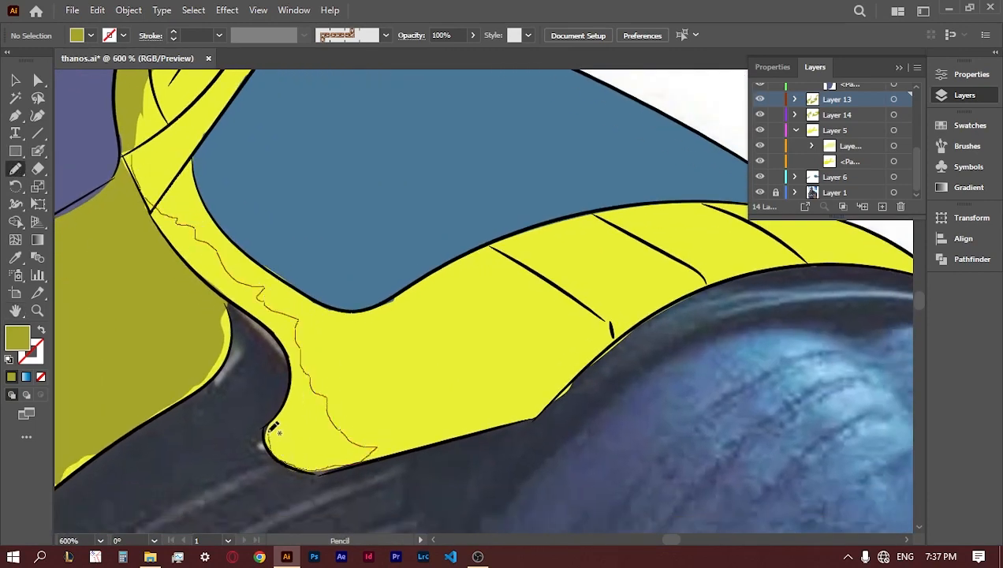
{"action": "left_click_drag", "start_coordinate": [125, 146], "coordinate": [127, 150]}
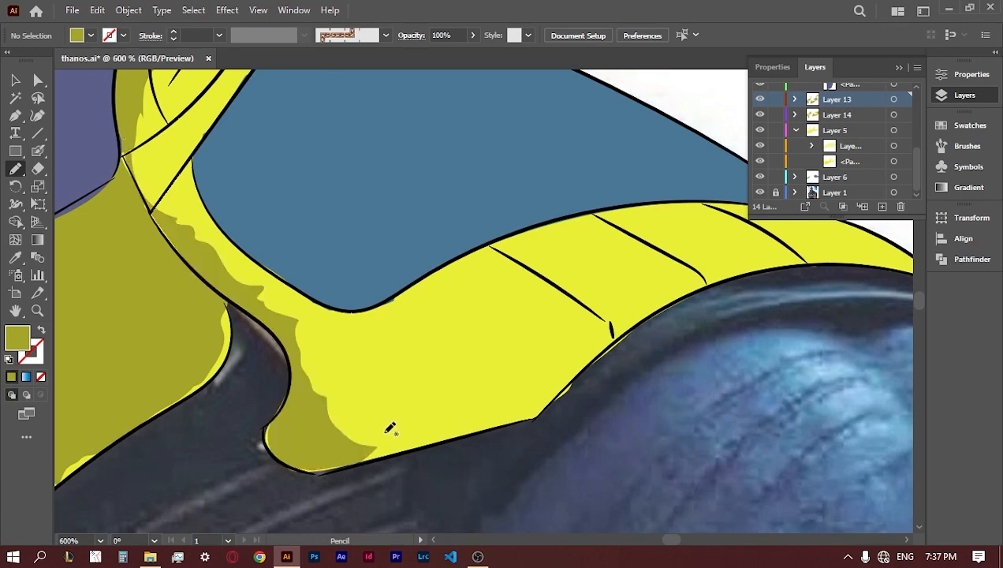
- Extend the olive shadow along the right shoulder armour's lower edge and shade its upper edge beside the blue area
{"action": "left_click_drag", "start_coordinate": [330, 434], "coordinate": [511, 395]}
{"action": "left_click_drag", "start_coordinate": [417, 450], "coordinate": [331, 435]}
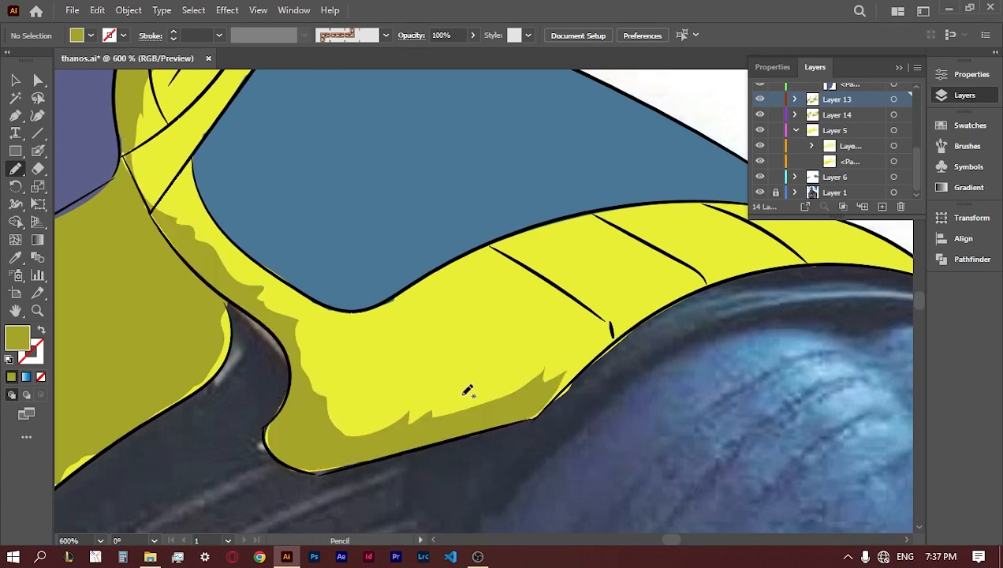
{"action": "mouse_move", "coordinate": [375, 348]}
{"action": "left_mouse_down"}
{"action": "mouse_move", "coordinate": [682, 208]}
{"action": "mouse_move", "coordinate": [505, 235]}
{"action": "mouse_move", "coordinate": [298, 287]}
{"action": "left_mouse_up"}
- Shade the left side of the central chest strap with a jagged olive shadow from the collar junction to its lower end
{"action": "left_click", "coordinate": [16, 314]}
{"action": "left_click_drag", "start_coordinate": [468, 312], "coordinate": [910, 318]}
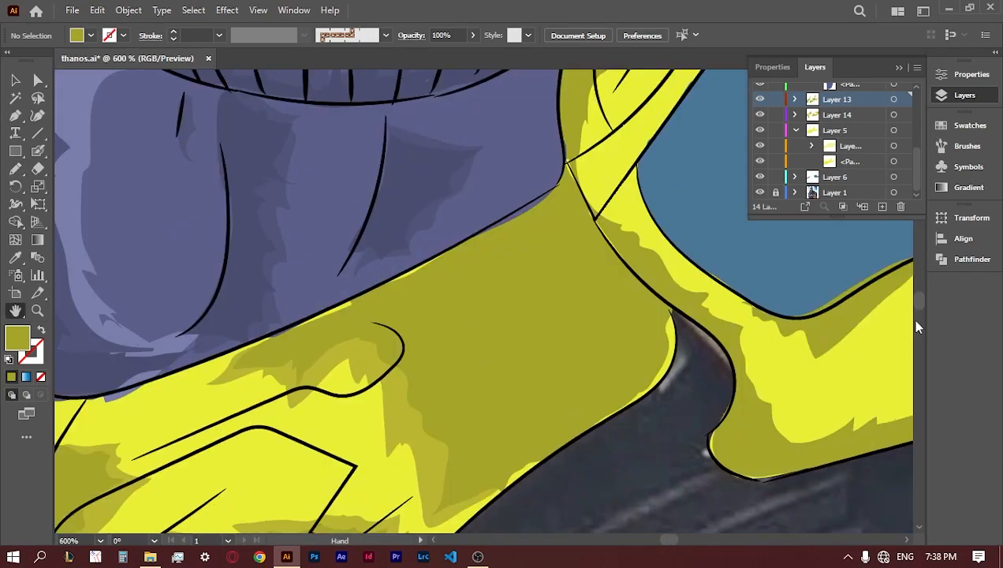
{"action": "left_click_drag", "start_coordinate": [110, 473], "coordinate": [836, 162]}
{"action": "left_click", "coordinate": [16, 169]}
{"action": "mouse_move", "coordinate": [521, 115]}
{"action": "left_mouse_down"}
{"action": "mouse_move", "coordinate": [512, 185]}
{"action": "mouse_move", "coordinate": [420, 443]}
{"action": "mouse_move", "coordinate": [384, 504]}
{"action": "left_mouse_up"}
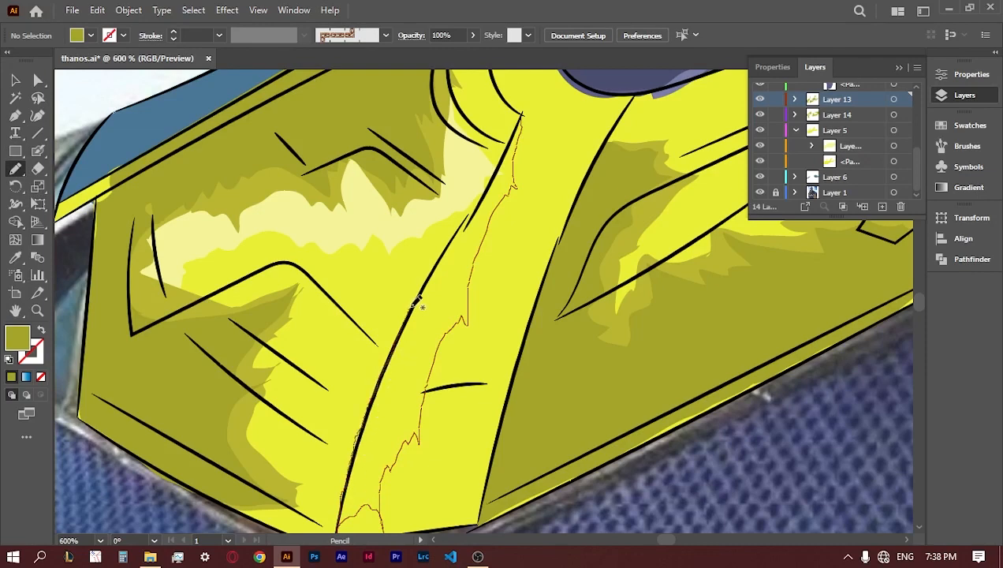
{"action": "left_click_drag", "start_coordinate": [485, 197], "coordinate": [517, 134]}
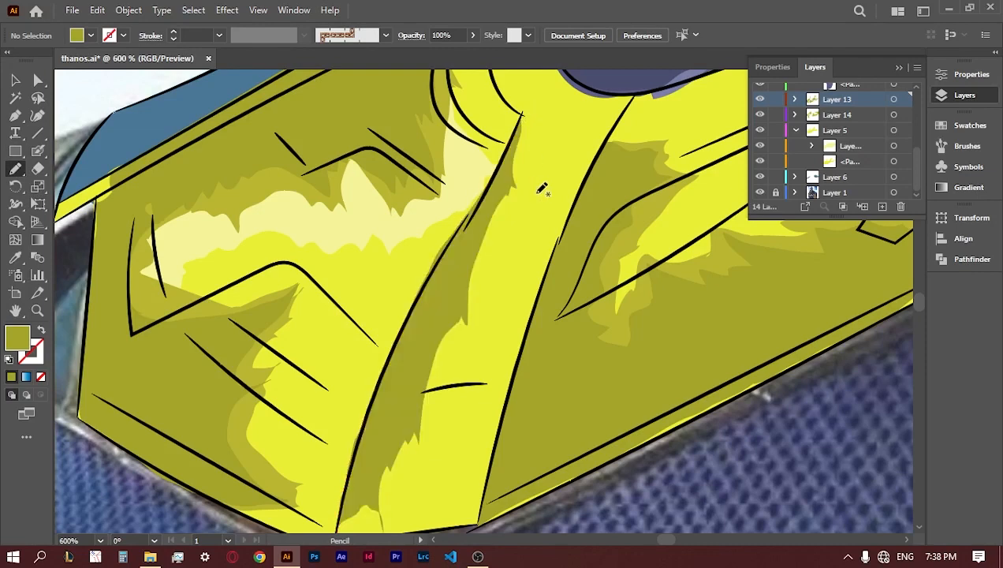
- Shade the outer edge of the left-hand collar band in olive, down to its junction with the central chest strap
{"action": "left_click", "coordinate": [16, 314]}
{"action": "left_click_drag", "start_coordinate": [472, 170], "coordinate": [406, 349]}
{"action": "left_click", "coordinate": [15, 168]}
{"action": "left_click_drag", "start_coordinate": [434, 131], "coordinate": [442, 201]}
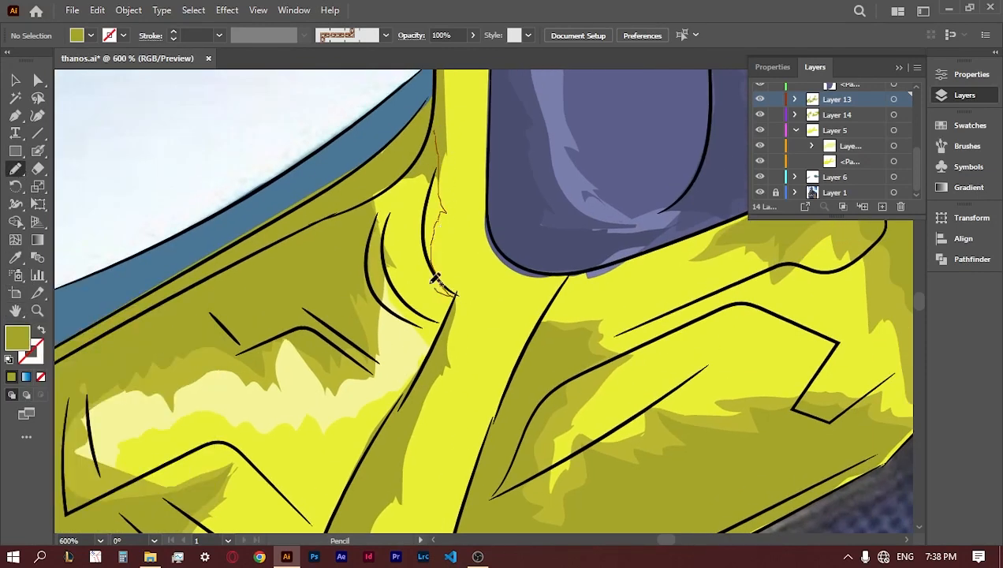
{"action": "left_click_drag", "start_coordinate": [432, 281], "coordinate": [259, 281]}
- Sample the blue of the large shoulder panel, add a layer above Layer 6, and darken the fill to a deeper blue
{"action": "left_click", "coordinate": [12, 313]}
{"action": "left_click_drag", "start_coordinate": [263, 392], "coordinate": [687, 157]}
{"action": "left_click_drag", "start_coordinate": [760, 253], "coordinate": [355, 374]}
{"action": "left_click_drag", "start_coordinate": [516, 80], "coordinate": [268, 412]}
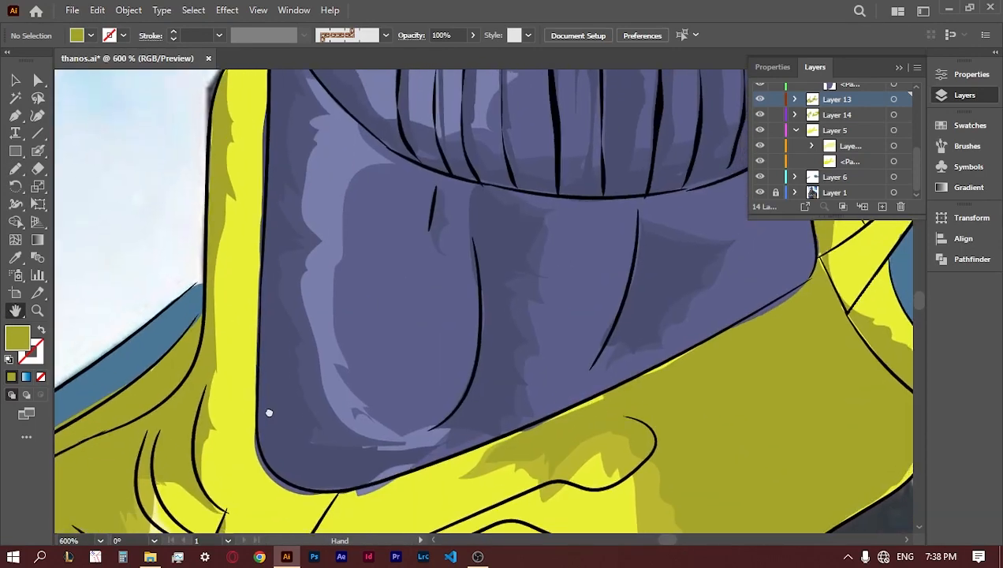
{"action": "left_click_drag", "start_coordinate": [746, 203], "coordinate": [302, 331]}
{"action": "left_click_drag", "start_coordinate": [544, 402], "coordinate": [377, 295]}
{"action": "left_click", "coordinate": [16, 257]}
{"action": "left_click", "coordinate": [445, 278]}
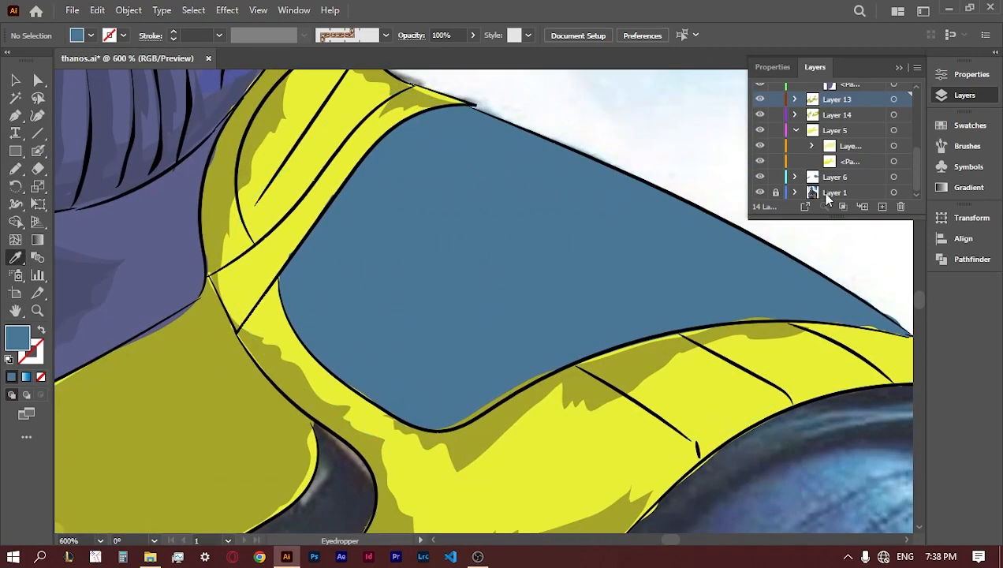
{"action": "left_click", "coordinate": [840, 179]}
{"action": "left_click", "coordinate": [882, 206]}
{"action": "left_click", "coordinate": [16, 169]}
{"action": "double_click", "coordinate": [17, 338]}
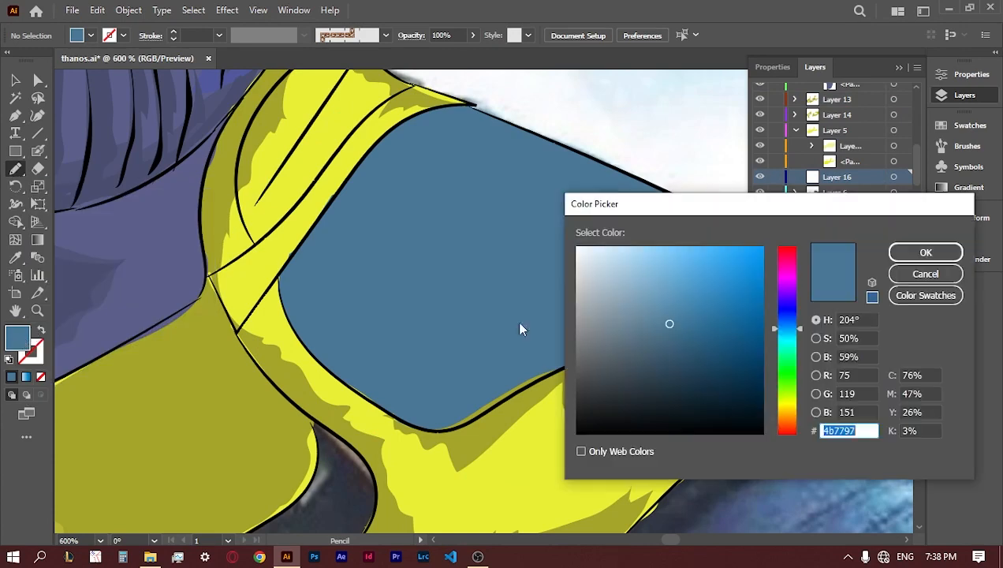
{"action": "left_click", "coordinate": [675, 342]}
{"action": "key", "text": "Return"}
- Draw a jagged dark-blue shadow down the collar side of the large shoulder panel and along its lower edge
{"action": "mouse_move", "coordinate": [423, 109]}
{"action": "left_mouse_down"}
{"action": "mouse_move", "coordinate": [453, 240]}
{"action": "mouse_move", "coordinate": [420, 279]}
{"action": "mouse_move", "coordinate": [417, 354]}
{"action": "mouse_move", "coordinate": [462, 396]}
{"action": "mouse_move", "coordinate": [385, 407]}
{"action": "mouse_move", "coordinate": [341, 384]}
{"action": "mouse_move", "coordinate": [271, 263]}
{"action": "mouse_move", "coordinate": [421, 111]}
{"action": "left_mouse_up"}
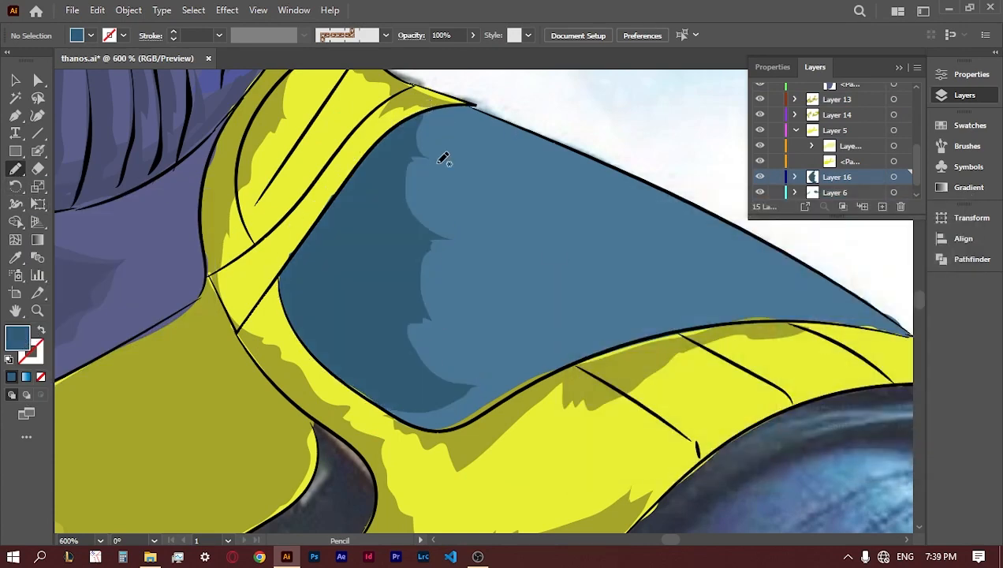
{"action": "mouse_move", "coordinate": [426, 376]}
{"action": "left_mouse_down"}
{"action": "mouse_move", "coordinate": [537, 352]}
{"action": "mouse_move", "coordinate": [359, 378]}
{"action": "left_mouse_up"}
{"action": "mouse_move", "coordinate": [873, 322]}
{"action": "left_mouse_down"}
{"action": "mouse_move", "coordinate": [769, 314]}
{"action": "mouse_move", "coordinate": [654, 326]}
{"action": "mouse_move", "coordinate": [535, 368]}
{"action": "mouse_move", "coordinate": [473, 427]}
{"action": "left_mouse_up"}
{"action": "left_click_drag", "start_coordinate": [544, 358], "coordinate": [505, 369]}
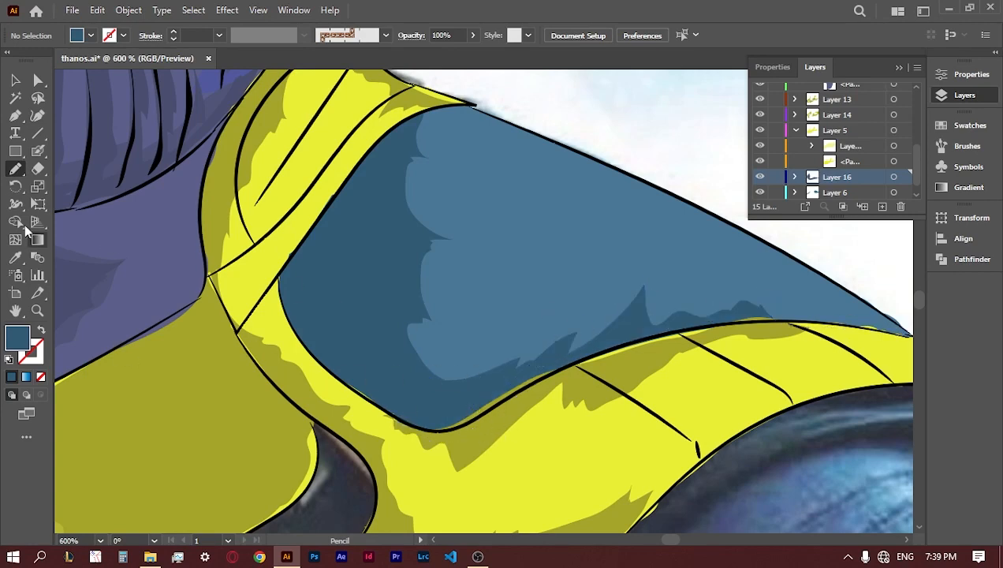
- Lighten the fill to a mid blue, add a layer beneath the dark-blue shadow, and draw a transition tone along the shadow's edge
{"action": "double_click", "coordinate": [17, 337]}
{"action": "left_click_drag", "start_coordinate": [683, 351], "coordinate": [674, 336]}
{"action": "left_click", "coordinate": [925, 253]}
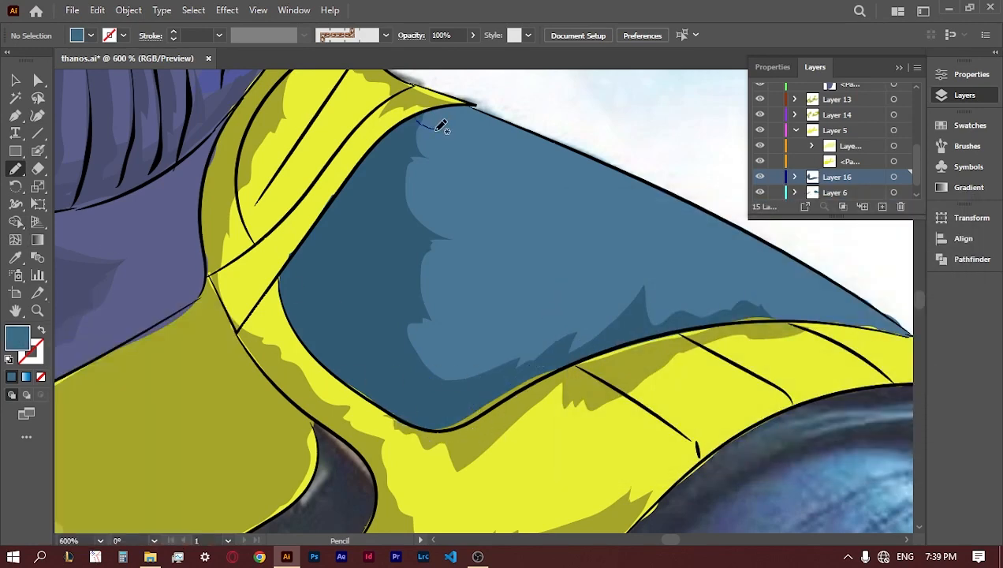
{"action": "left_click", "coordinate": [881, 206]}
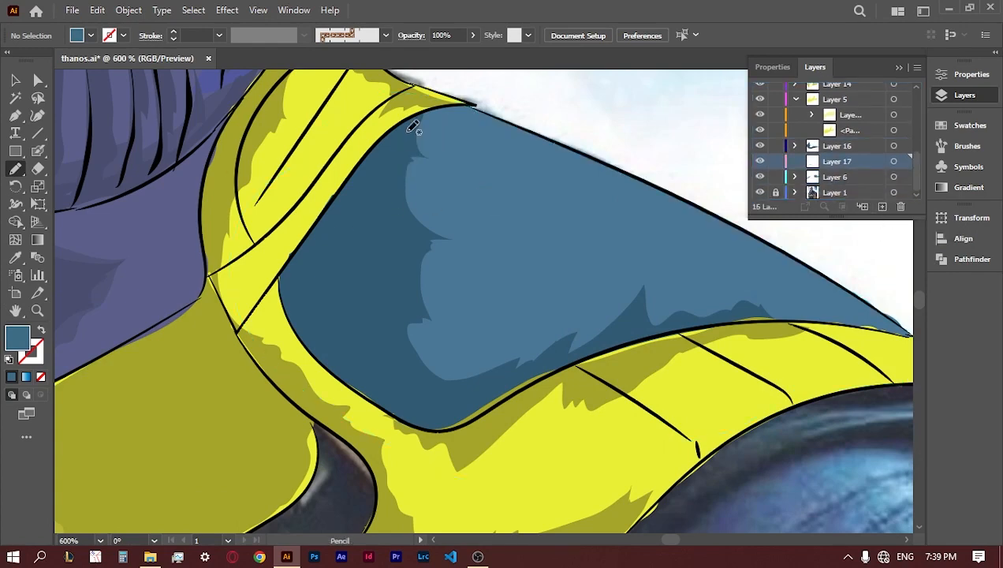
{"action": "mouse_move", "coordinate": [414, 129]}
{"action": "left_mouse_down"}
{"action": "mouse_move", "coordinate": [422, 207]}
{"action": "mouse_move", "coordinate": [440, 263]}
{"action": "mouse_move", "coordinate": [433, 338]}
{"action": "left_mouse_up"}
{"action": "mouse_move", "coordinate": [418, 322]}
{"action": "left_mouse_down"}
{"action": "mouse_move", "coordinate": [492, 346]}
{"action": "mouse_move", "coordinate": [610, 301]}
{"action": "left_mouse_up"}
{"action": "left_click_drag", "start_coordinate": [595, 345], "coordinate": [645, 270]}
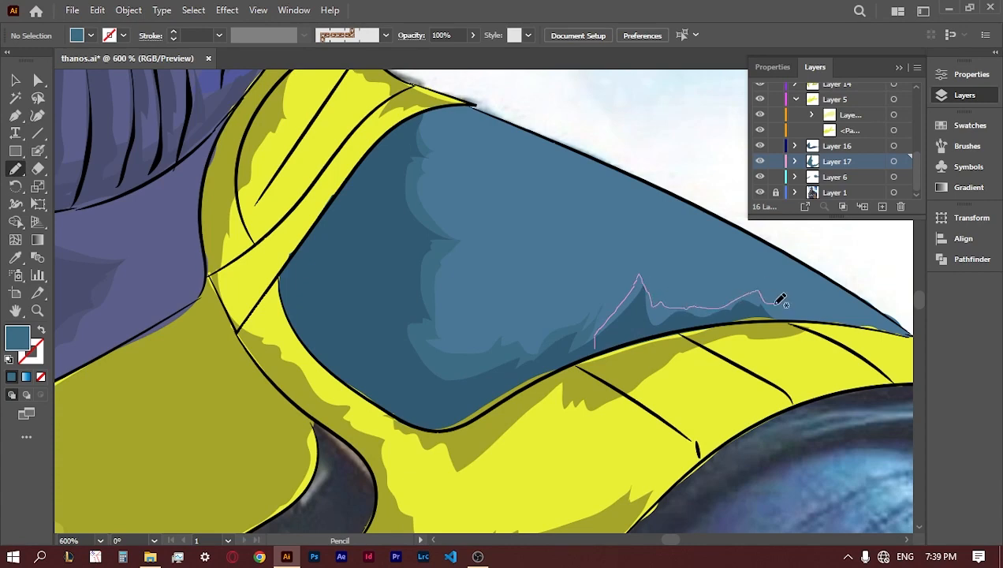
{"action": "left_click_drag", "start_coordinate": [780, 300], "coordinate": [789, 309]}
- Set a dark-blue fill and draw a jagged shadow on Layer 16 along the upper edge of the other shoulder's narrow blue panel
{"action": "left_click", "coordinate": [15, 311]}
{"action": "left_click_drag", "start_coordinate": [473, 473], "coordinate": [504, 126]}
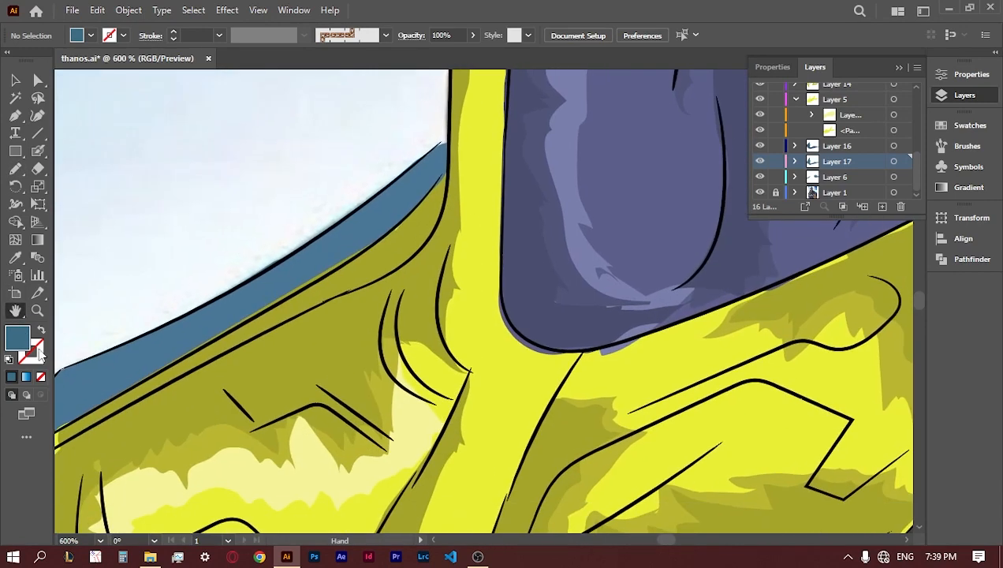
{"action": "double_click", "coordinate": [17, 337]}
{"action": "key", "text": "Return"}
{"action": "left_click_drag", "start_coordinate": [202, 333], "coordinate": [347, 313]}
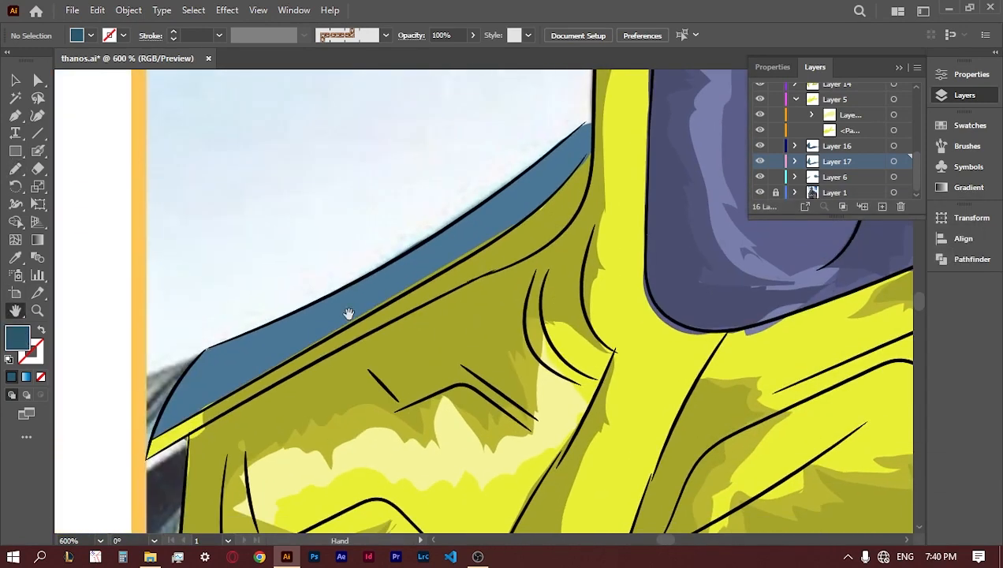
{"action": "left_click", "coordinate": [15, 167]}
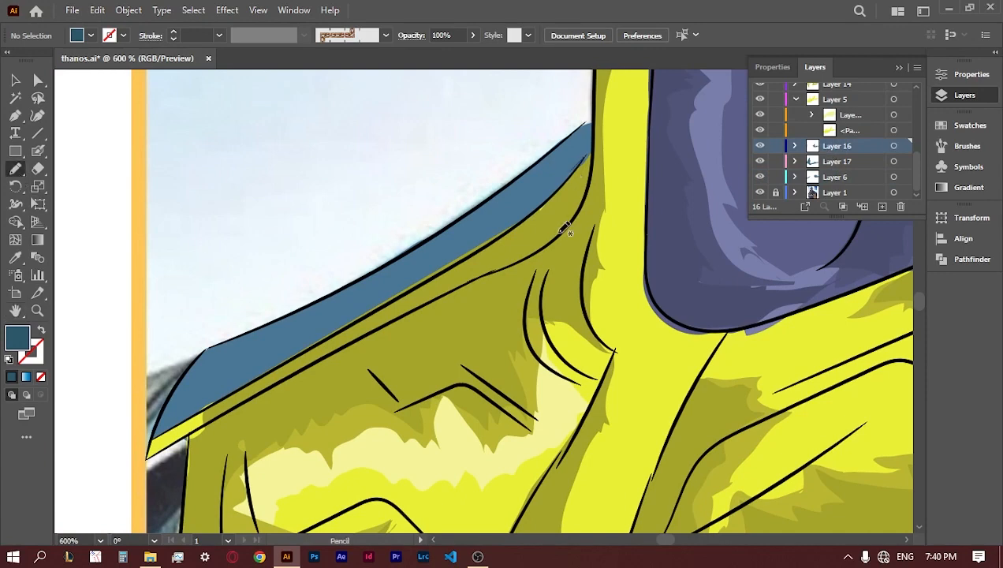
{"action": "mouse_move", "coordinate": [566, 228]}
{"action": "left_mouse_down"}
{"action": "mouse_move", "coordinate": [584, 130]}
{"action": "mouse_move", "coordinate": [459, 223]}
{"action": "mouse_move", "coordinate": [275, 332]}
{"action": "left_mouse_up"}
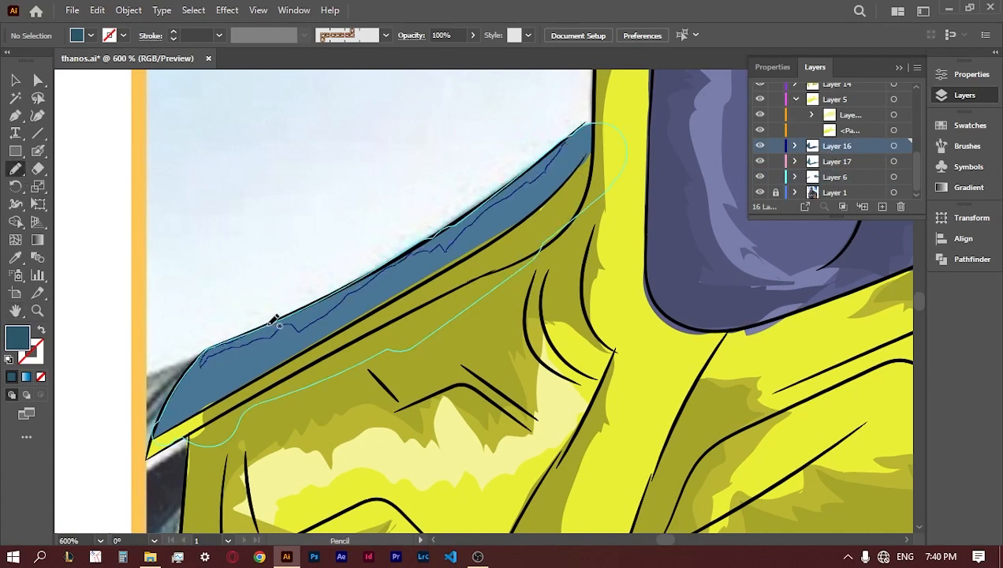
{"action": "left_click_drag", "start_coordinate": [524, 175], "coordinate": [569, 136]}
{"action": "mouse_move", "coordinate": [198, 356]}
{"action": "left_mouse_down"}
{"action": "mouse_move", "coordinate": [224, 363]}
{"action": "mouse_move", "coordinate": [454, 235]}
{"action": "mouse_move", "coordinate": [204, 371]}
{"action": "left_mouse_up"}
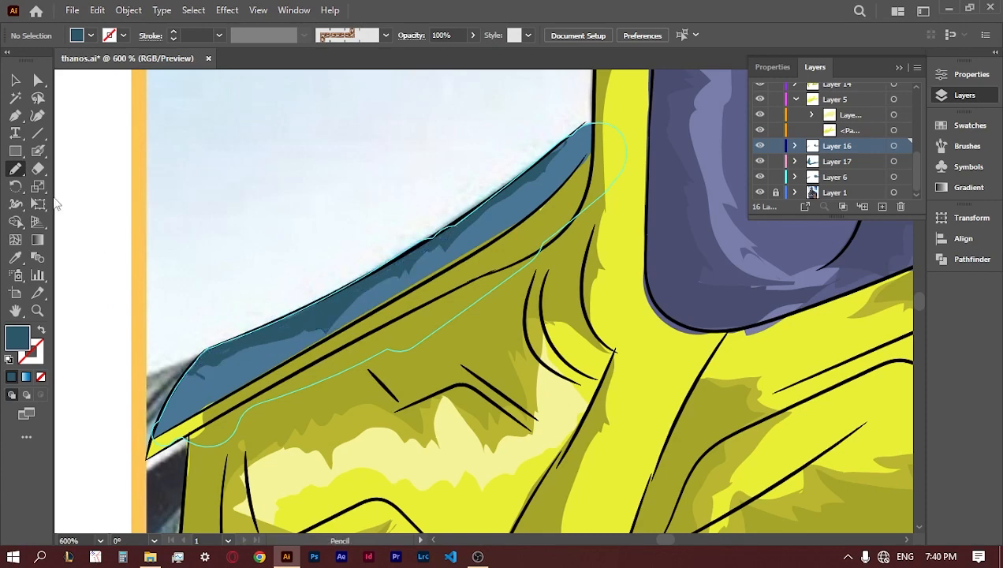
- Set a mid-blue fill and draw a transition tone on Layer 17 below the narrow blue panel's dark shadow
{"action": "double_click", "coordinate": [18, 336]}
{"action": "left_click", "coordinate": [924, 252]}
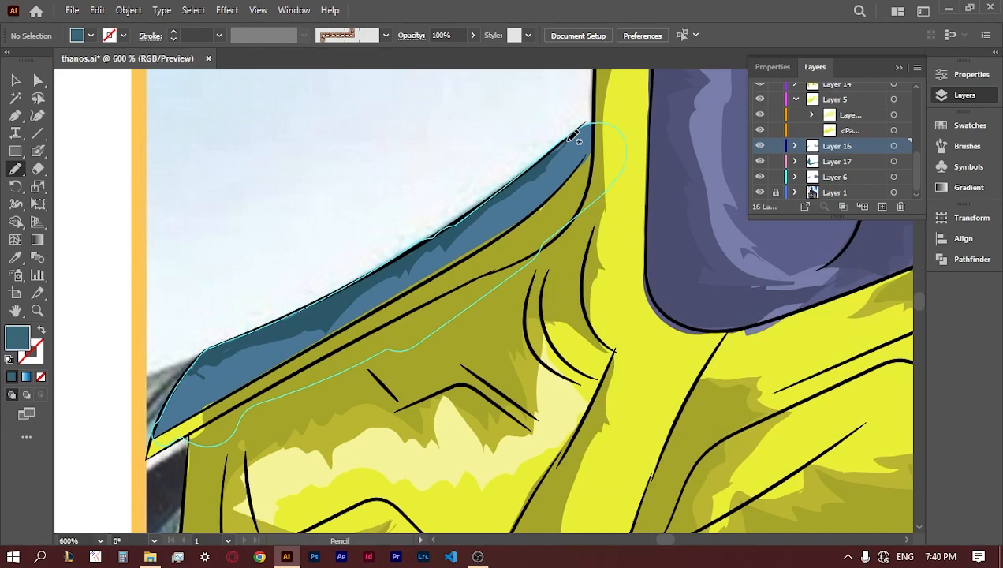
{"action": "left_click", "coordinate": [859, 163]}
{"action": "left_click_drag", "start_coordinate": [450, 250], "coordinate": [271, 353]}
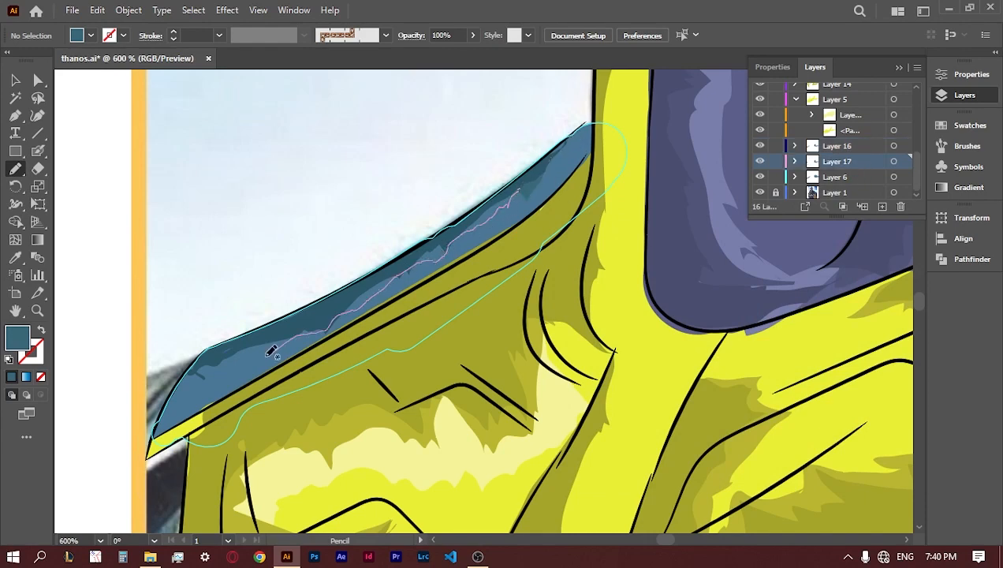
{"action": "left_click_drag", "start_coordinate": [187, 375], "coordinate": [186, 377]}
- Sample the lip colour, add a layer above Layer 12, and set the fill to the darker shade 35394c
{"action": "double_click", "coordinate": [15, 312]}
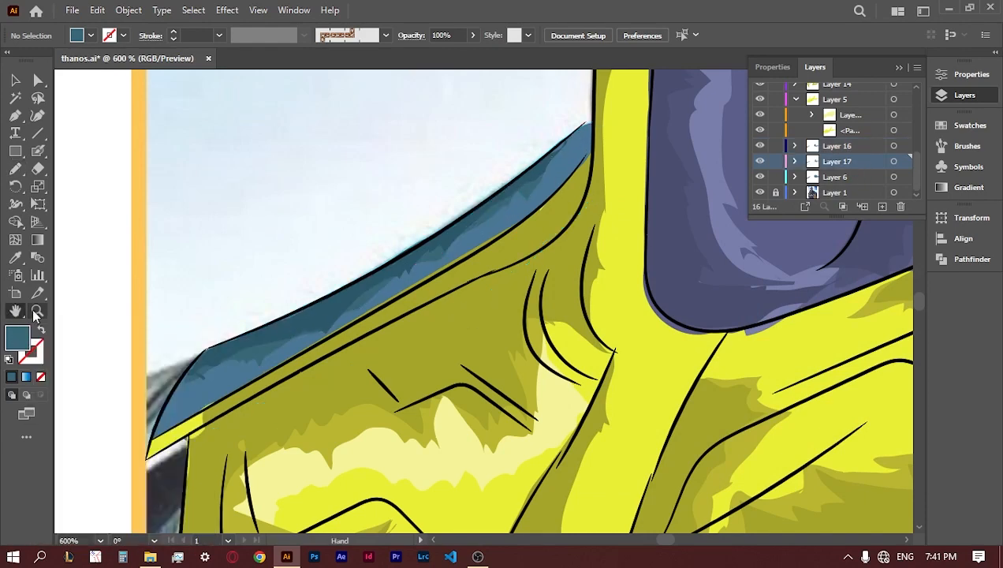
{"action": "left_click", "coordinate": [36, 313]}
{"action": "double_click", "coordinate": [486, 270]}
{"action": "left_click", "coordinate": [760, 193]}
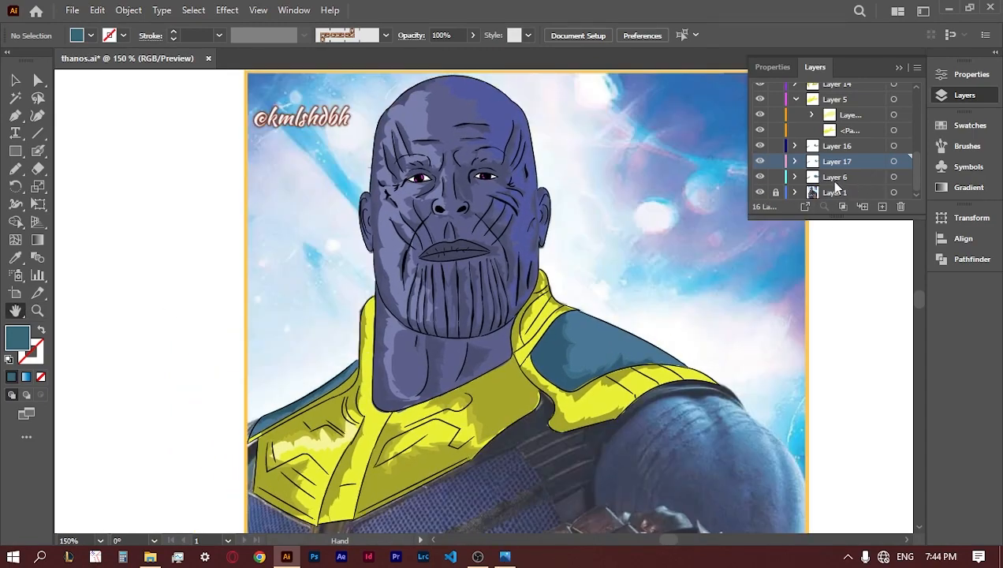
{"action": "left_click", "coordinate": [37, 311]}
{"action": "left_click", "coordinate": [456, 236]}
{"action": "left_click", "coordinate": [456, 235]}
{"action": "left_click", "coordinate": [457, 236]}
{"action": "left_click", "coordinate": [456, 236]}
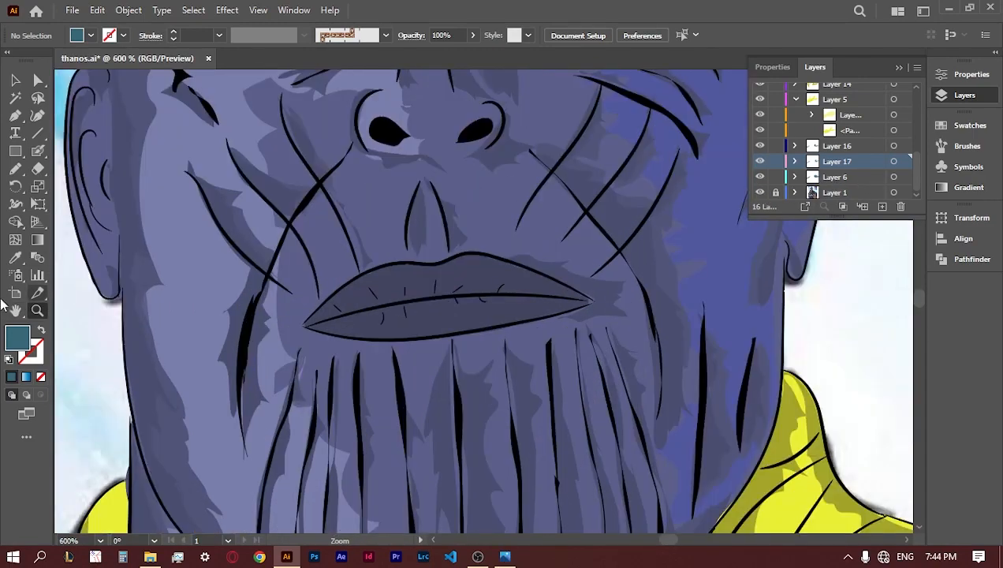
{"action": "left_click", "coordinate": [15, 258]}
{"action": "left_click", "coordinate": [428, 288]}
{"action": "left_click_drag", "start_coordinate": [917, 171], "coordinate": [917, 108]}
{"action": "left_click", "coordinate": [846, 155]}
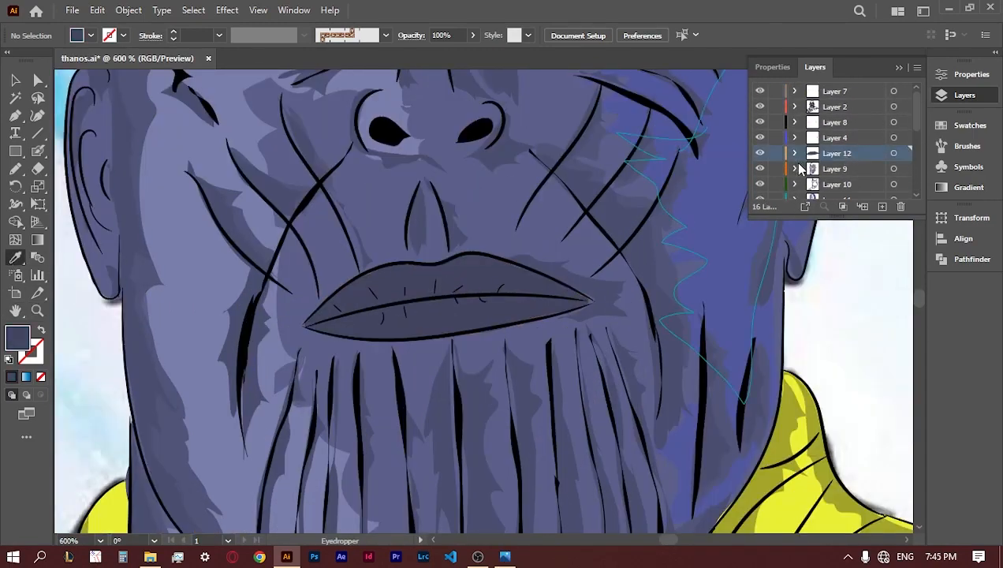
{"action": "left_click", "coordinate": [882, 207]}
{"action": "key", "text": "n"}
{"action": "double_click", "coordinate": [19, 338]}
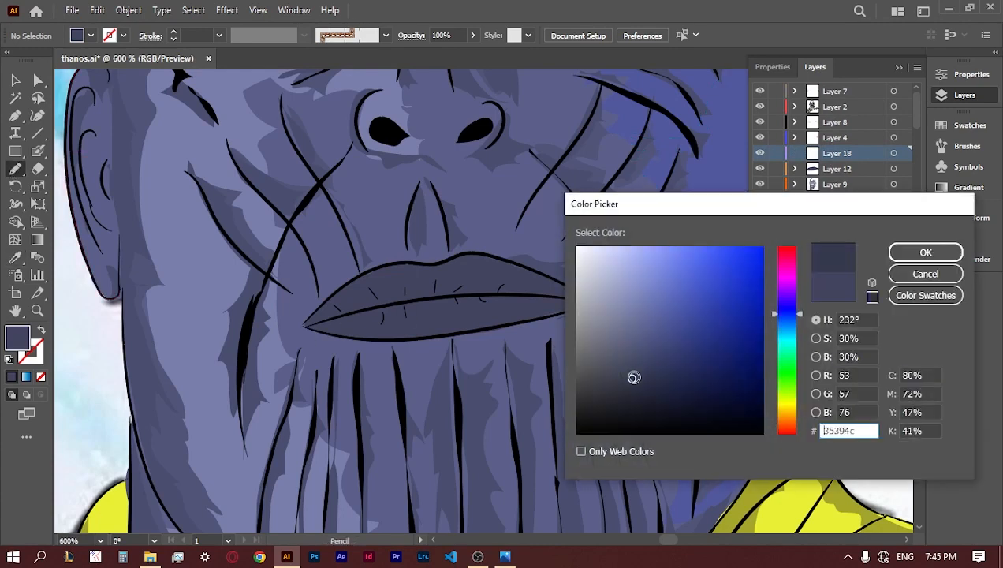
{"action": "left_click", "coordinate": [926, 253]}
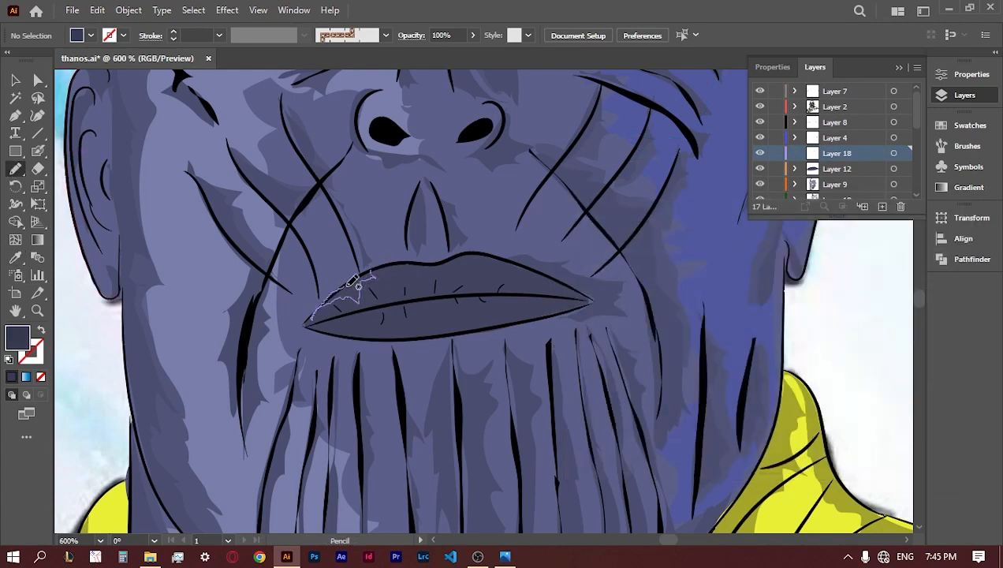
- Draw dark shadows on the lips along the upper lip's outer edge and the lower lip's bottom edge
{"action": "mouse_move", "coordinate": [352, 281]}
{"action": "left_mouse_down"}
{"action": "mouse_move", "coordinate": [349, 324]}
{"action": "mouse_move", "coordinate": [307, 325]}
{"action": "left_mouse_up"}
{"action": "left_click_drag", "start_coordinate": [370, 273], "coordinate": [367, 275]}
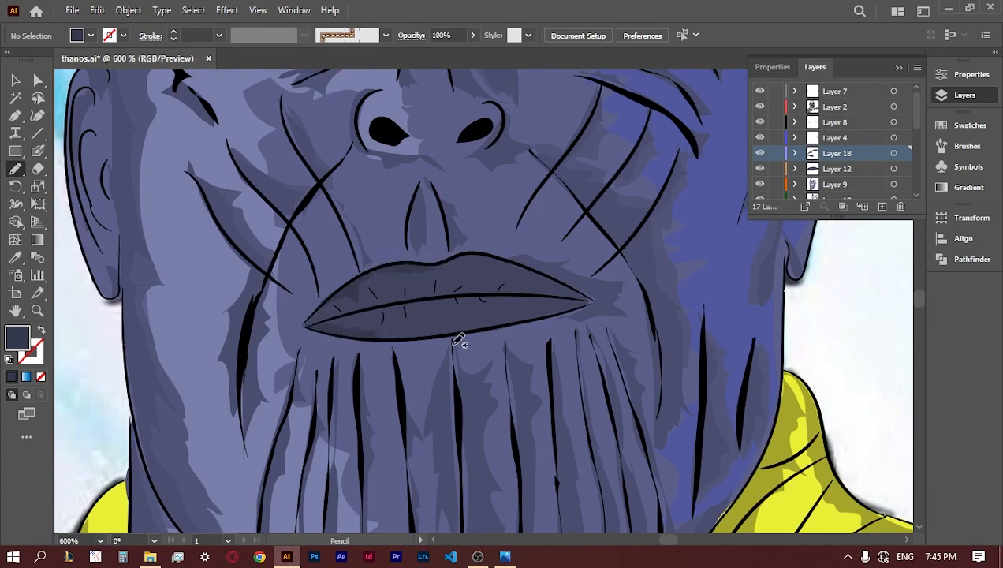
{"action": "left_click_drag", "start_coordinate": [446, 327], "coordinate": [349, 332]}
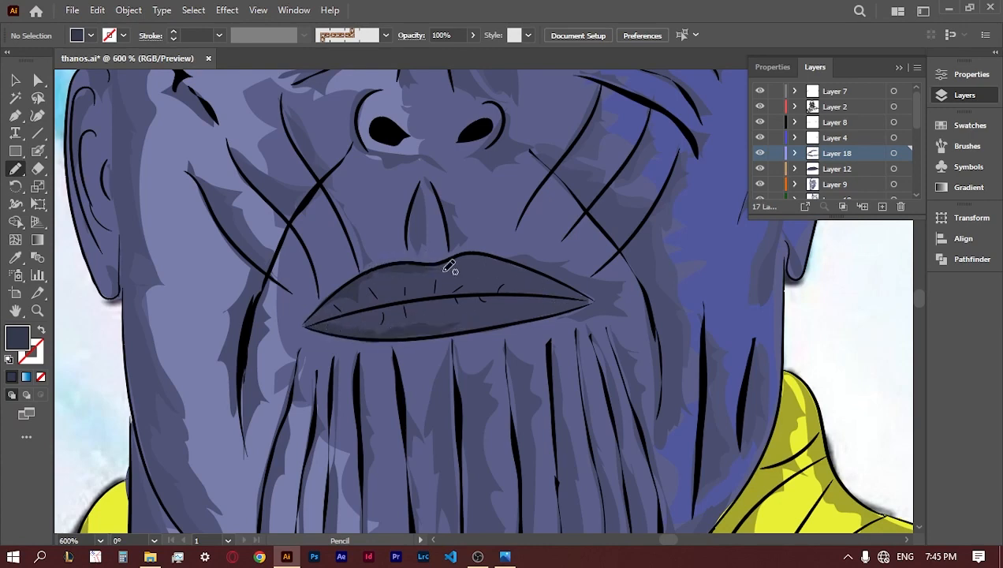
{"action": "left_click_drag", "start_coordinate": [454, 257], "coordinate": [438, 263]}
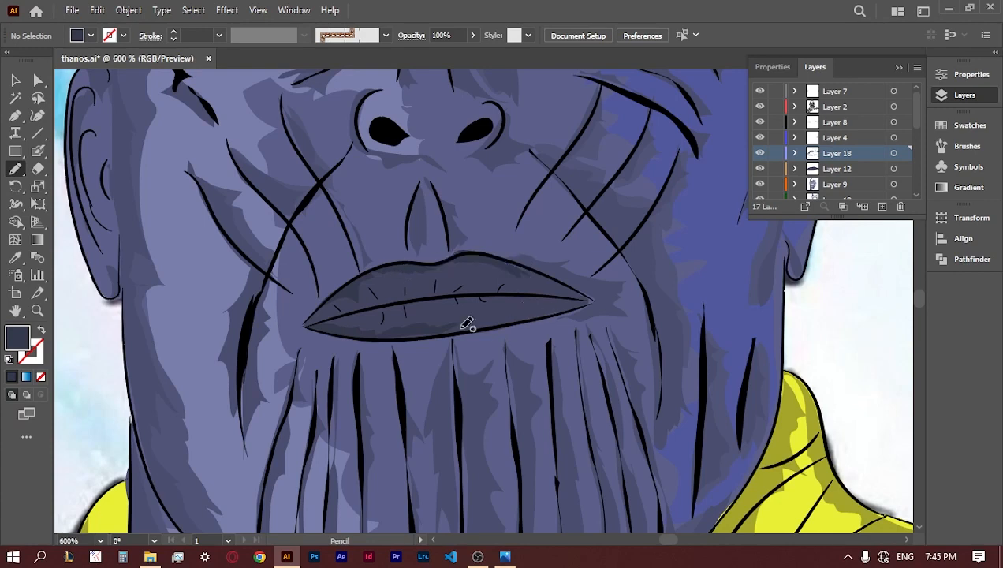
{"action": "left_click_drag", "start_coordinate": [518, 311], "coordinate": [432, 328]}
- Delete the reference photo layer, Layer 1, leaving only the traced artwork
{"action": "key", "text": "ctrl+0"}
{"action": "left_click", "coordinate": [486, 271], "text": "ctrl"}
{"action": "left_click", "coordinate": [469, 261], "text": "ctrl"}
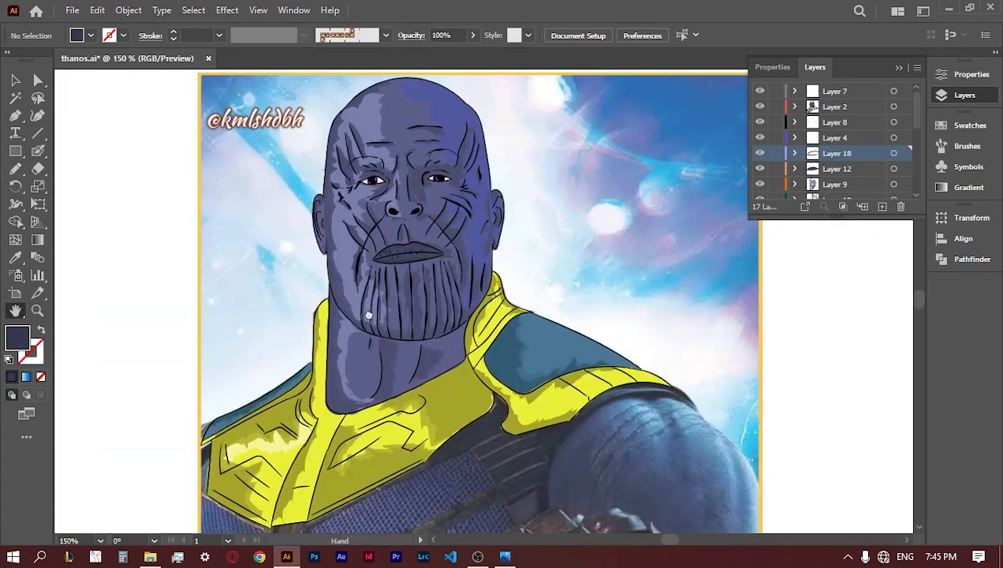
{"action": "left_click_drag", "start_coordinate": [368, 315], "coordinate": [400, 316]}
{"action": "scroll", "coordinate": [826, 170], "scroll_direction": "down", "scroll_amount": 5}
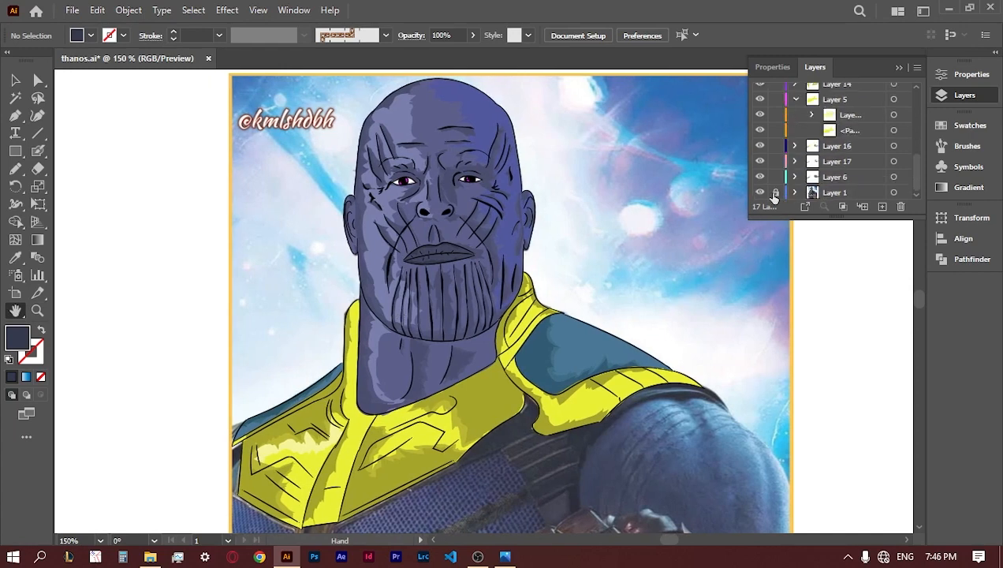
{"action": "left_click", "coordinate": [834, 192]}
{"action": "left_click", "coordinate": [900, 206]}
{"action": "key", "text": "v"}
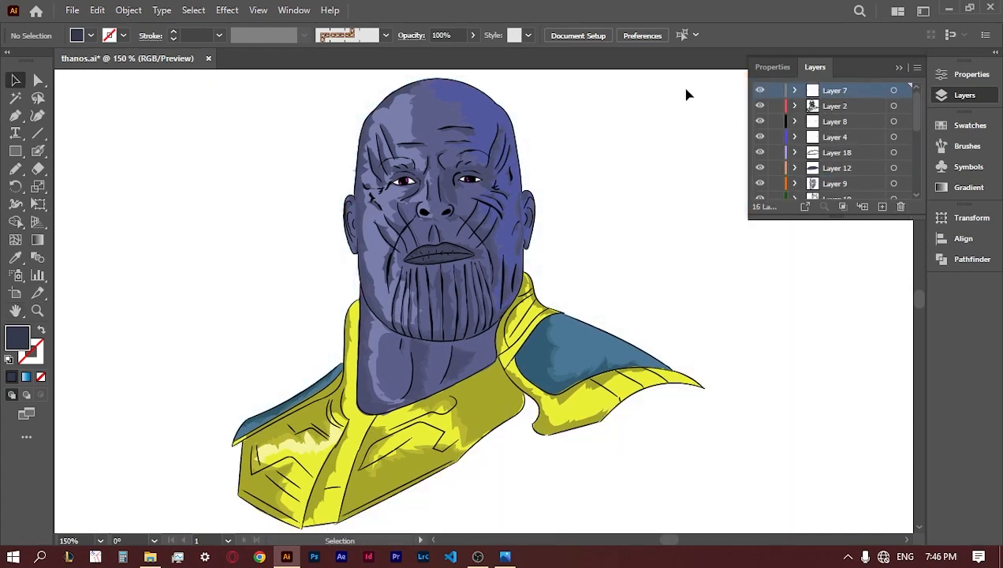
- Select all the remaining layers from Layer 7 to Layer 6 and merge them into one
{"action": "scroll", "coordinate": [866, 107], "scroll_direction": "down", "scroll_amount": 5}
{"action": "left_click", "coordinate": [848, 191], "text": "shift"}
{"action": "left_click", "coordinate": [812, 131]}
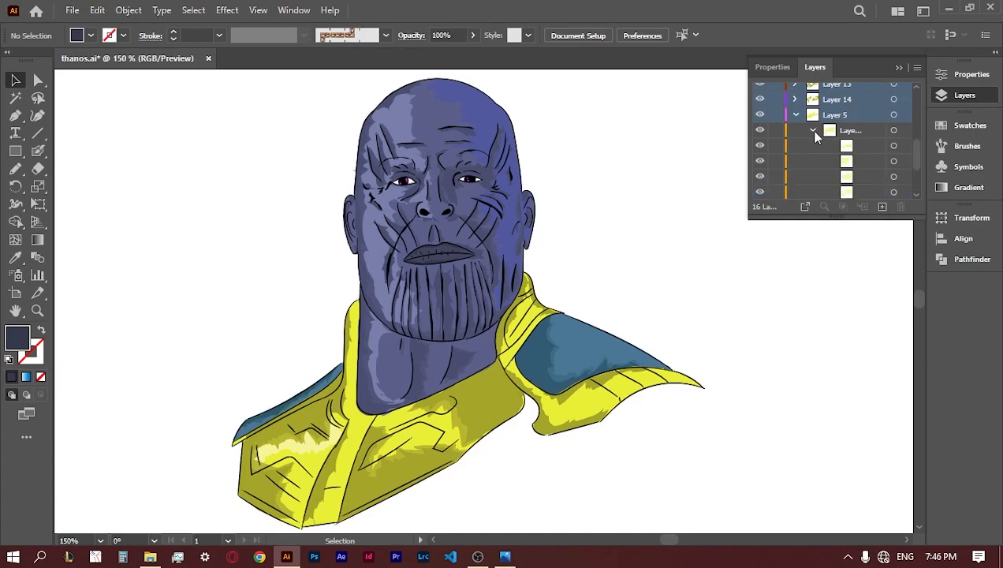
{"action": "left_click", "coordinate": [812, 131]}
{"action": "left_click", "coordinate": [917, 67]}
{"action": "left_click", "coordinate": [817, 256]}
- Select all the artwork, enlarge it proportionally, and position it near the middle of the artboard
{"action": "key", "text": "ctrl+0"}
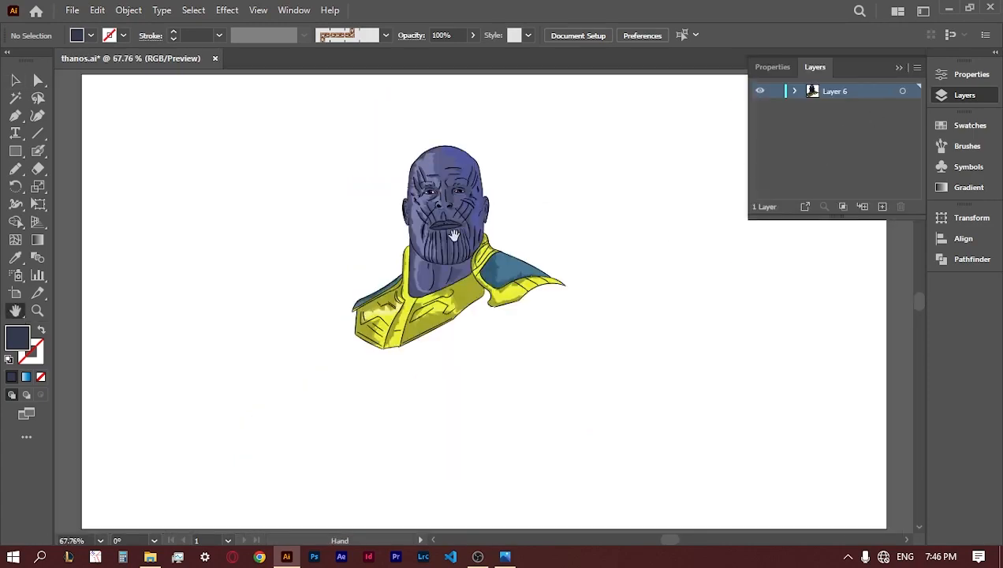
{"action": "key", "text": "ctrl+a"}
{"action": "left_click_drag", "start_coordinate": [562, 351], "coordinate": [682, 510]}
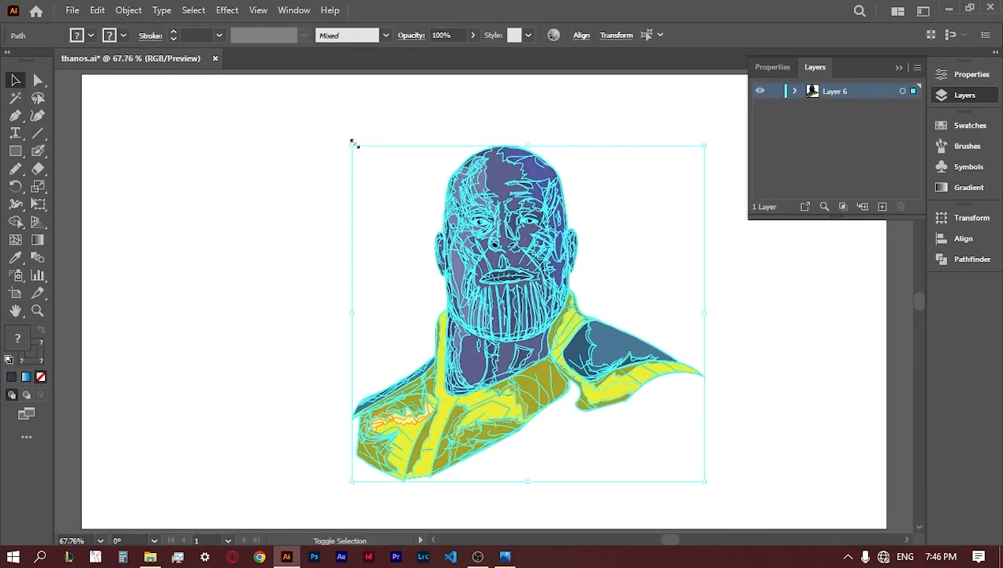
{"action": "left_click_drag", "start_coordinate": [351, 141], "coordinate": [150, 82]}
{"action": "left_click_drag", "start_coordinate": [285, 503], "coordinate": [247, 529]}
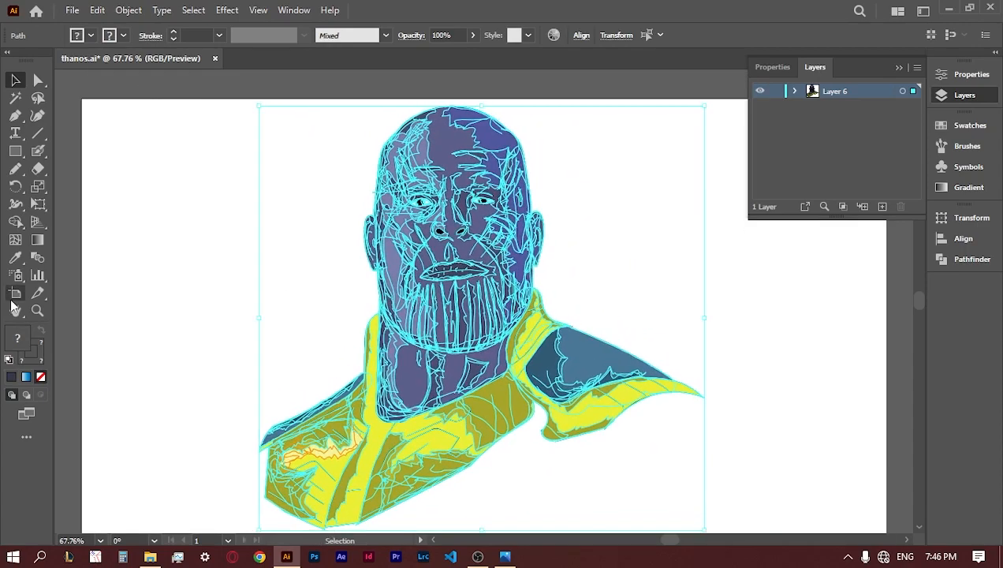
- Enlarge the artwork slightly from two opposite corners so it fills the artboard's height, keeping the whole figure selected
{"action": "left_click", "coordinate": [15, 309]}
{"action": "left_click_drag", "start_coordinate": [306, 350], "coordinate": [303, 322]}
{"action": "left_click", "coordinate": [15, 80]}
{"action": "left_click_drag", "start_coordinate": [701, 506], "coordinate": [722, 526]}
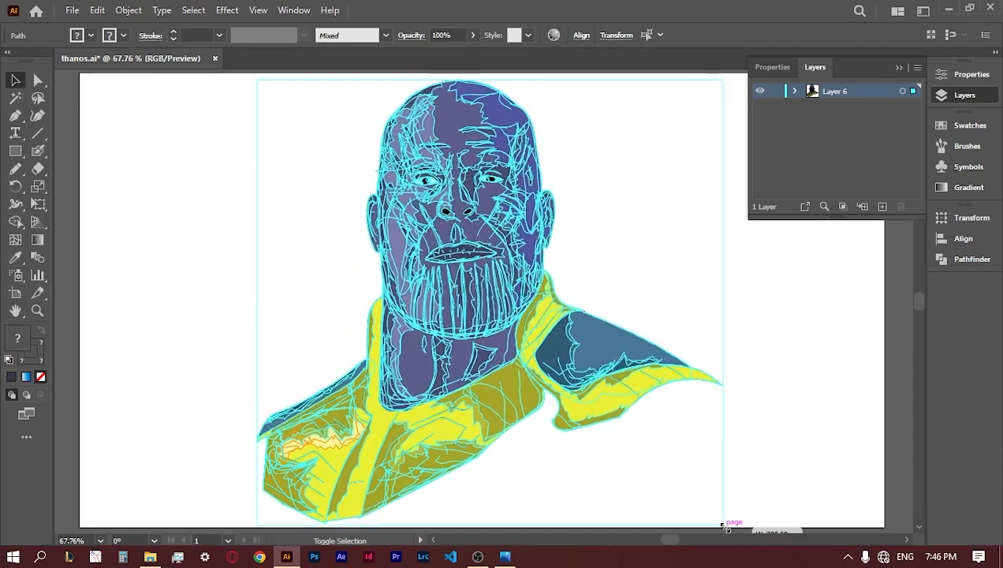
{"action": "left_click_drag", "start_coordinate": [257, 79], "coordinate": [254, 75]}
{"action": "left_click", "coordinate": [171, 228]}
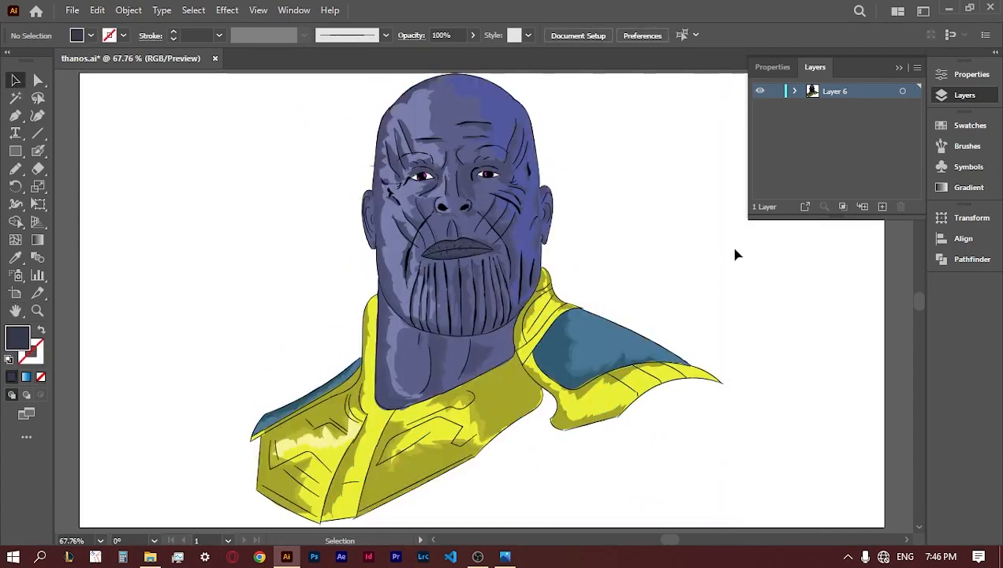
{"action": "left_click_drag", "start_coordinate": [241, 117], "coordinate": [694, 502]}
{"action": "left_click_drag", "start_coordinate": [465, 313], "coordinate": [466, 312]}
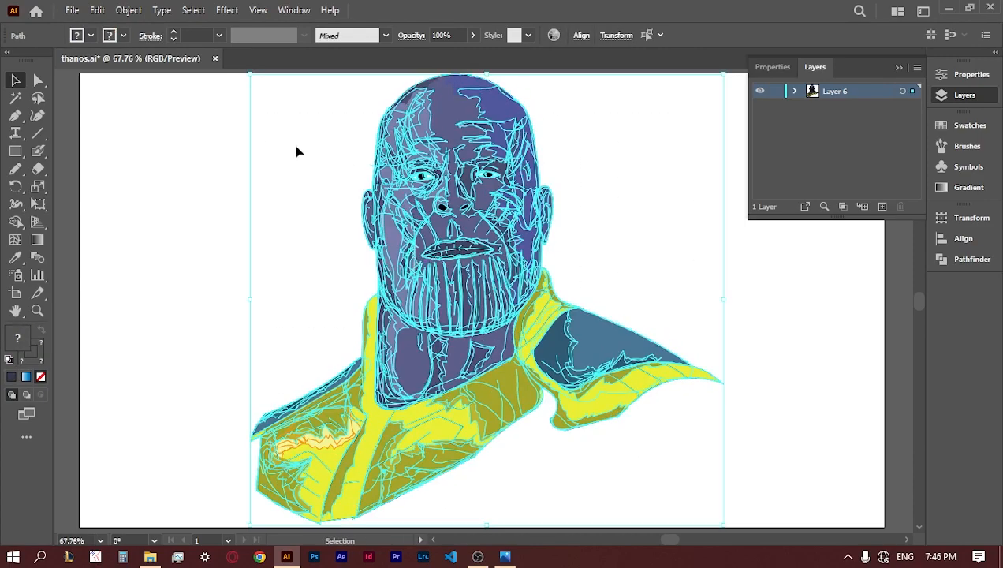
- Select the whole figure, shift it slightly to the right to centre it on the artboard, and deselect it
{"action": "left_click", "coordinate": [299, 99]}
{"action": "left_click_drag", "start_coordinate": [238, 85], "coordinate": [458, 276]}
{"action": "left_click", "coordinate": [721, 145]}
{"action": "left_click", "coordinate": [40, 310]}
{"action": "left_click", "coordinate": [405, 316], "text": "alt"}
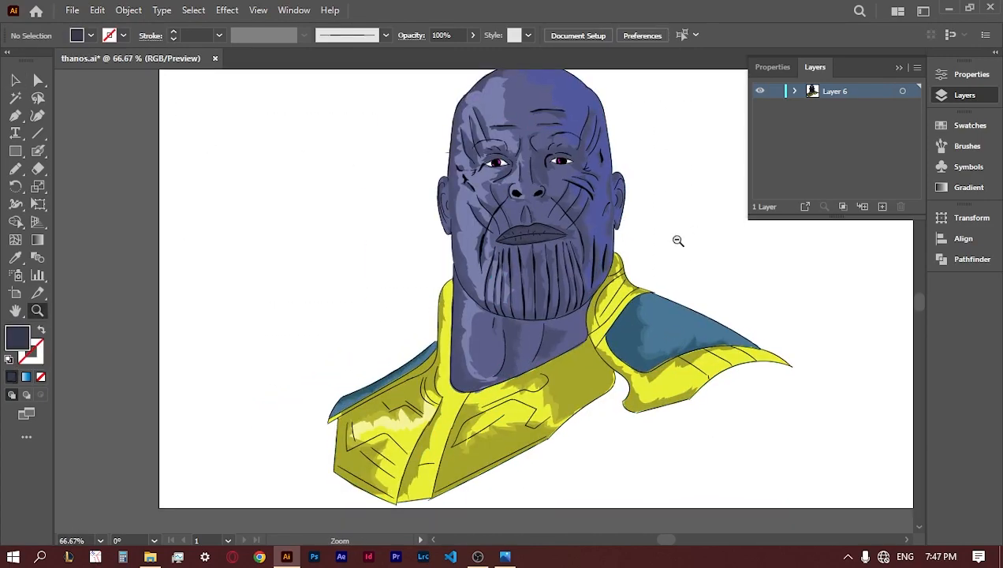
{"action": "left_click", "coordinate": [677, 240], "text": "alt"}
{"action": "key", "text": "v"}
{"action": "left_click_drag", "start_coordinate": [258, 139], "coordinate": [589, 184]}
{"action": "left_click_drag", "start_coordinate": [389, 305], "coordinate": [403, 308]}
{"action": "key", "text": "ctrl+shift+a"}
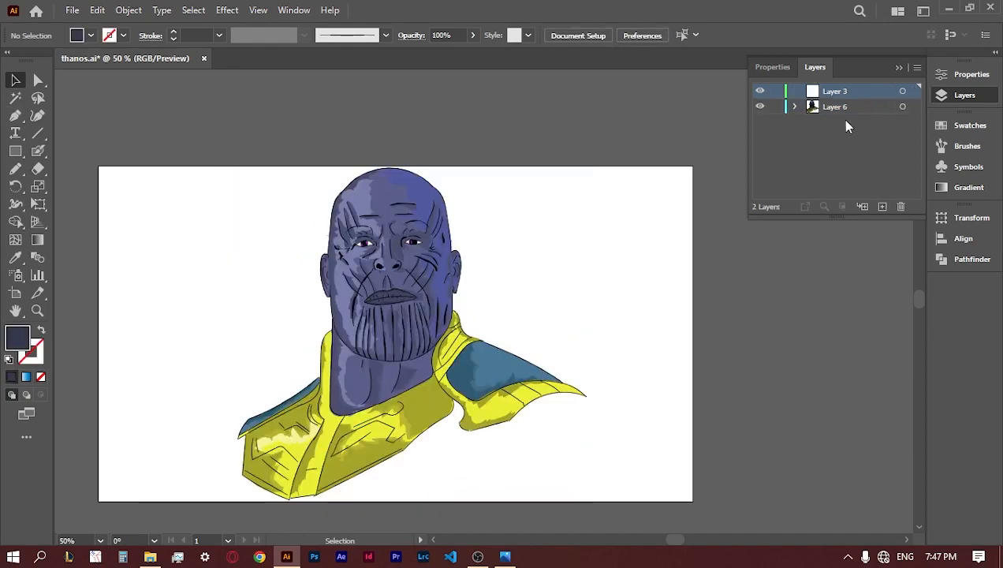
- Draw a background rectangle covering the entire artboard behind the figure, using the current dark blue fill
{"action": "key", "text": "ctrl+0"}
{"action": "left_click", "coordinate": [899, 67]}
{"action": "key", "text": "m"}
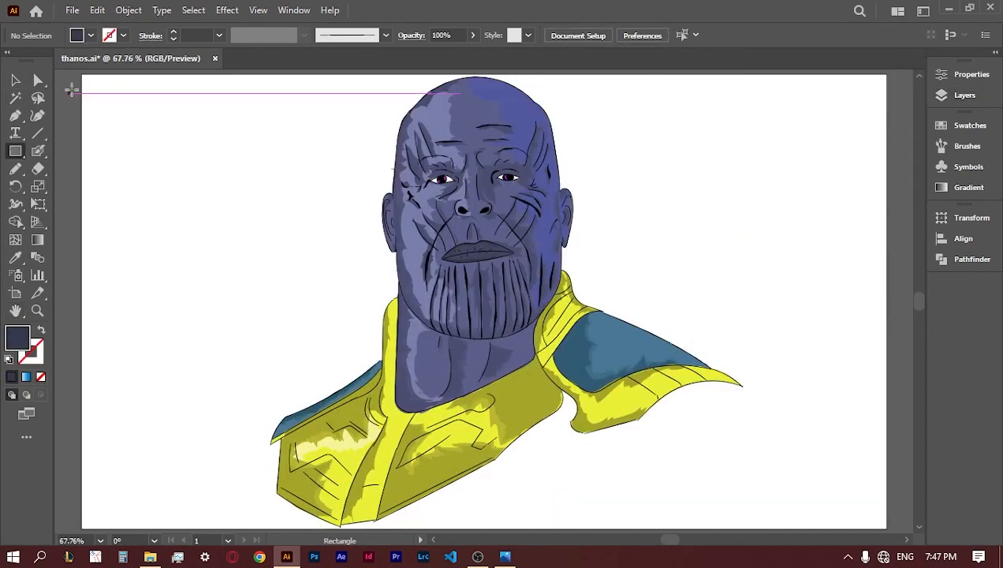
{"action": "mouse_move", "coordinate": [81, 74]}
{"action": "left_mouse_down"}
{"action": "mouse_move", "coordinate": [834, 536]}
{"action": "mouse_move", "coordinate": [907, 536]}
{"action": "mouse_move", "coordinate": [886, 527]}
{"action": "left_mouse_up"}
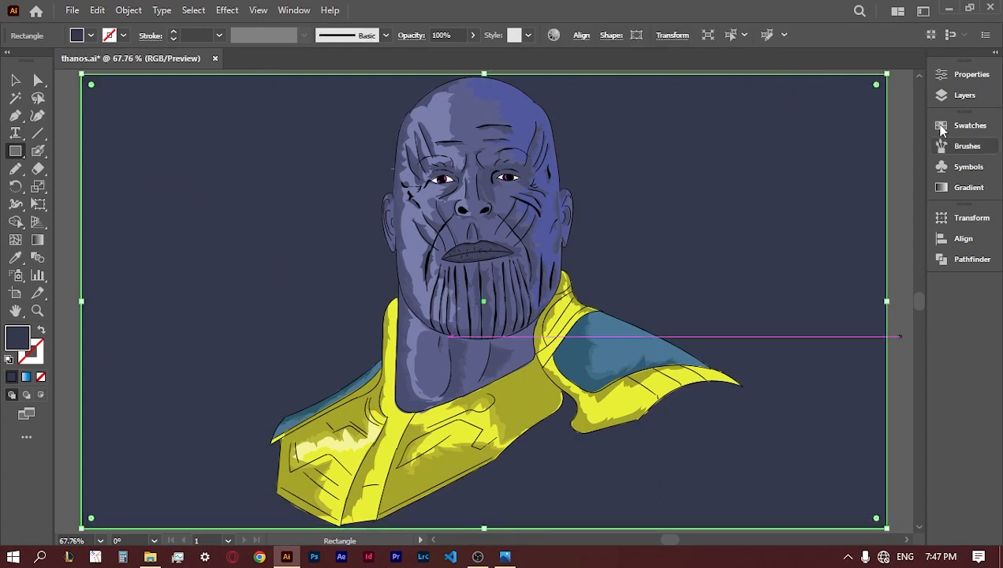
- Open the Brights gradient swatch library for the background rectangle and browse forward to the Pastels library
{"action": "left_click", "coordinate": [941, 131]}
{"action": "left_click", "coordinate": [764, 282]}
{"action": "mouse_move", "coordinate": [816, 303]}
{"action": "left_click", "coordinate": [654, 230]}
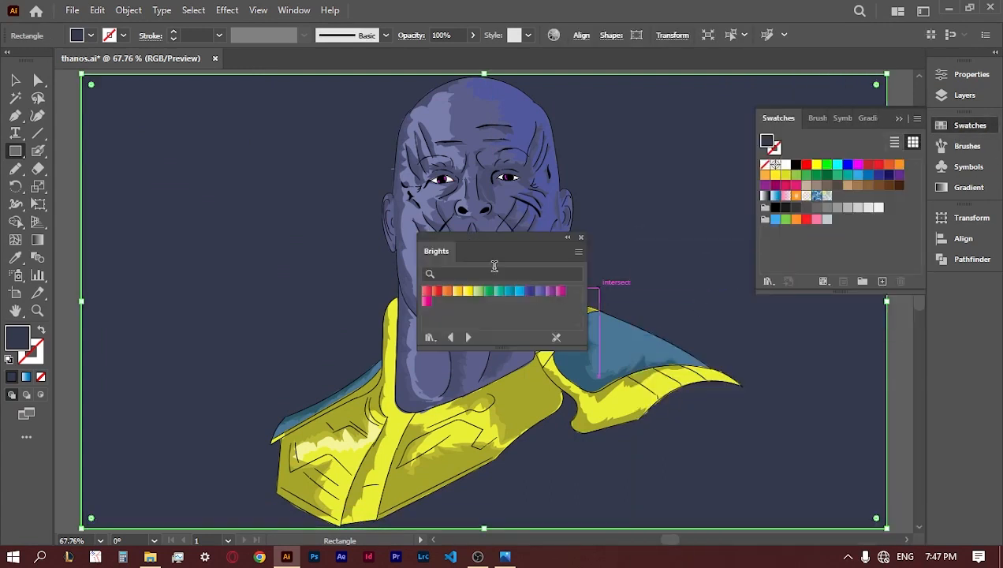
{"action": "left_click", "coordinate": [467, 337]}
{"action": "left_click", "coordinate": [467, 336]}
{"action": "left_click", "coordinate": [467, 336]}
{"action": "left_click", "coordinate": [467, 337]}
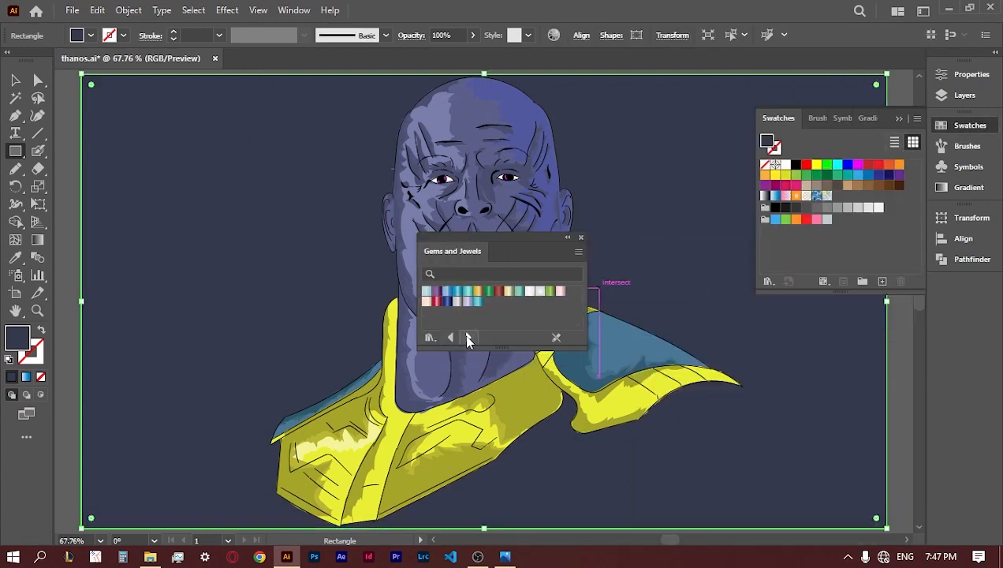
{"action": "left_click", "coordinate": [468, 336]}
{"action": "left_click", "coordinate": [468, 337]}
- Try several gradients from the Pastels library as the background rectangle's fill
{"action": "left_click", "coordinate": [457, 301]}
{"action": "left_click", "coordinate": [429, 301]}
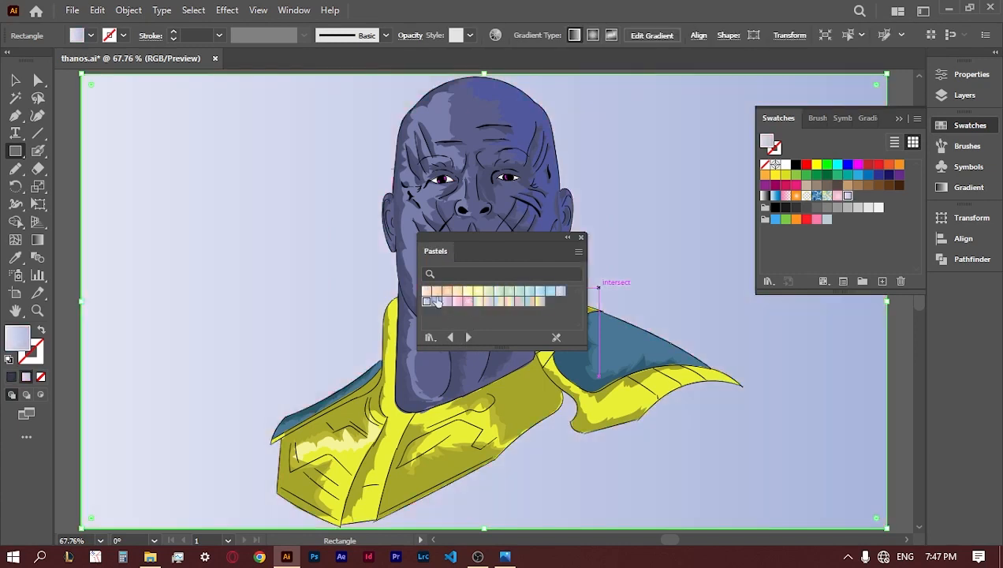
{"action": "left_click", "coordinate": [554, 292]}
- Try gradients from the Seasons library on the background, settle on the golden yellow radial one, and put the swatches away
{"action": "left_click", "coordinate": [467, 337]}
{"action": "left_click", "coordinate": [520, 295]}
{"action": "left_click", "coordinate": [509, 292]}
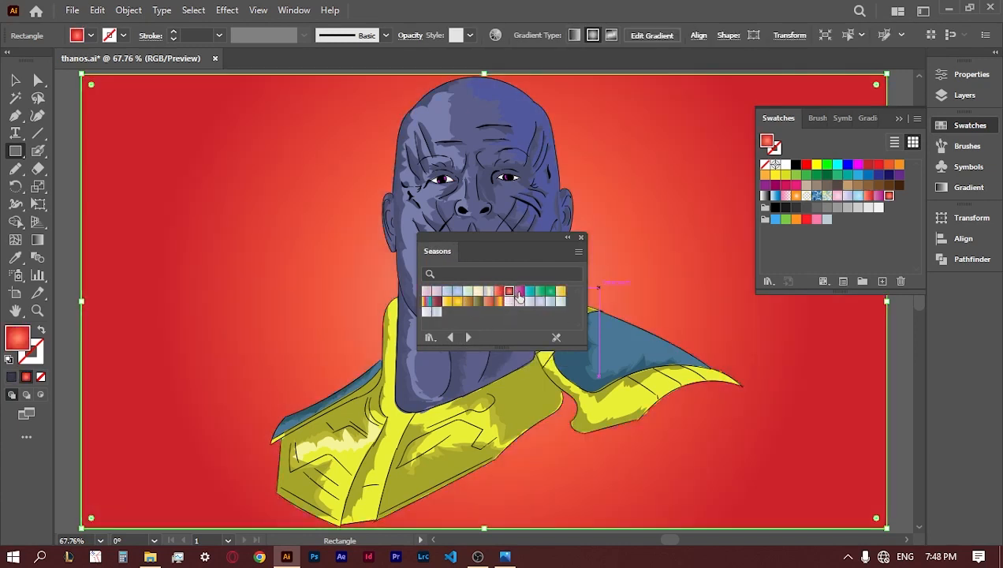
{"action": "left_click", "coordinate": [520, 293]}
{"action": "left_click", "coordinate": [457, 302]}
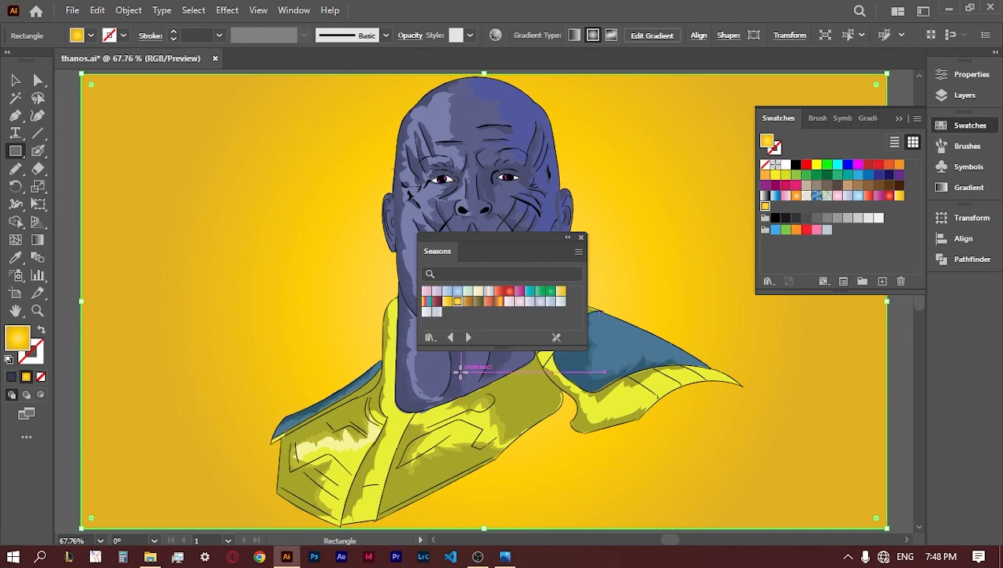
{"action": "left_click", "coordinate": [580, 237]}
{"action": "left_click", "coordinate": [969, 125]}
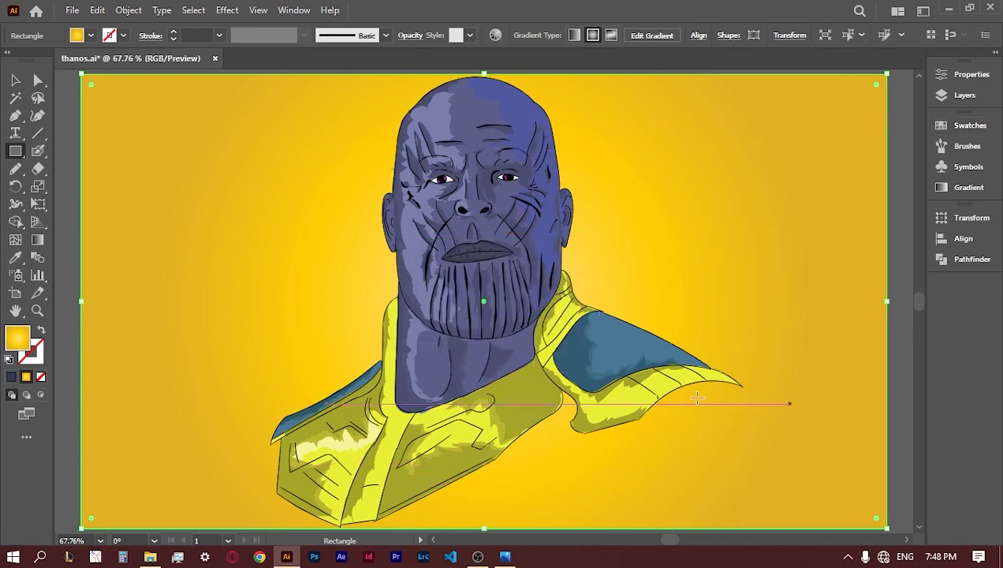